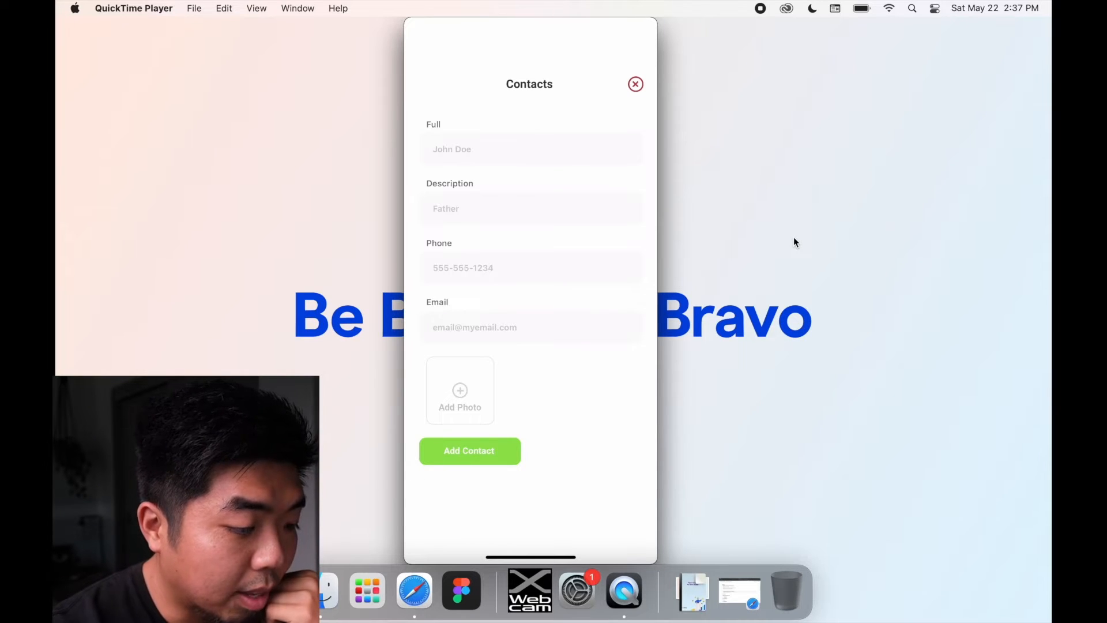
- Enter the contact's name, the description 'Friend', a sample phone number and an e-mail address
{"action": "type", "text": "Jon"}
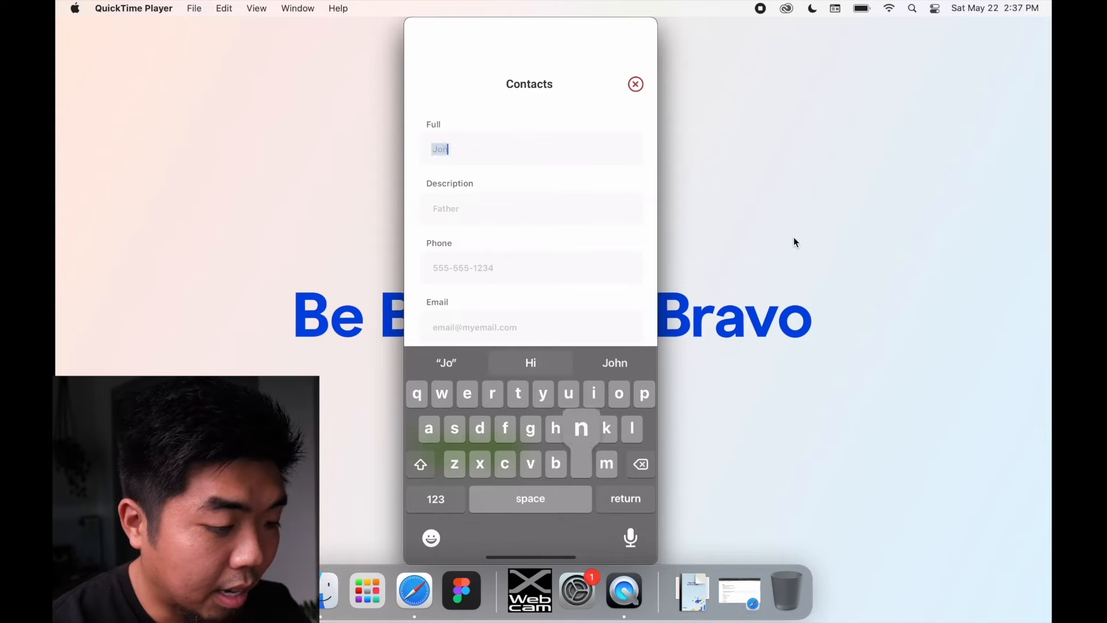
{"action": "key", "text": "Return"}
{"action": "type", "text": "F"}
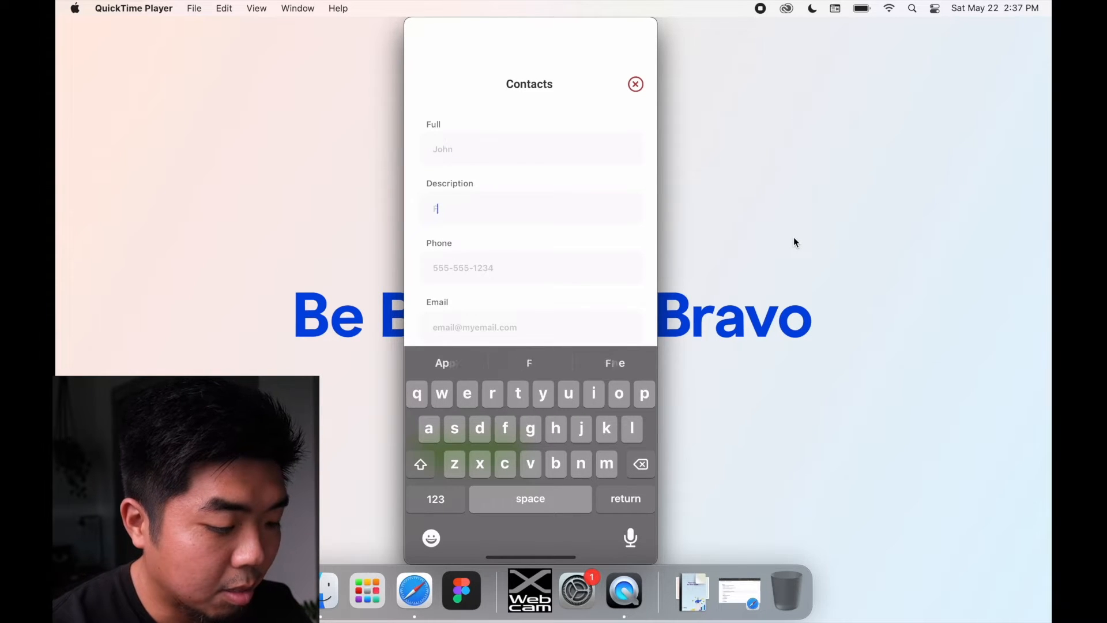
{"action": "type", "text": "riend"}
{"action": "key", "text": "Return"}
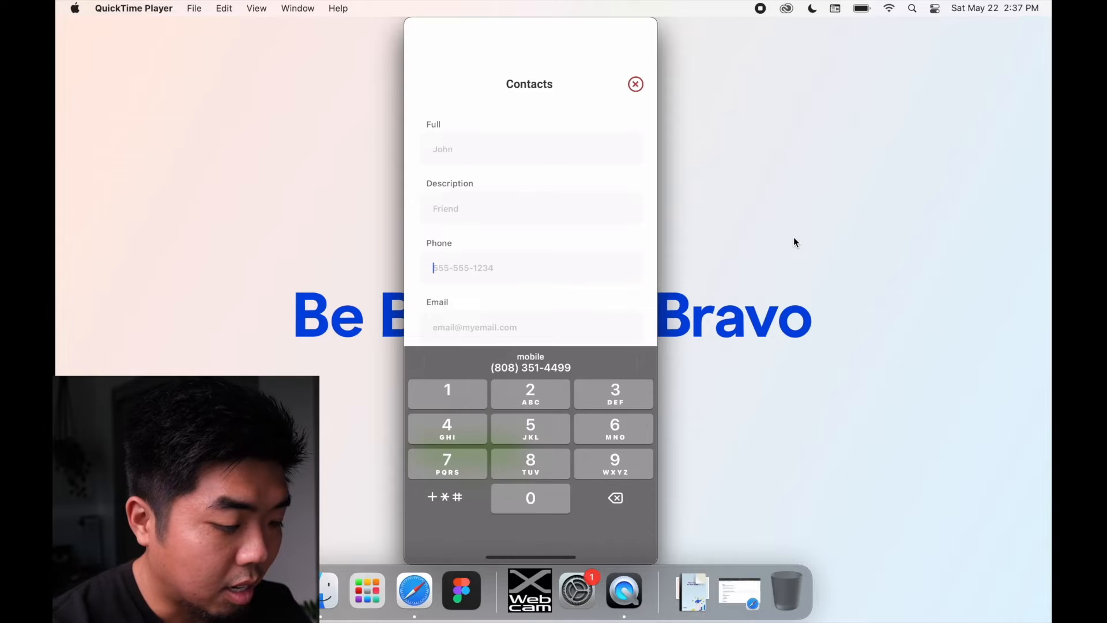
{"action": "type", "text": "555555"}
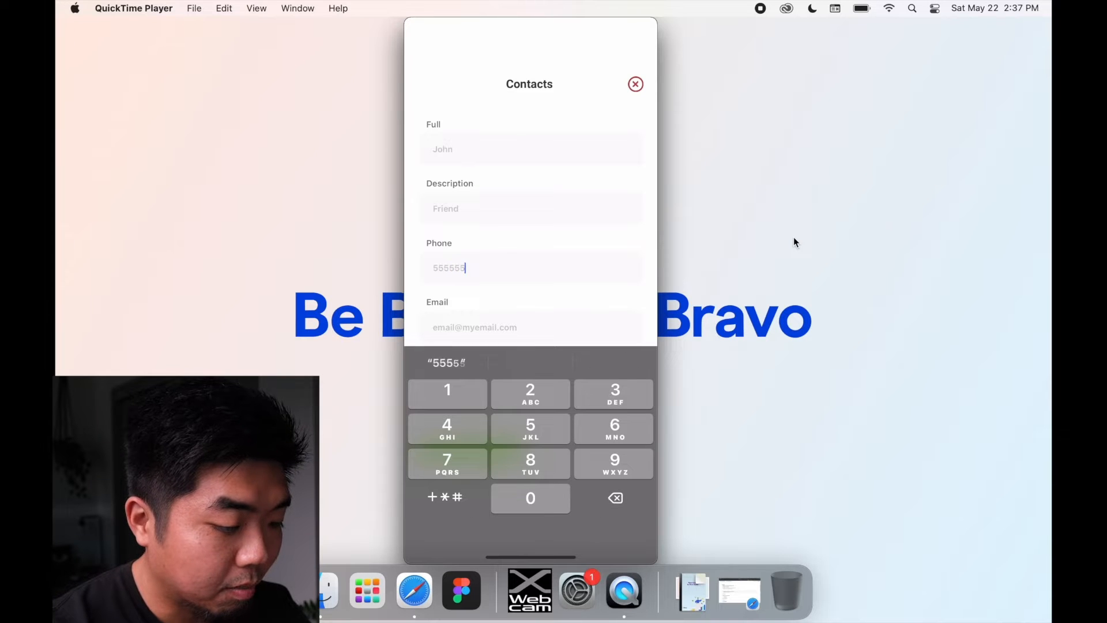
{"action": "type", "text": "1234"}
{"action": "key", "text": "Return"}
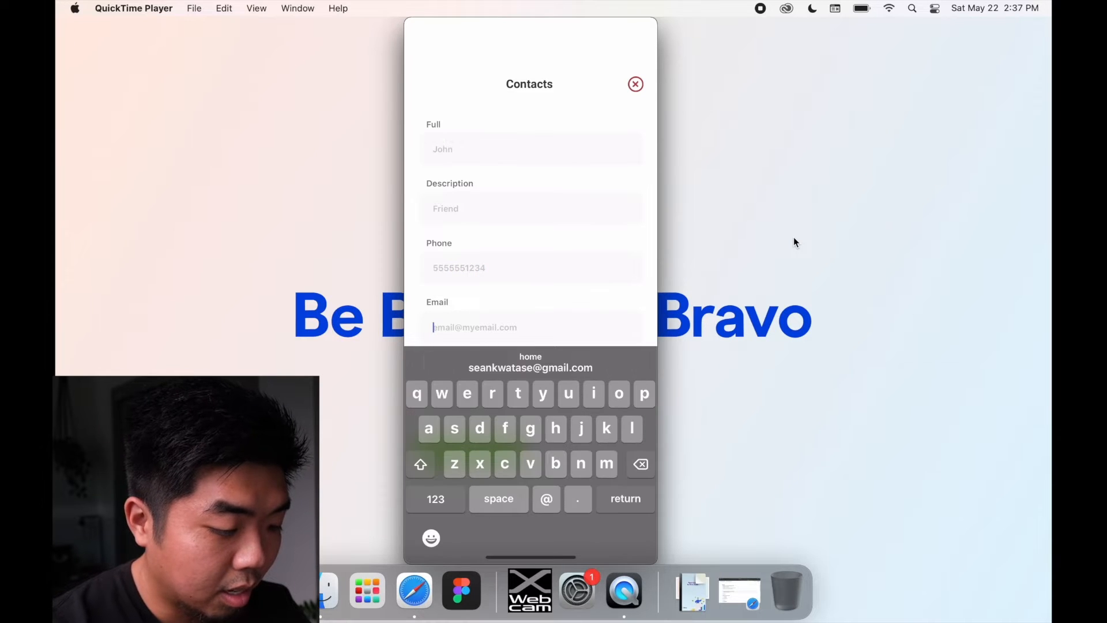
{"action": "type", "text": "l"}
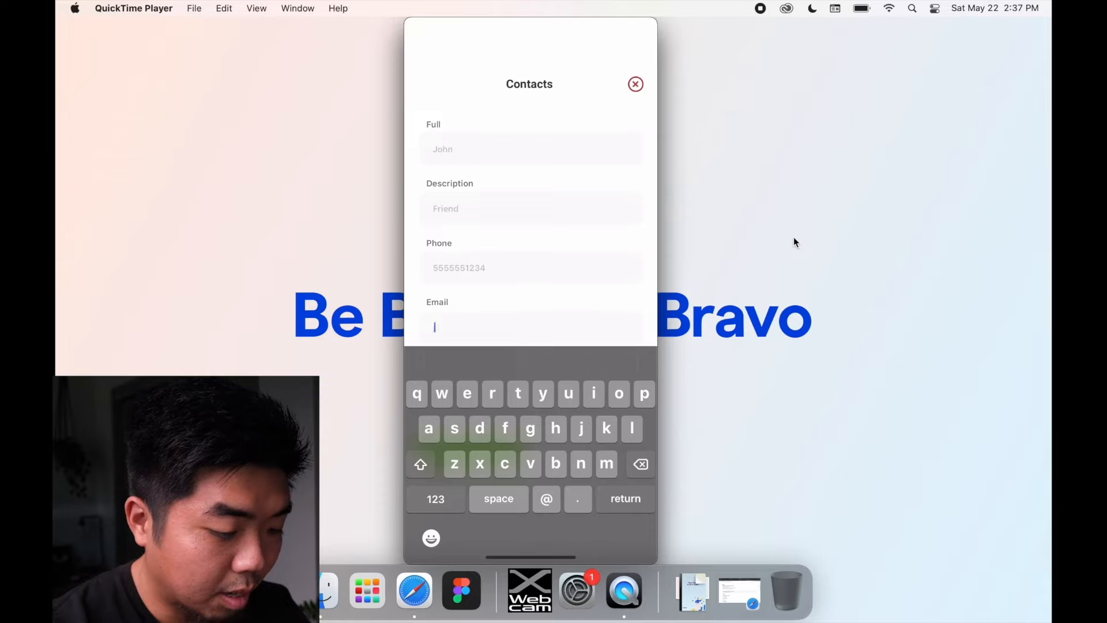
{"action": "type", "text": "john@em"}
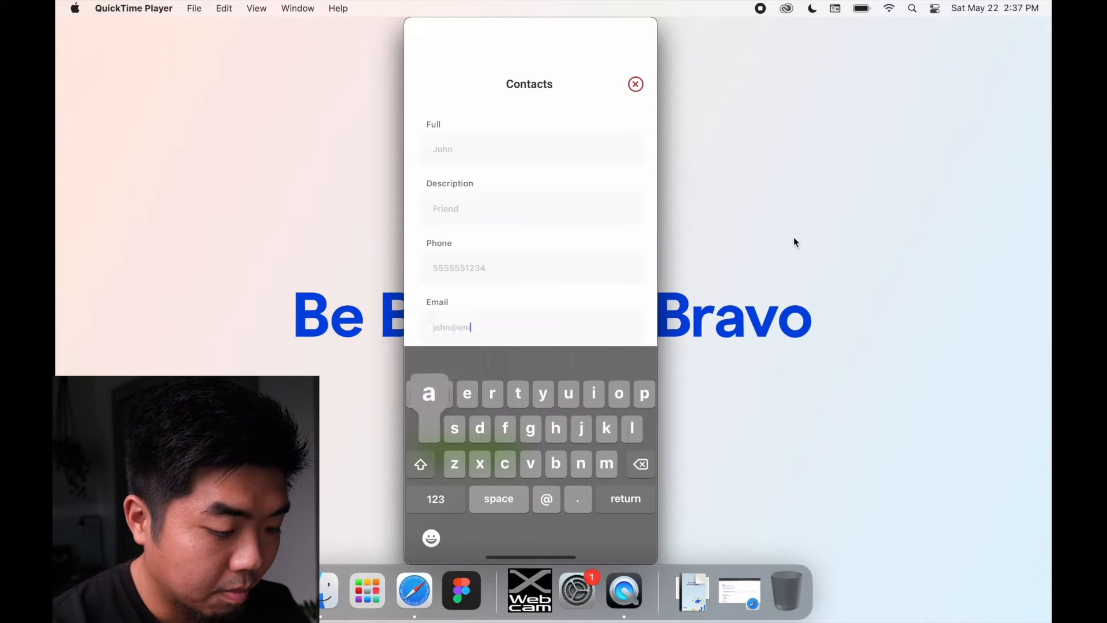
{"action": "type", "text": "ail.com"}
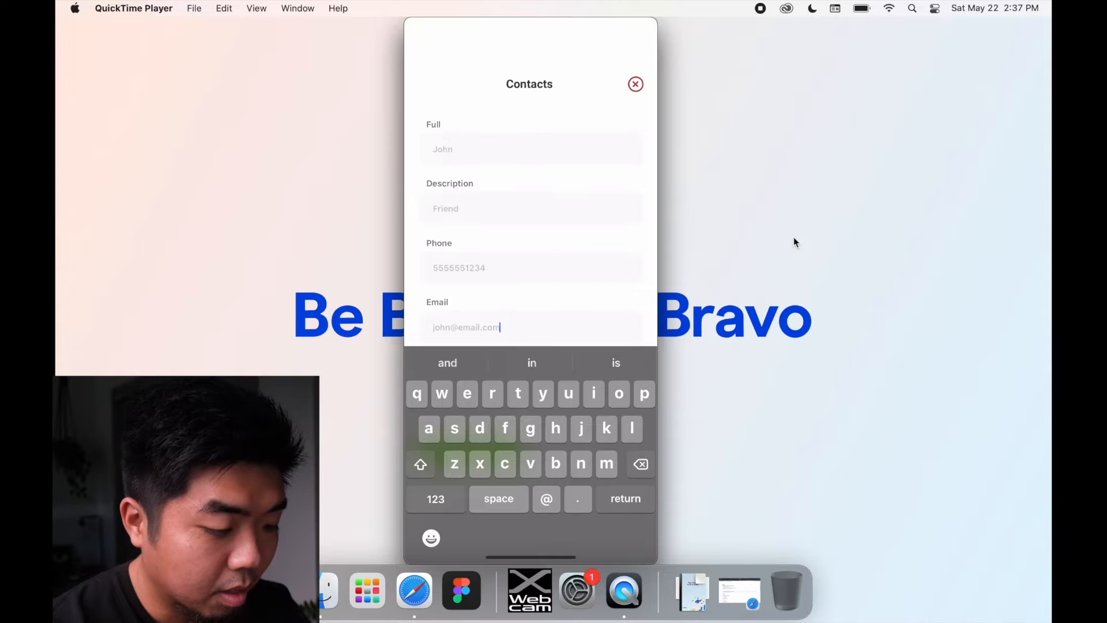
{"action": "key", "text": "Return"}
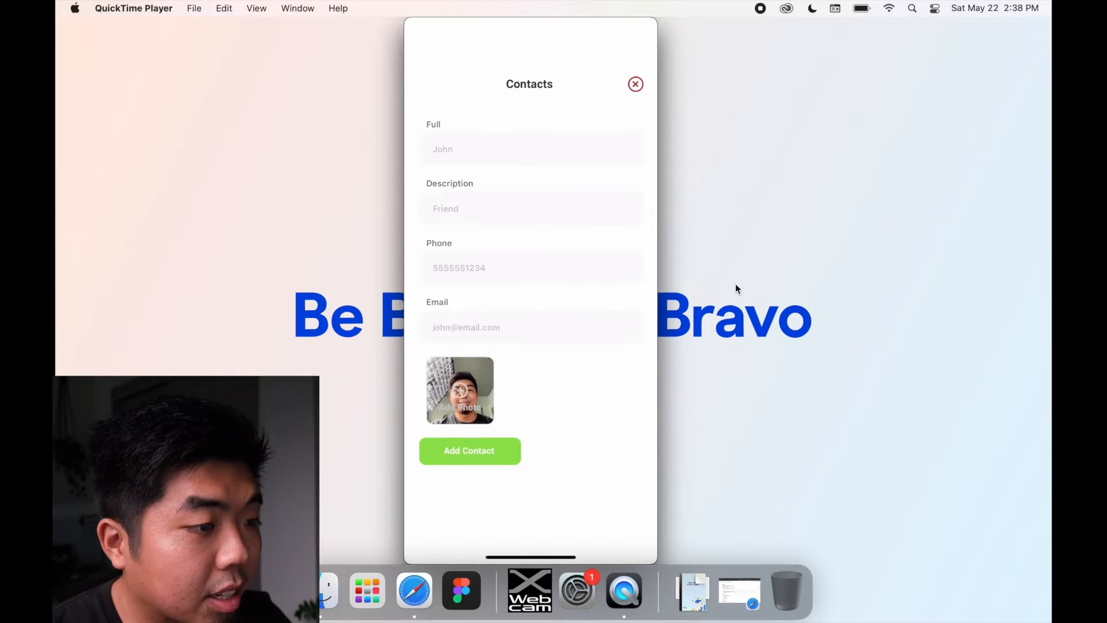
- Add the contact, check its Contact Details screen, then bring up the Review survey popup
{"action": "mouse_move", "coordinate": [465, 386]}
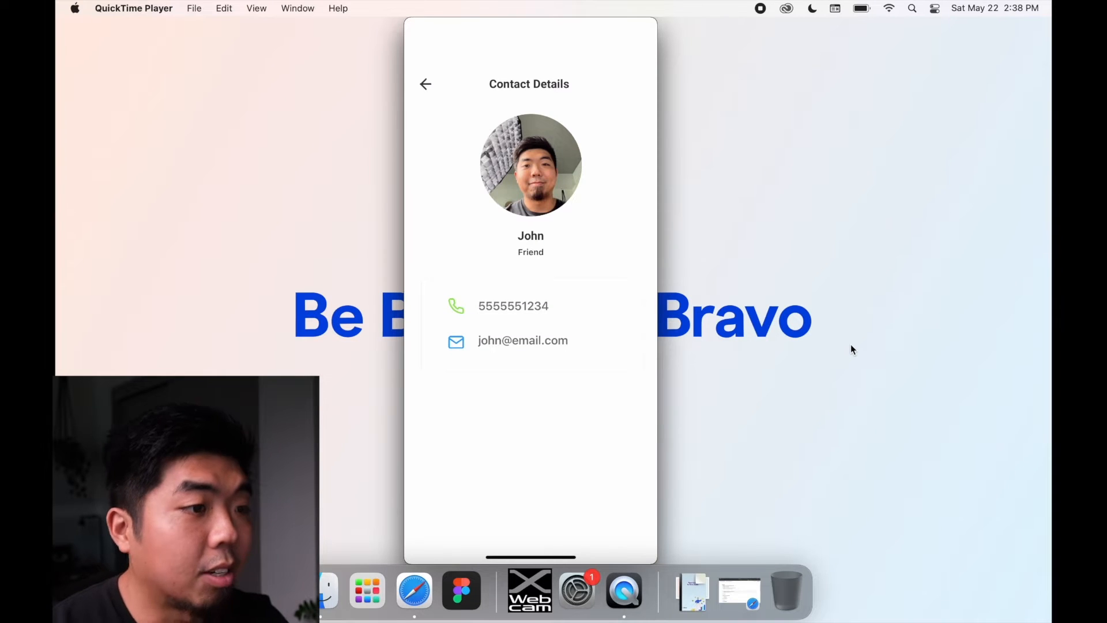
{"action": "mouse_move", "coordinate": [647, 366]}
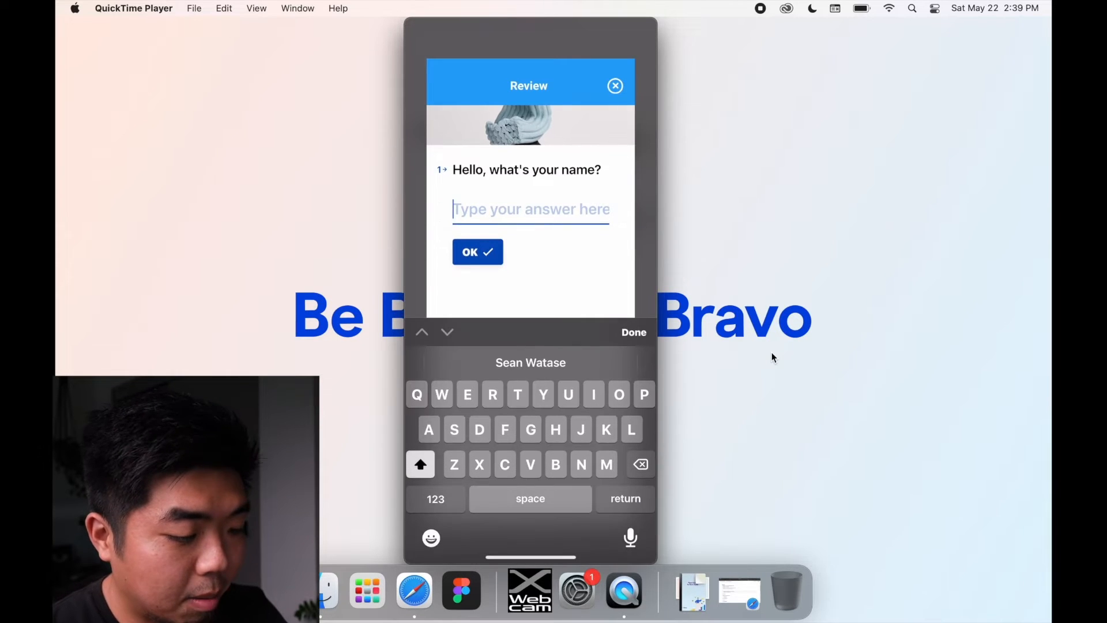
- Answer the Review survey with the user's name, a 5-star rating and 'Awesome app!'
{"action": "type", "text": "Sean"}
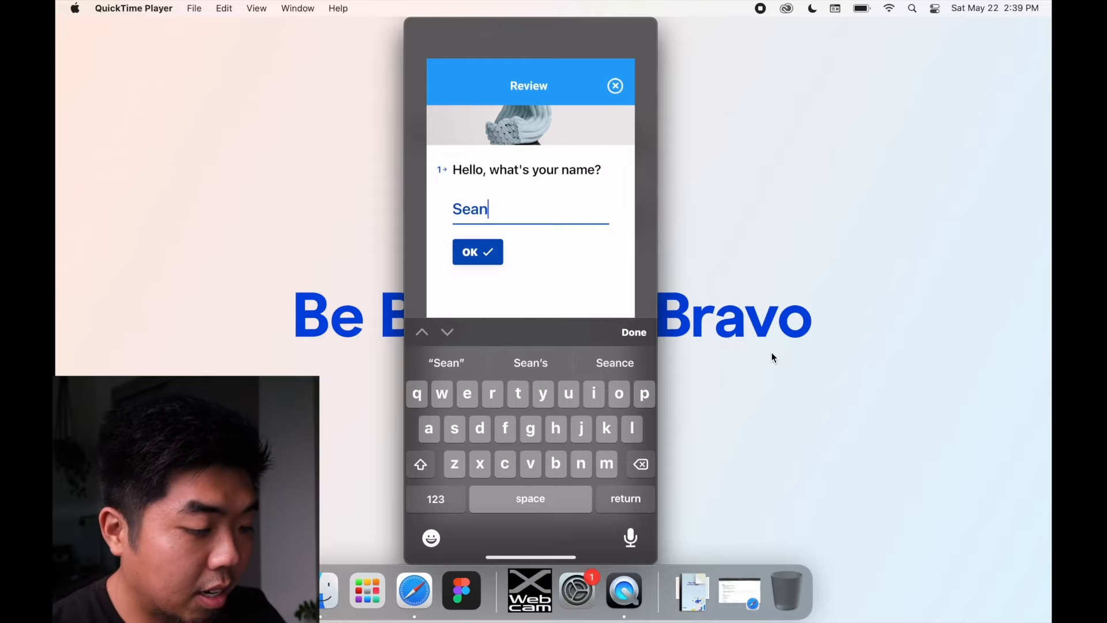
{"action": "key", "text": "Return"}
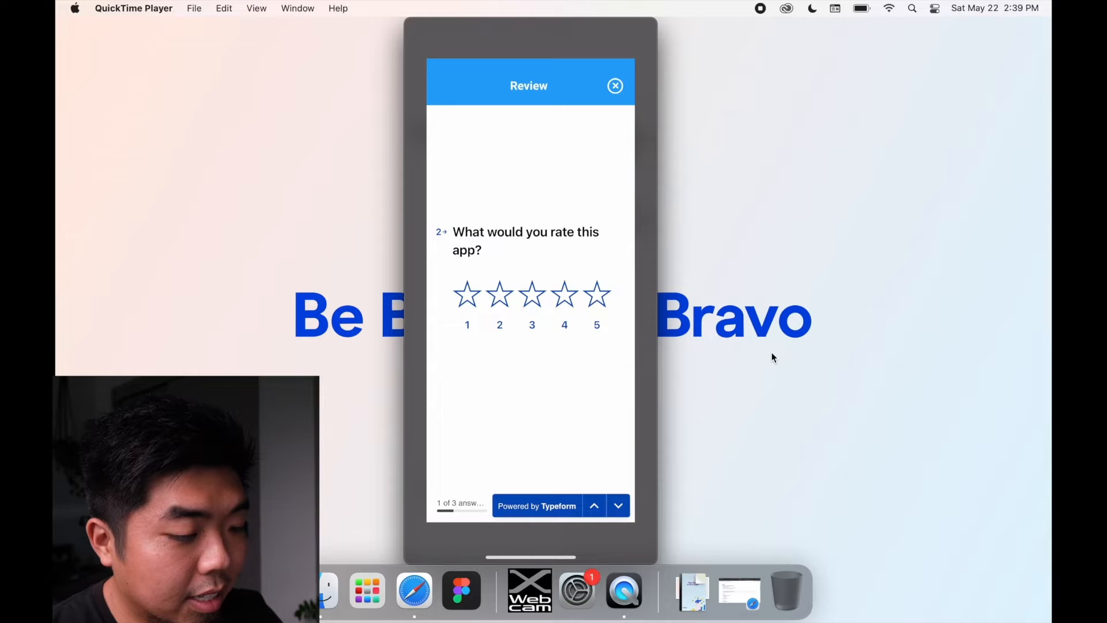
{"action": "key", "text": "5"}
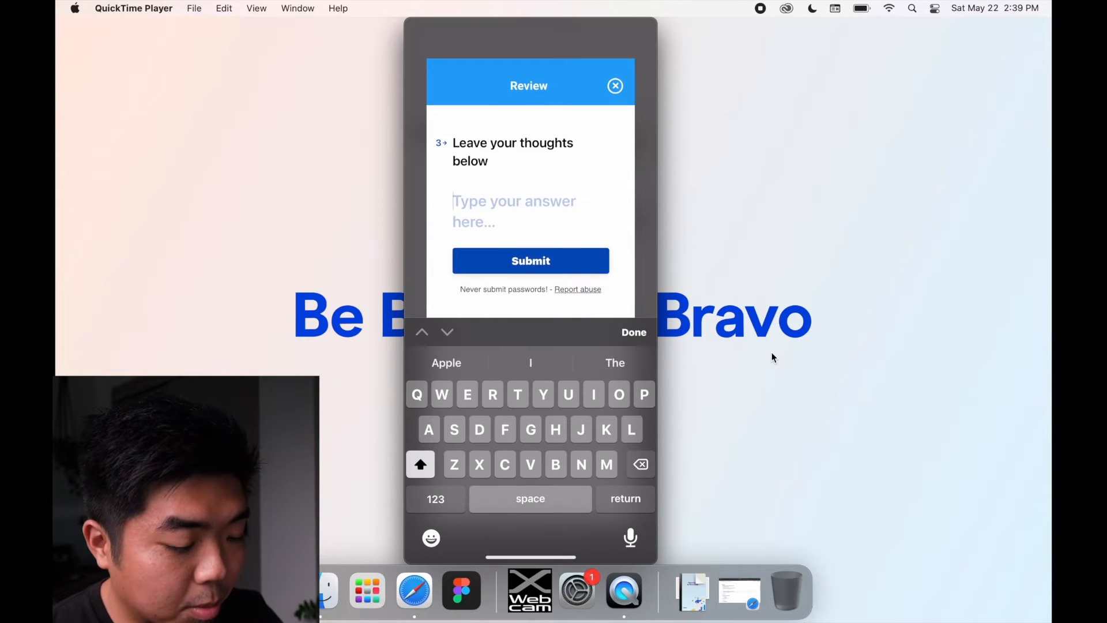
{"action": "type", "text": "Awesome a"}
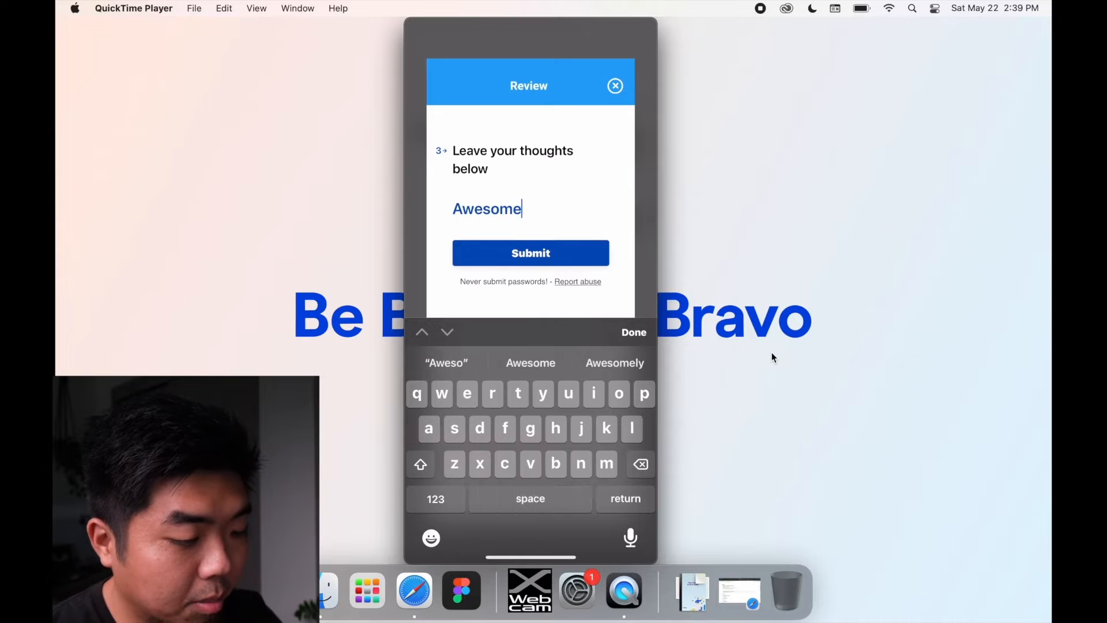
{"action": "type", "text": "pp!"}
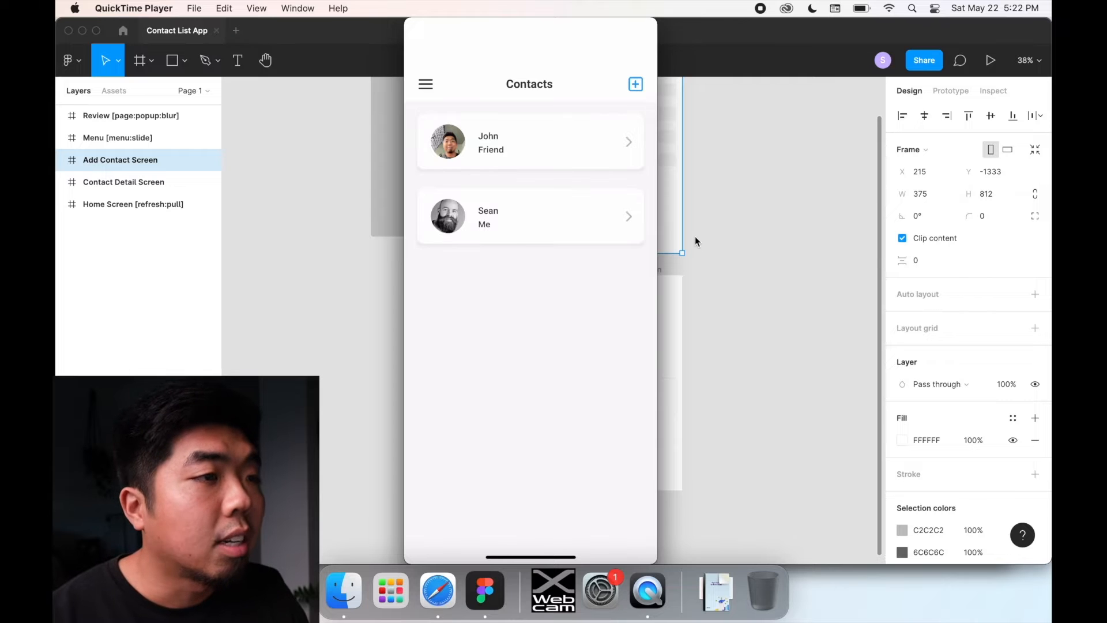
- Return to the Contacts list, now showing the new Friend contact and the existing Me contact
{"action": "mouse_move", "coordinate": [622, 282]}
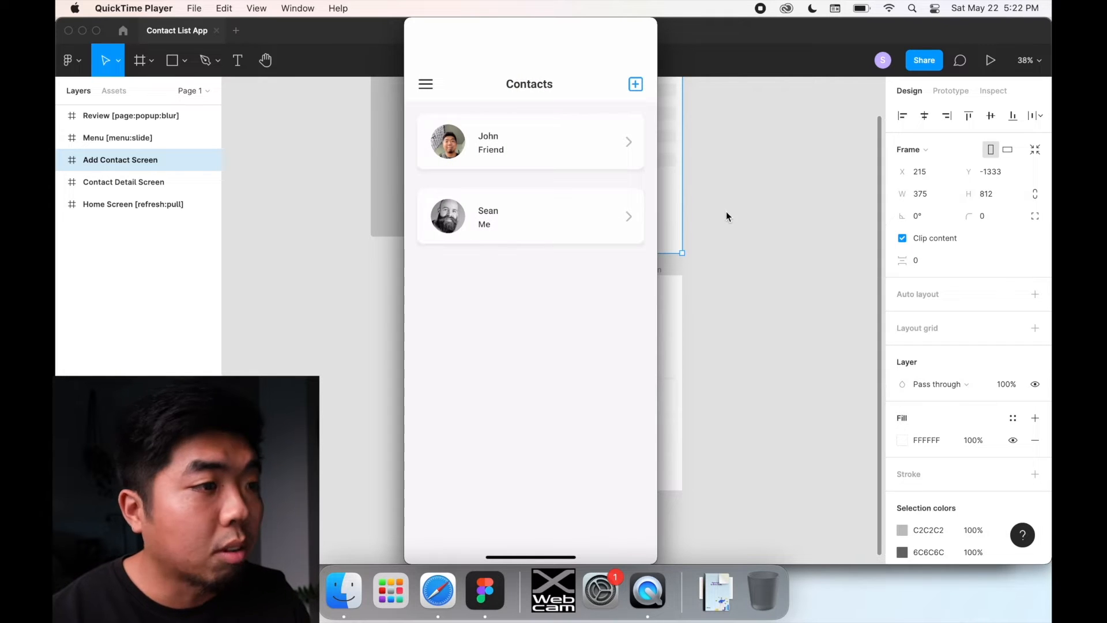
- Go to the Bravo Tags Master List in Notion and scroll down to the Slide Top row
{"action": "left_click", "coordinate": [438, 589]}
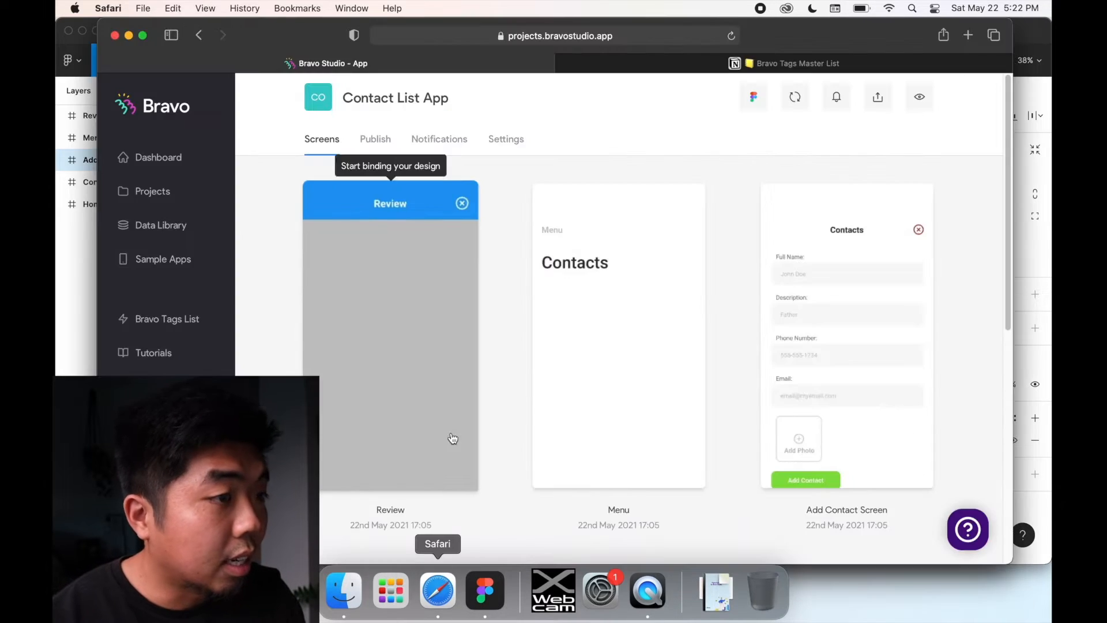
{"action": "left_click", "coordinate": [760, 63]}
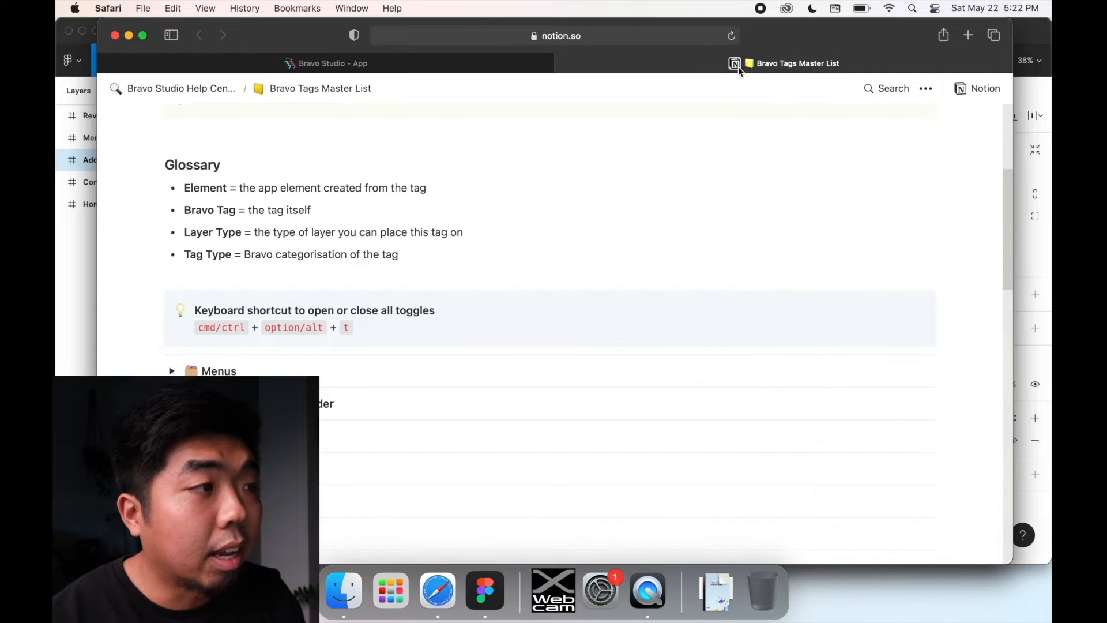
{"action": "scroll", "coordinate": [487, 260], "scroll_direction": "up", "scroll_amount": 5}
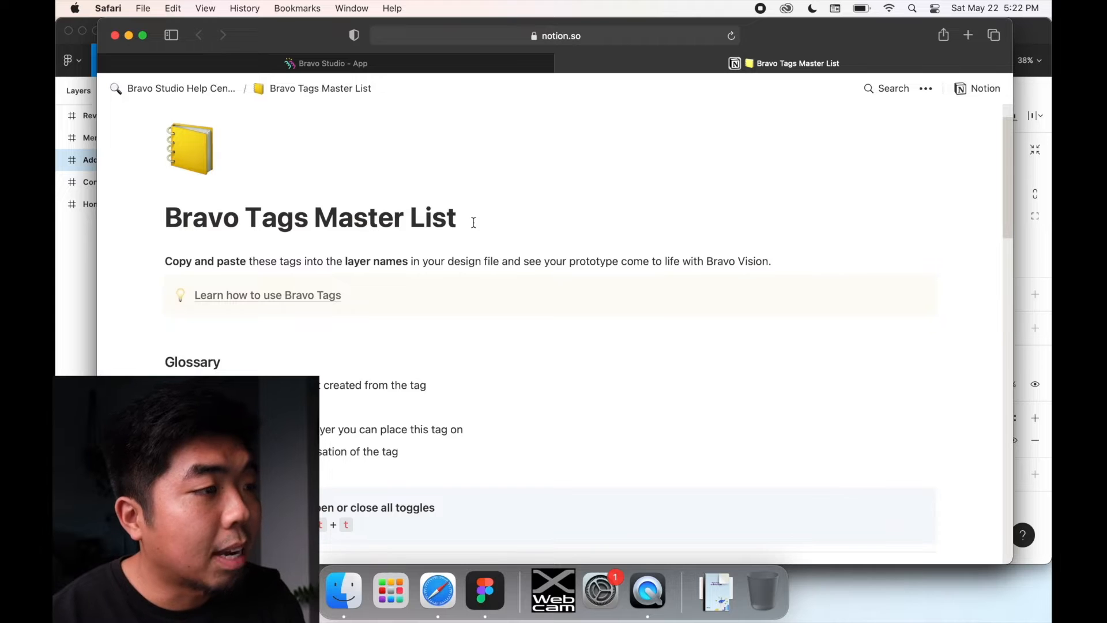
{"action": "scroll", "coordinate": [519, 231], "scroll_direction": "down", "scroll_amount": 3}
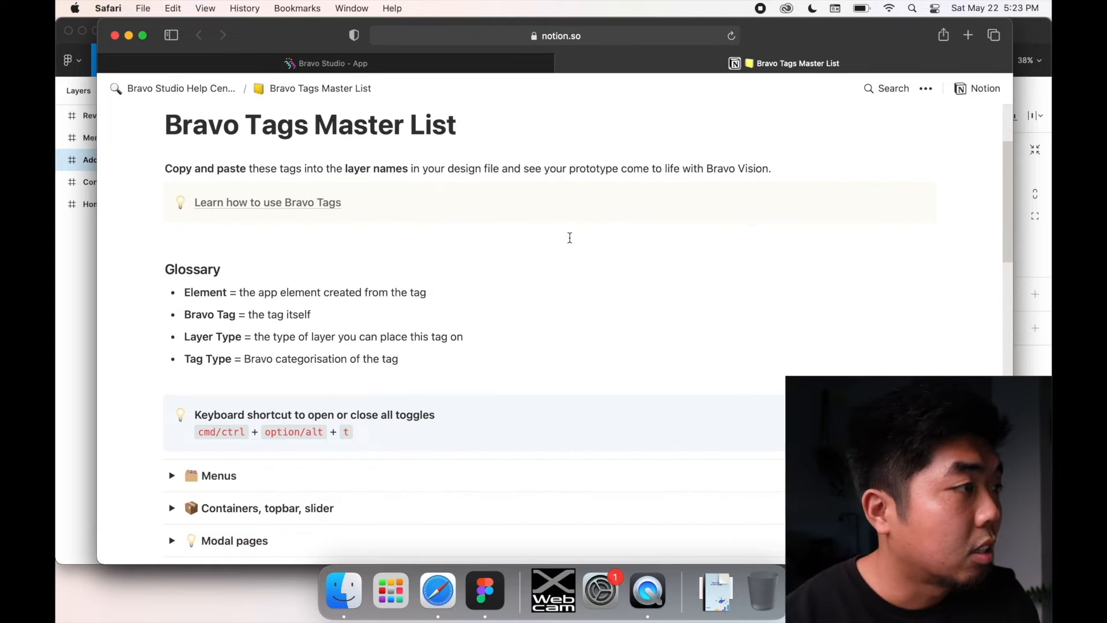
{"action": "scroll", "coordinate": [568, 236], "scroll_direction": "down", "scroll_amount": 2}
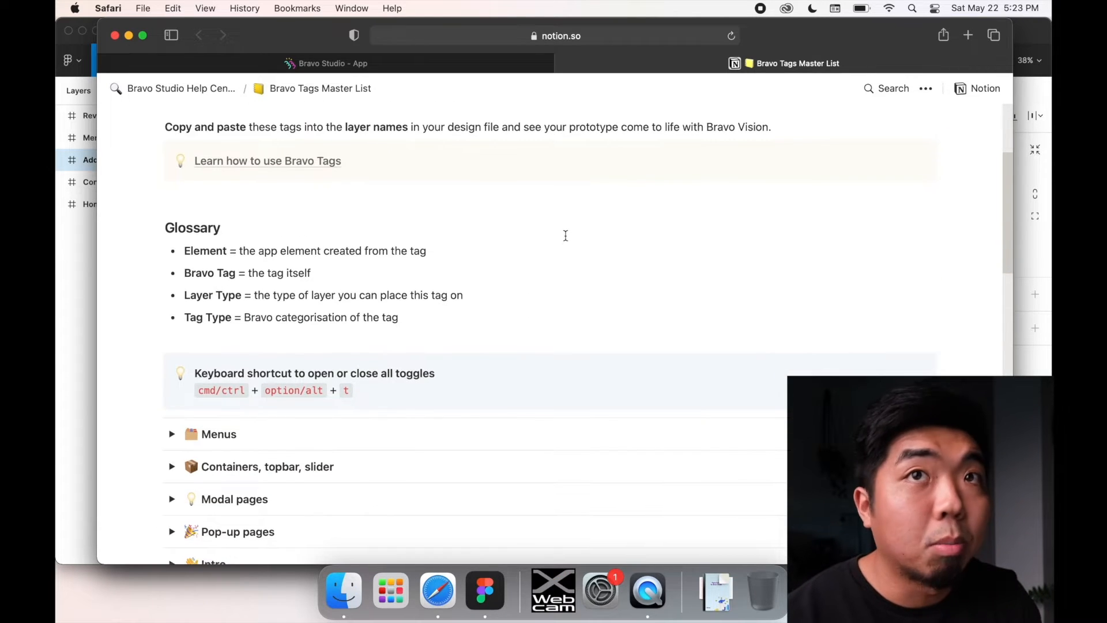
{"action": "scroll", "coordinate": [565, 235], "scroll_direction": "down", "scroll_amount": 2}
{"action": "scroll", "coordinate": [311, 269], "scroll_direction": "down", "scroll_amount": 4}
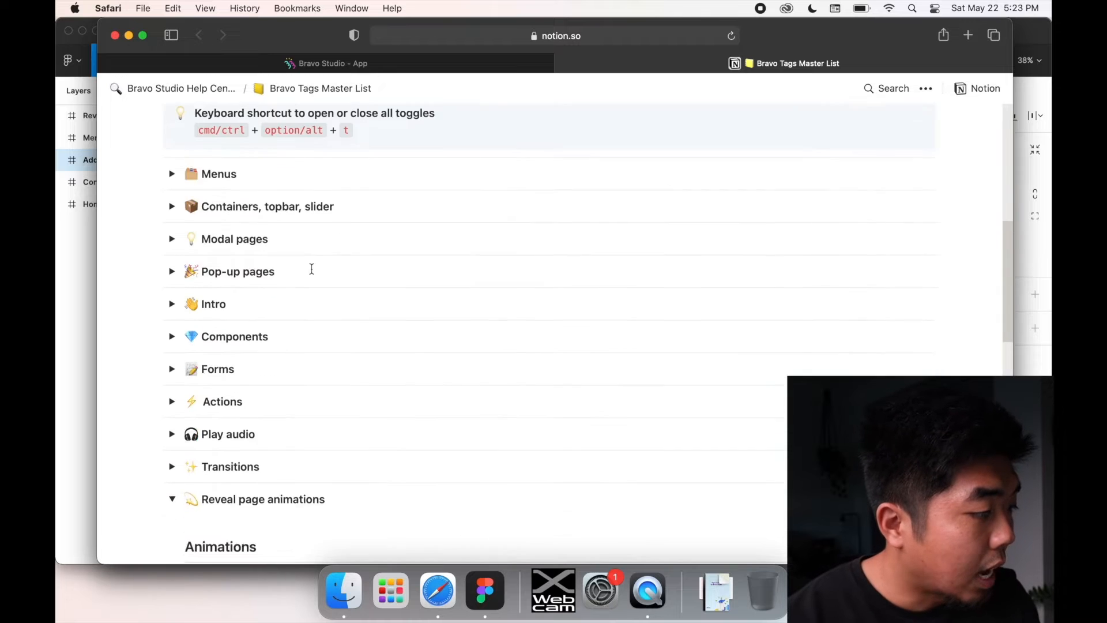
{"action": "scroll", "coordinate": [285, 351], "scroll_direction": "down", "scroll_amount": 5}
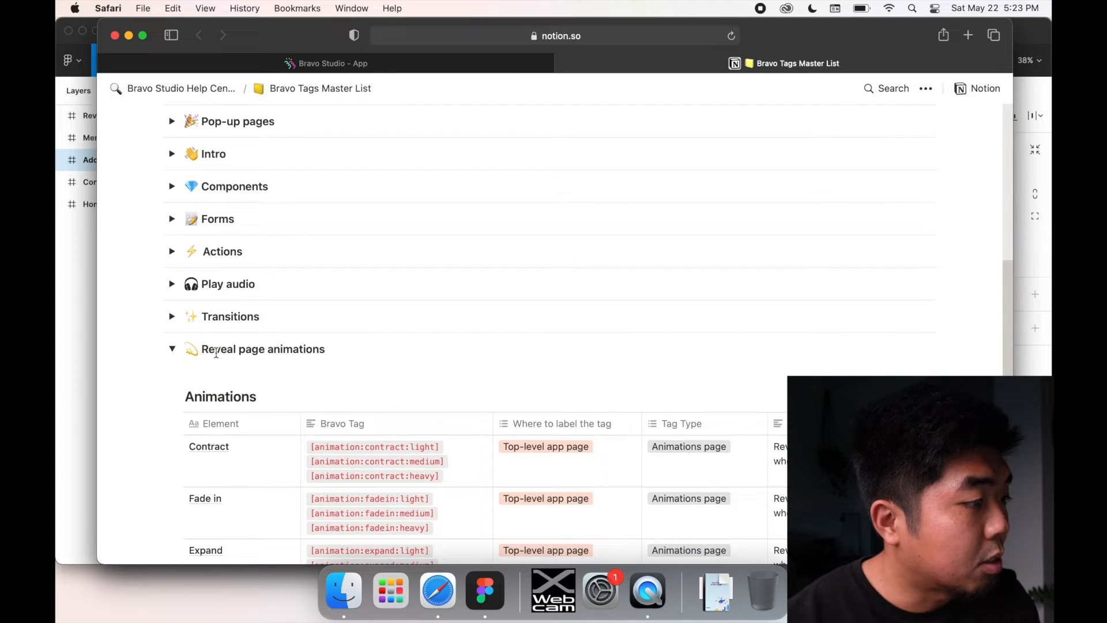
{"action": "scroll", "coordinate": [327, 357], "scroll_direction": "down", "scroll_amount": 4}
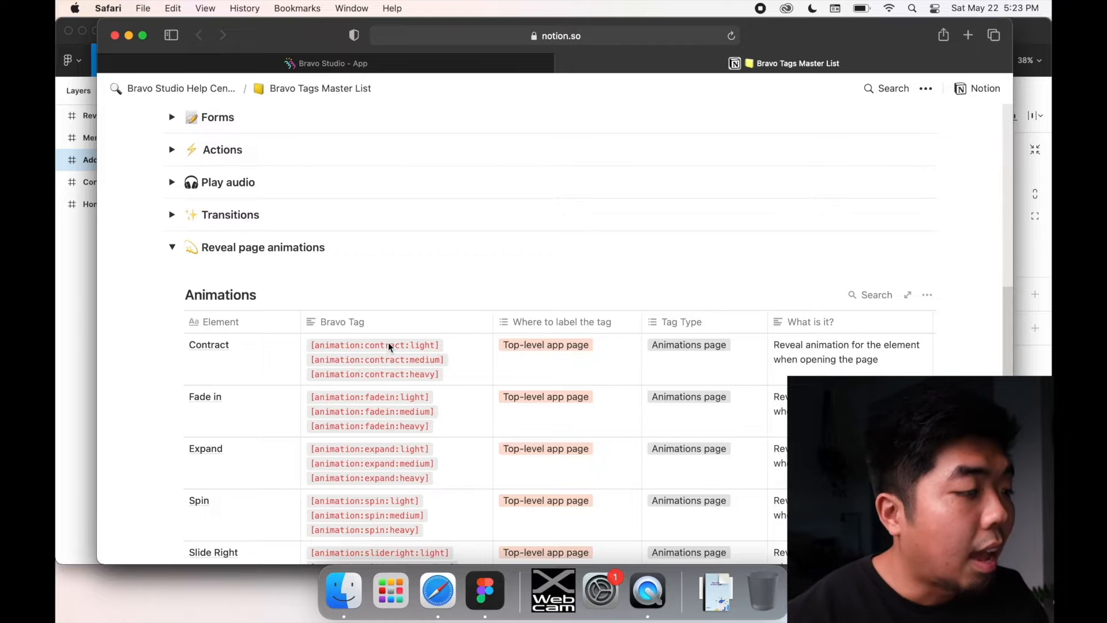
{"action": "scroll", "coordinate": [389, 341], "scroll_direction": "down", "scroll_amount": 1}
{"action": "scroll", "coordinate": [388, 341], "scroll_direction": "down", "scroll_amount": 3}
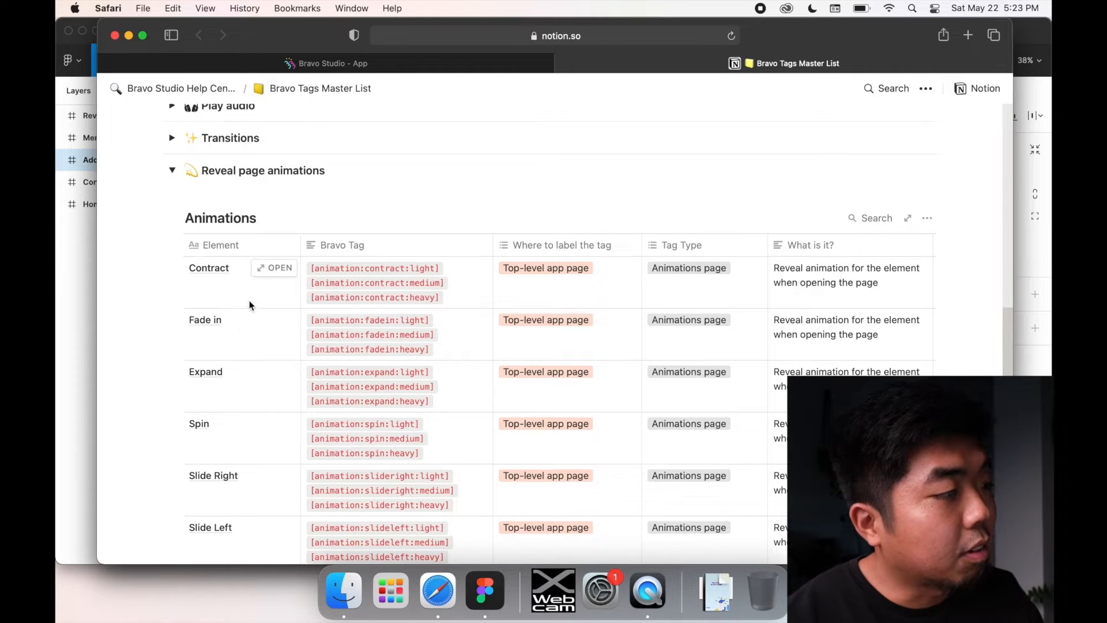
{"action": "scroll", "coordinate": [233, 338], "scroll_direction": "down", "scroll_amount": 3}
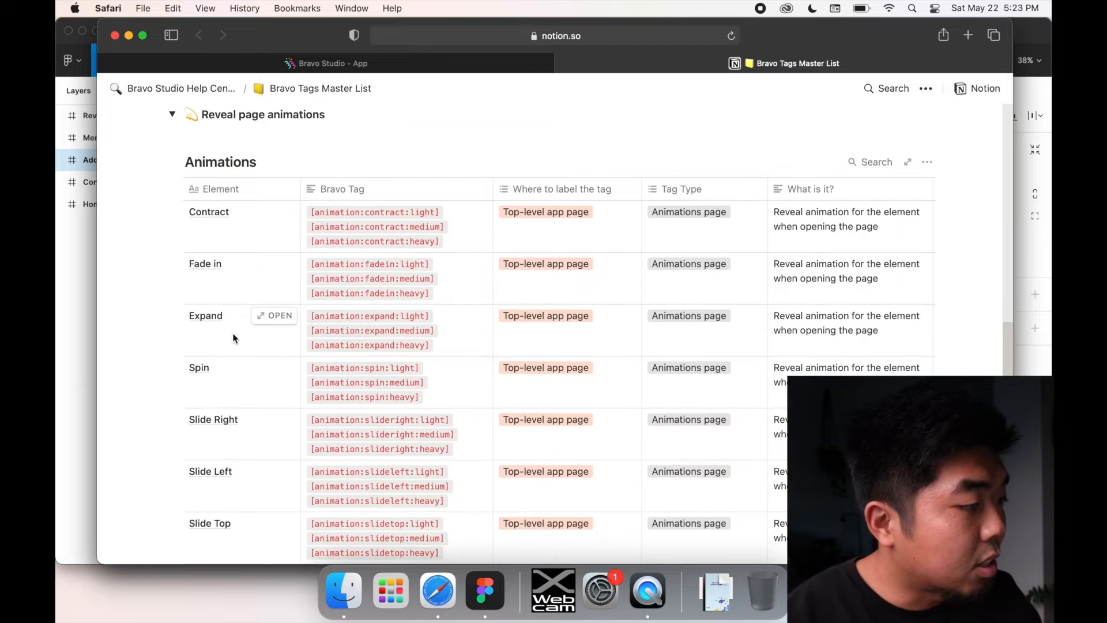
{"action": "scroll", "coordinate": [280, 460], "scroll_direction": "down", "scroll_amount": 7}
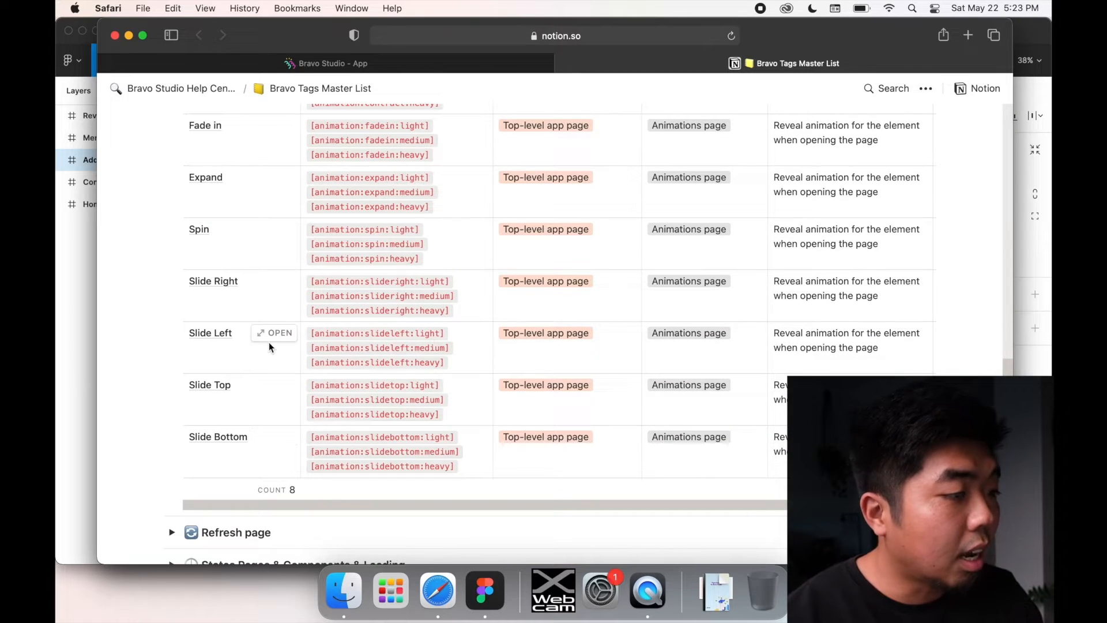
- Copy the [animation:slidetop:medium] tag from the Slide Top Bravo Tag cell
{"action": "left_click", "coordinate": [352, 402]}
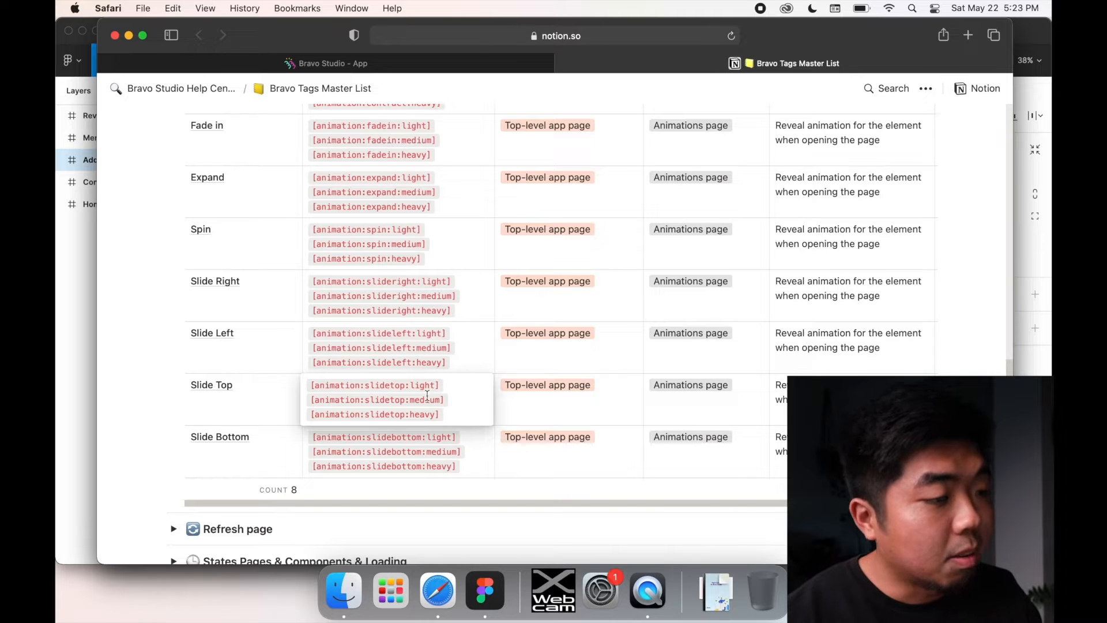
{"action": "left_click_drag", "start_coordinate": [311, 400], "coordinate": [446, 400]}
{"action": "key", "text": "super+c"}
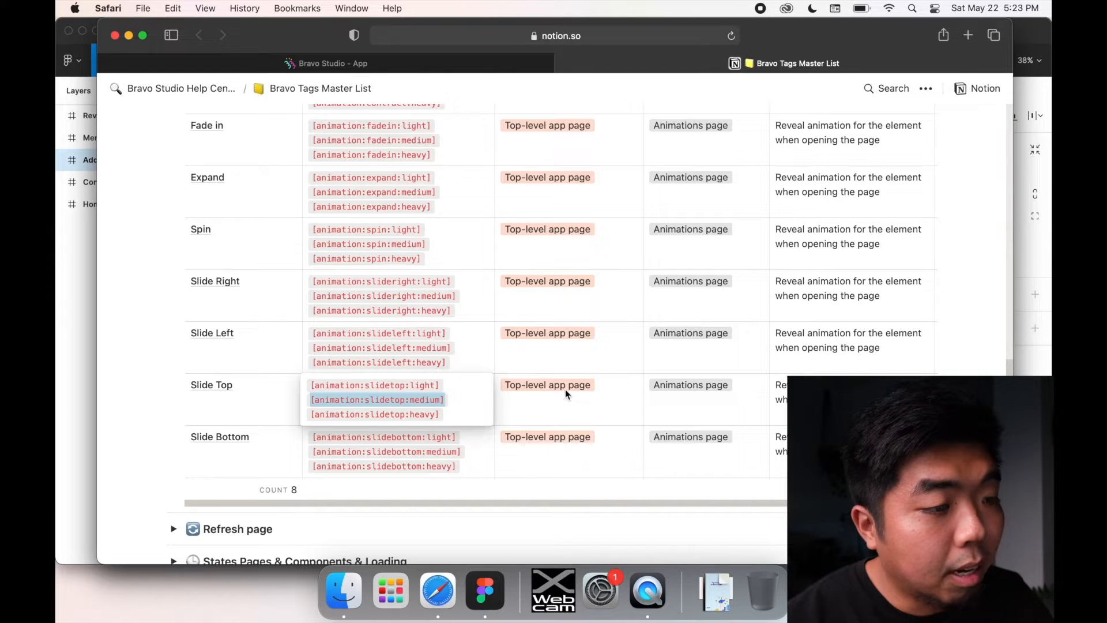
{"action": "left_click", "coordinate": [86, 220]}
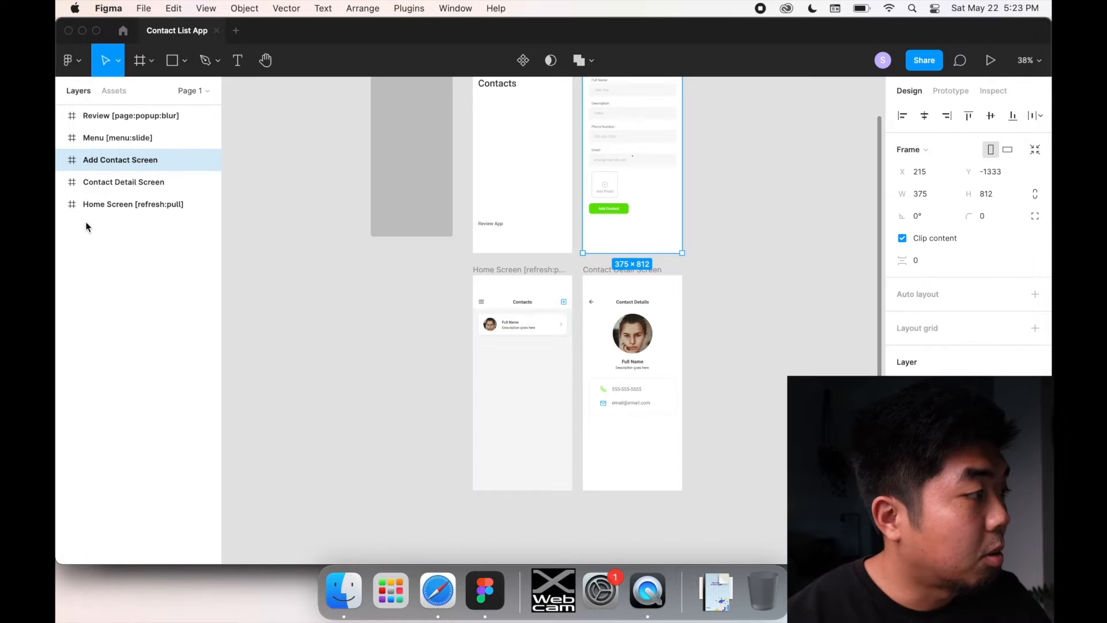
- Rename the Home Screen frame, replacing [refresh:pull] with [animation:slidetop:medium]
{"action": "left_click", "coordinate": [521, 270]}
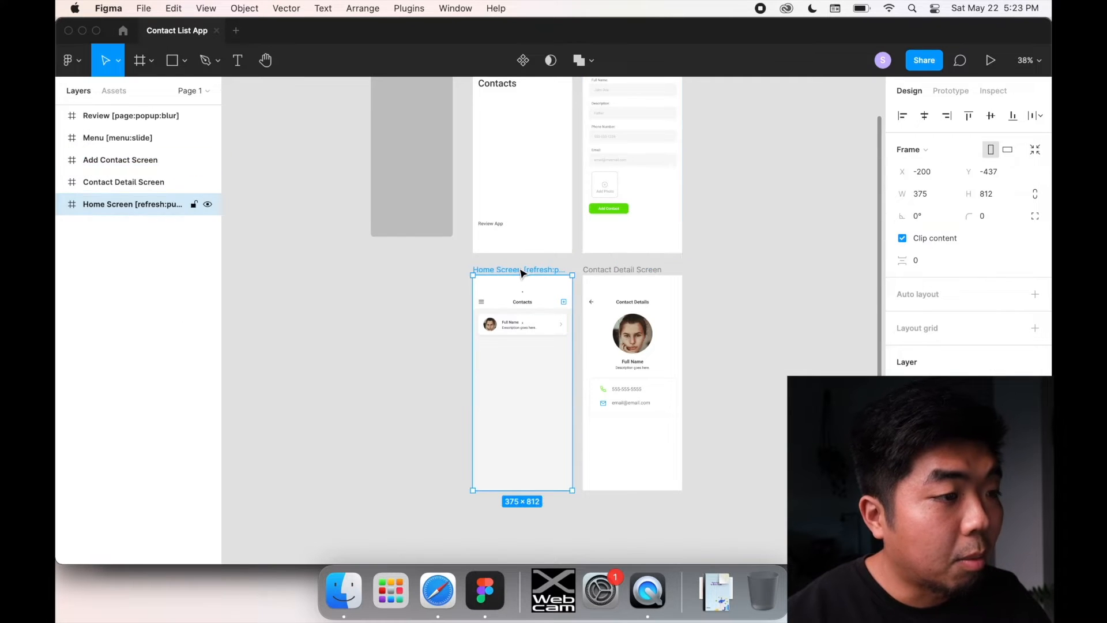
{"action": "double_click", "coordinate": [138, 205]}
{"action": "left_click", "coordinate": [139, 207]}
{"action": "left_click_drag", "start_coordinate": [136, 205], "coordinate": [220, 207]}
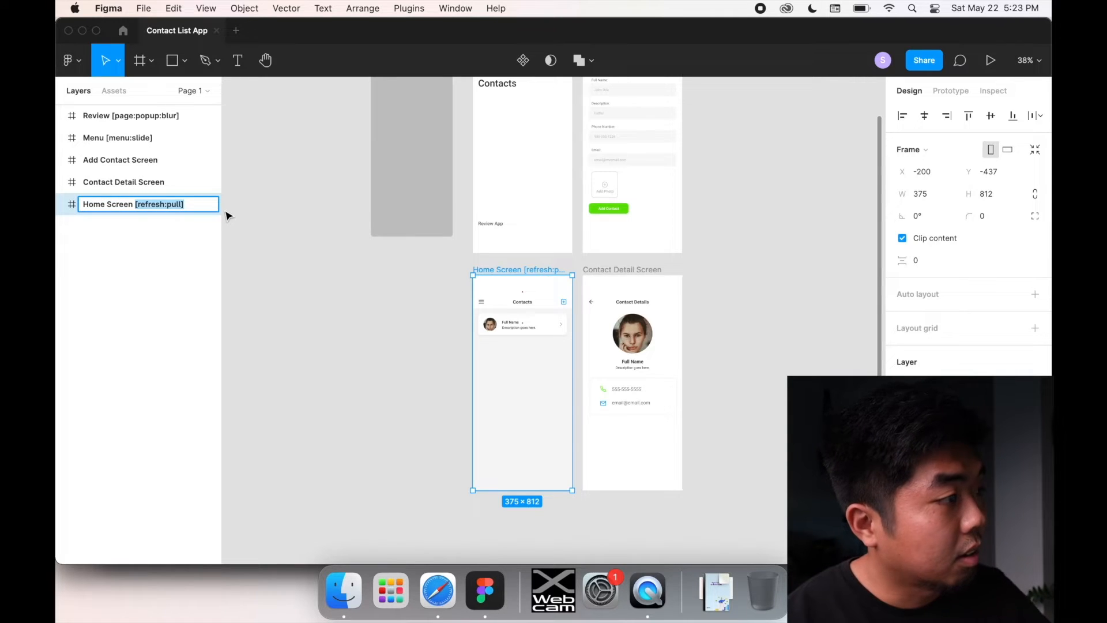
{"action": "key", "text": "cmd+v"}
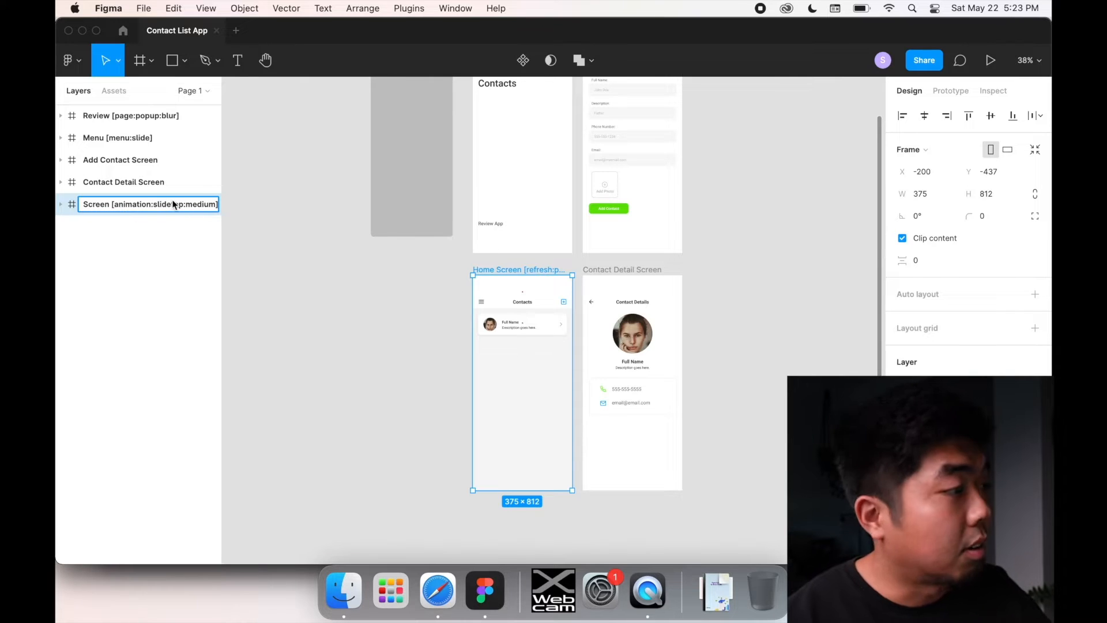
{"action": "key", "text": "Return"}
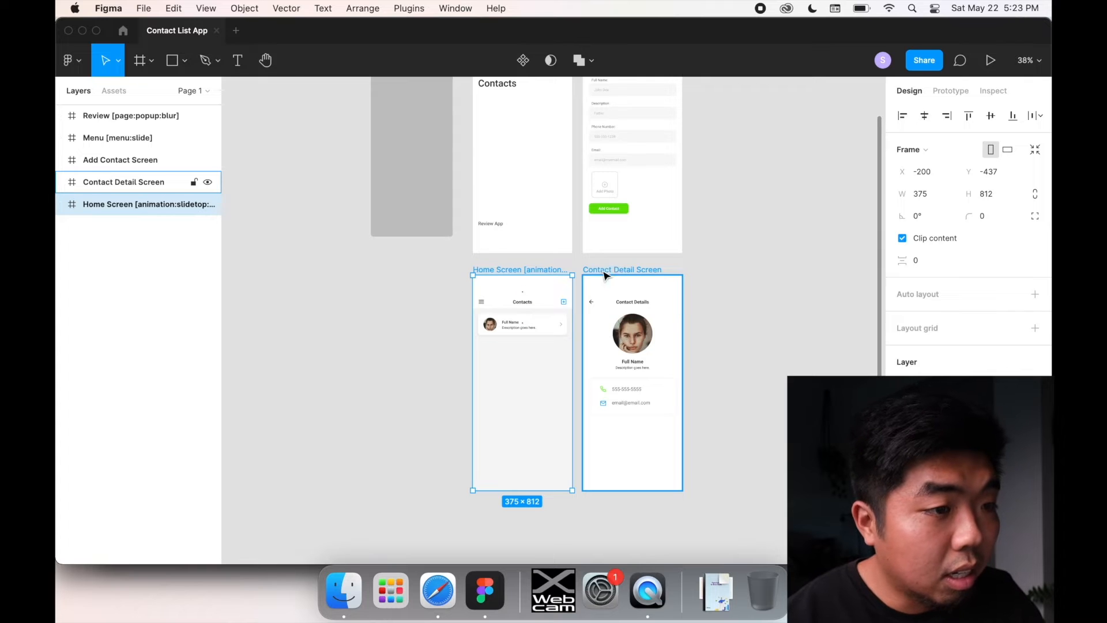
- Append [animation:slidetop:medium] to the Contact Detail Screen frame's name
{"action": "left_click", "coordinate": [584, 269]}
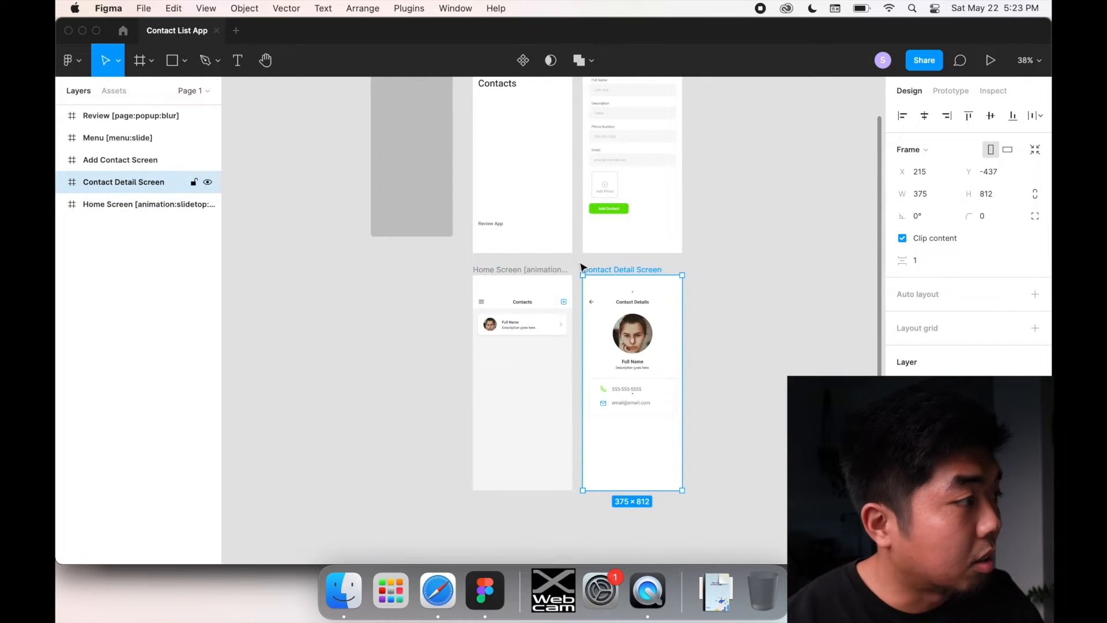
{"action": "double_click", "coordinate": [166, 183]}
{"action": "left_click", "coordinate": [168, 183]}
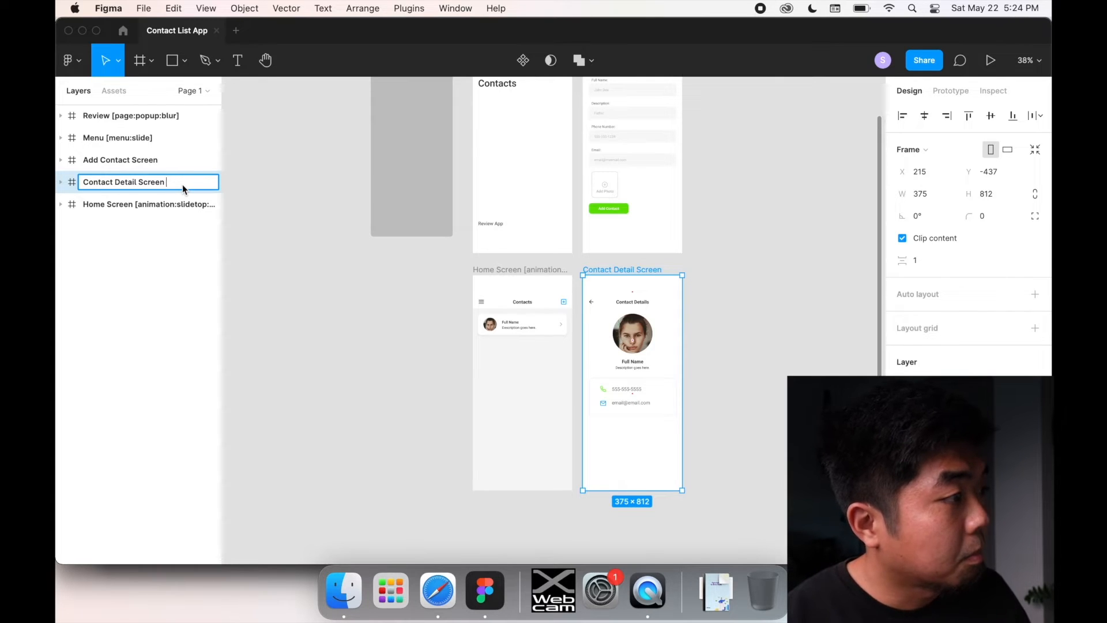
{"action": "key", "text": "super+v"}
{"action": "key", "text": "Return"}
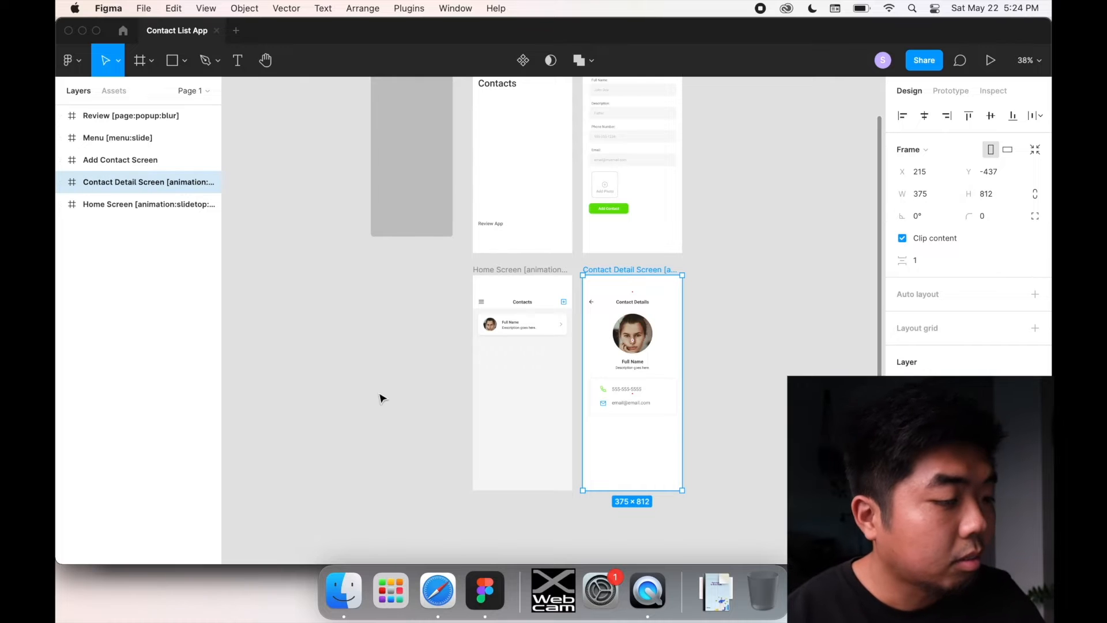
- Expand the Transitions section and select the [transition:move:up] tag in the Move row
{"action": "left_click", "coordinate": [438, 588]}
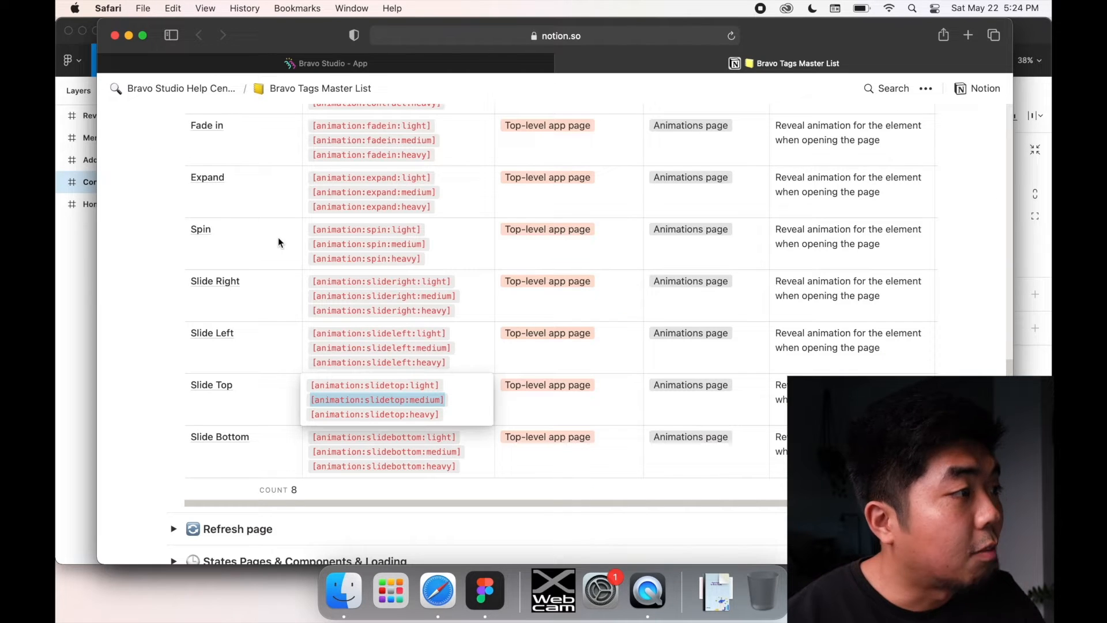
{"action": "key", "text": "Escape"}
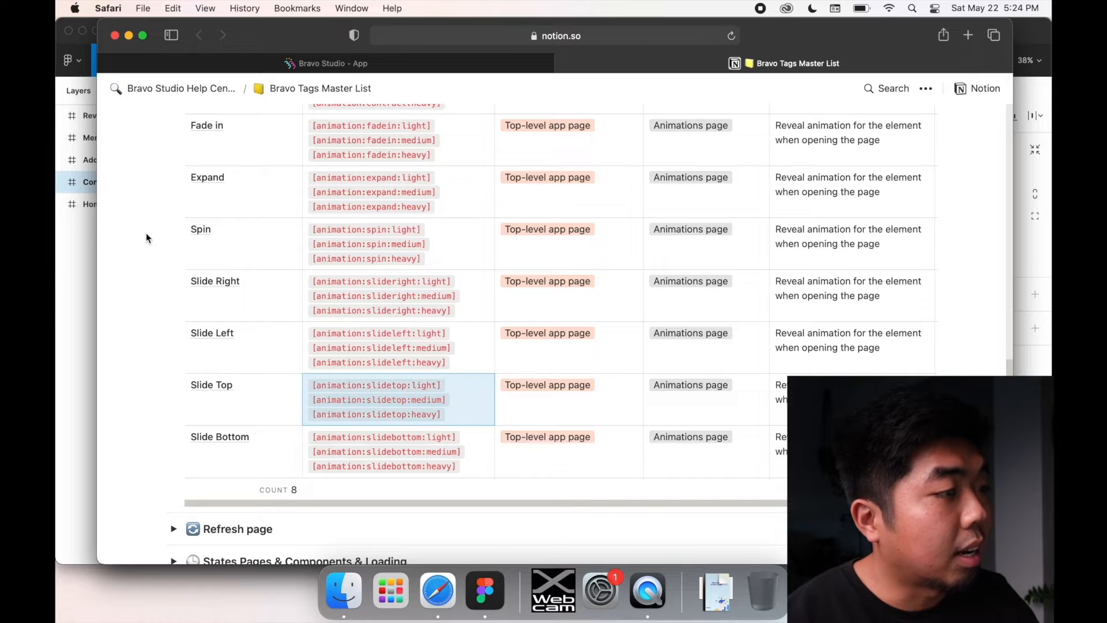
{"action": "scroll", "coordinate": [147, 233], "scroll_direction": "up", "scroll_amount": 6}
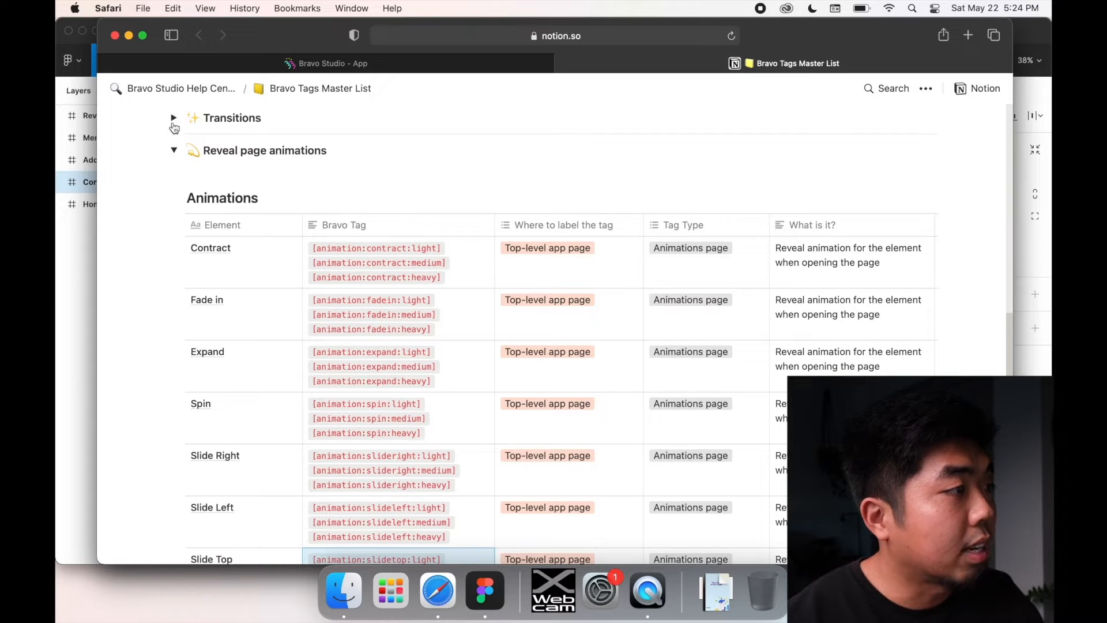
{"action": "left_click", "coordinate": [173, 117]}
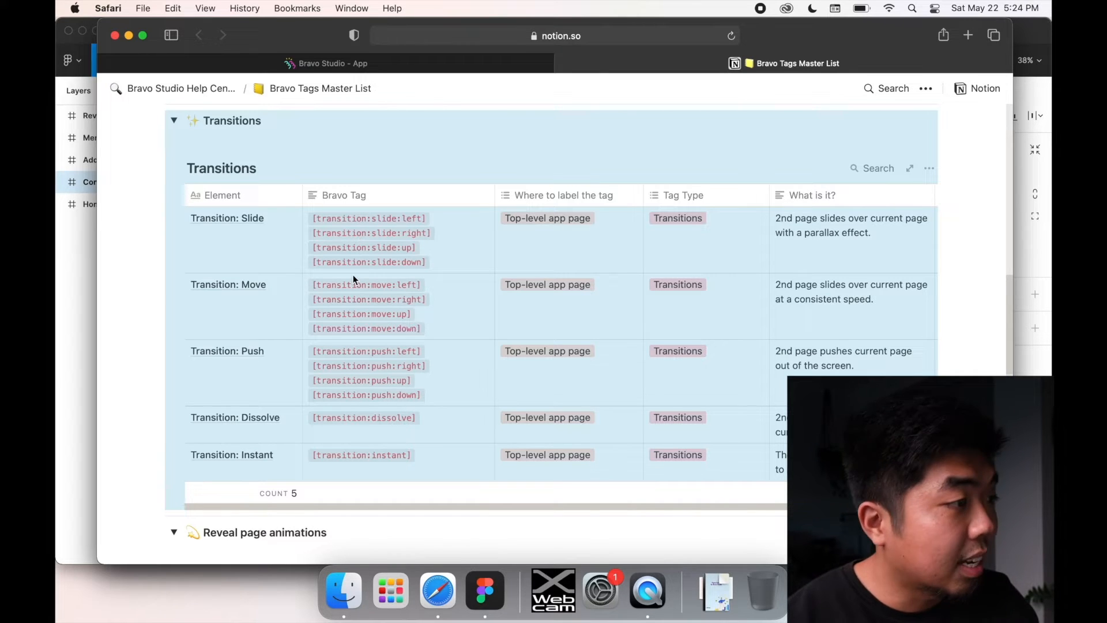
{"action": "left_click", "coordinate": [345, 365]}
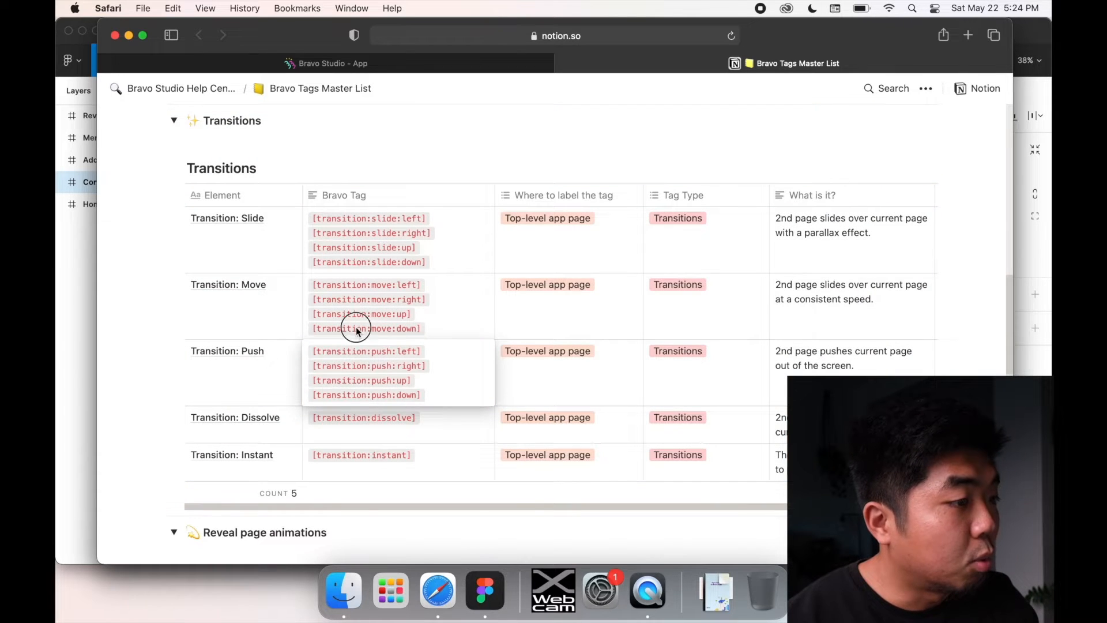
{"action": "key", "text": "Escape"}
{"action": "left_click", "coordinate": [337, 313]}
{"action": "left_click_drag", "start_coordinate": [311, 314], "coordinate": [411, 314]}
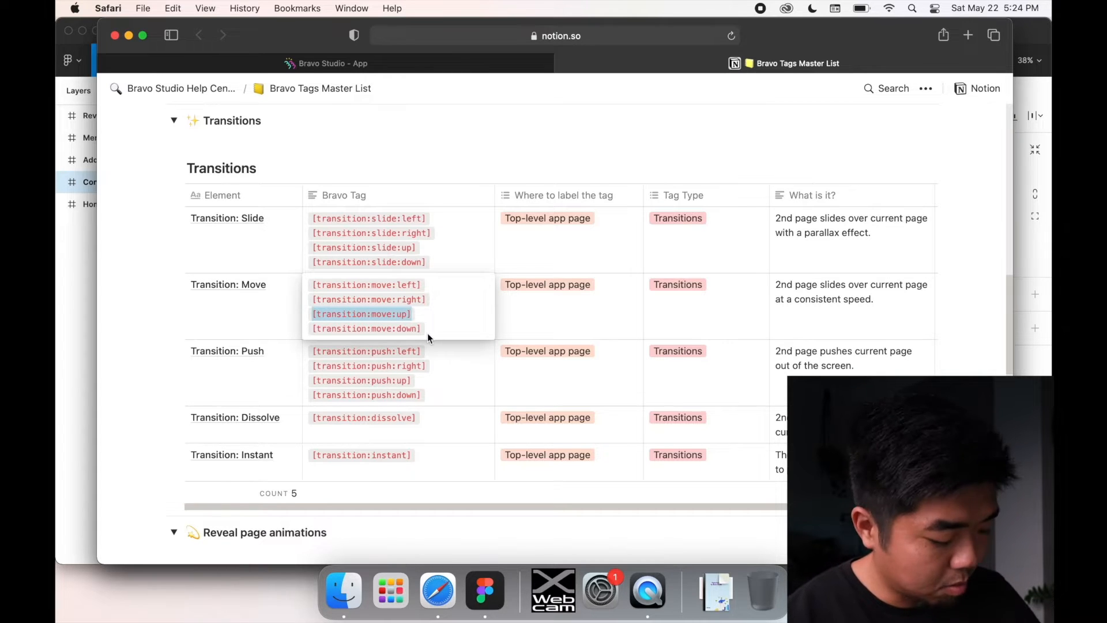
{"action": "left_click", "coordinate": [79, 226]}
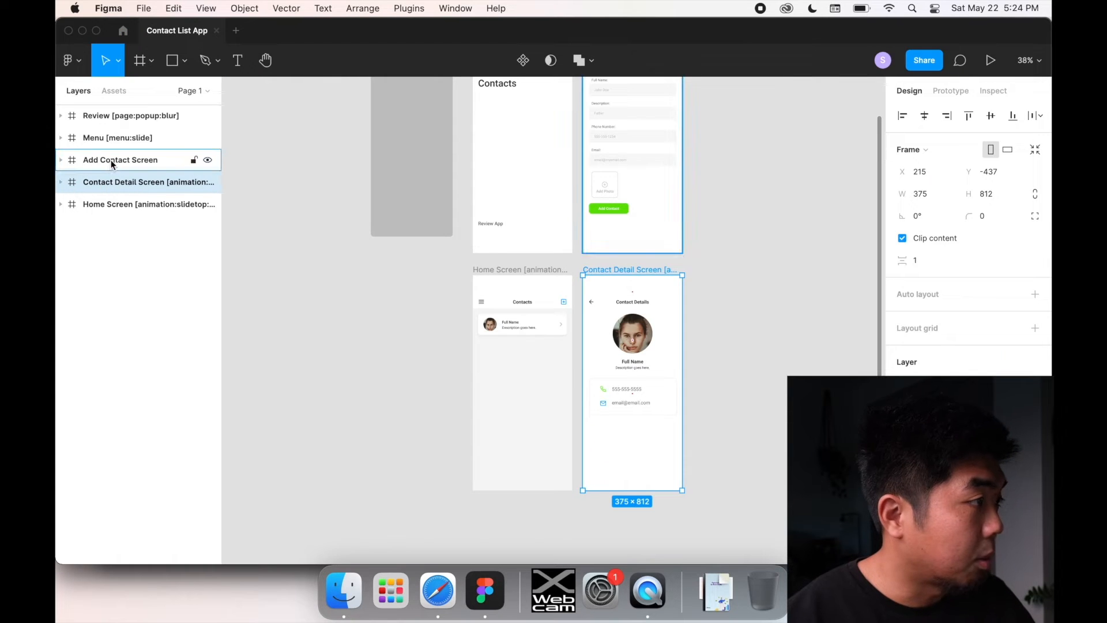
- Replace the Contact Detail Screen's animation tag with [transition:move:up]
{"action": "double_click", "coordinate": [151, 183]}
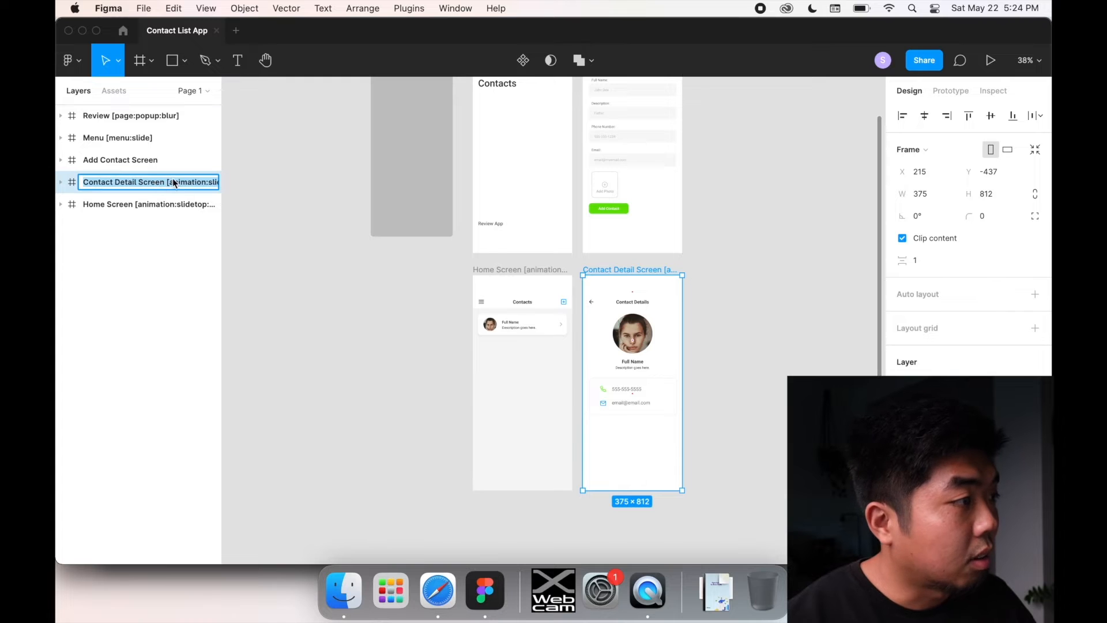
{"action": "left_click", "coordinate": [170, 183]}
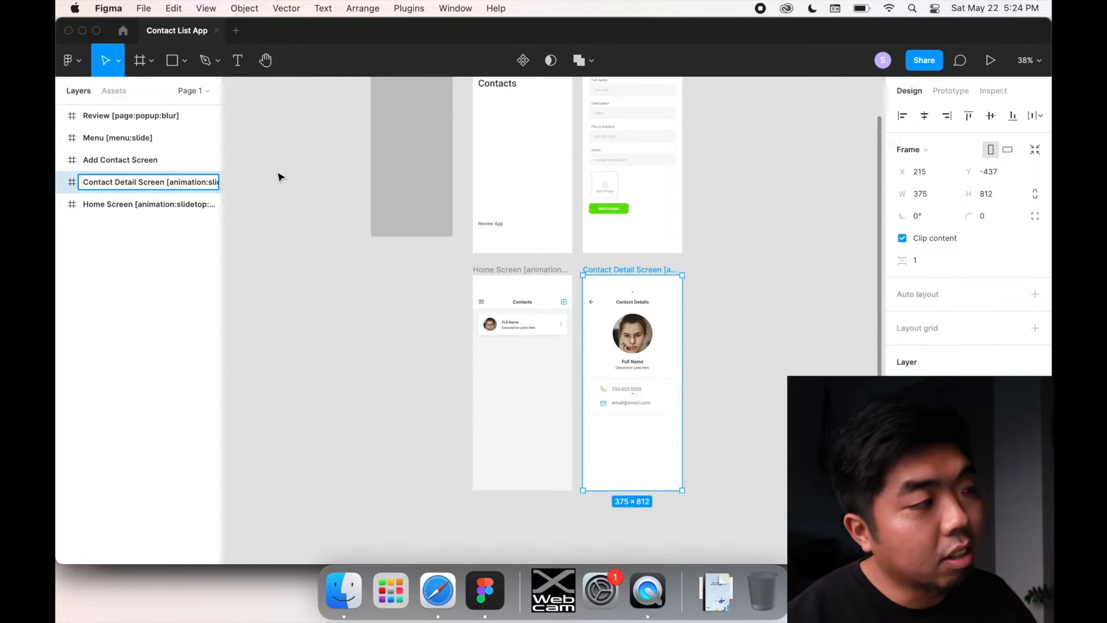
{"action": "key", "text": "super+a"}
{"action": "key", "text": "super+v"}
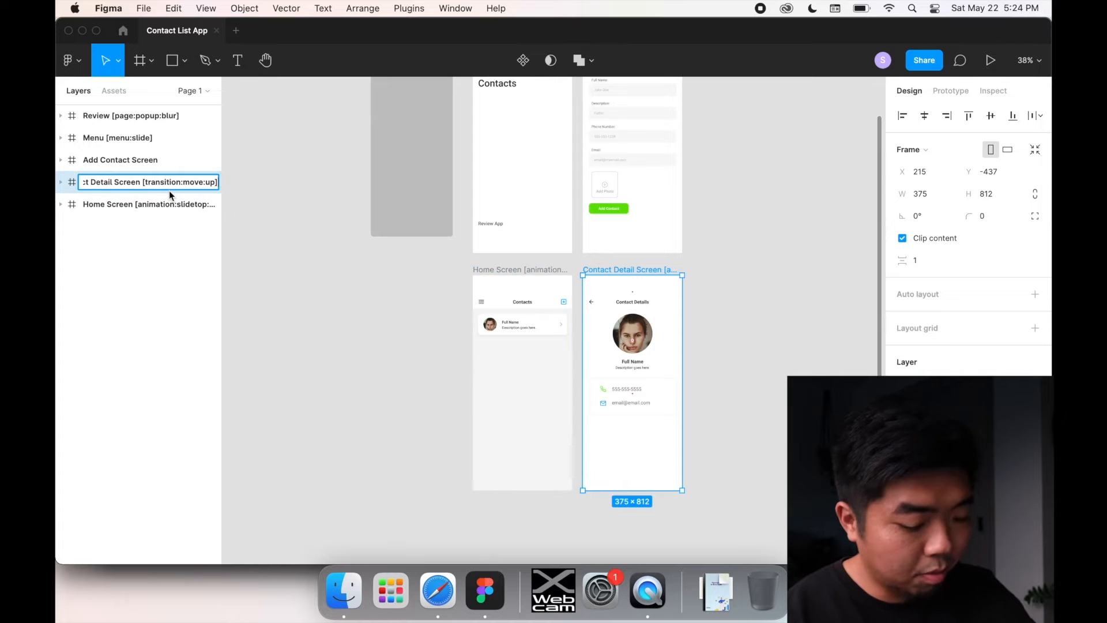
{"action": "key", "text": "Return"}
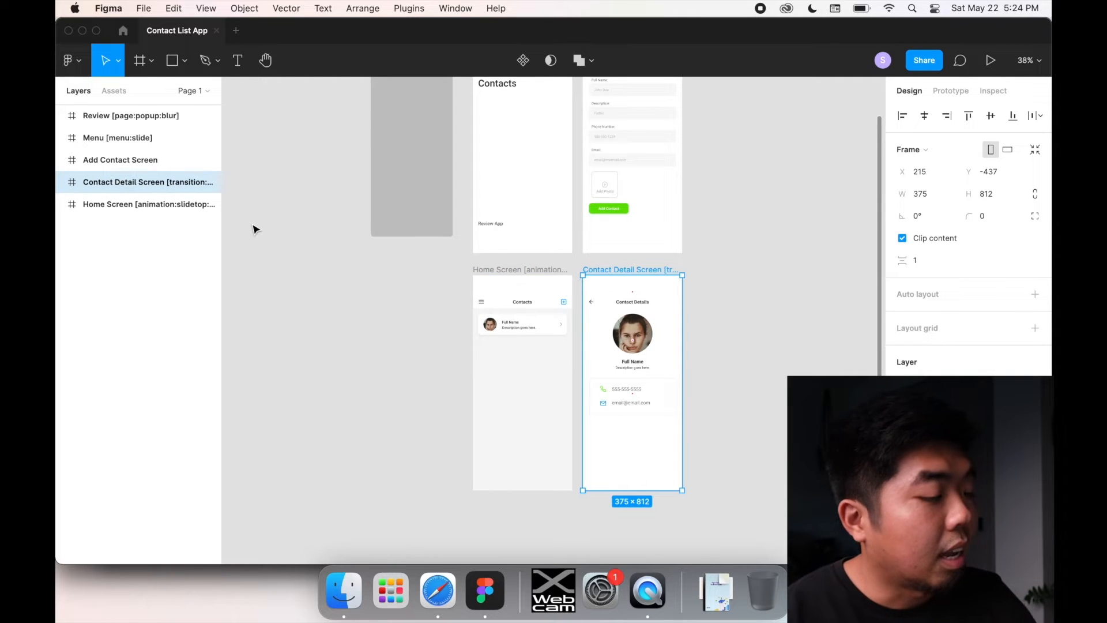
{"action": "left_click", "coordinate": [442, 585]}
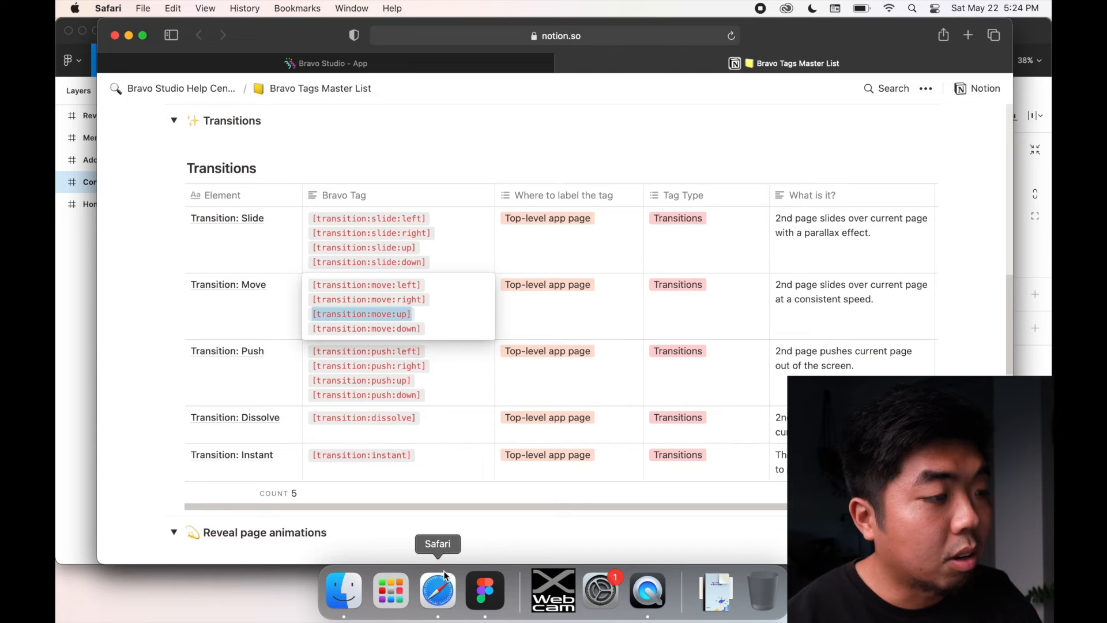
- Sync the Contact List App project in Bravo Studio with the latest Figma design
{"action": "left_click", "coordinate": [311, 64]}
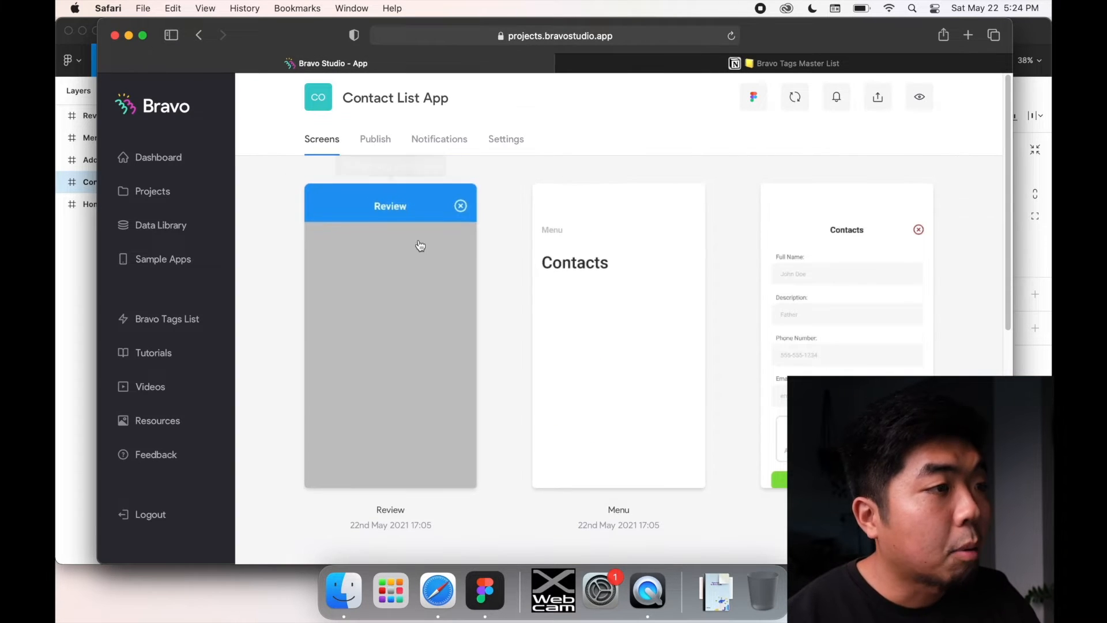
{"action": "left_click", "coordinate": [794, 98]}
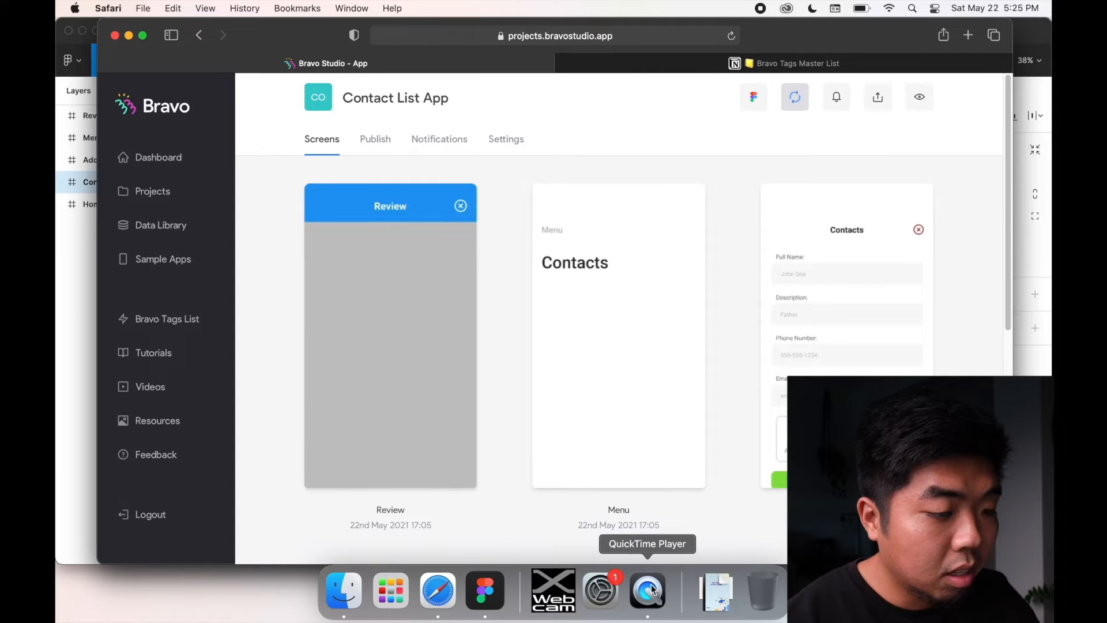
{"action": "key", "text": "ctrl+Up"}
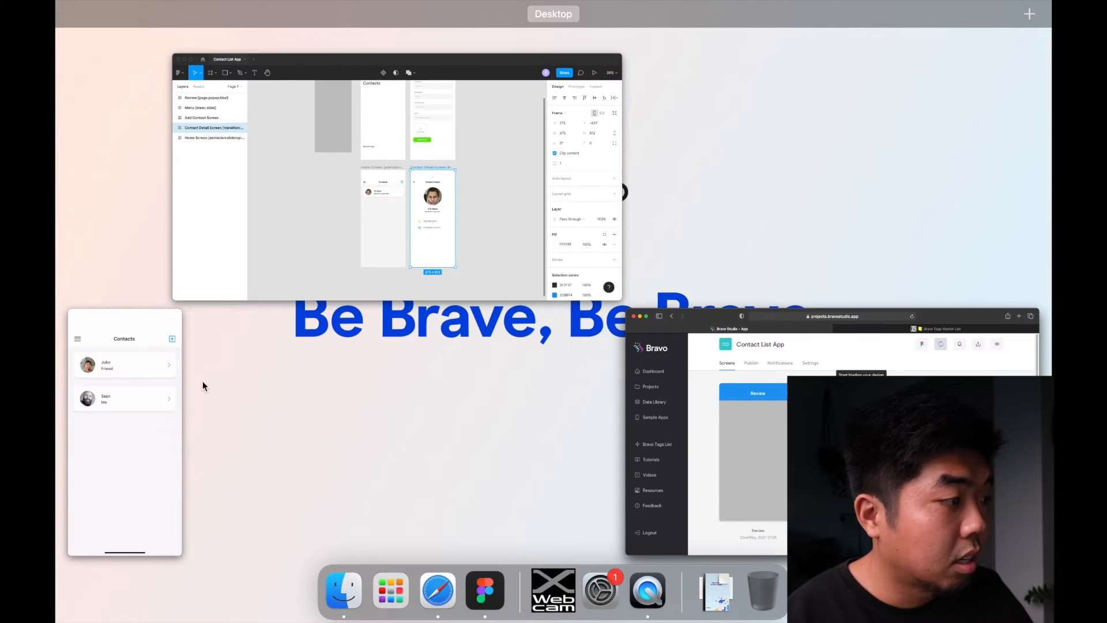
- Bring the QuickTime window mirroring the iPhone forward to test the updated app
{"action": "left_click", "coordinate": [150, 392]}
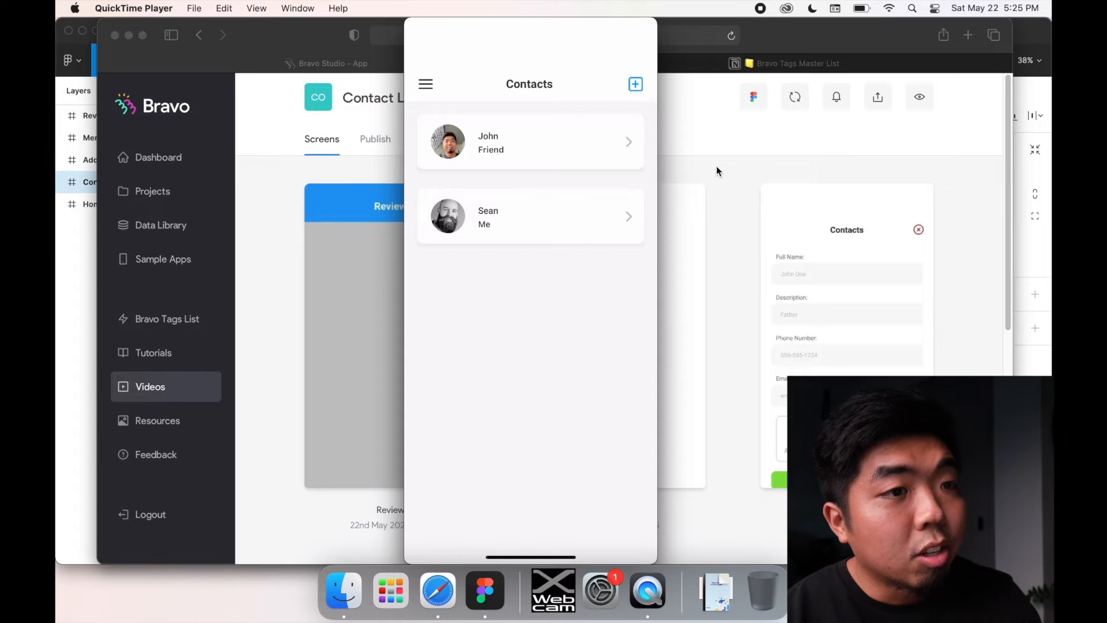
- In the Notion tags list, collapse the Transitions and Reveal page animations sections
{"action": "left_click", "coordinate": [765, 63]}
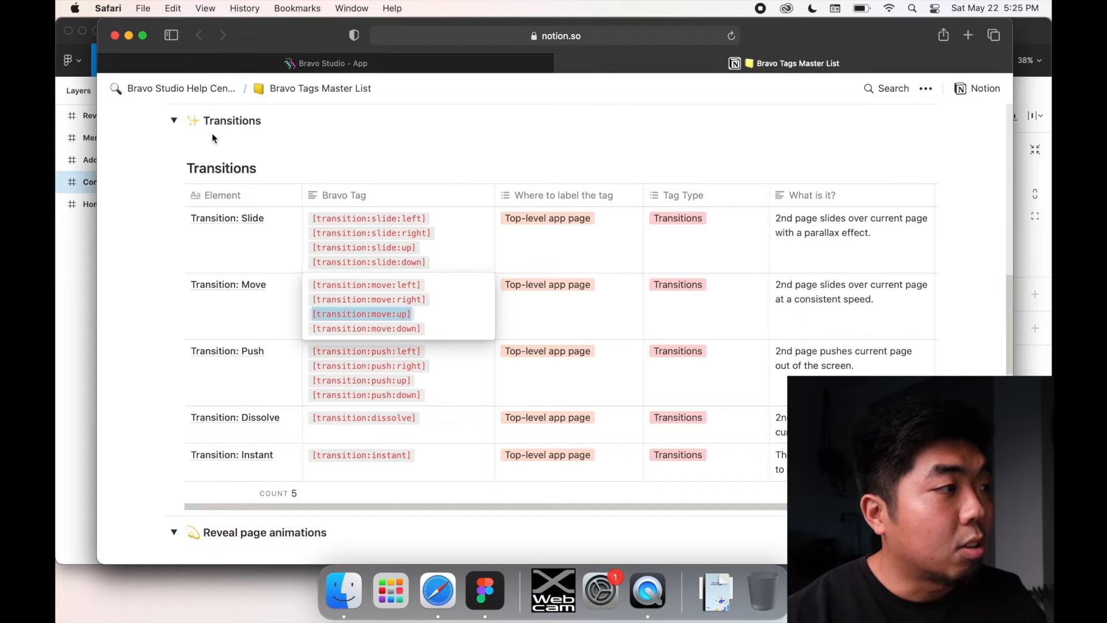
{"action": "key", "text": "Escape"}
{"action": "left_click", "coordinate": [174, 128]}
{"action": "left_click", "coordinate": [175, 151]}
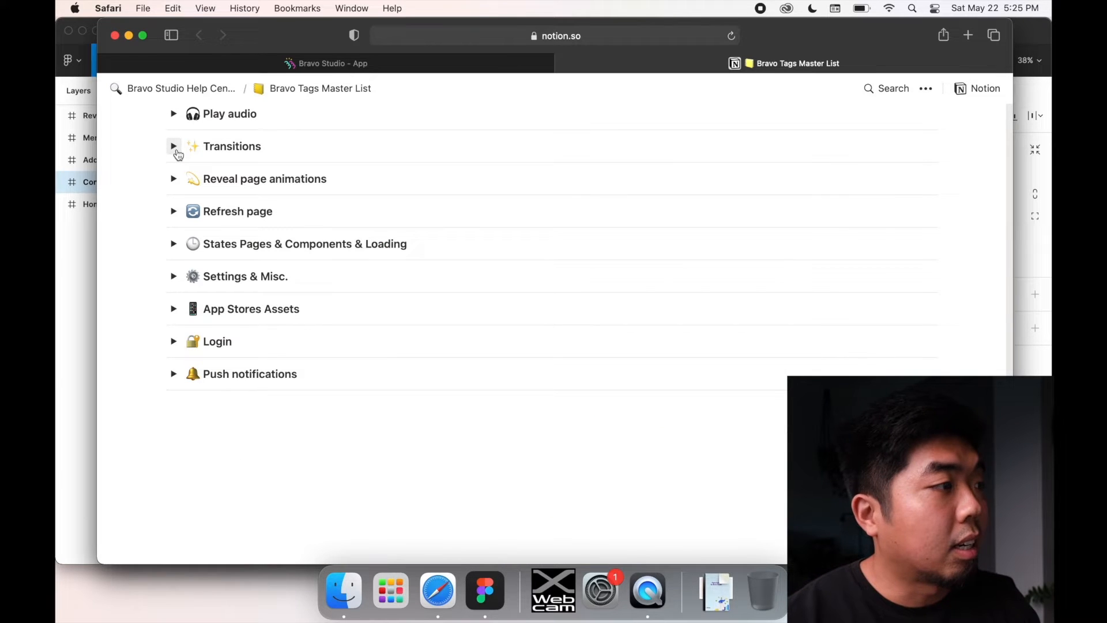
{"action": "scroll", "coordinate": [177, 155], "scroll_direction": "up", "scroll_amount": 1}
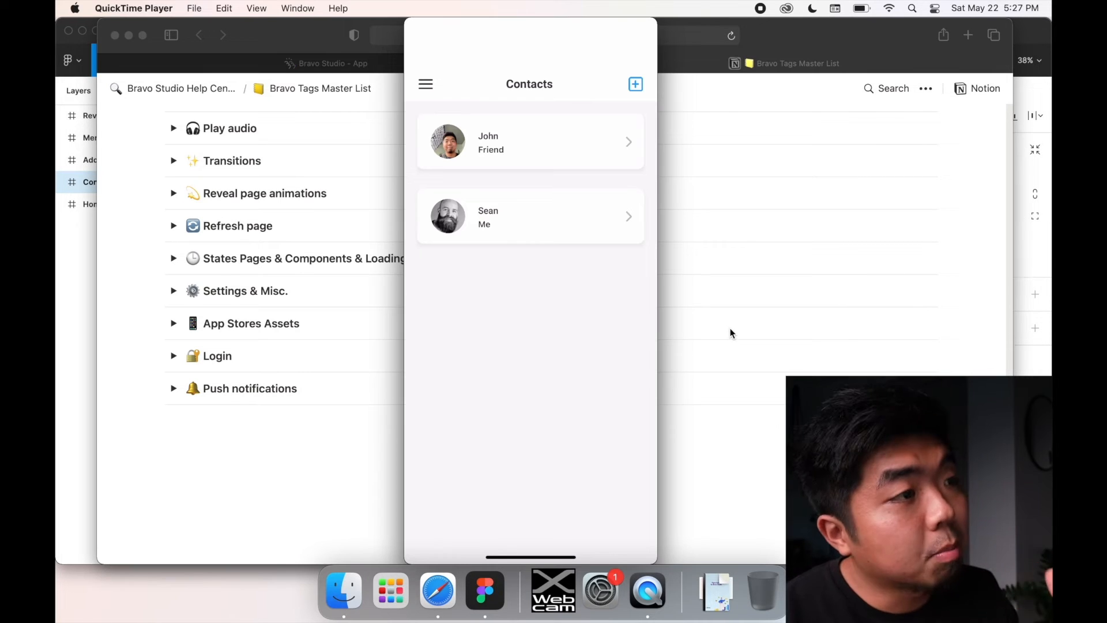
- Expand the Pop-up pages tag section, then bring the mirrored phone preview forward
{"action": "left_click", "coordinate": [320, 206]}
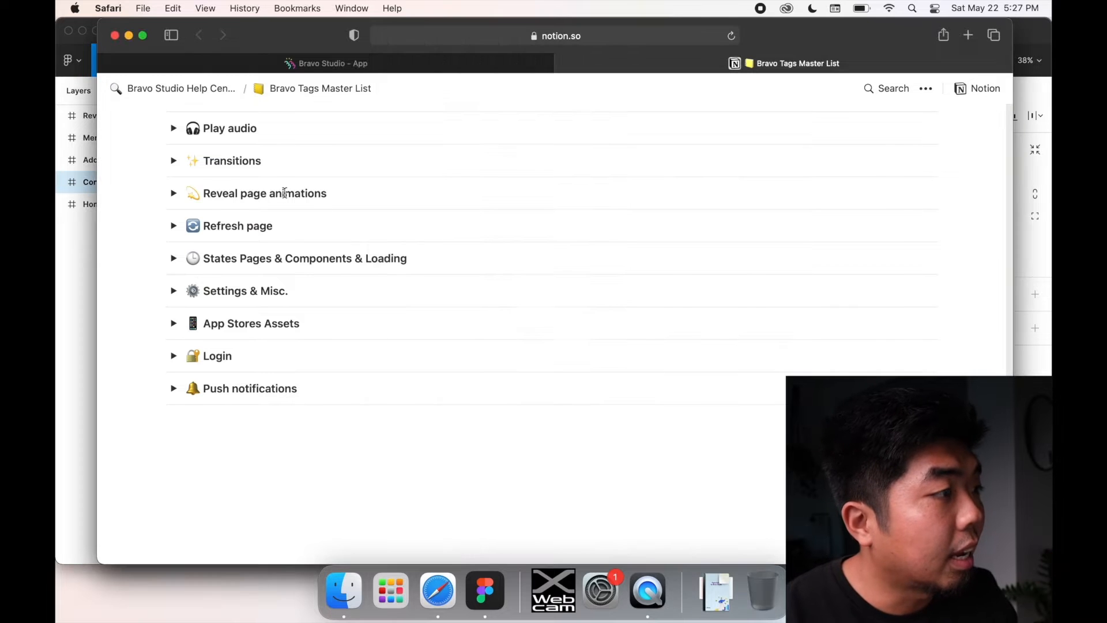
{"action": "scroll", "coordinate": [285, 192], "scroll_direction": "up", "scroll_amount": 3}
{"action": "scroll", "coordinate": [285, 193], "scroll_direction": "up", "scroll_amount": 3}
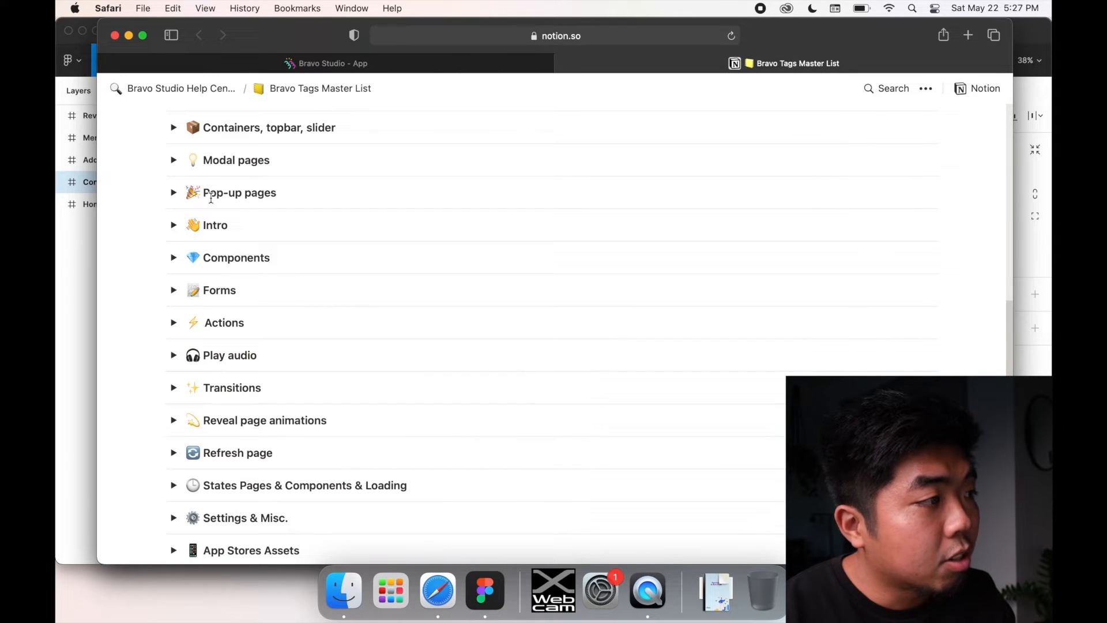
{"action": "left_click", "coordinate": [174, 192]}
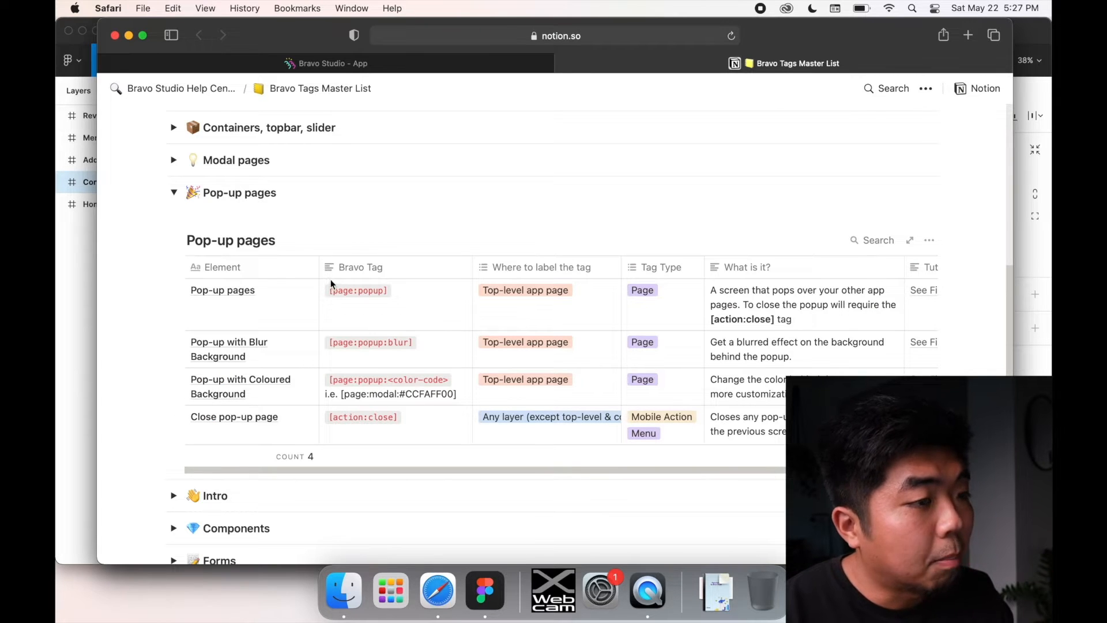
{"action": "left_click", "coordinate": [658, 594]}
{"action": "left_click", "coordinate": [130, 386]}
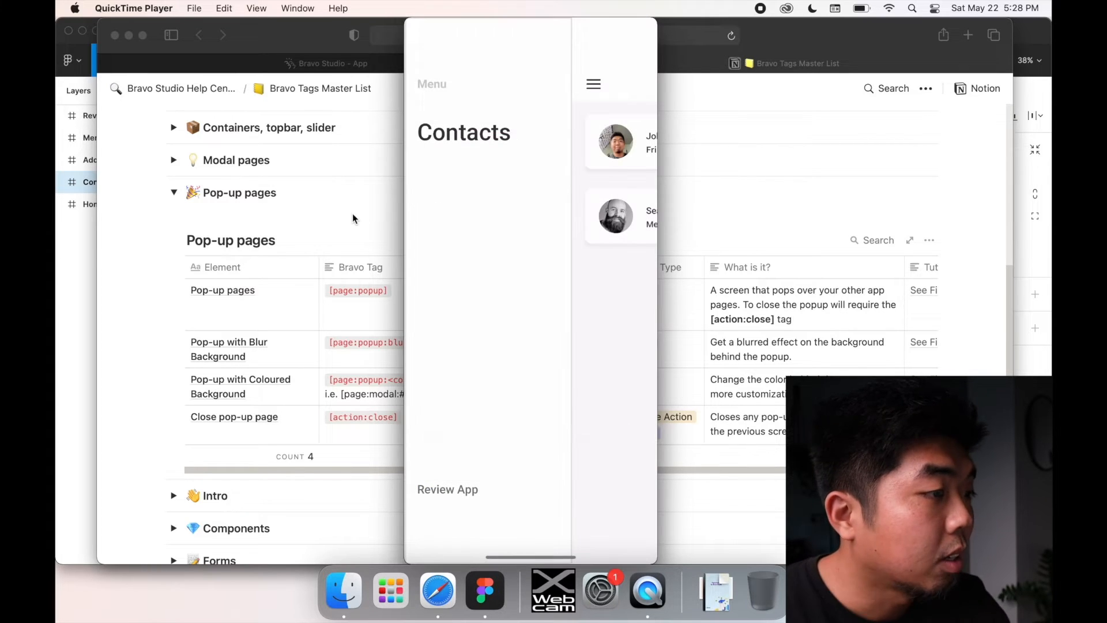
{"action": "left_click", "coordinate": [353, 215]}
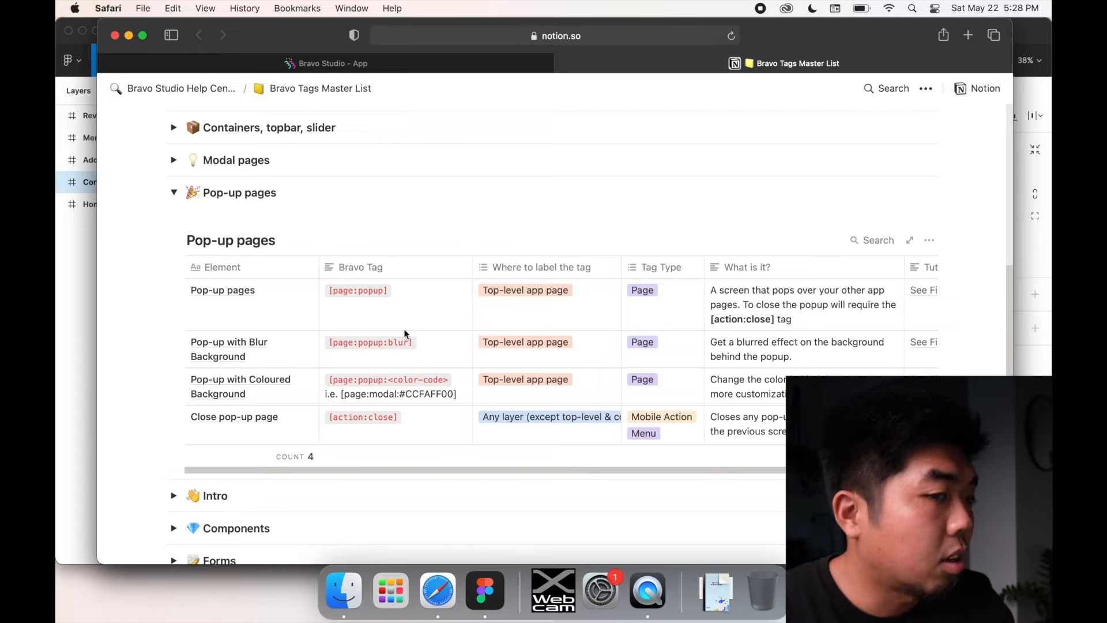
- Read the Pop-up pages tag rows, then switch to the Figma Contact List App file
{"action": "mouse_move", "coordinate": [210, 344]}
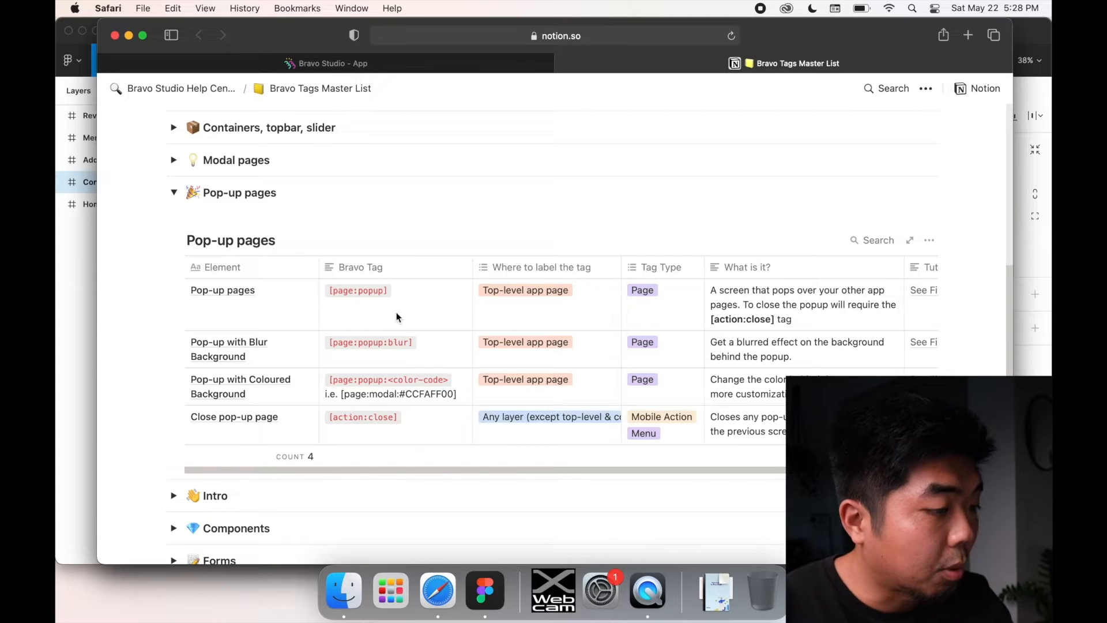
{"action": "left_click", "coordinate": [483, 595]}
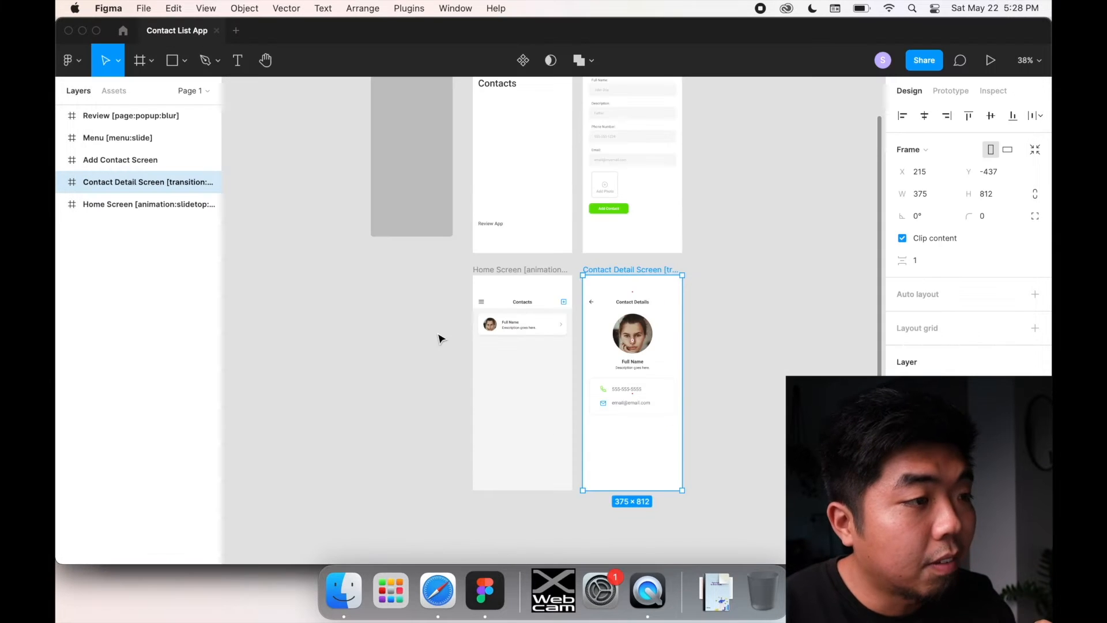
- Nudge the Review frame left, zoom to 100%, and pan until its blue header and close icon show
{"action": "scroll", "coordinate": [440, 336], "scroll_direction": "up", "scroll_amount": 4}
{"action": "scroll", "coordinate": [437, 344], "scroll_direction": "down", "scroll_amount": 1}
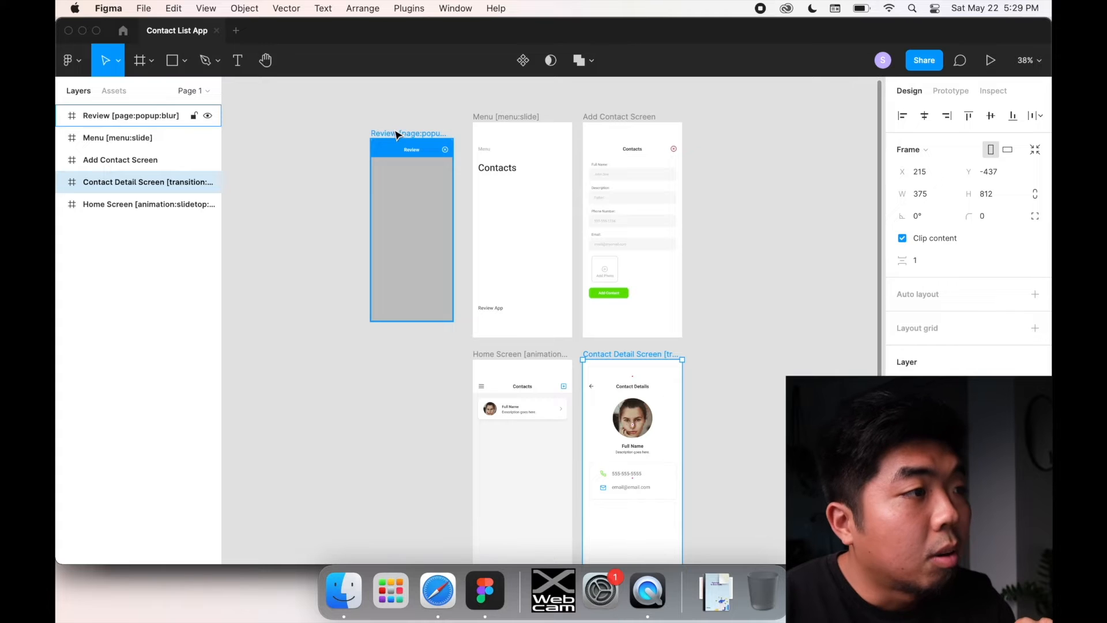
{"action": "mouse_move", "coordinate": [393, 136]}
{"action": "left_mouse_down"}
{"action": "mouse_move", "coordinate": [513, 134]}
{"action": "mouse_move", "coordinate": [363, 132]}
{"action": "mouse_move", "coordinate": [373, 134]}
{"action": "left_mouse_up"}
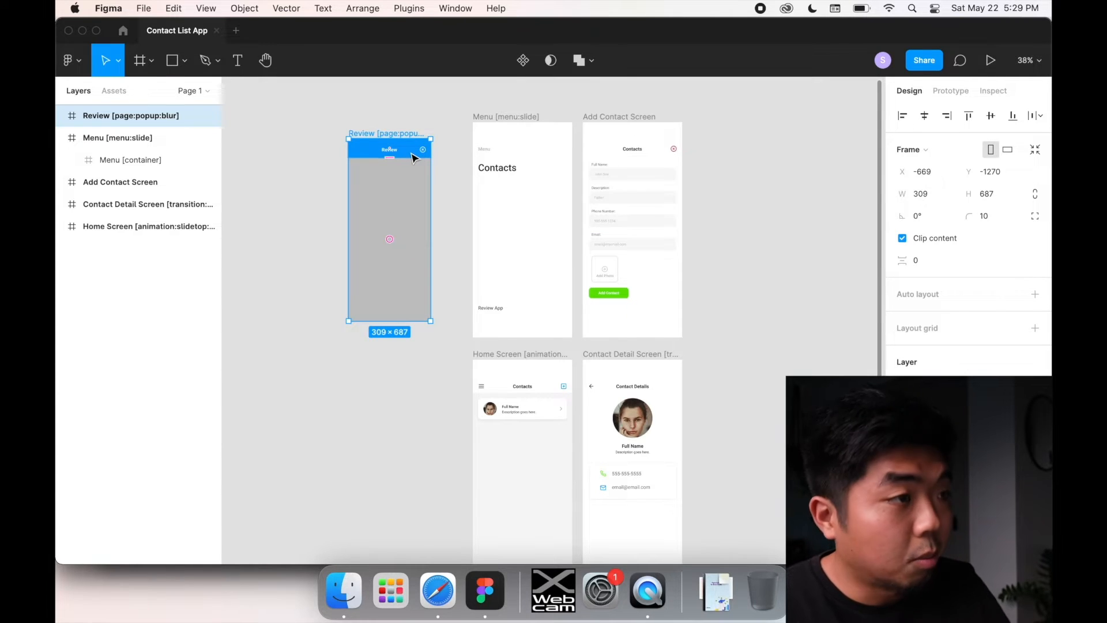
{"action": "key", "text": "shift+0"}
{"action": "scroll", "coordinate": [420, 181], "scroll_direction": "left", "scroll_amount": 3}
{"action": "scroll", "coordinate": [423, 177], "scroll_direction": "left", "scroll_amount": 3}
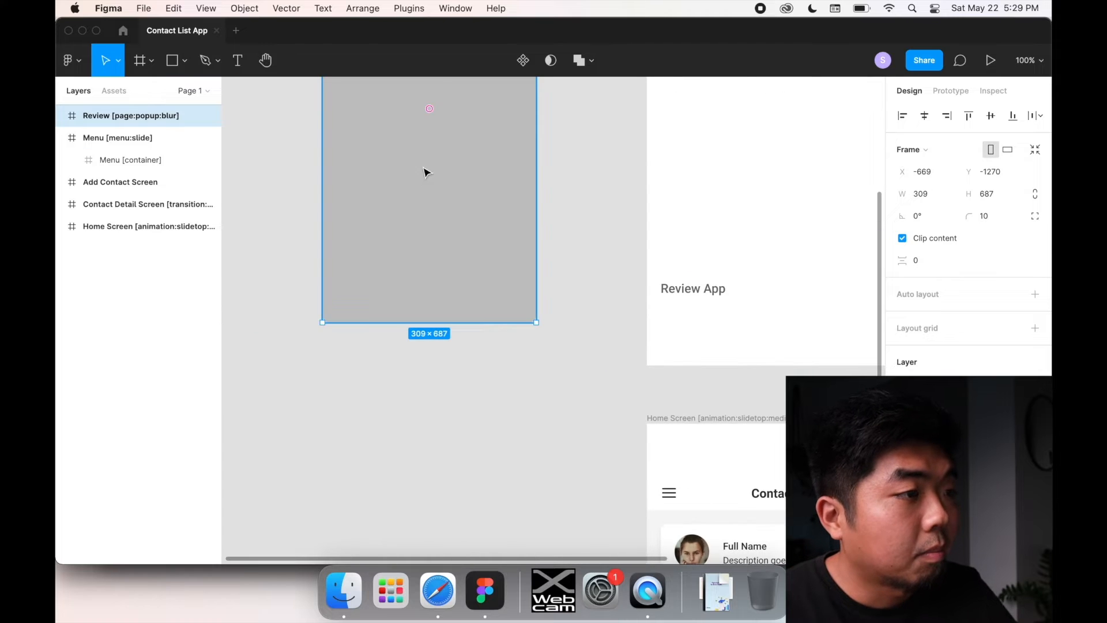
{"action": "left_click_drag", "start_coordinate": [434, 127], "coordinate": [469, 366]}
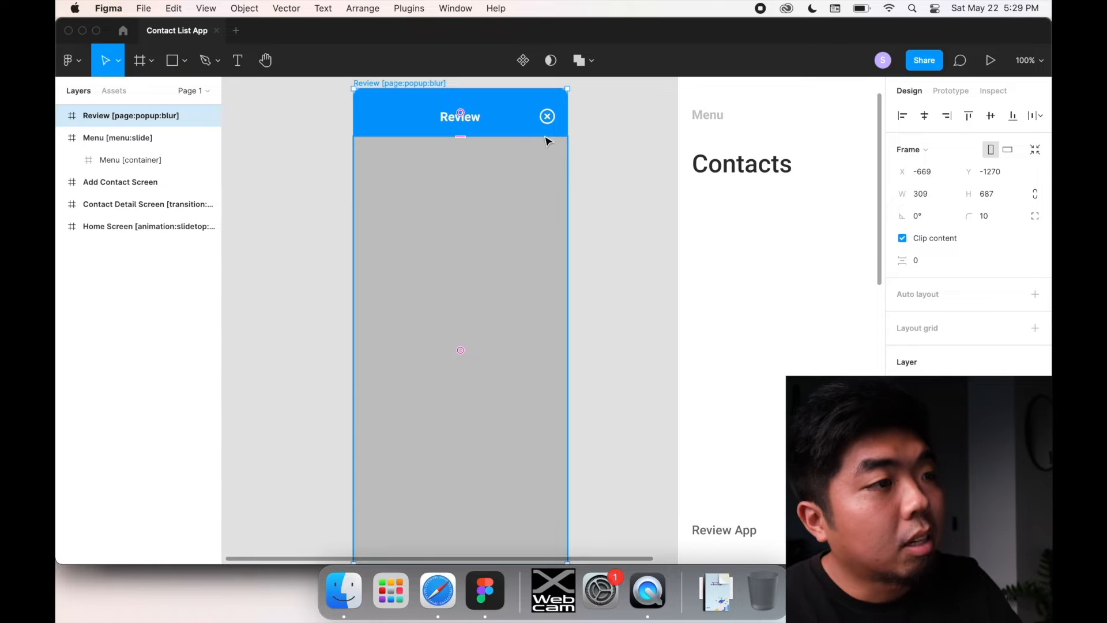
{"action": "left_click", "coordinate": [627, 154]}
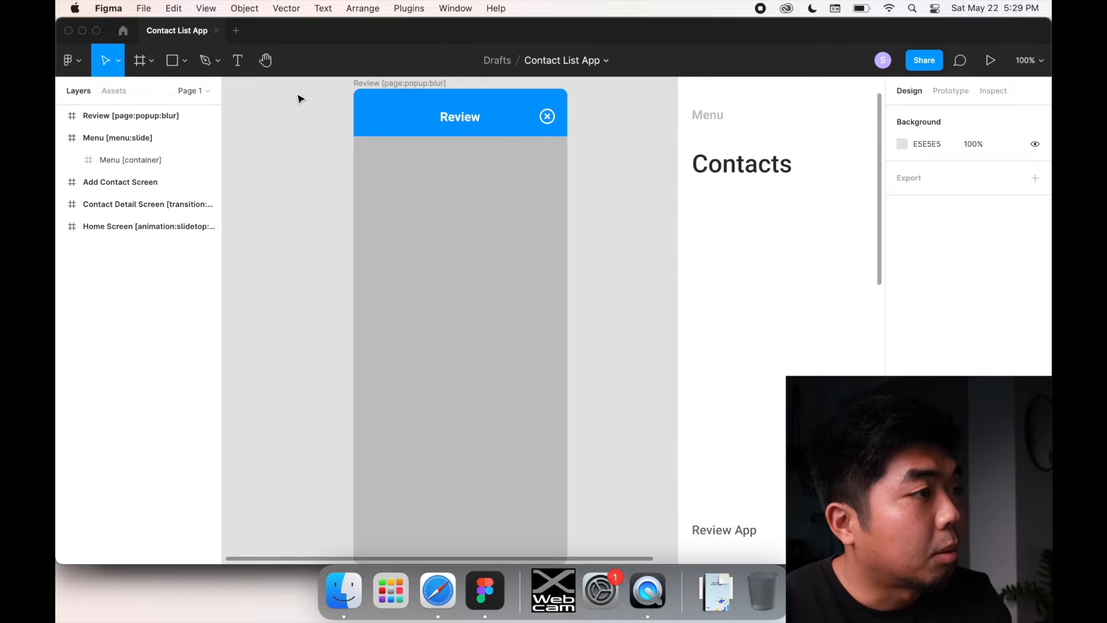
- Check that the Review frame's name carries the [page:popup:blur] tag, then return to Notion
{"action": "left_click", "coordinate": [126, 116]}
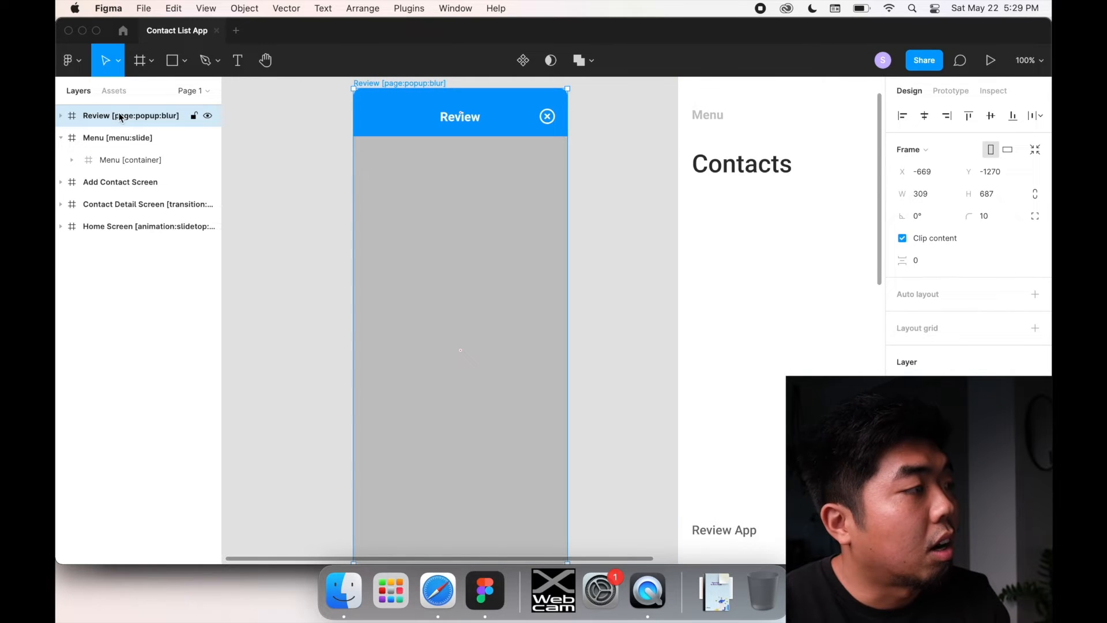
{"action": "left_click", "coordinate": [62, 138]}
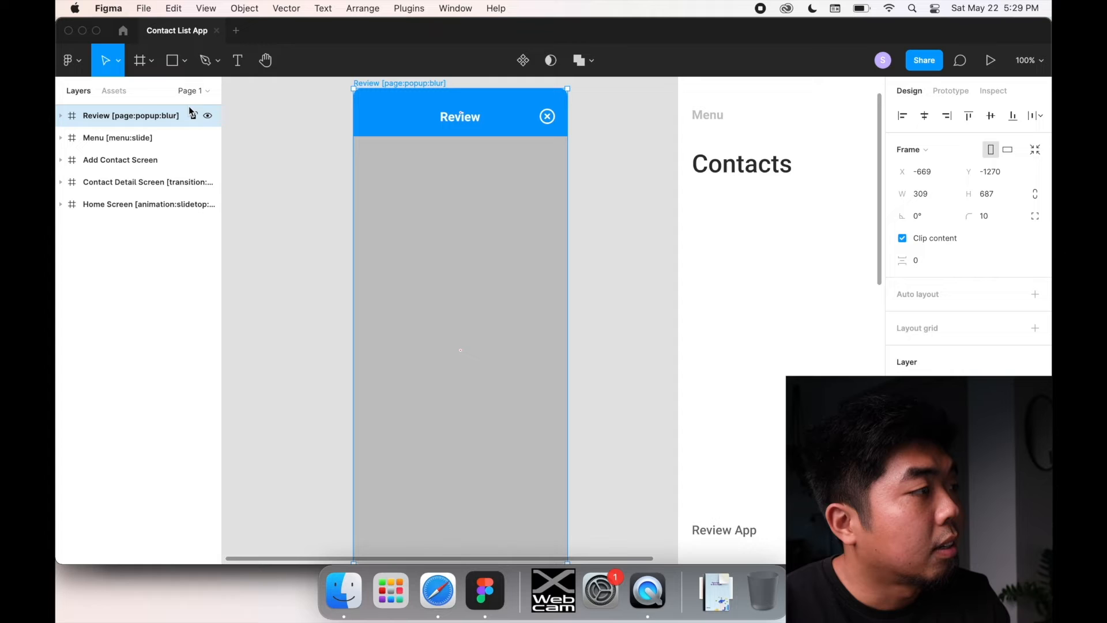
{"action": "double_click", "coordinate": [144, 121]}
{"action": "left_click", "coordinate": [113, 118]}
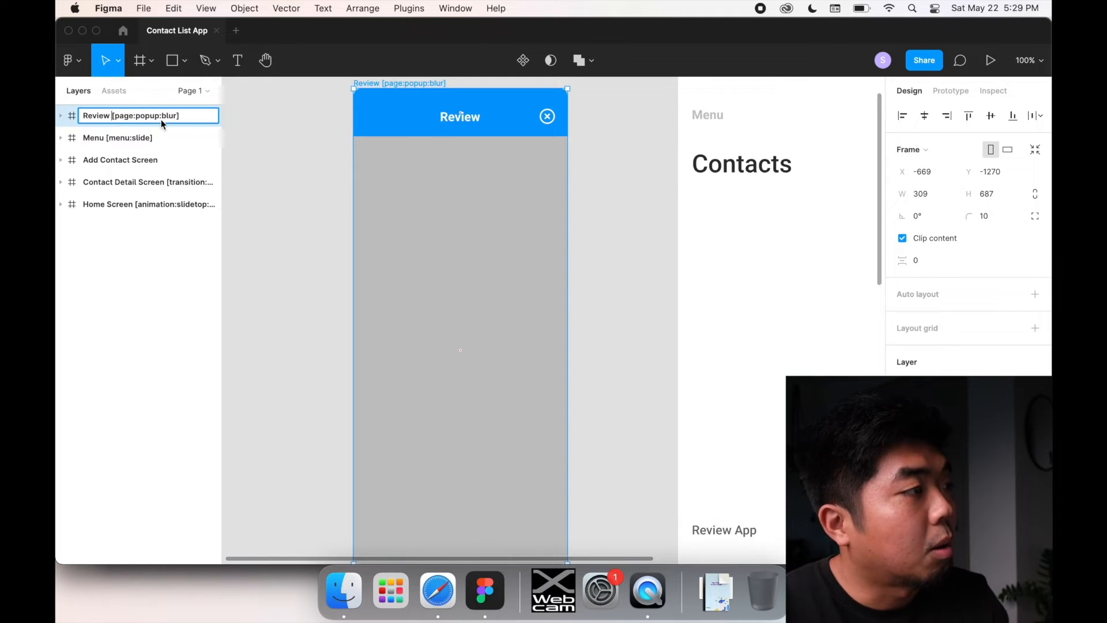
{"action": "left_click", "coordinate": [453, 602]}
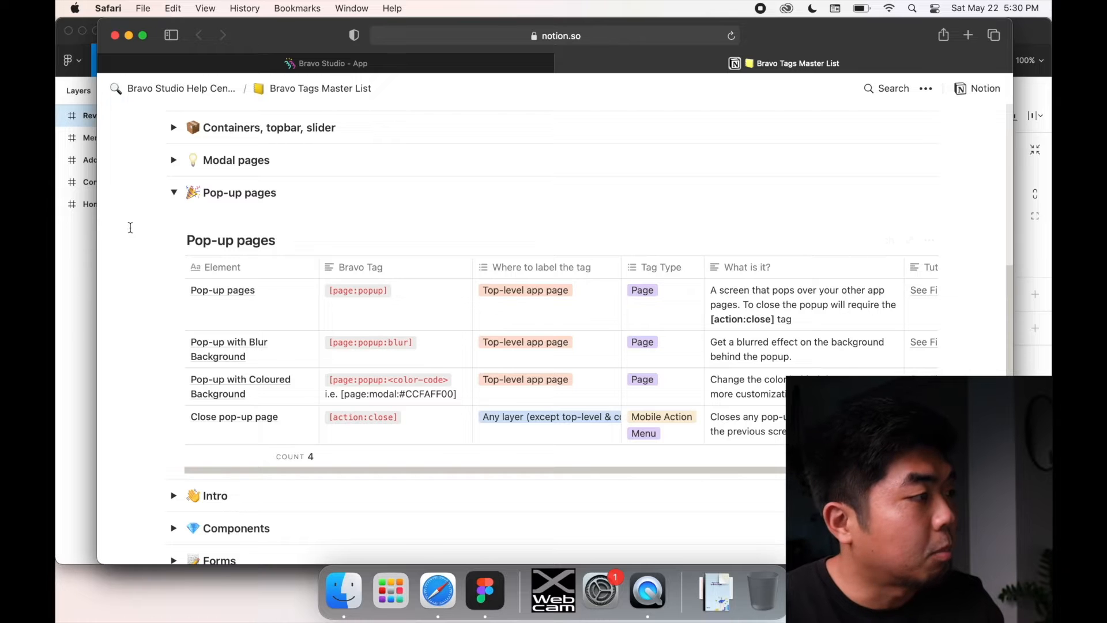
- Expand the Review and Header [container] layers and select the x-circle close icon
{"action": "left_click", "coordinate": [84, 231]}
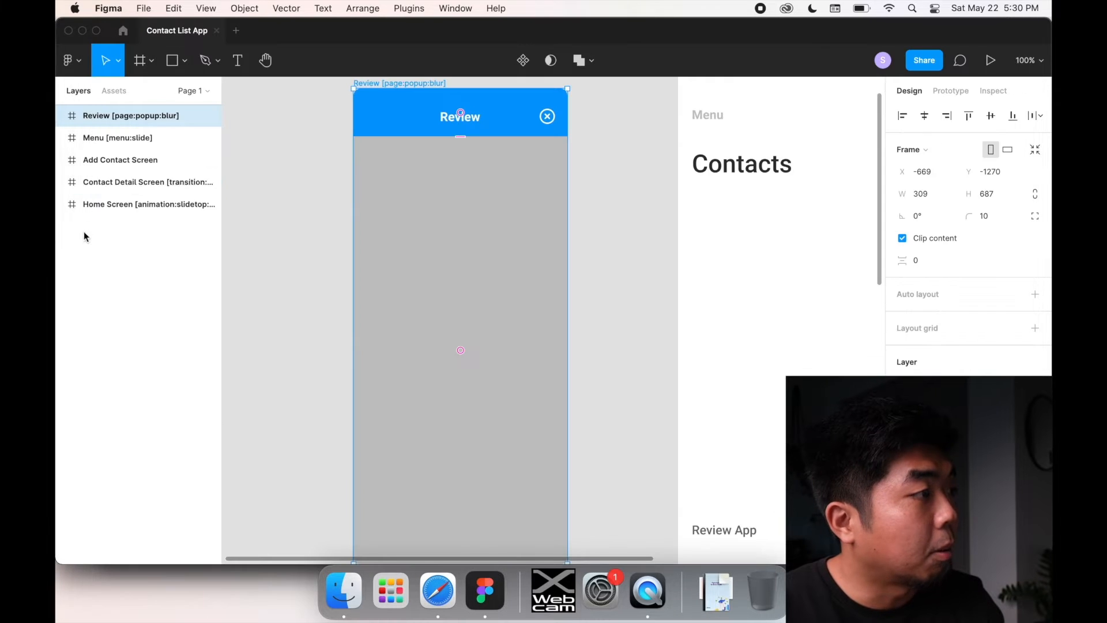
{"action": "left_click", "coordinate": [61, 115]}
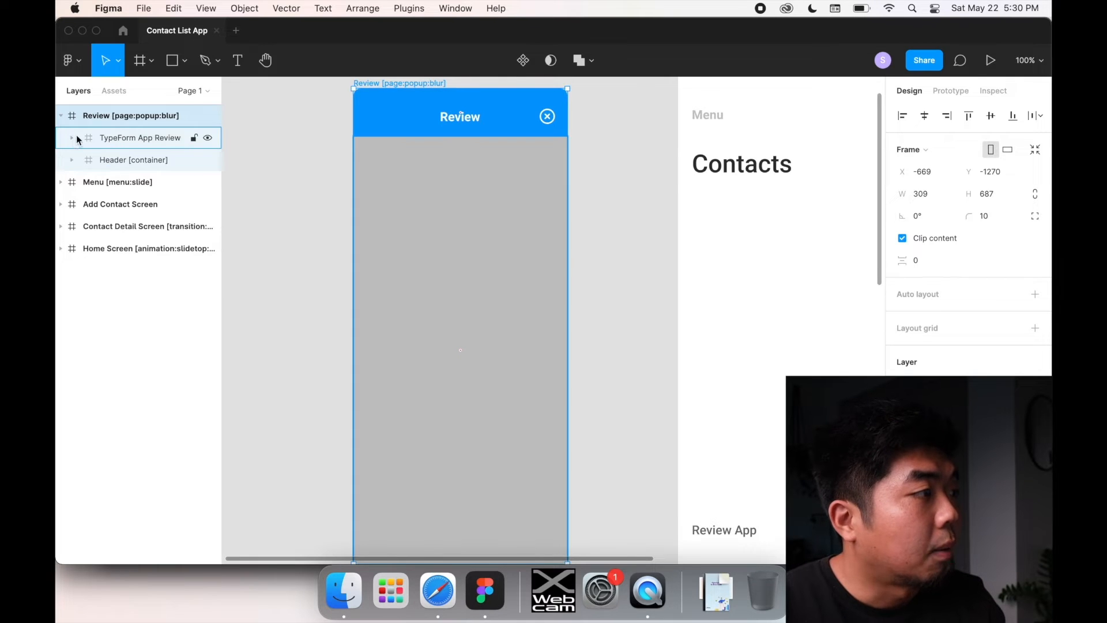
{"action": "left_click", "coordinate": [79, 160]}
{"action": "left_click", "coordinate": [71, 159]}
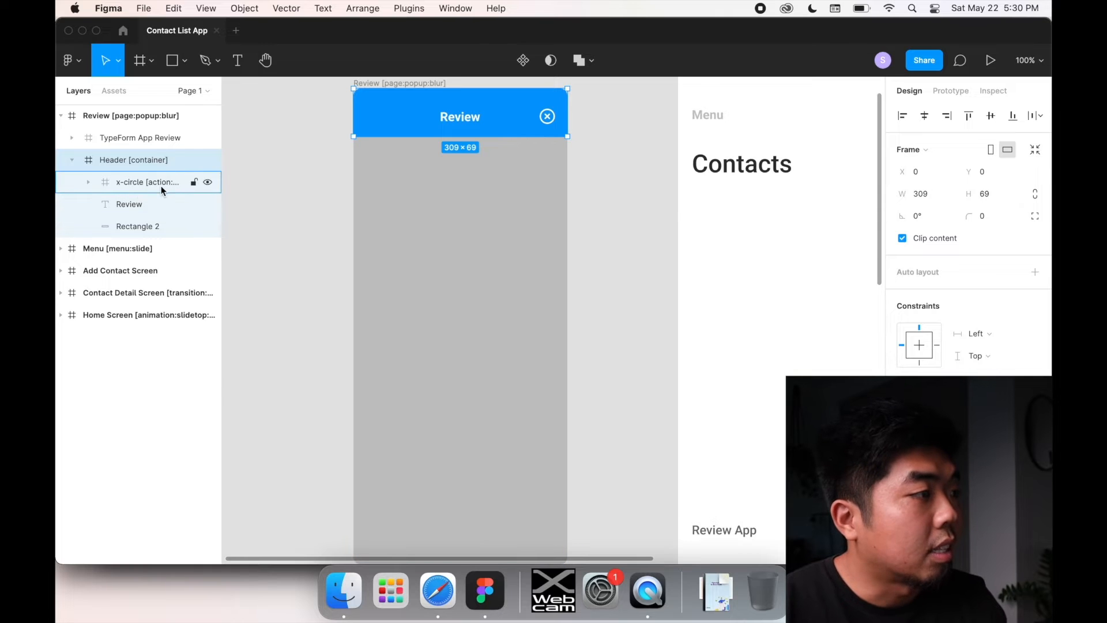
{"action": "left_click", "coordinate": [115, 183]}
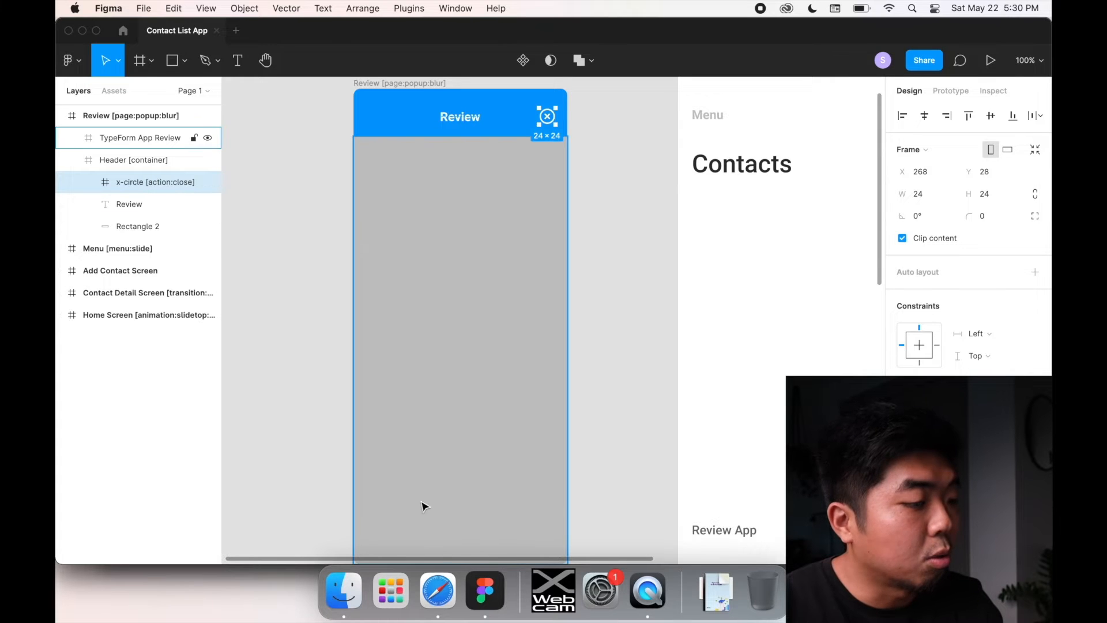
- Compare with the Notion close tag, then deselect in Figma and zoom out to 50%
{"action": "left_click", "coordinate": [438, 591]}
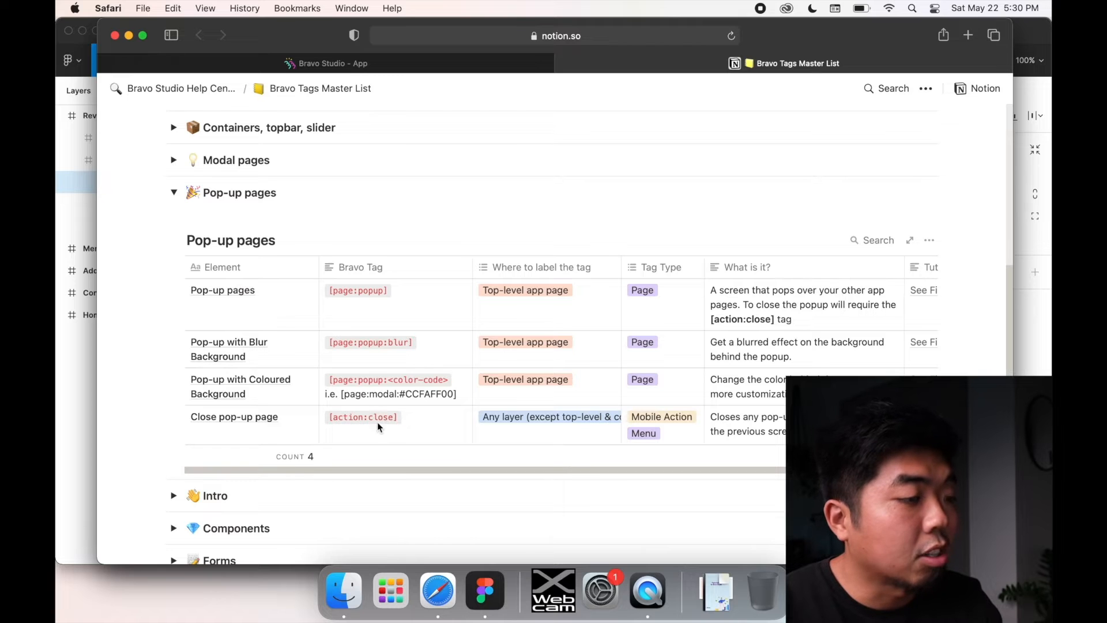
{"action": "left_click", "coordinate": [65, 213]}
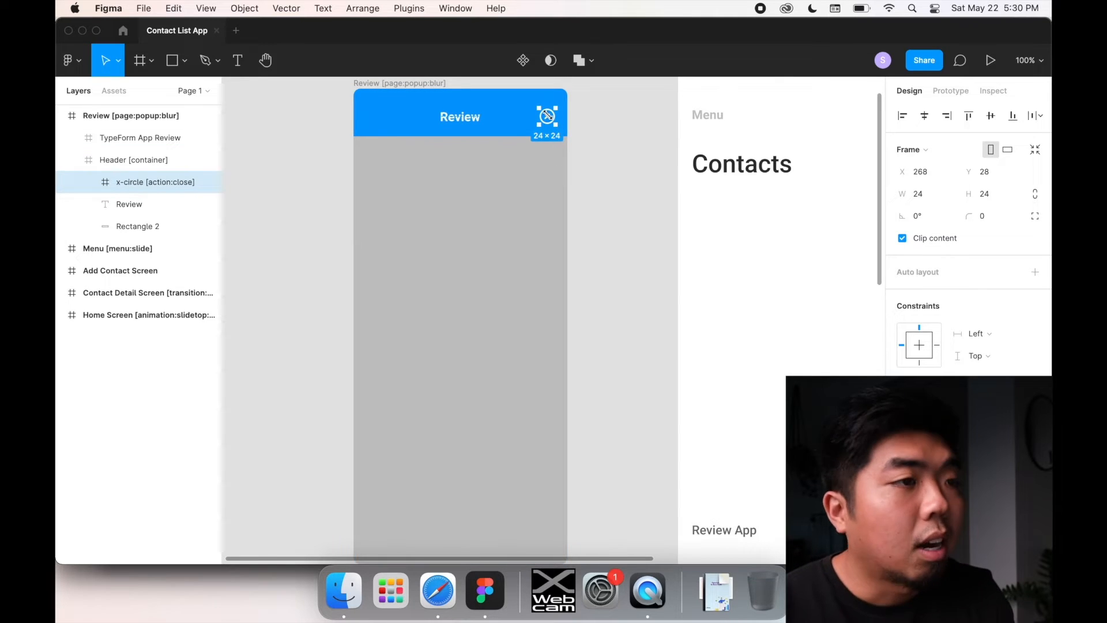
{"action": "left_click", "coordinate": [592, 119]}
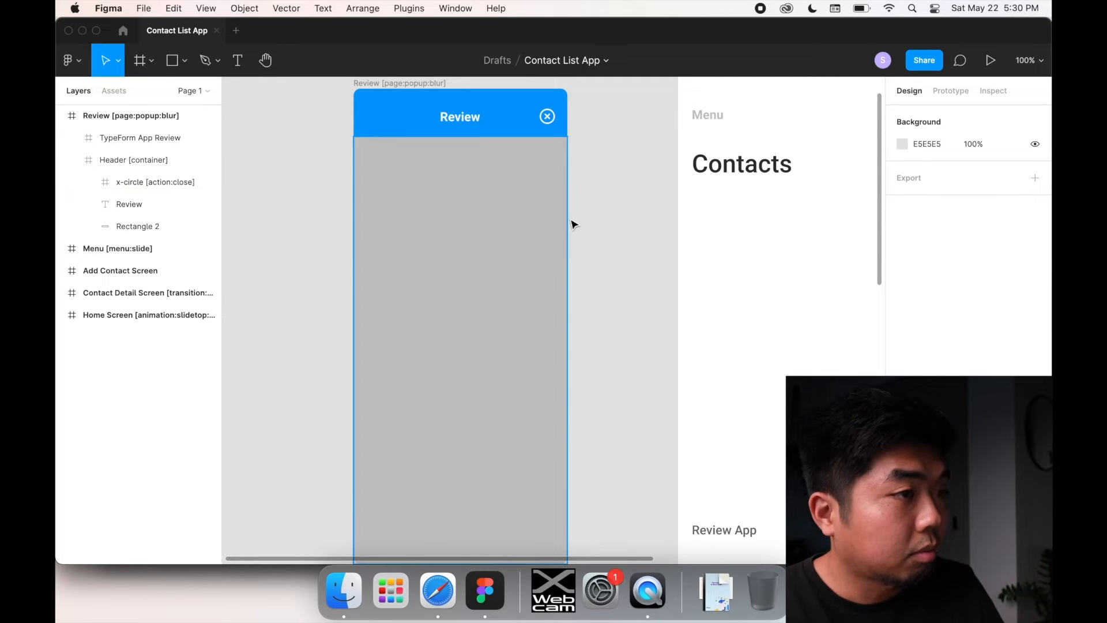
{"action": "scroll", "coordinate": [571, 225], "scroll_direction": "down", "scroll_amount": 5}
{"action": "scroll", "coordinate": [563, 239], "scroll_direction": "right", "scroll_amount": 3}
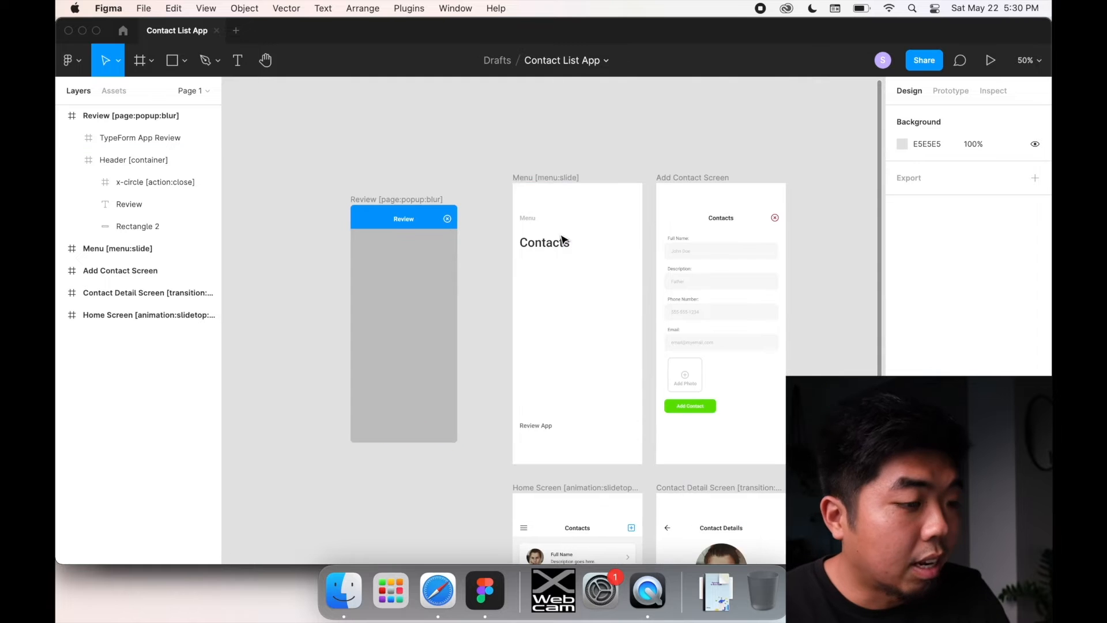
- Check the Typeform name question in the phone's Review popup, then bring up Airtable's Contact List
{"action": "key", "text": "ctrl+Up"}
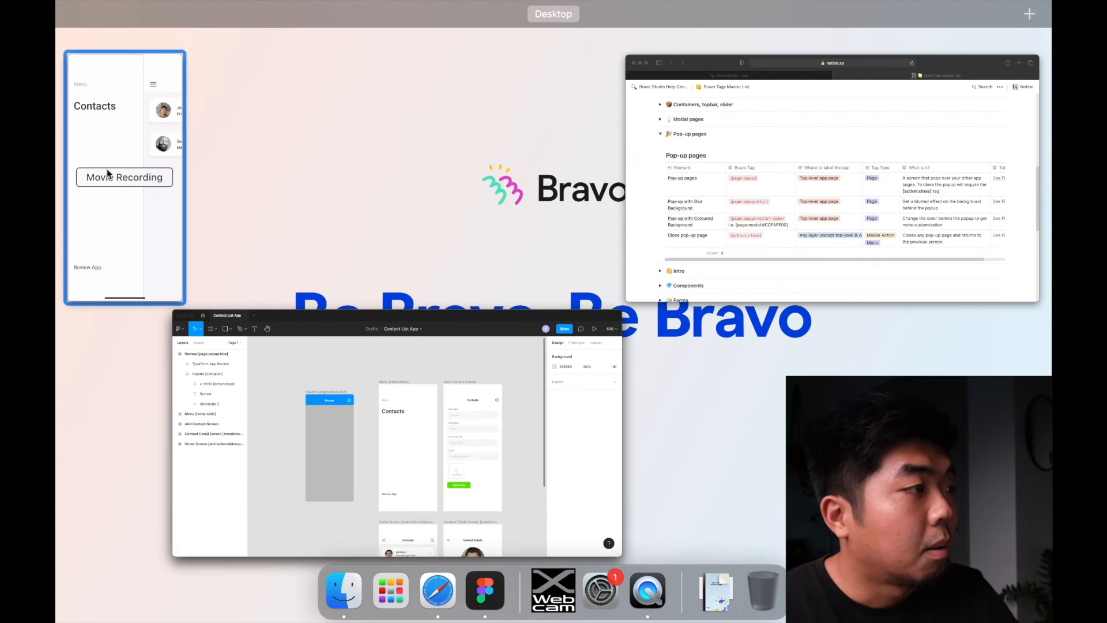
{"action": "left_click", "coordinate": [104, 173]}
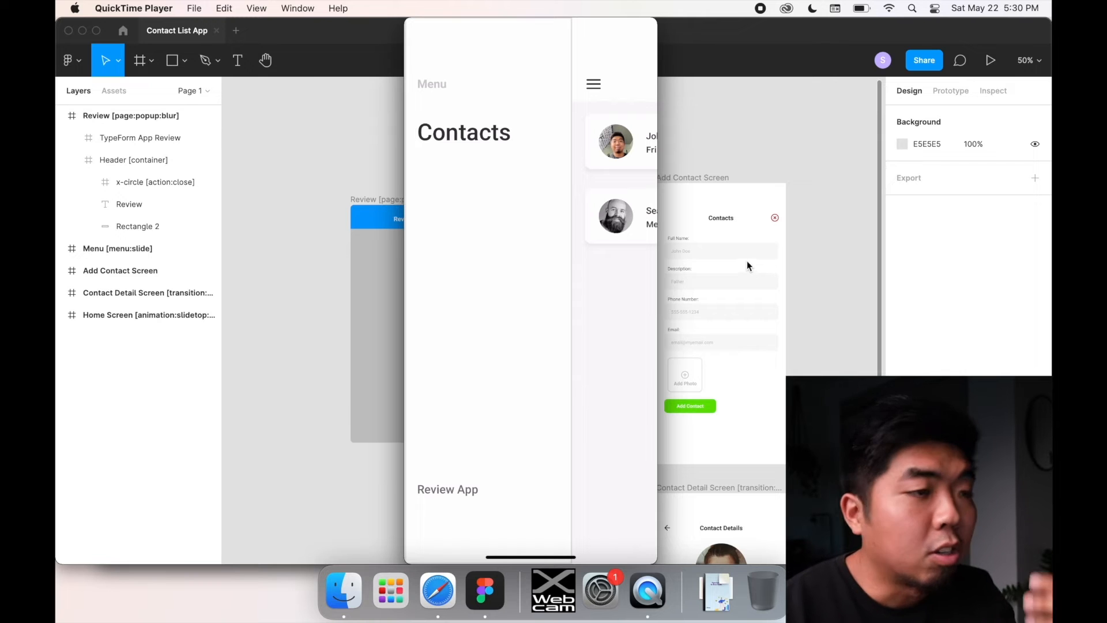
{"action": "left_click", "coordinate": [331, 102]}
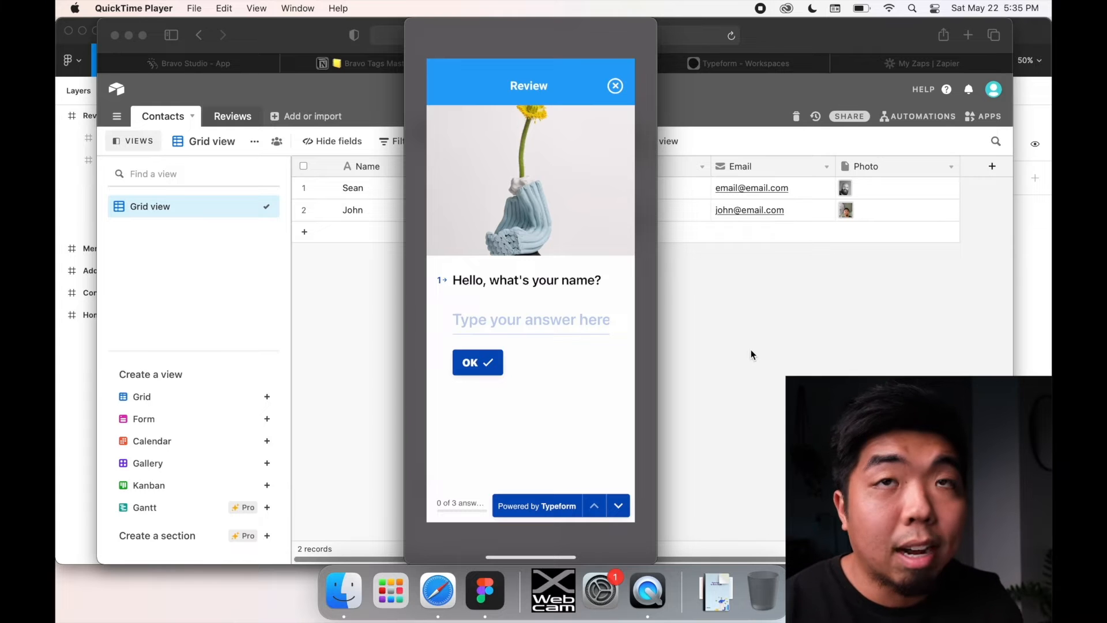
{"action": "mouse_move", "coordinate": [626, 93]}
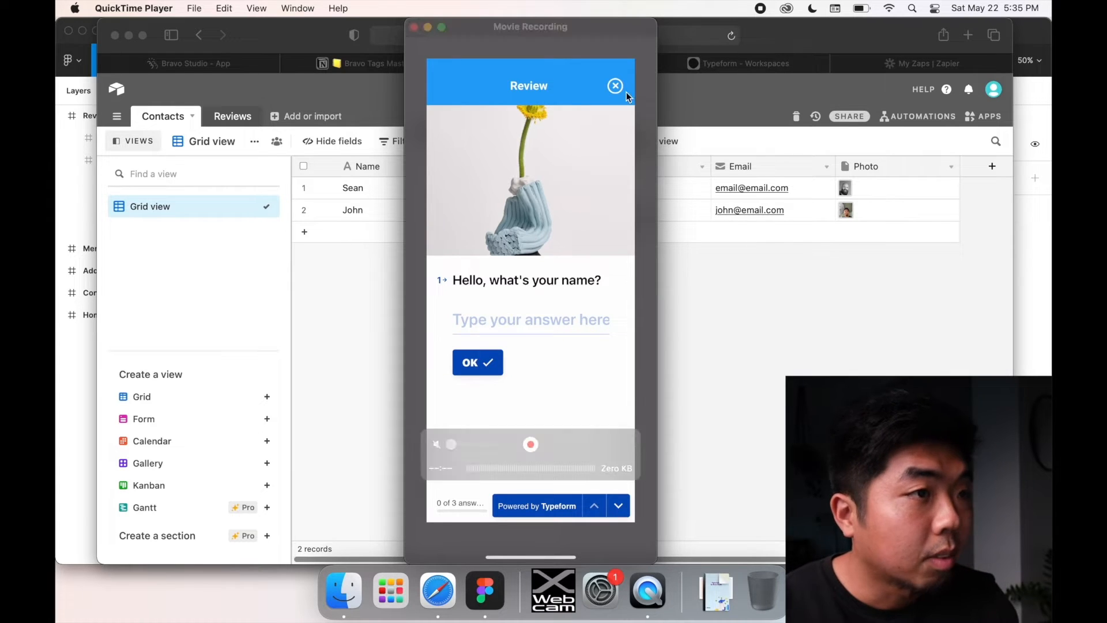
{"action": "left_click", "coordinate": [859, 30]}
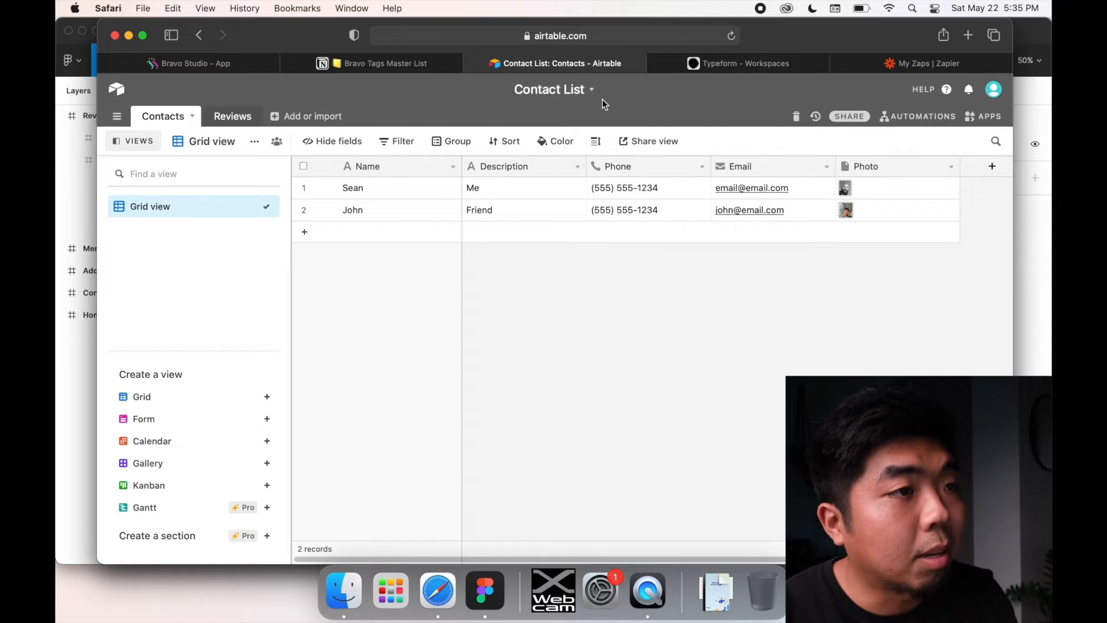
- Compare the Contacts and Reviews tables, ending on Reviews with its two 5-star 'Awesome app!' rows
{"action": "left_click", "coordinate": [233, 118]}
{"action": "right_click", "coordinate": [170, 121]}
{"action": "left_click", "coordinate": [181, 100]}
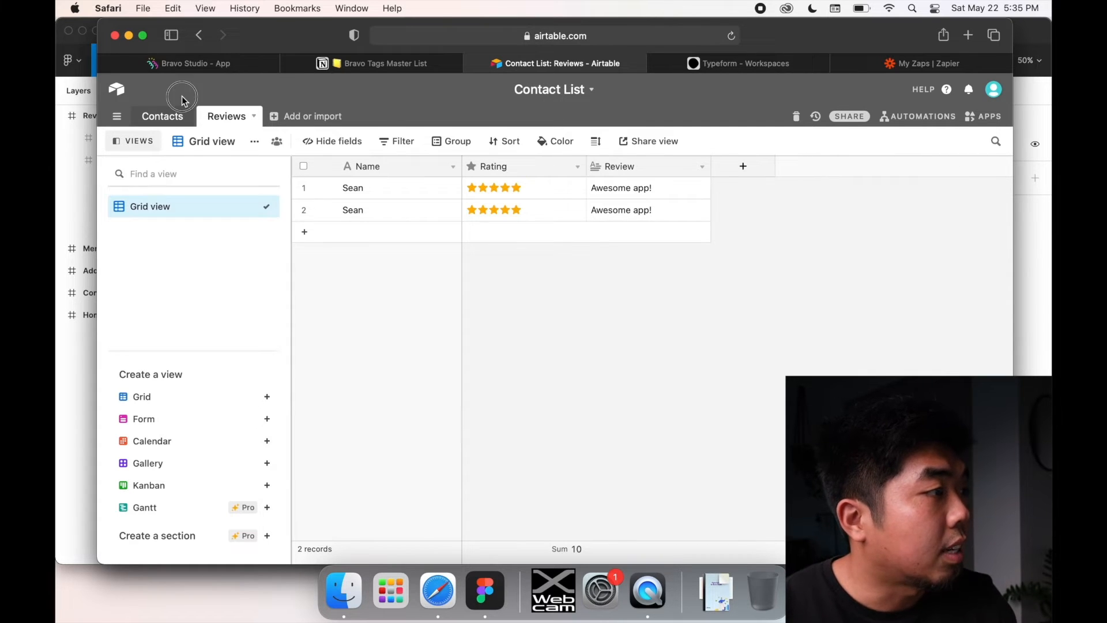
{"action": "left_click", "coordinate": [163, 118]}
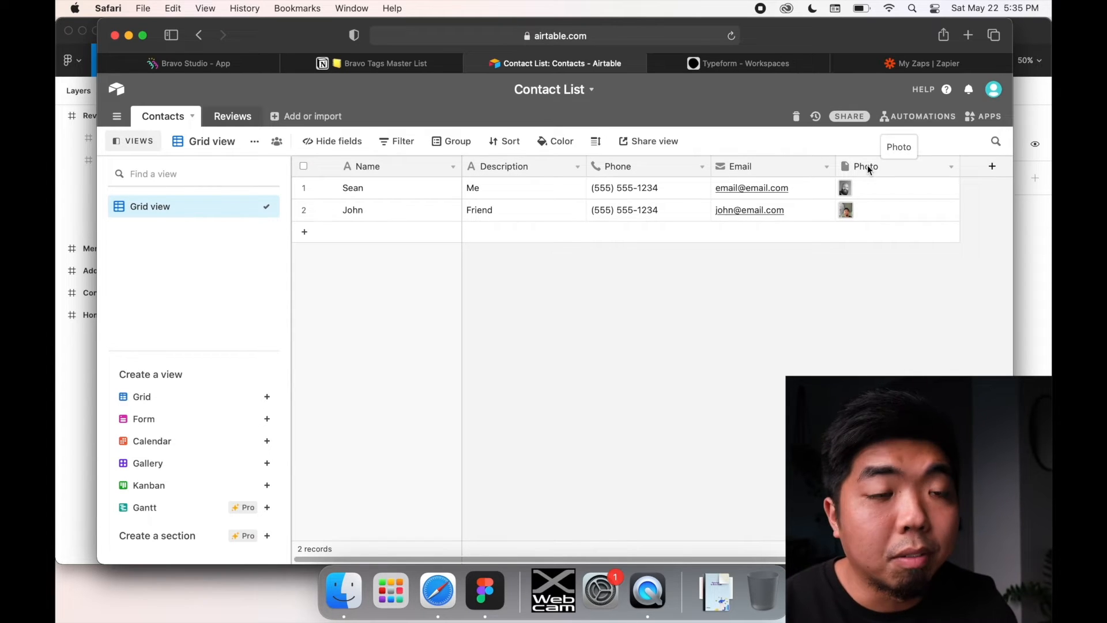
{"action": "left_click", "coordinate": [242, 121]}
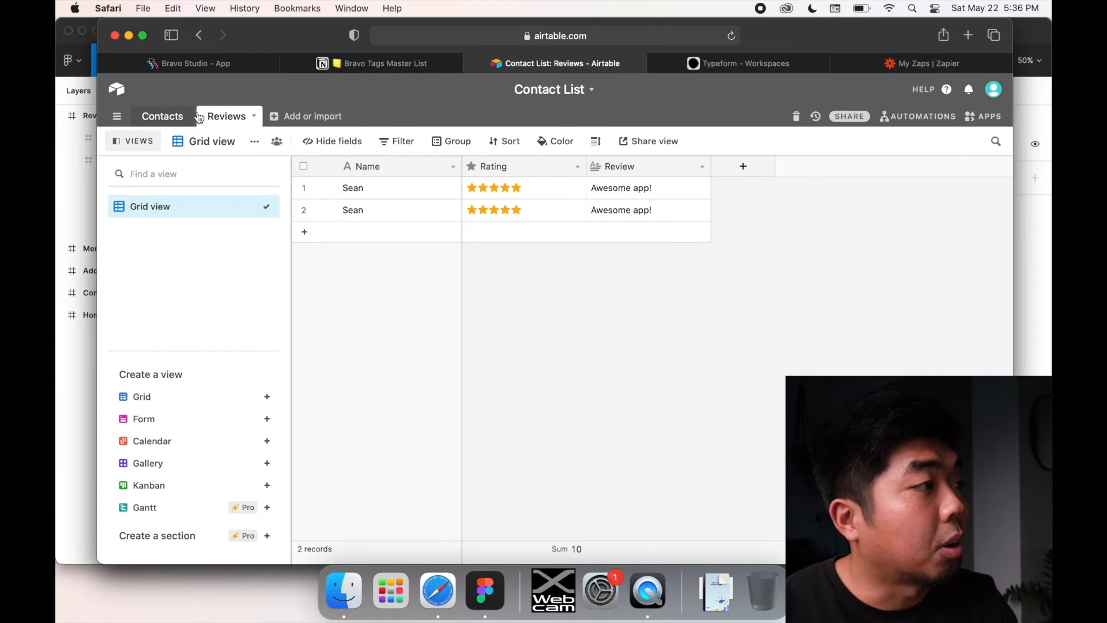
{"action": "left_click", "coordinate": [174, 118]}
{"action": "left_click", "coordinate": [234, 116]}
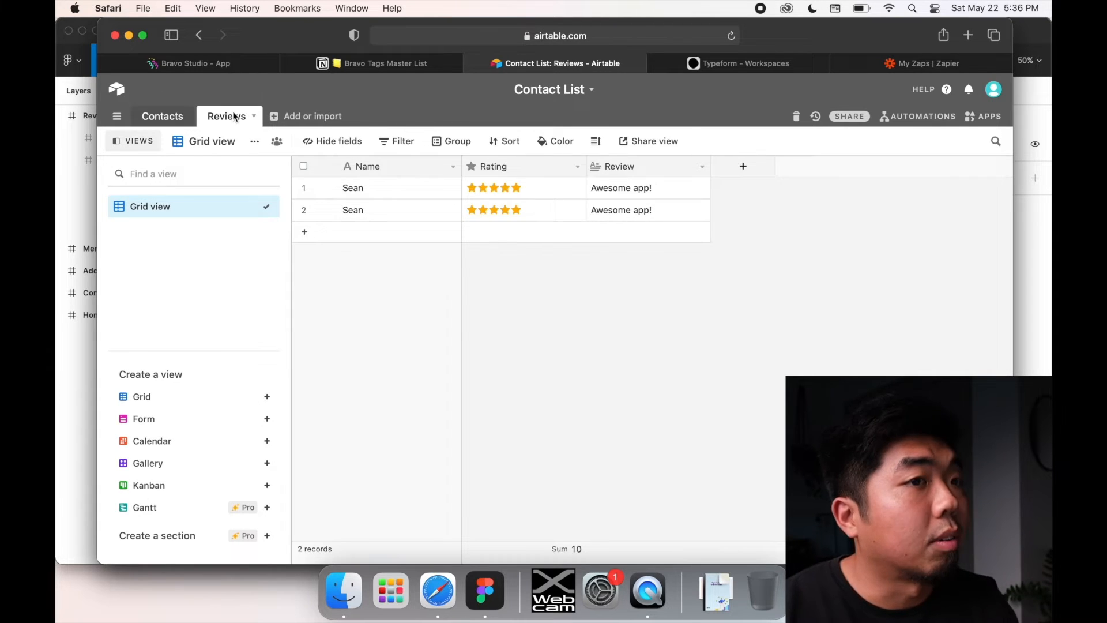
{"action": "left_click", "coordinate": [713, 64]}
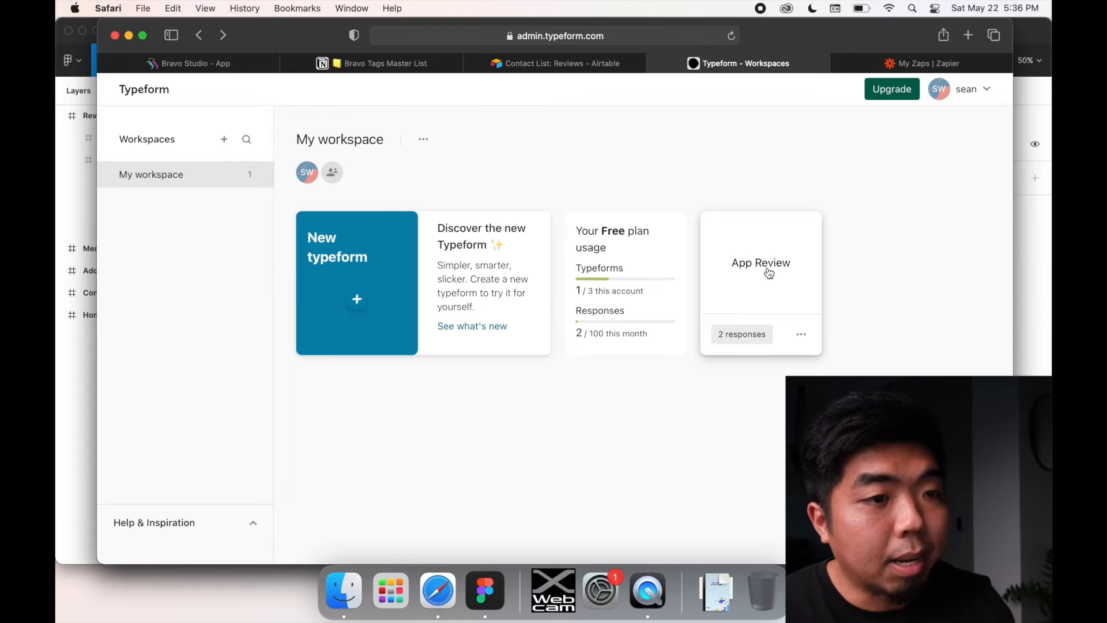
{"action": "left_click", "coordinate": [769, 270]}
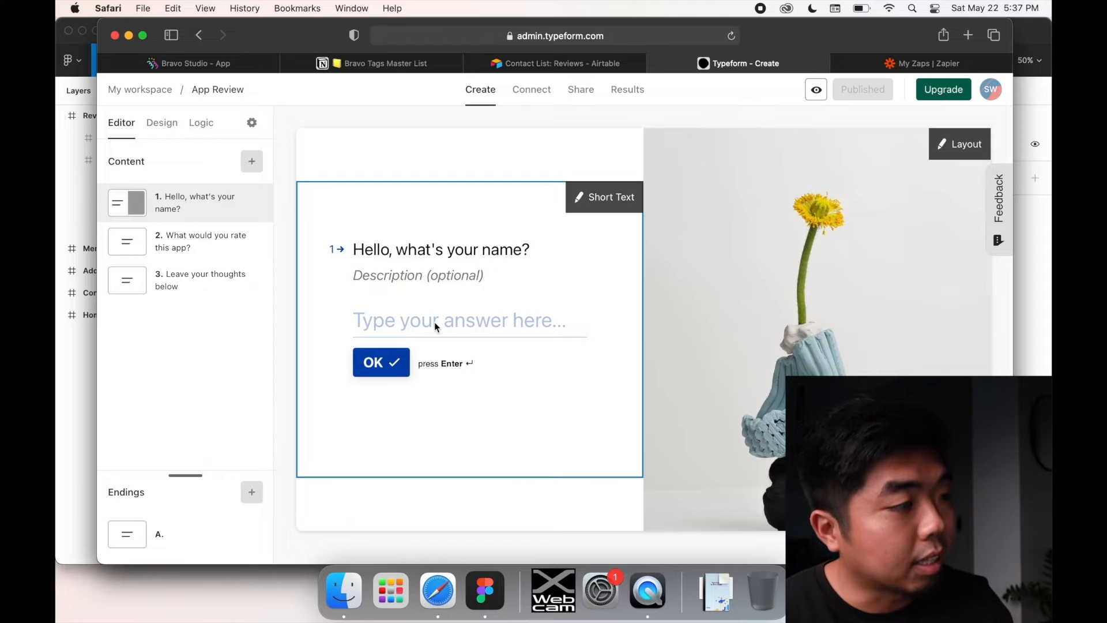
{"action": "left_click", "coordinate": [190, 238]}
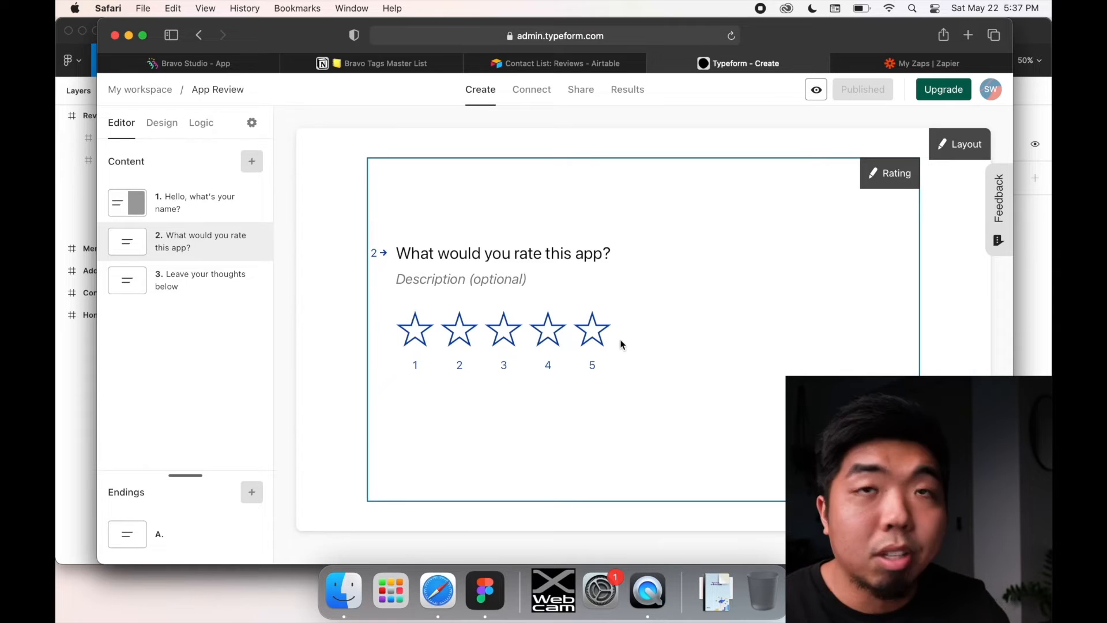
{"action": "left_click", "coordinate": [210, 287]}
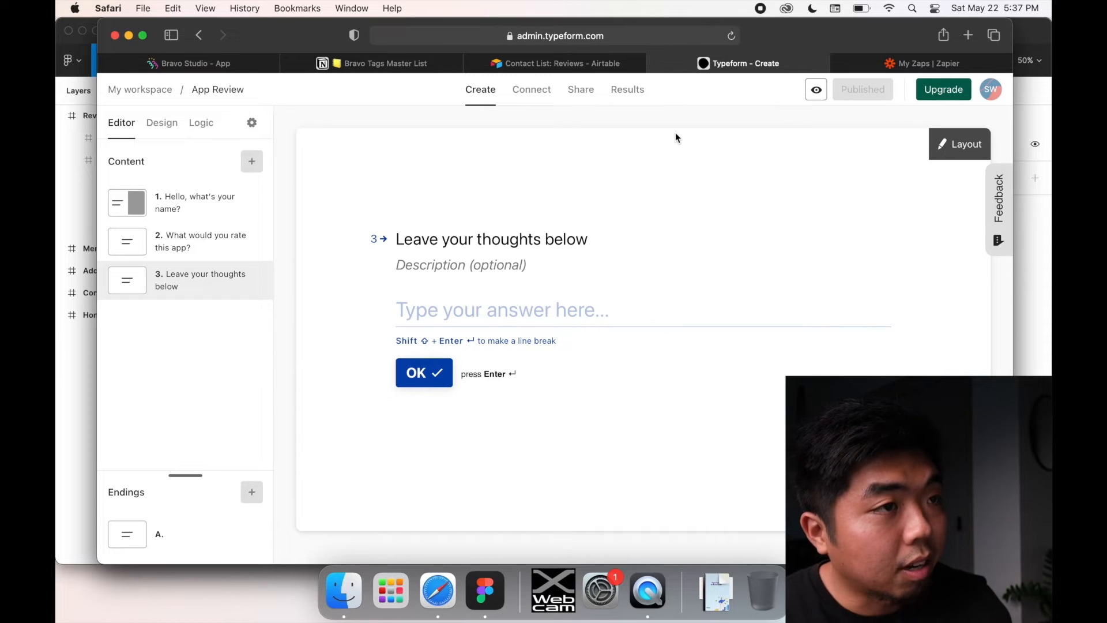
{"action": "left_click", "coordinate": [583, 66]}
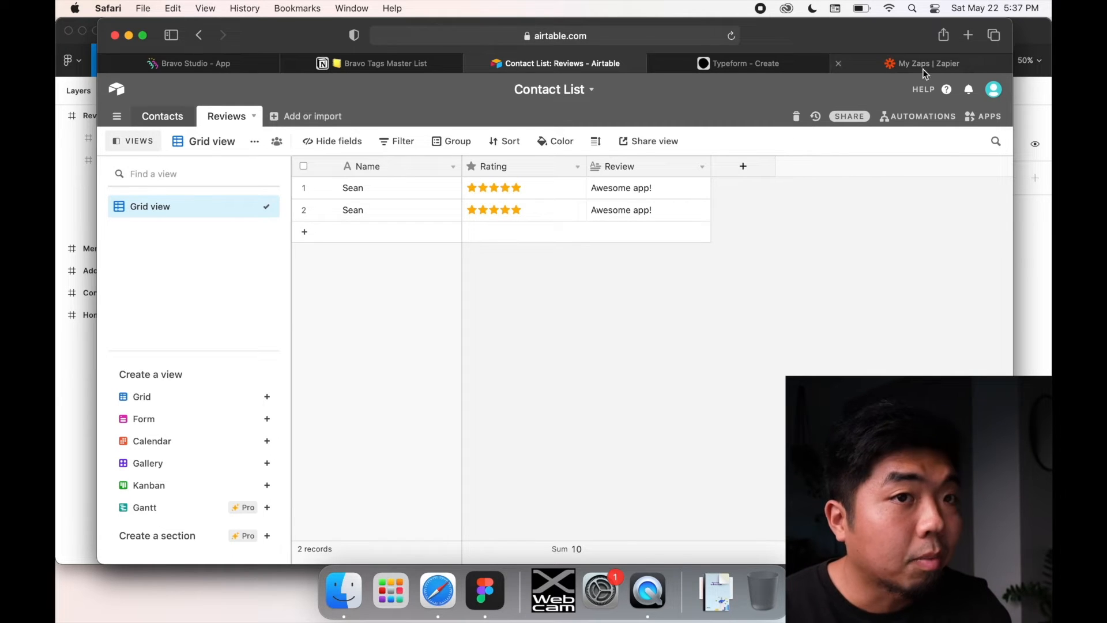
- Switch to the My Zaps | Zapier tab
{"action": "left_click", "coordinate": [909, 61]}
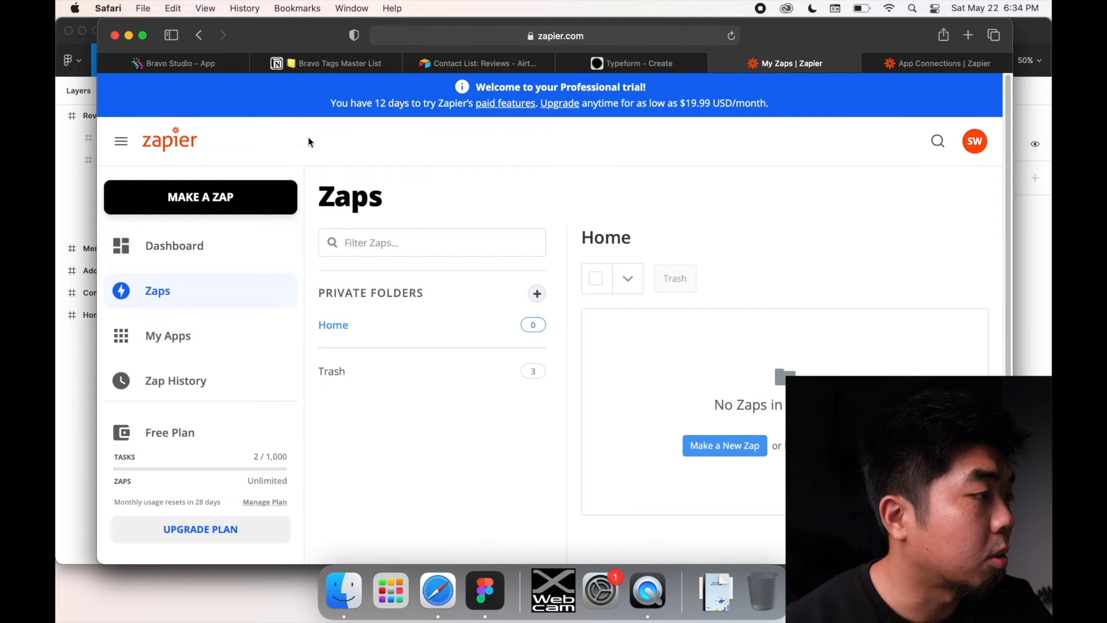
- Start a new Zap with Typeform New Entry as the trigger
{"action": "left_click", "coordinate": [194, 207]}
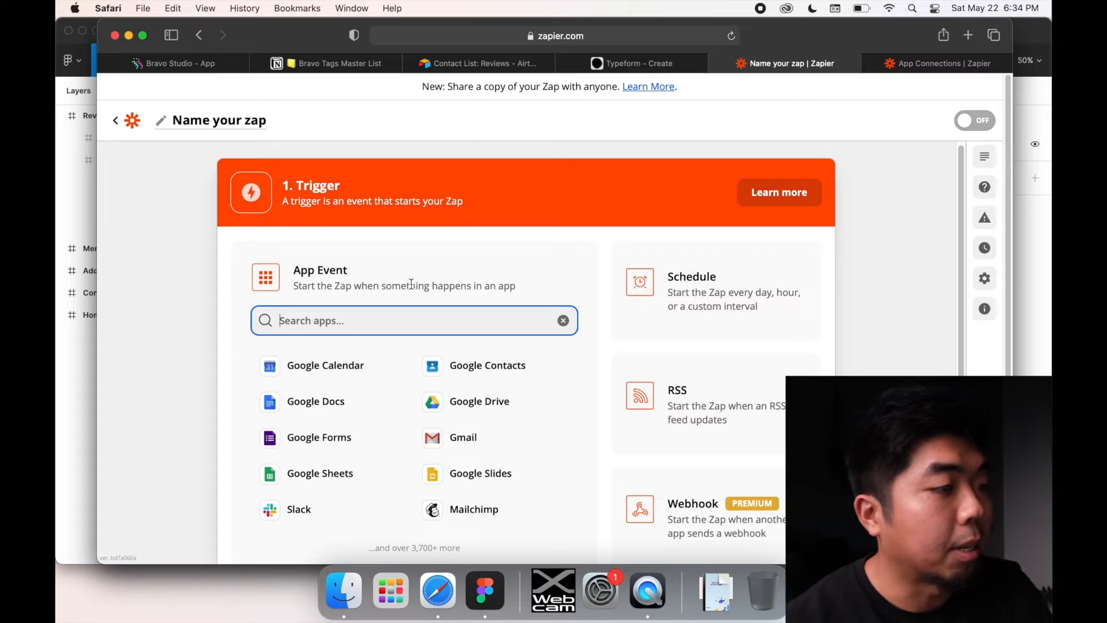
{"action": "left_click", "coordinate": [400, 319]}
{"action": "type", "text": "type"}
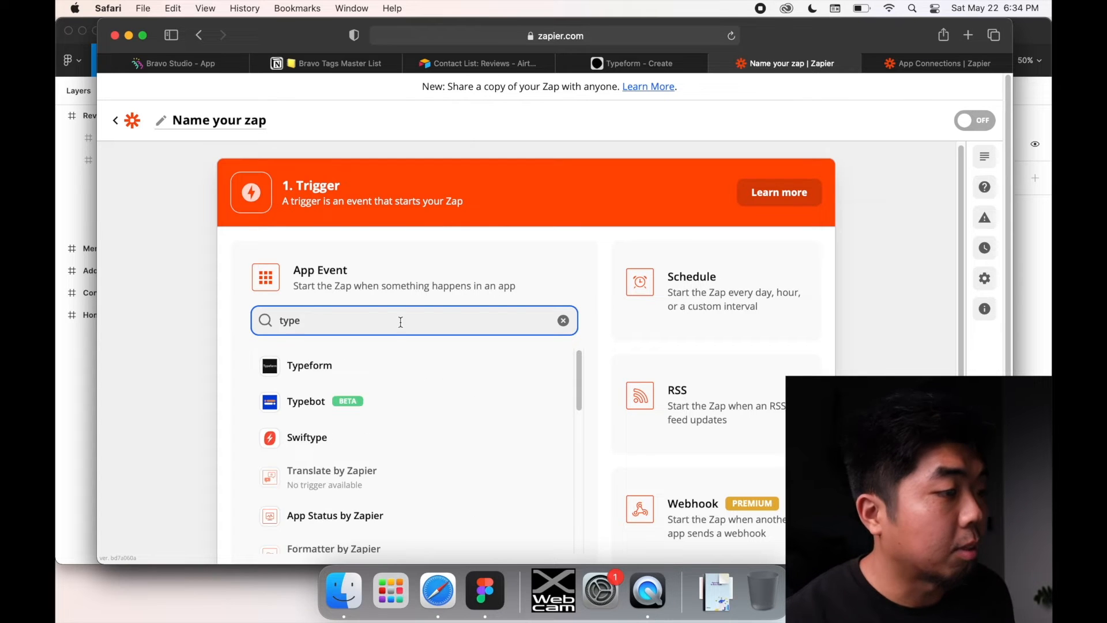
{"action": "left_click", "coordinate": [390, 366]}
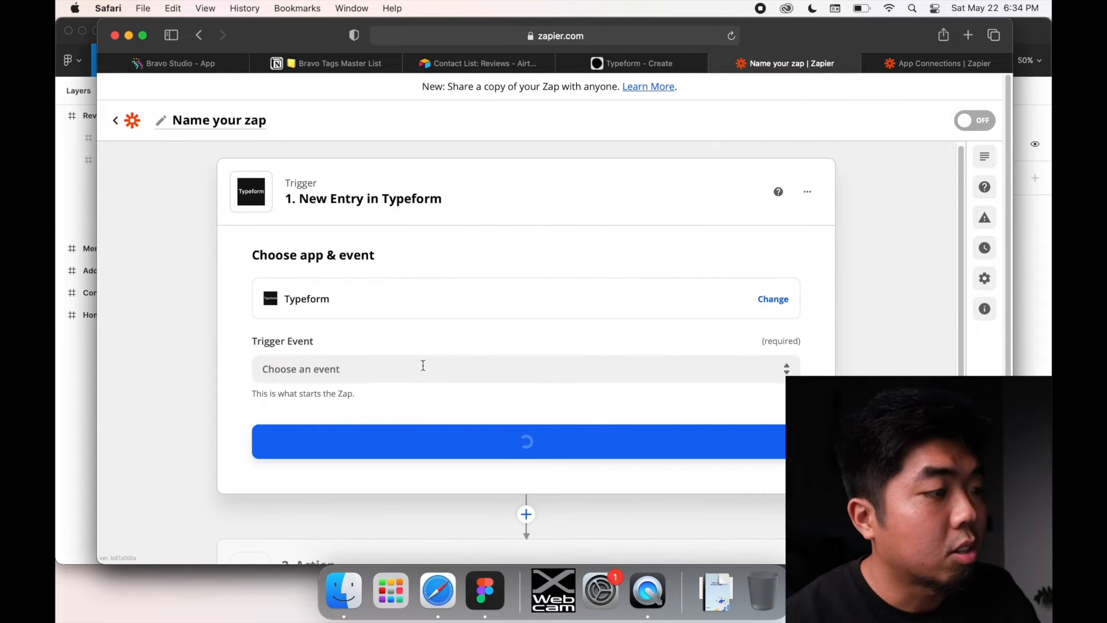
{"action": "left_click", "coordinate": [781, 380]}
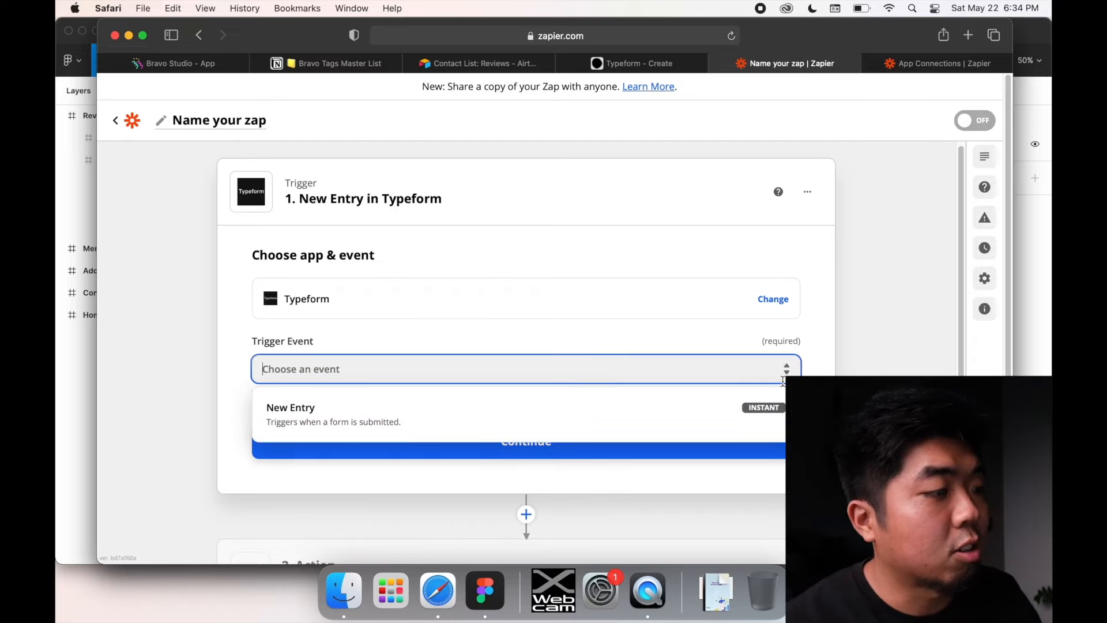
{"action": "left_click", "coordinate": [715, 411]}
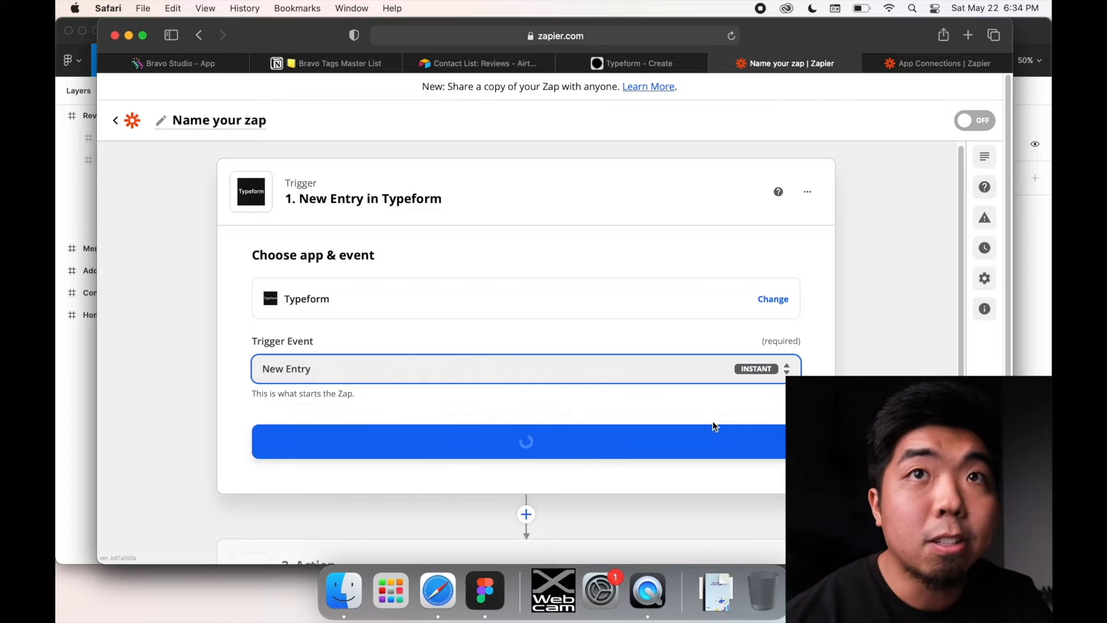
{"action": "left_click", "coordinate": [685, 445]}
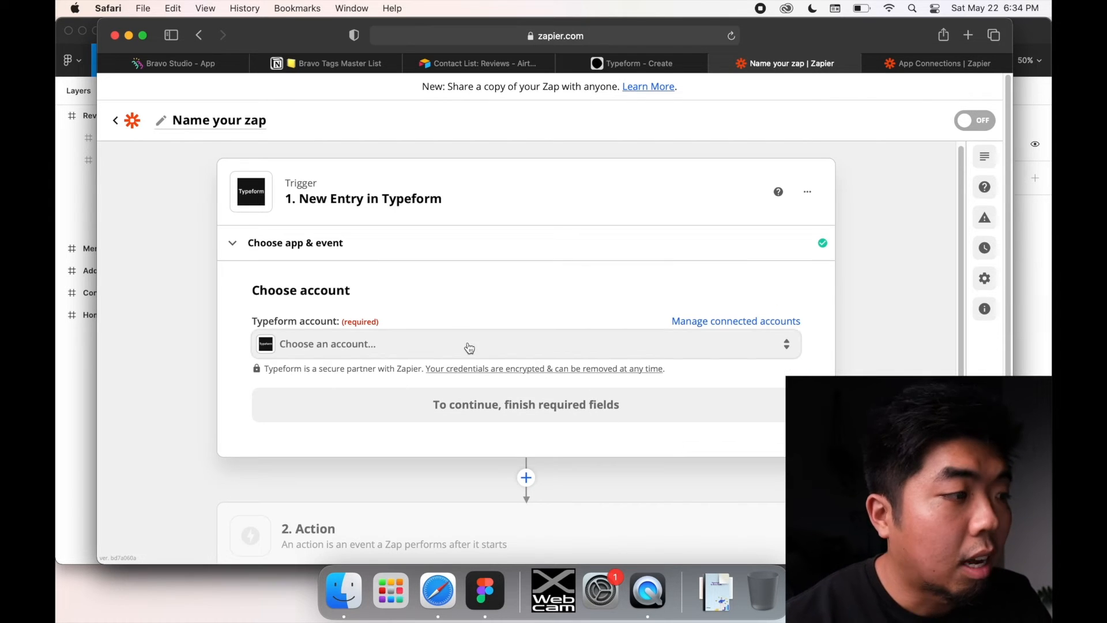
- Connect the Typeform account, choose the App Review form, test the trigger and continue
{"action": "left_click", "coordinate": [468, 345]}
{"action": "left_click", "coordinate": [295, 458]}
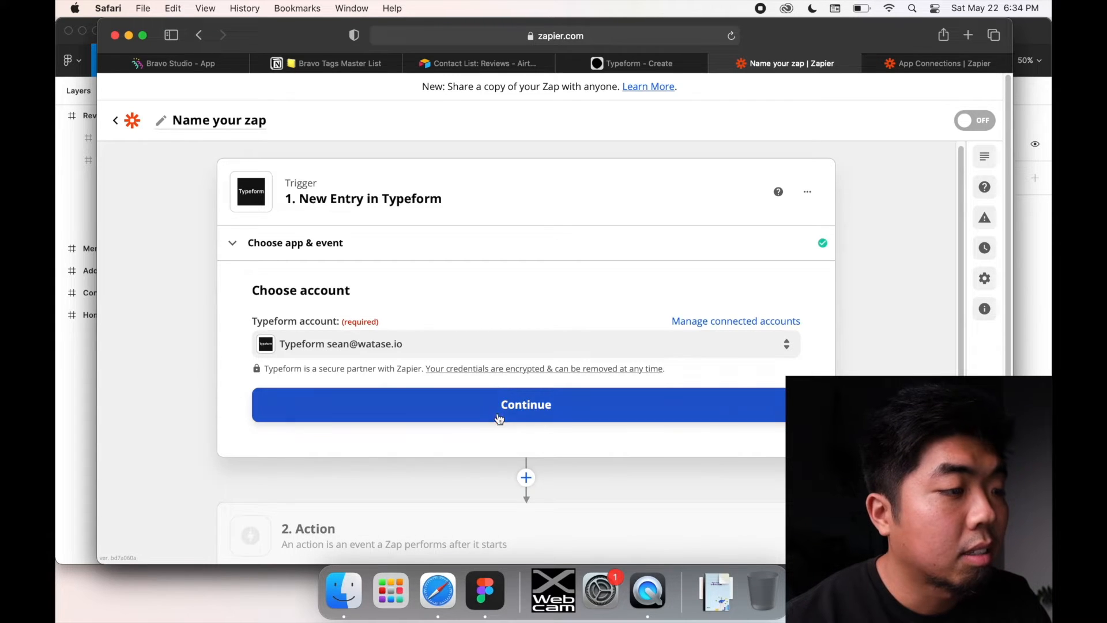
{"action": "left_click", "coordinate": [499, 416]}
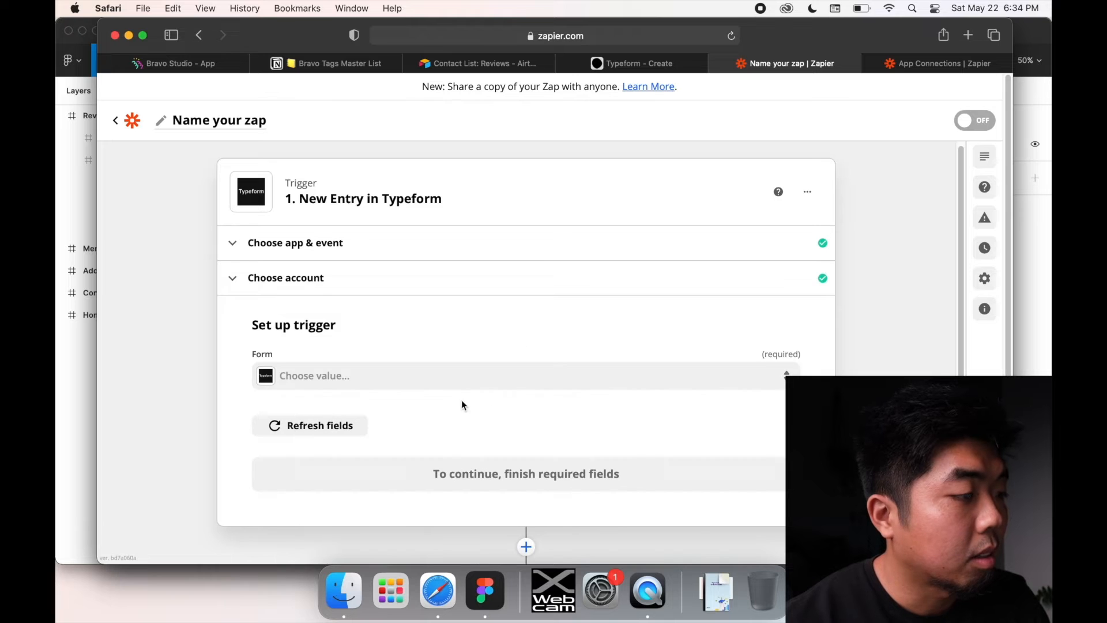
{"action": "left_click", "coordinate": [373, 384]}
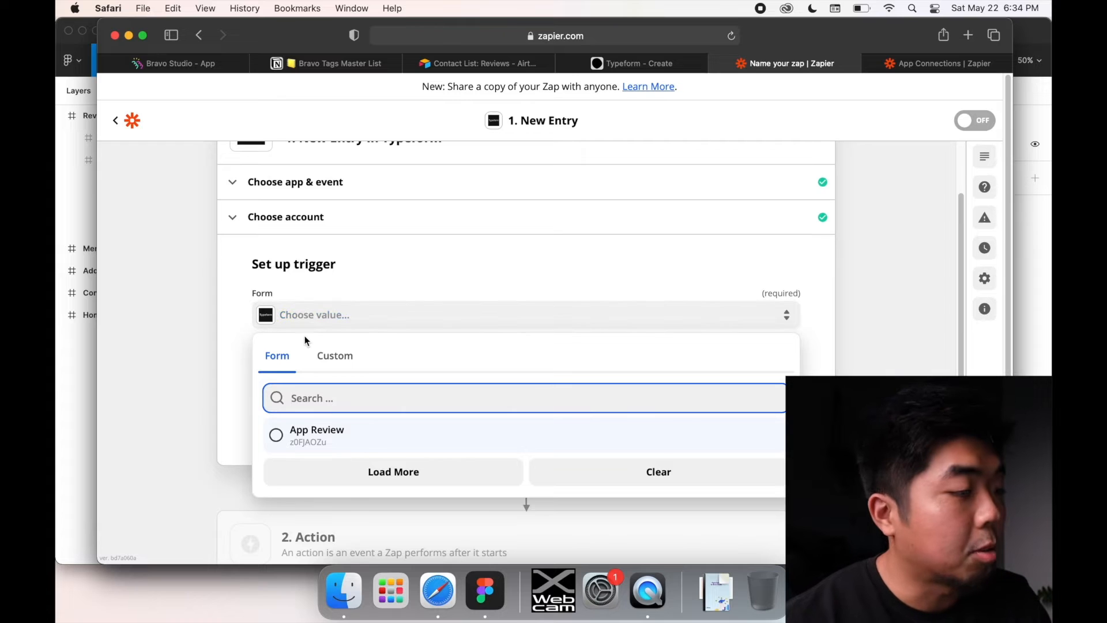
{"action": "left_click", "coordinate": [339, 434]}
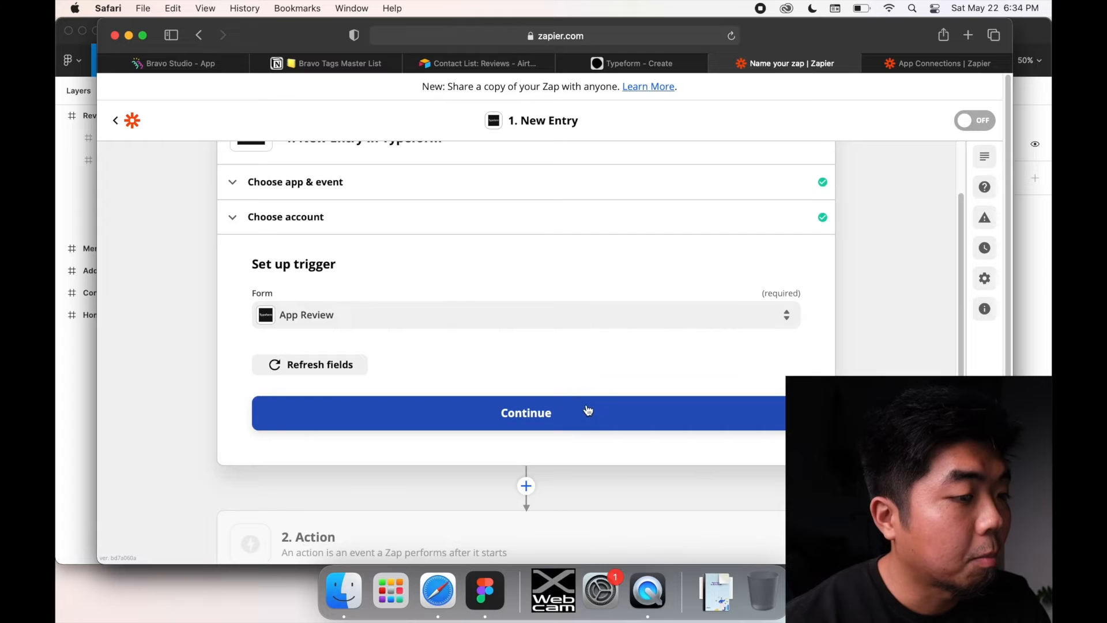
{"action": "left_click", "coordinate": [587, 410]}
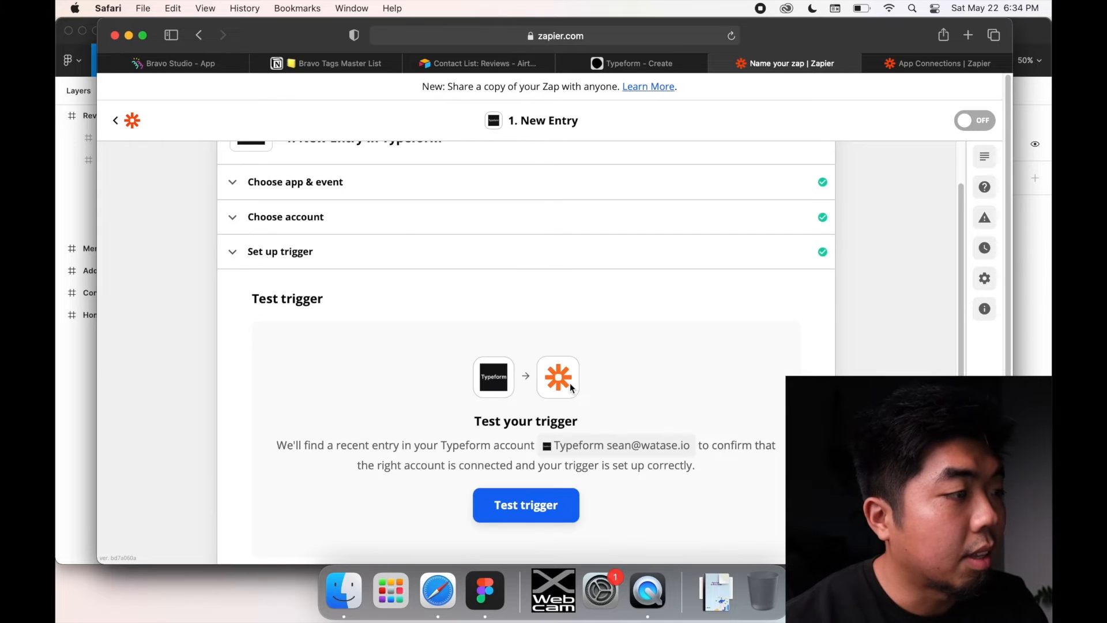
{"action": "left_click", "coordinate": [555, 488]}
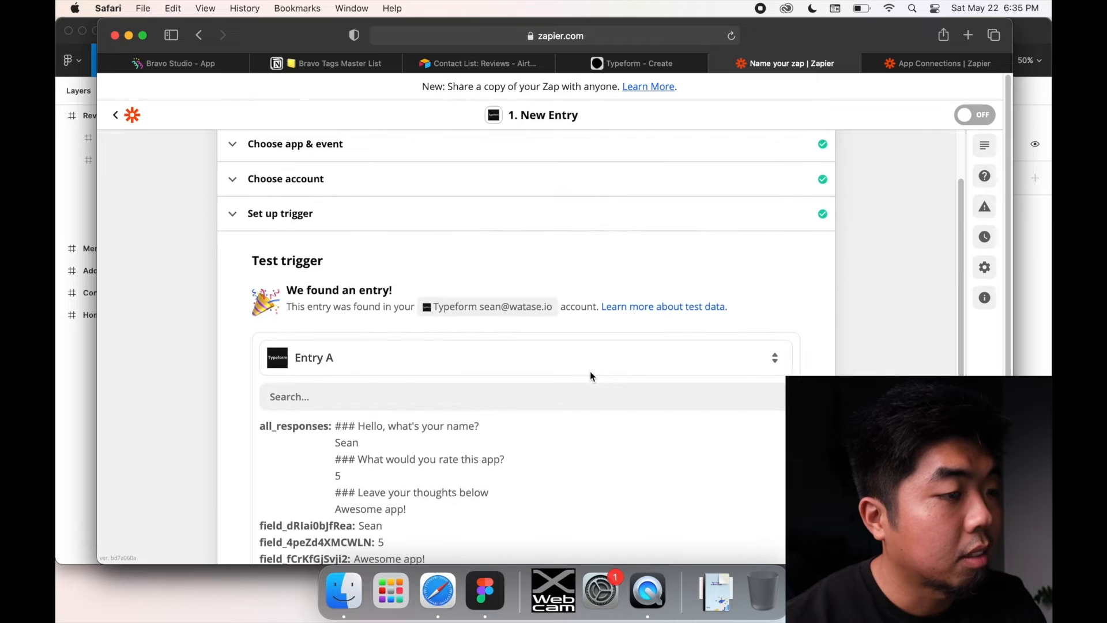
{"action": "scroll", "coordinate": [448, 279], "scroll_direction": "down", "scroll_amount": 5}
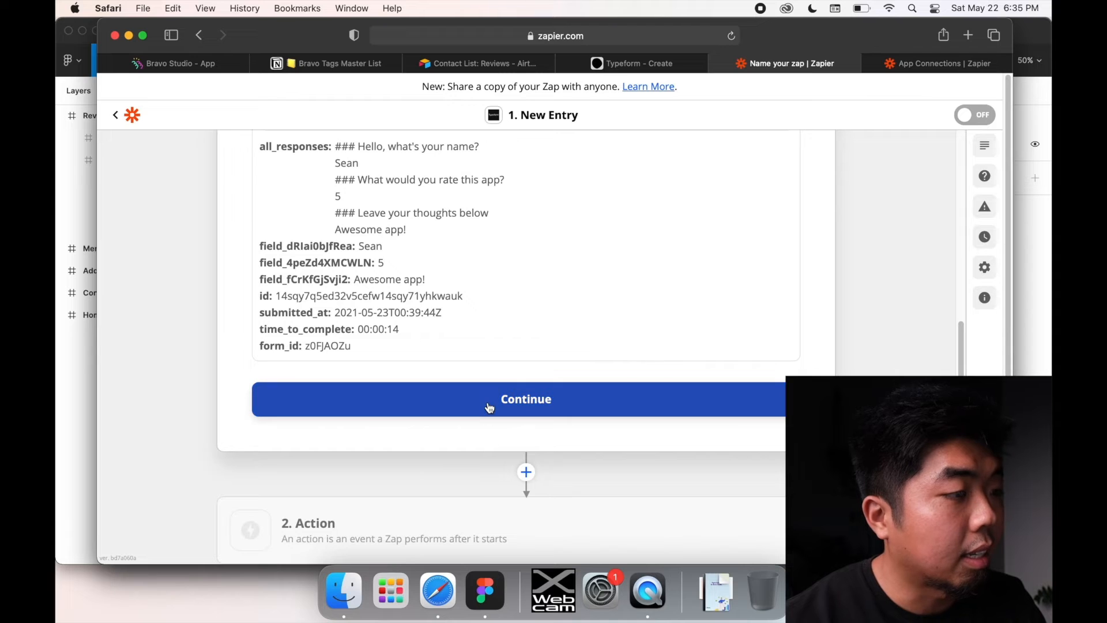
{"action": "left_click", "coordinate": [491, 404]}
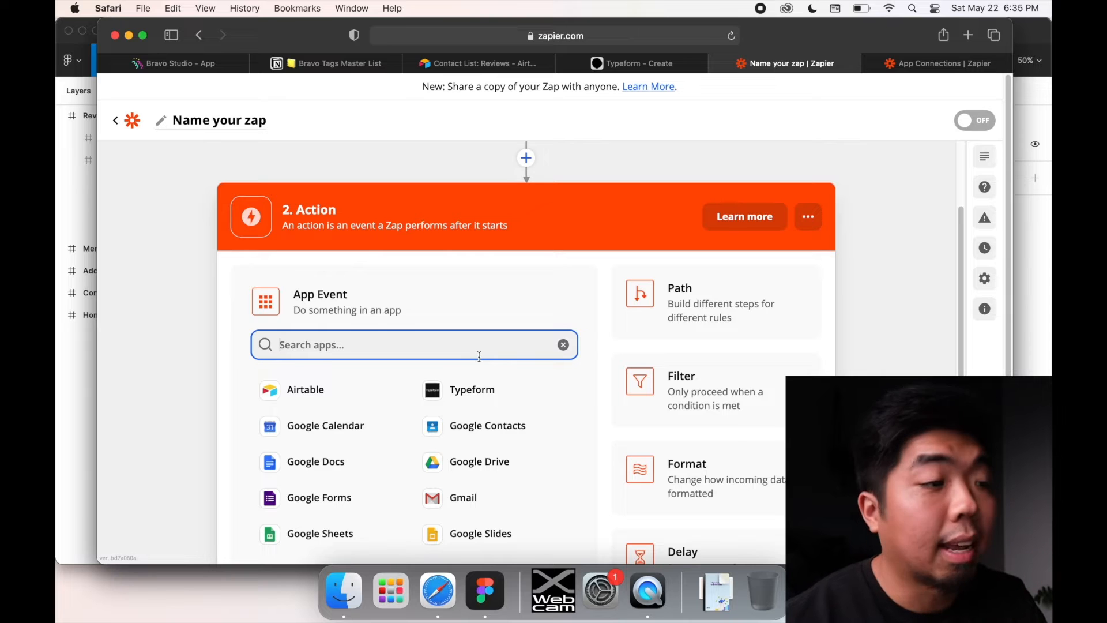
- Set the action to Airtable Create Record and connect the Airtable account
{"action": "left_click", "coordinate": [358, 390]}
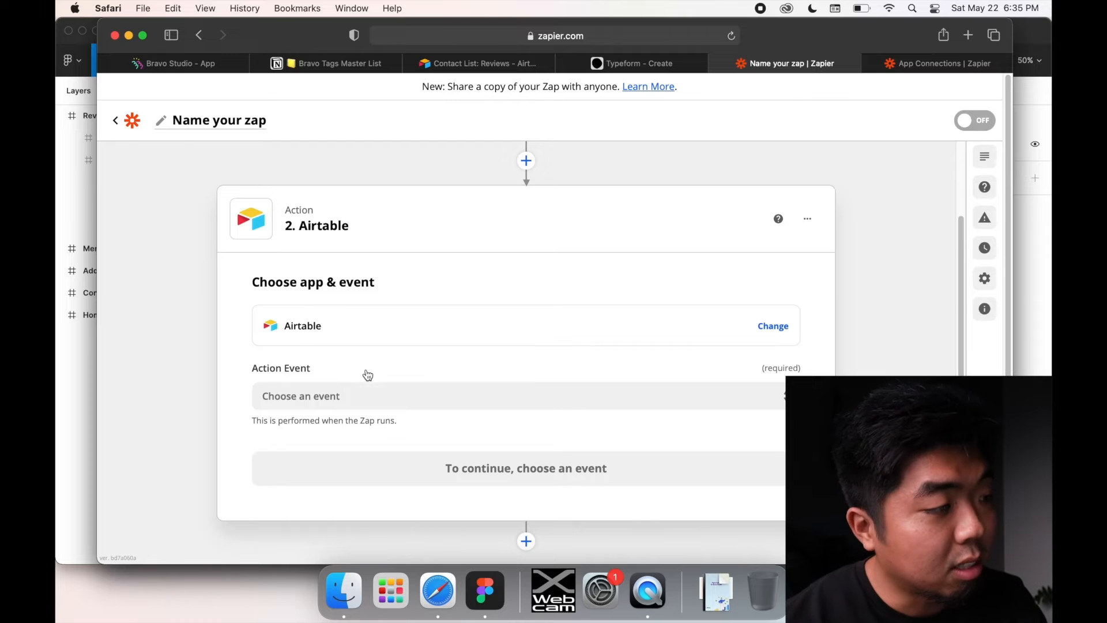
{"action": "left_click", "coordinate": [373, 392]}
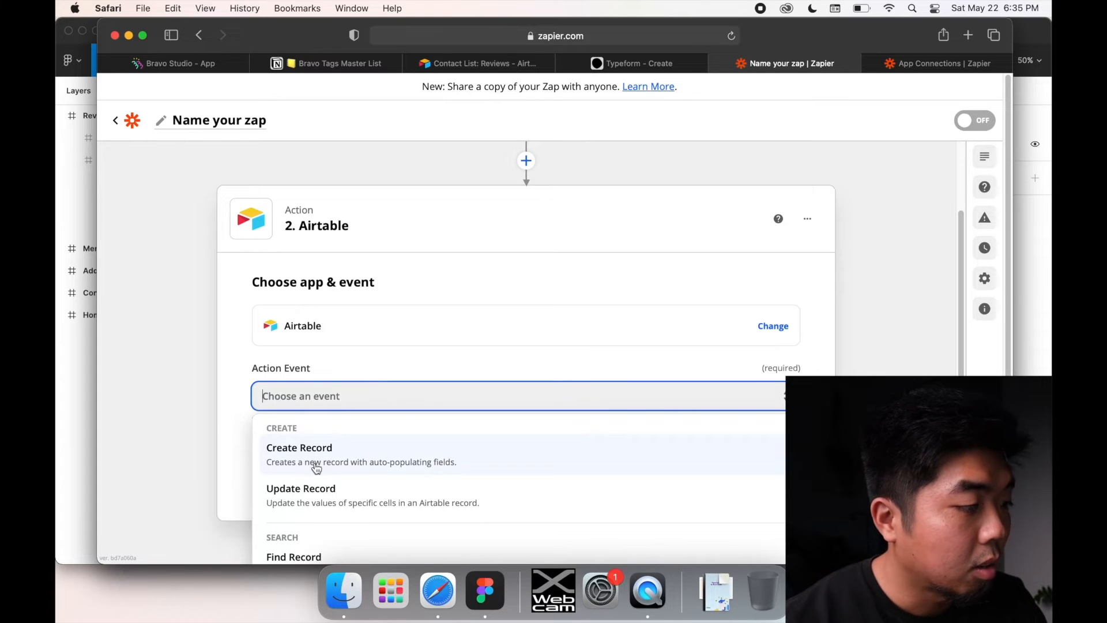
{"action": "left_click", "coordinate": [461, 462]}
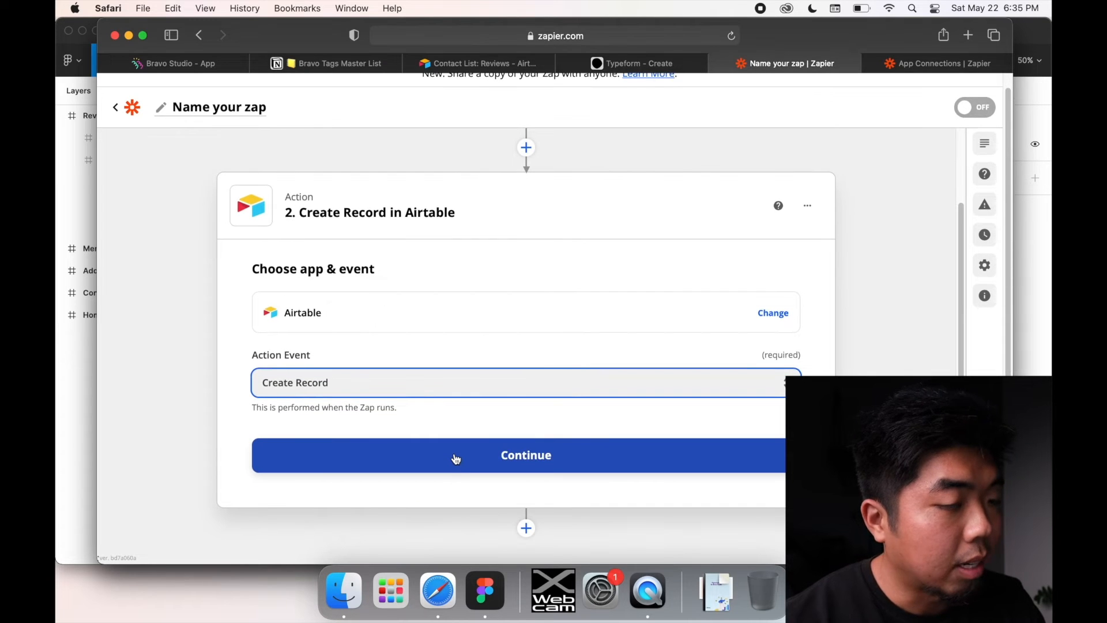
{"action": "left_click", "coordinate": [457, 381]}
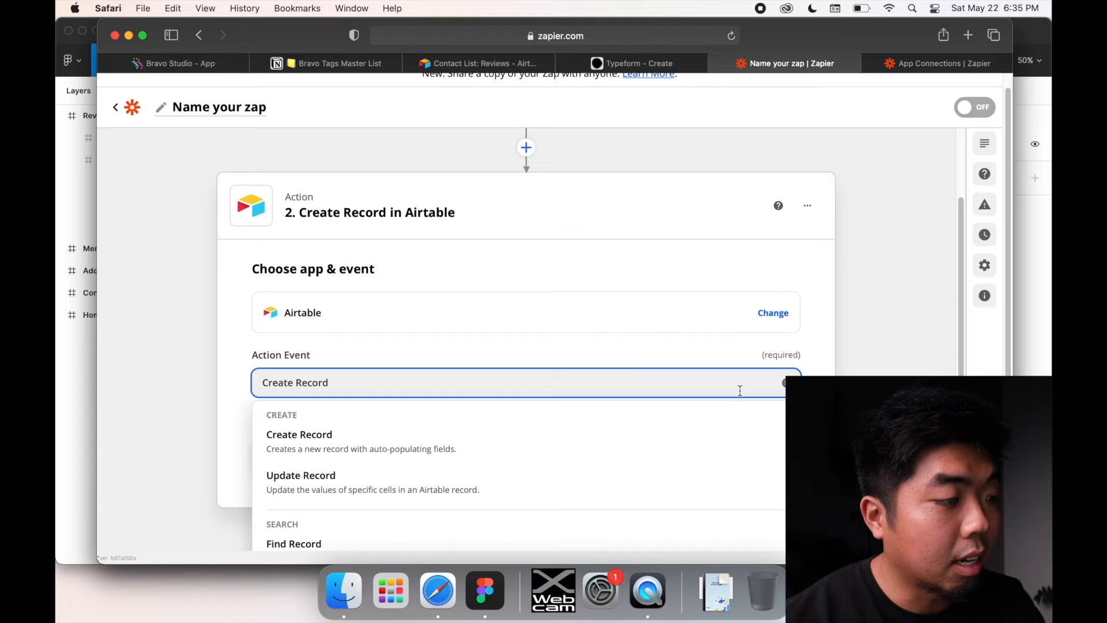
{"action": "left_click", "coordinate": [524, 438]}
{"action": "left_click", "coordinate": [681, 448]}
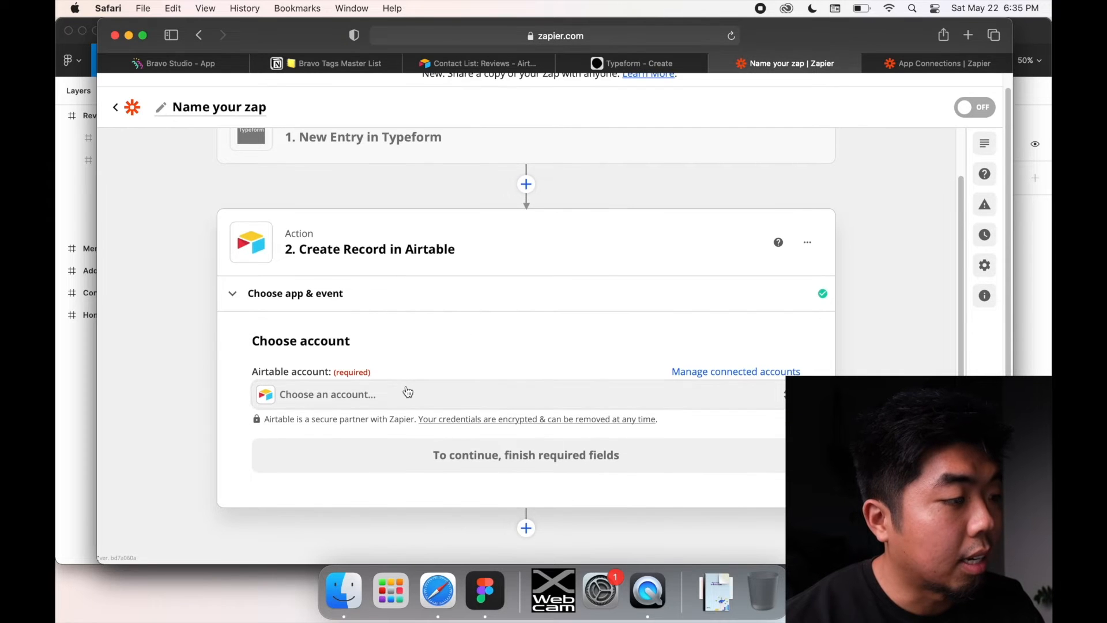
{"action": "left_click", "coordinate": [406, 394]}
{"action": "scroll", "coordinate": [353, 455], "scroll_direction": "down", "scroll_amount": 2}
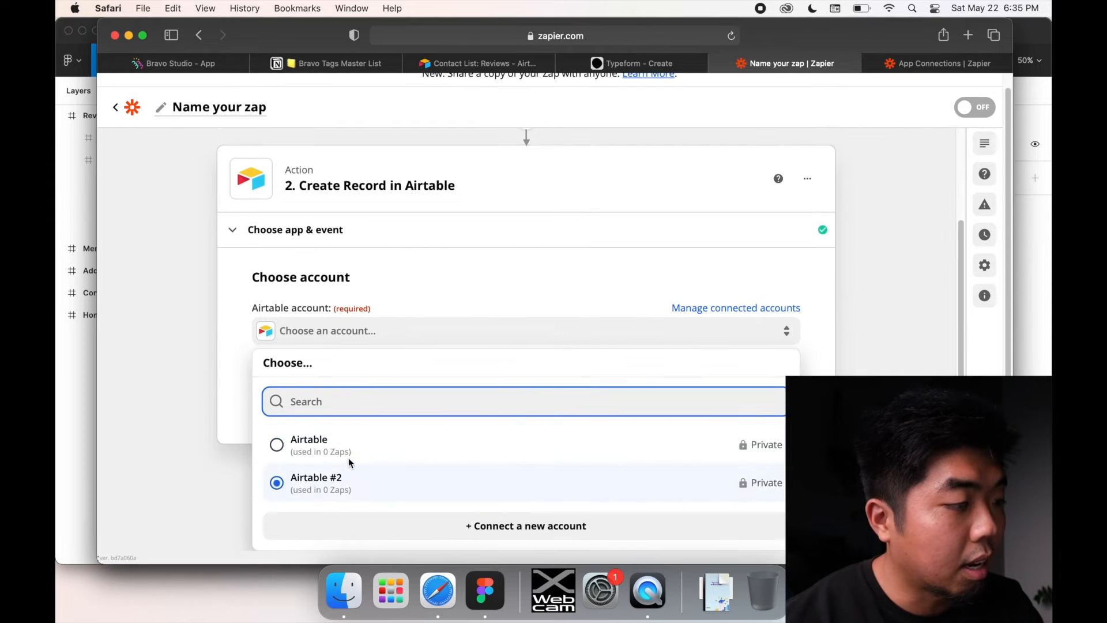
{"action": "left_click", "coordinate": [348, 455]}
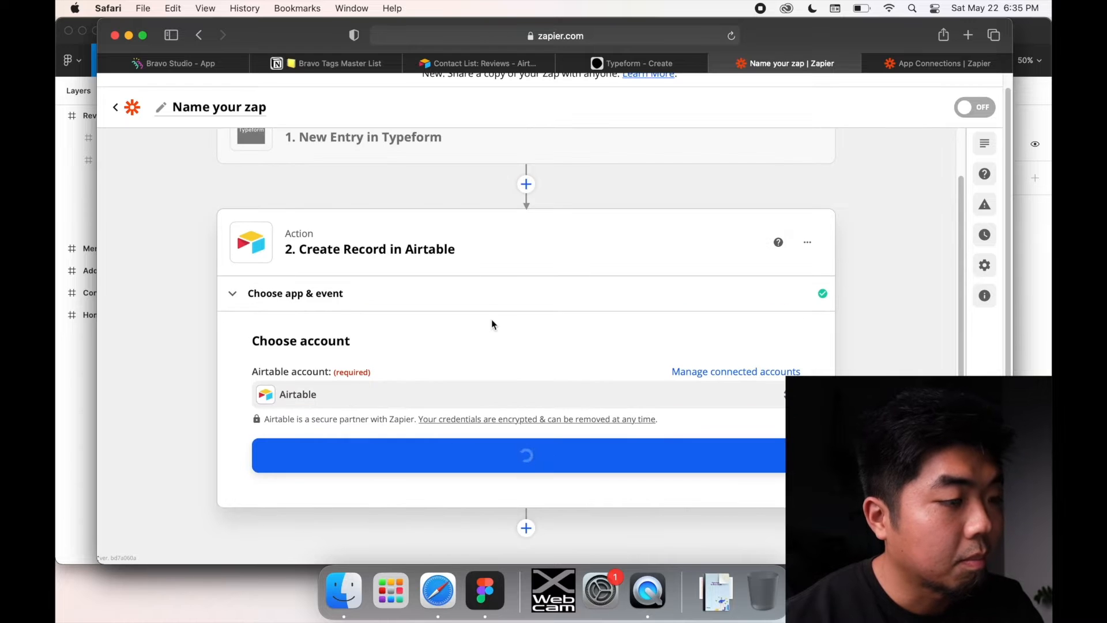
{"action": "left_click", "coordinate": [467, 447]}
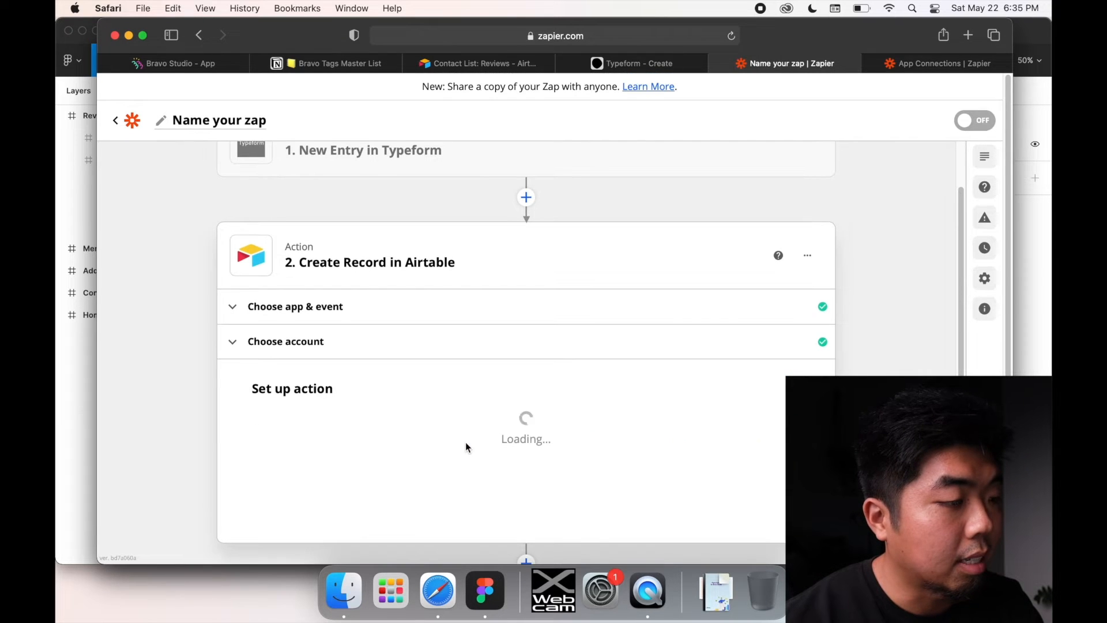
- Pick the Contact List base and its Reviews table for the new record
{"action": "scroll", "coordinate": [449, 309], "scroll_direction": "down", "scroll_amount": 5}
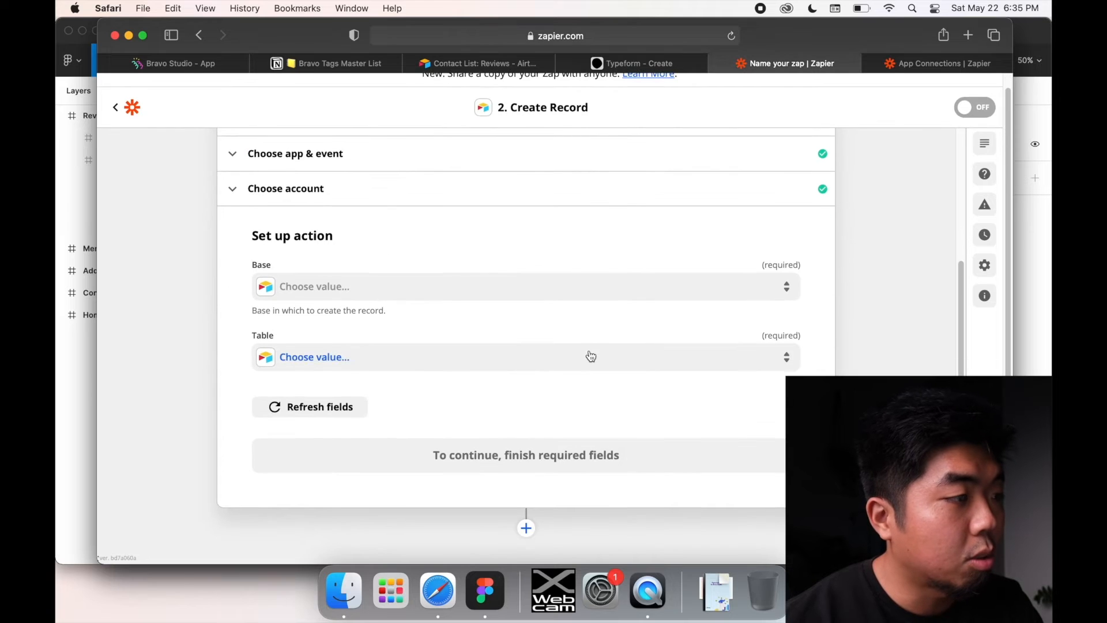
{"action": "left_click", "coordinate": [524, 294]}
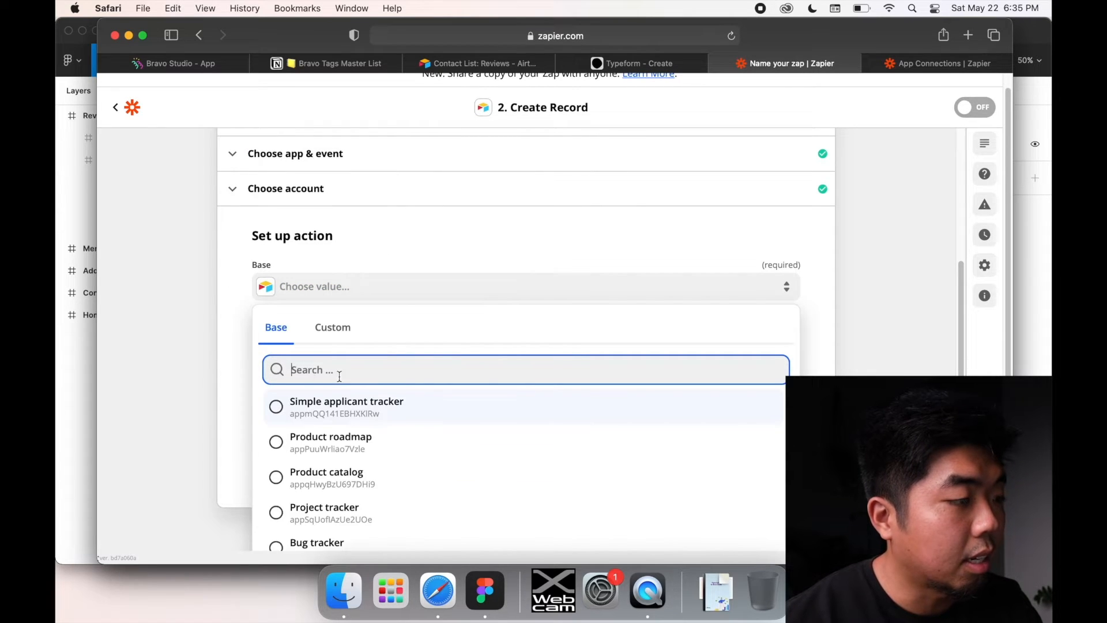
{"action": "scroll", "coordinate": [366, 470], "scroll_direction": "down", "scroll_amount": 1}
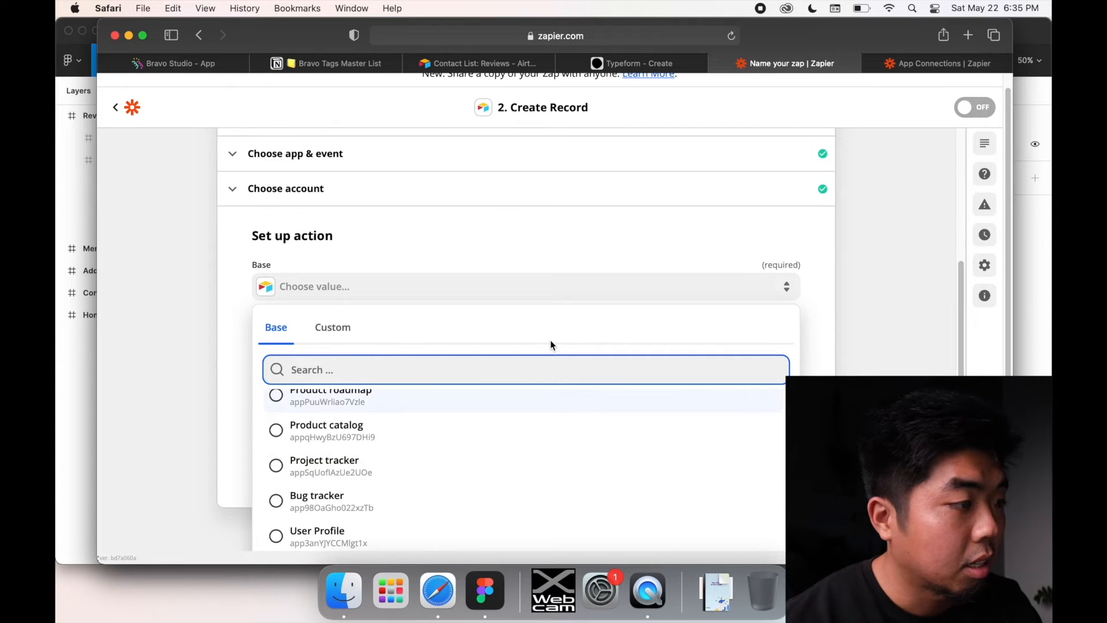
{"action": "left_click", "coordinate": [863, 355]}
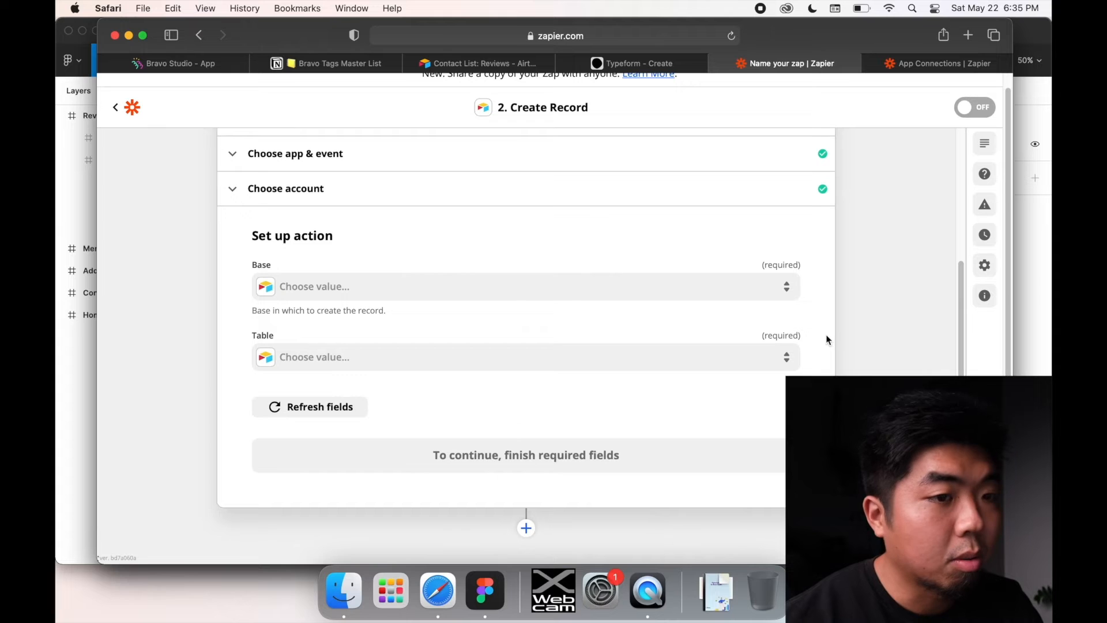
{"action": "left_click", "coordinate": [785, 286]}
{"action": "scroll", "coordinate": [470, 431], "scroll_direction": "down", "scroll_amount": 5}
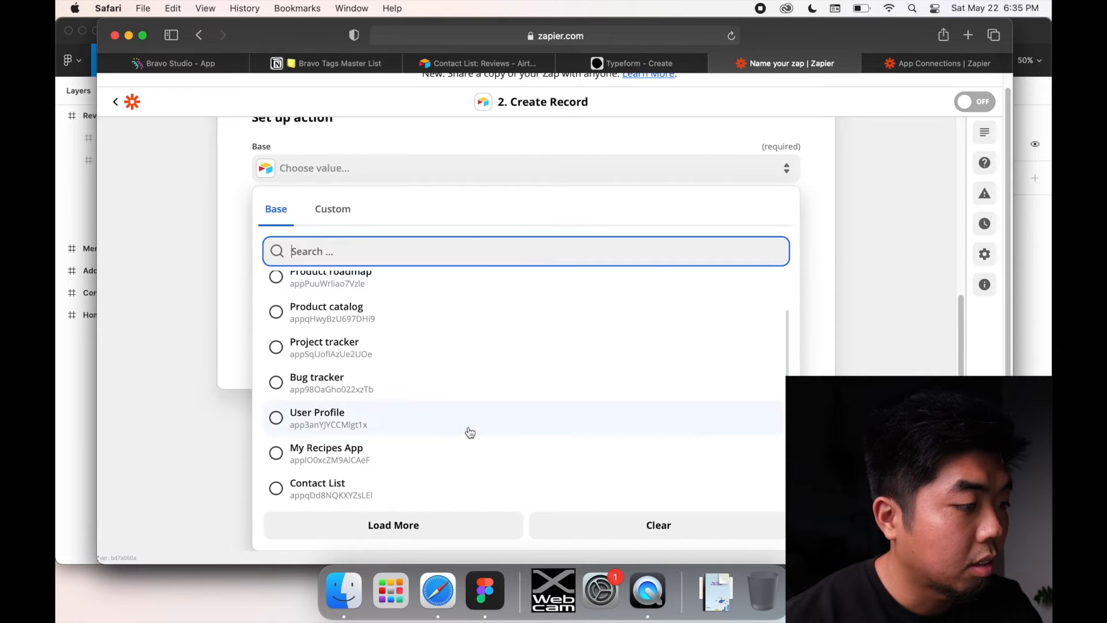
{"action": "left_click", "coordinate": [311, 492]}
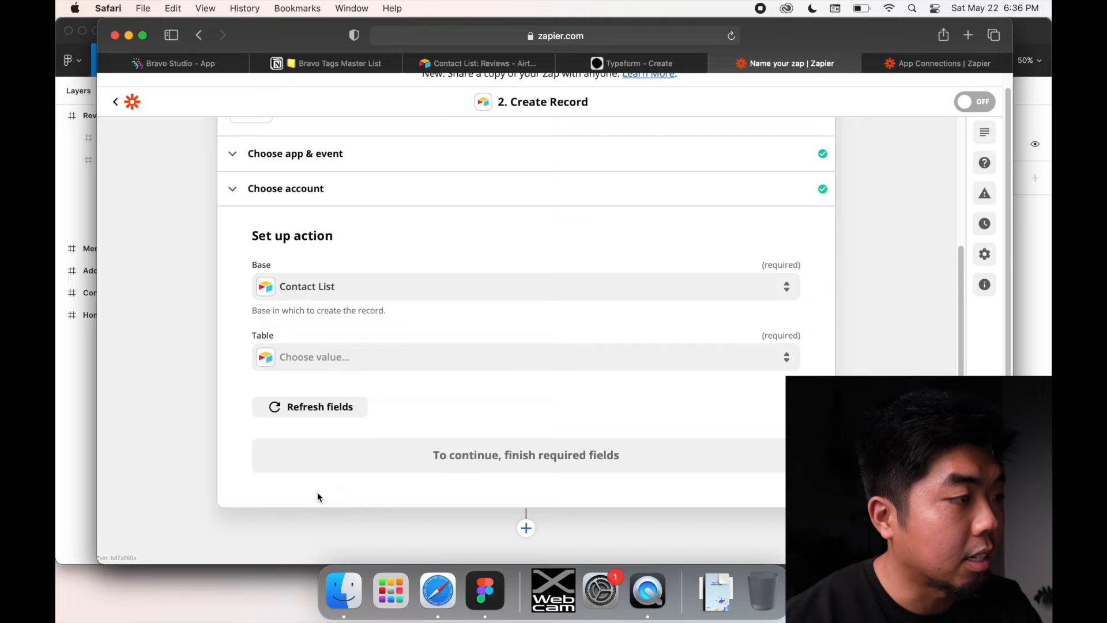
{"action": "left_click", "coordinate": [349, 360]}
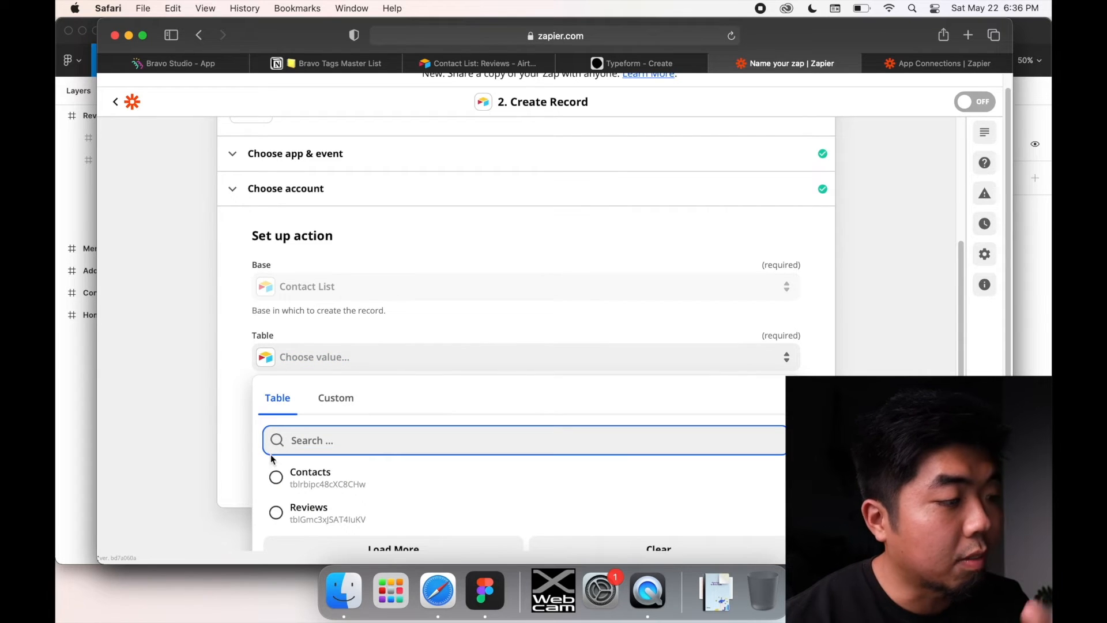
{"action": "left_click", "coordinate": [315, 519]}
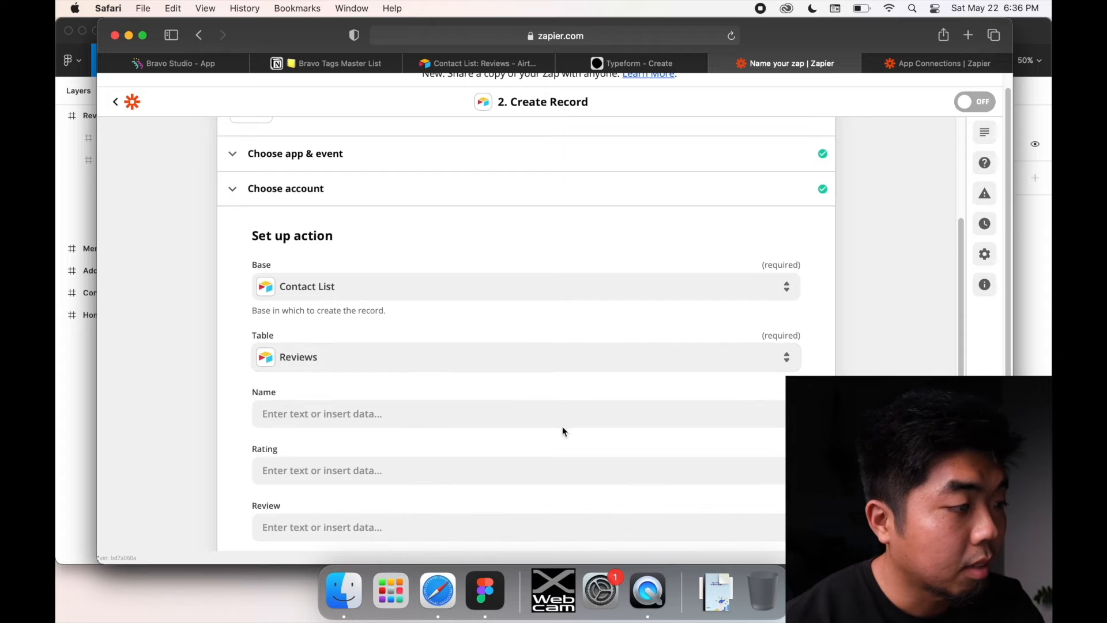
{"action": "scroll", "coordinate": [191, 396], "scroll_direction": "down", "scroll_amount": 5}
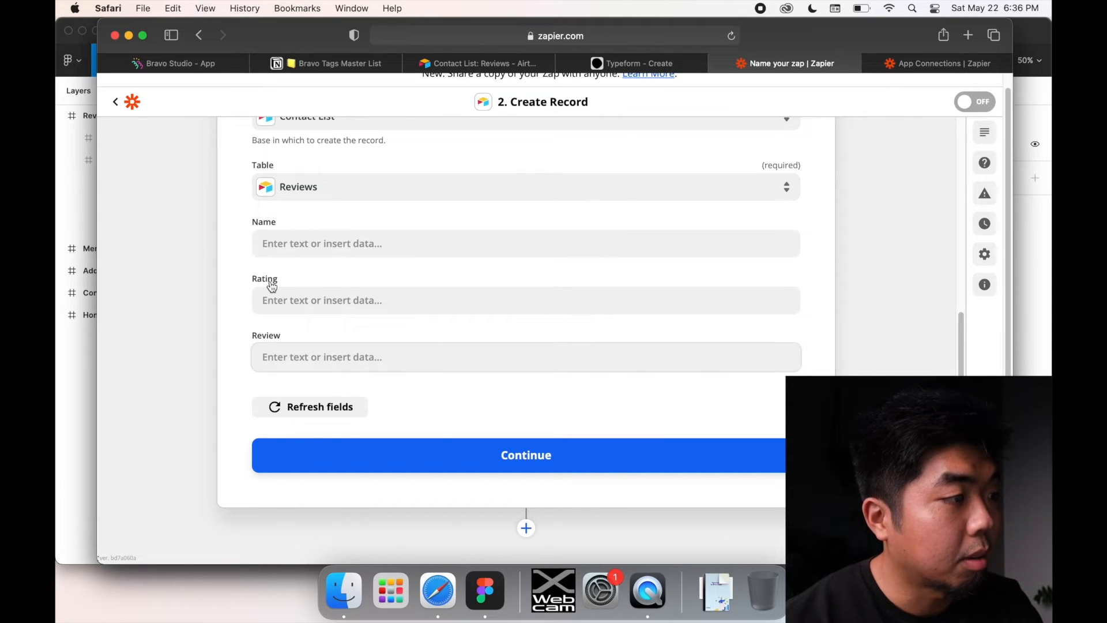
- Map the Typeform name answer into the Name field
{"action": "left_click", "coordinate": [324, 249]}
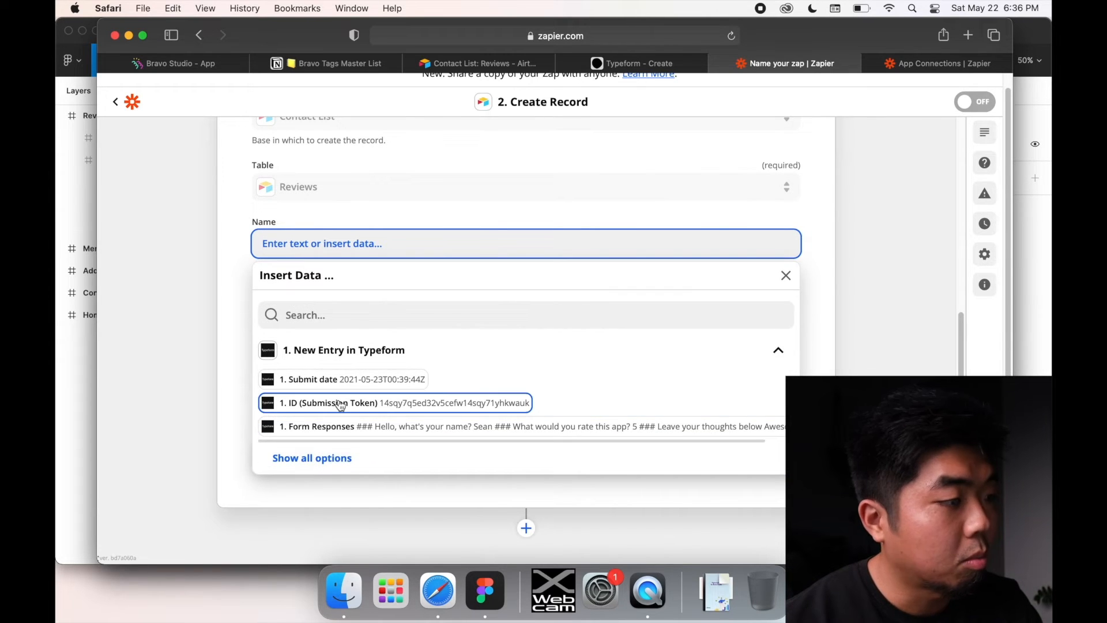
{"action": "left_click", "coordinate": [341, 459]}
{"action": "scroll", "coordinate": [409, 453], "scroll_direction": "down", "scroll_amount": 1}
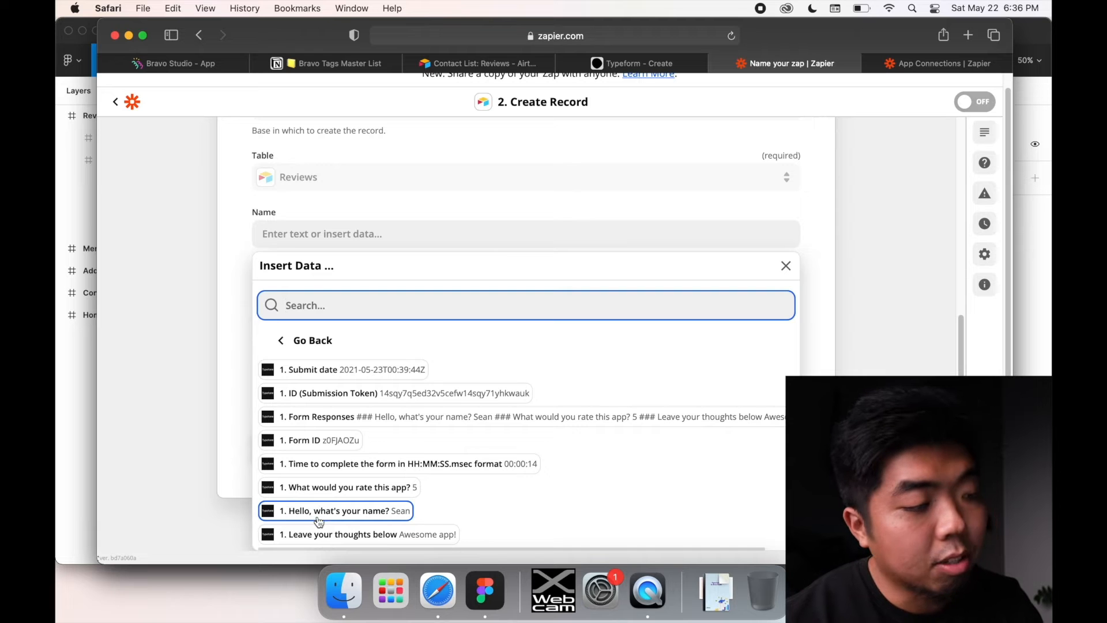
{"action": "left_click", "coordinate": [391, 511]}
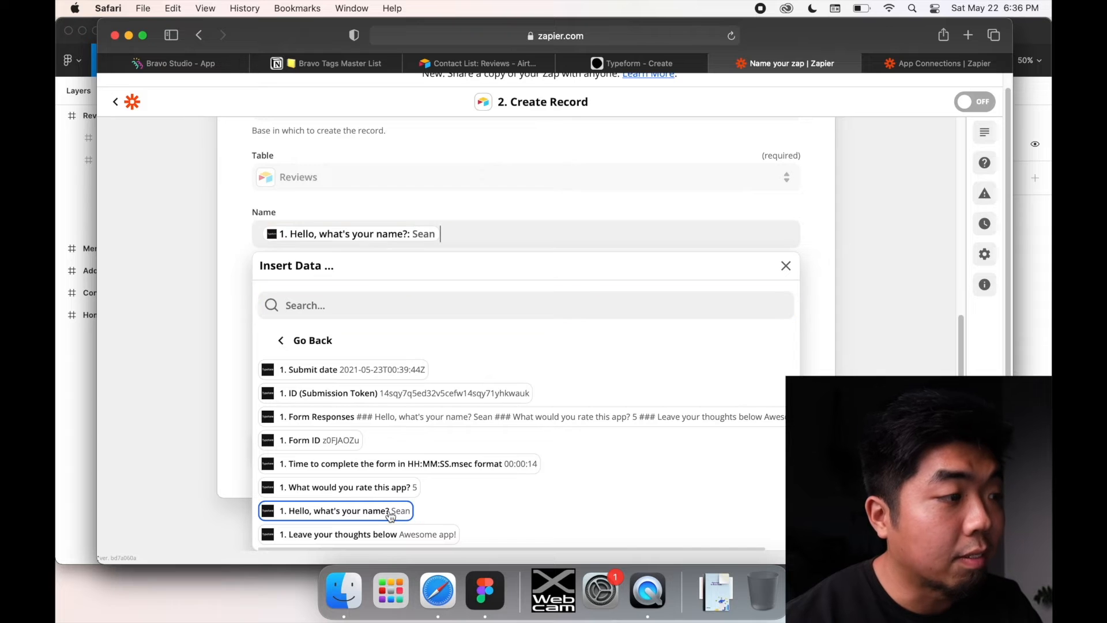
{"action": "left_click", "coordinate": [234, 283]}
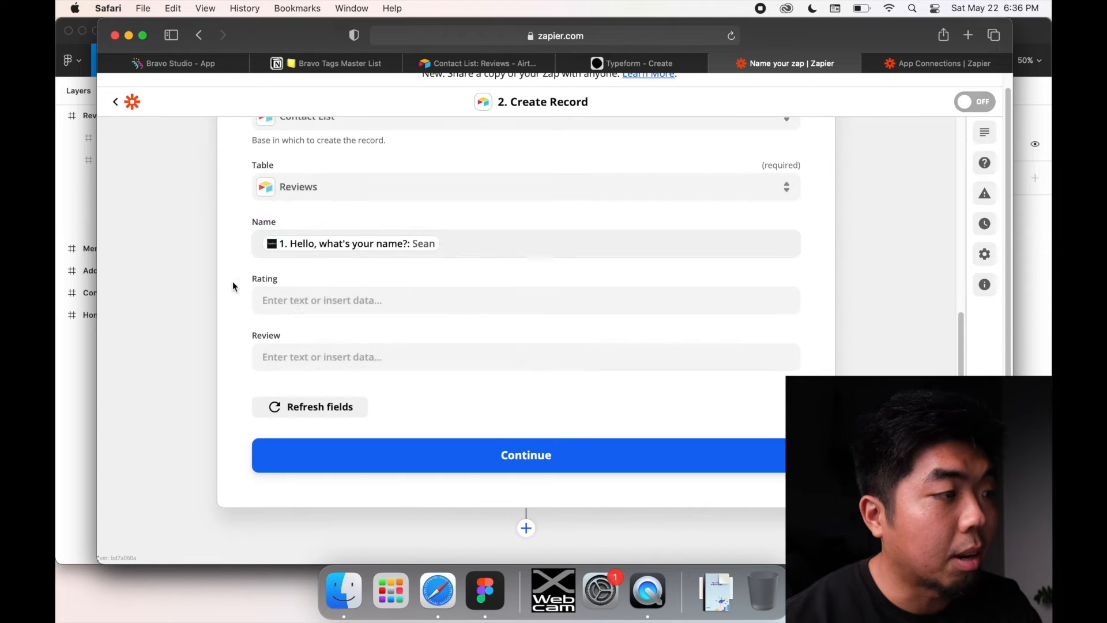
- Map the Typeform app rating answer (sample 5) into the Rating field
{"action": "left_click", "coordinate": [327, 304]}
{"action": "left_click", "coordinate": [311, 512]}
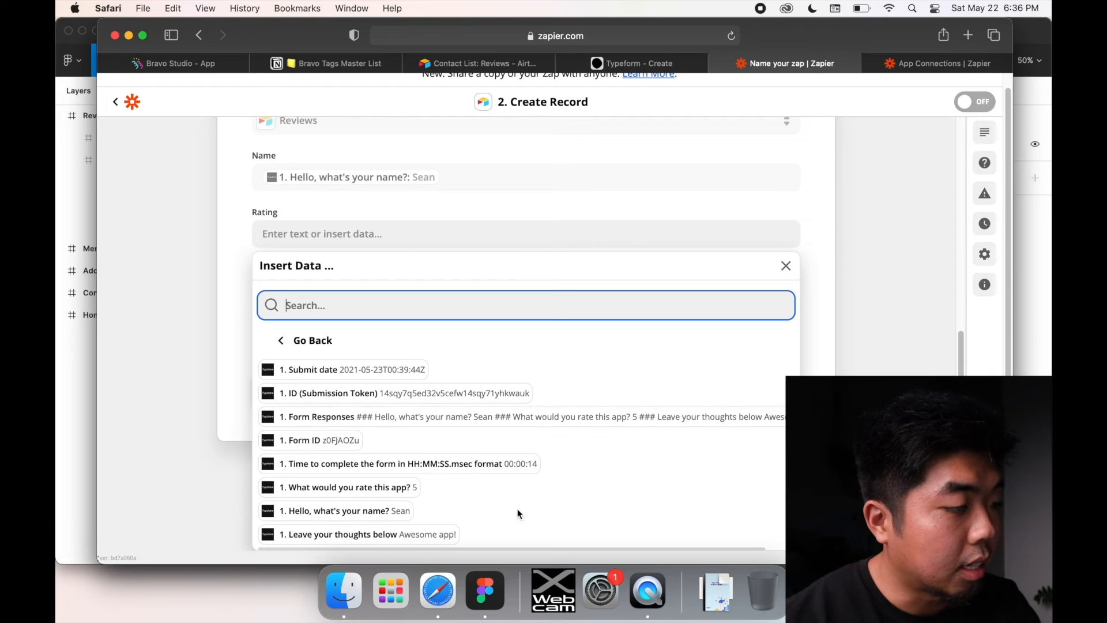
{"action": "left_click", "coordinate": [387, 490]}
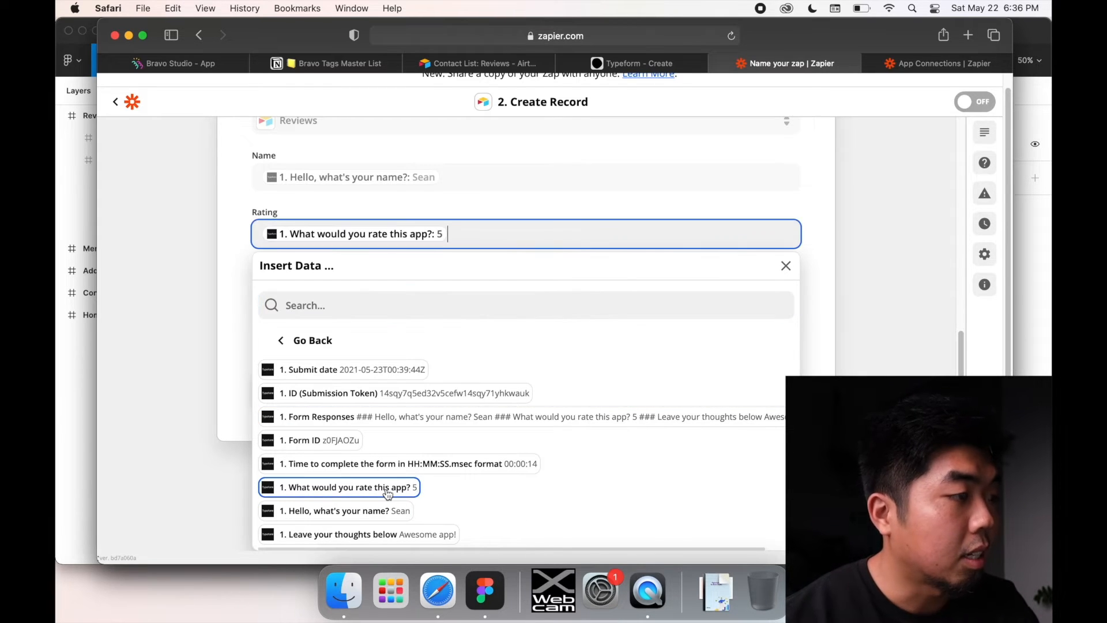
{"action": "left_click", "coordinate": [190, 279]}
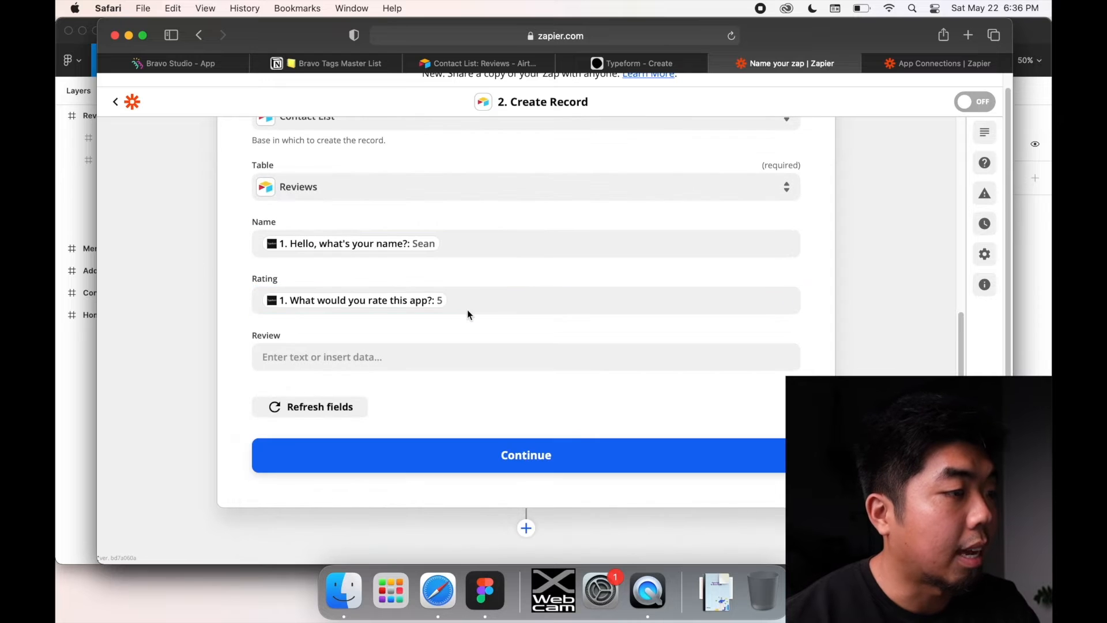
- Map the Typeform thoughts answer ('Awesome app!') into the Review field
{"action": "left_click", "coordinate": [322, 361]}
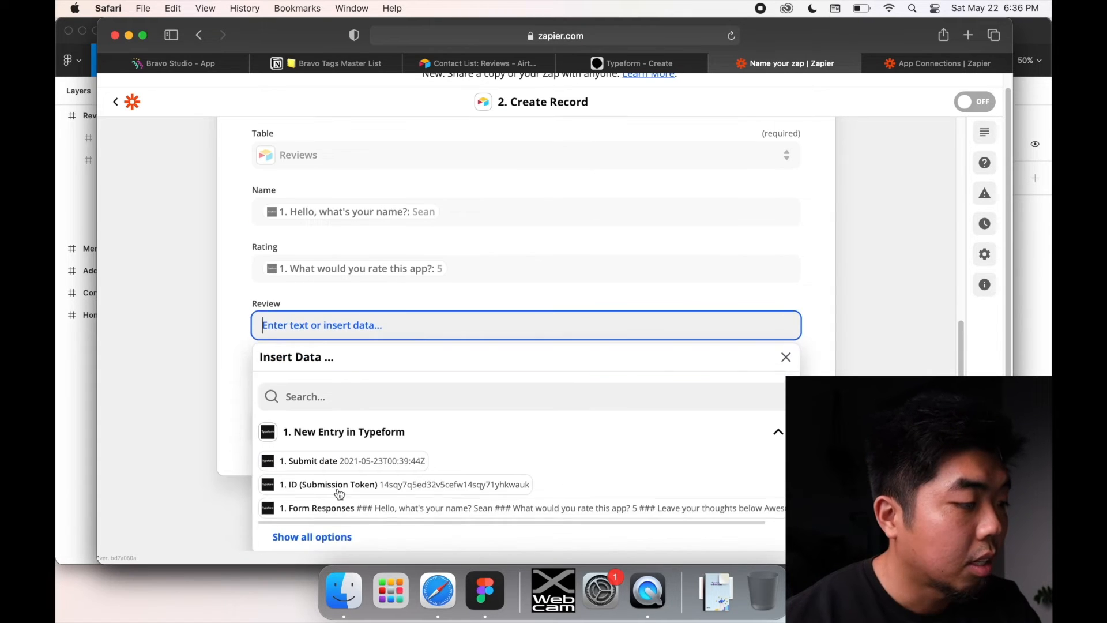
{"action": "left_click", "coordinate": [321, 539]}
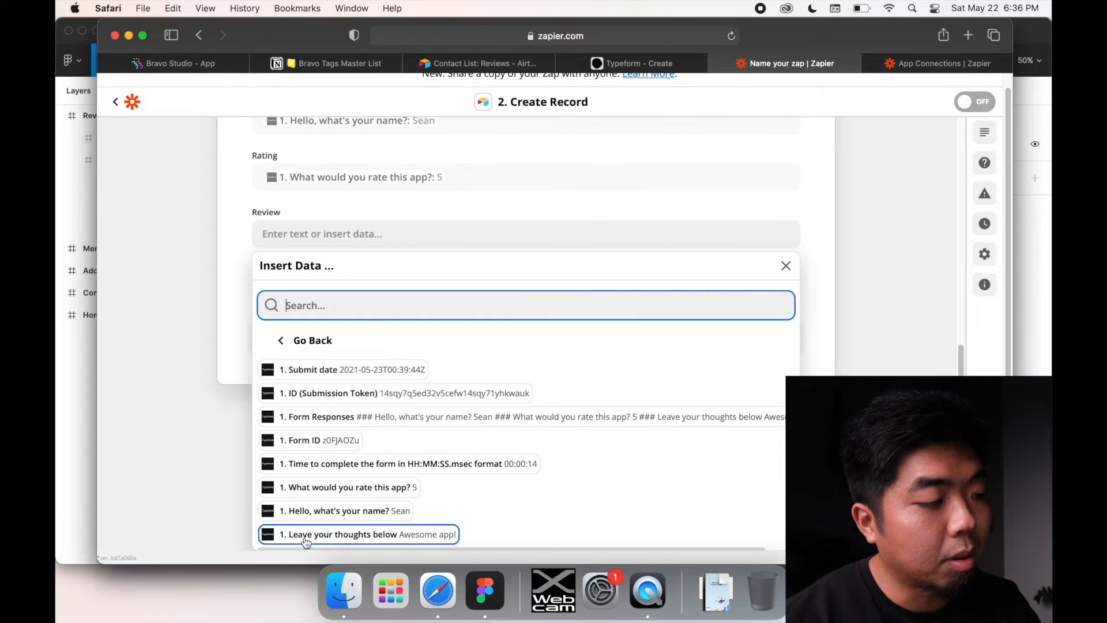
{"action": "left_click", "coordinate": [417, 536]}
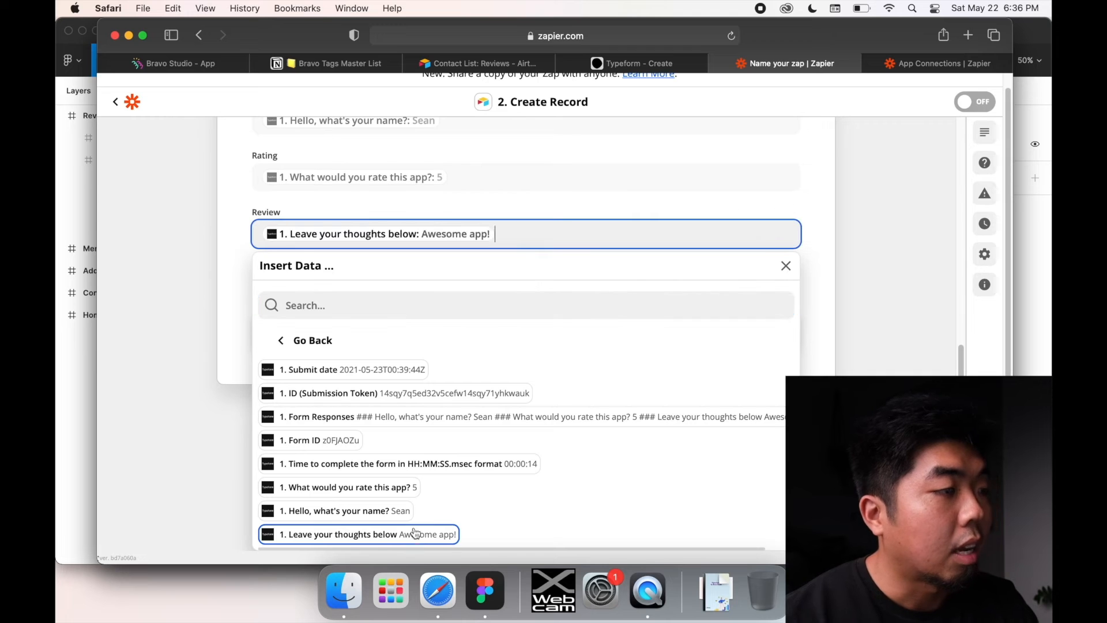
{"action": "left_click", "coordinate": [859, 243]}
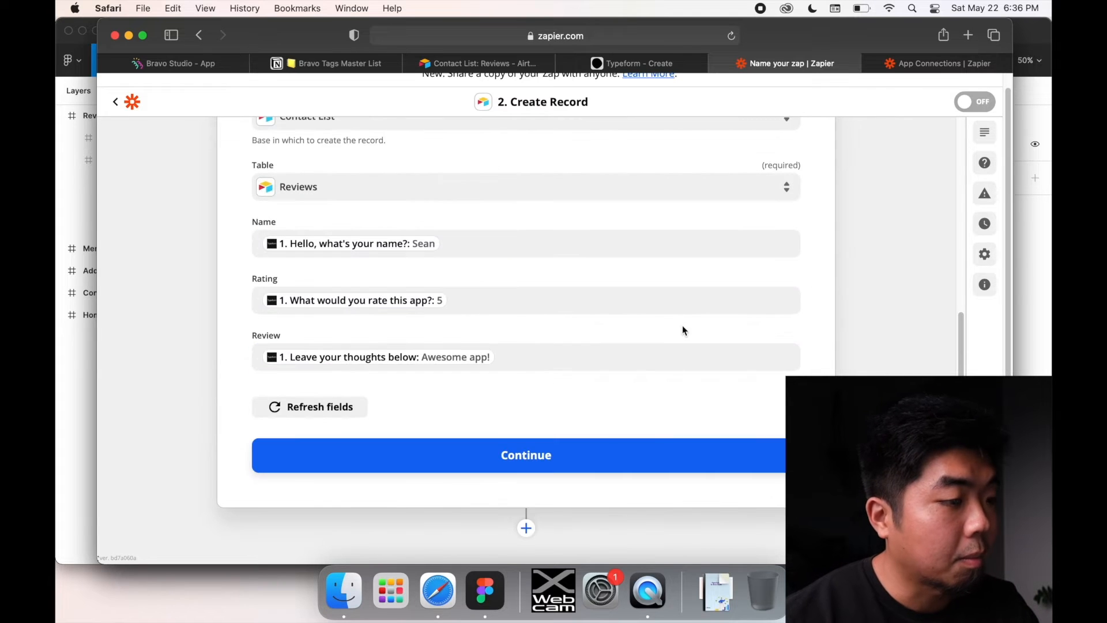
- Confirm the Create Record action and send a test record to Airtable
{"action": "left_click", "coordinate": [599, 450]}
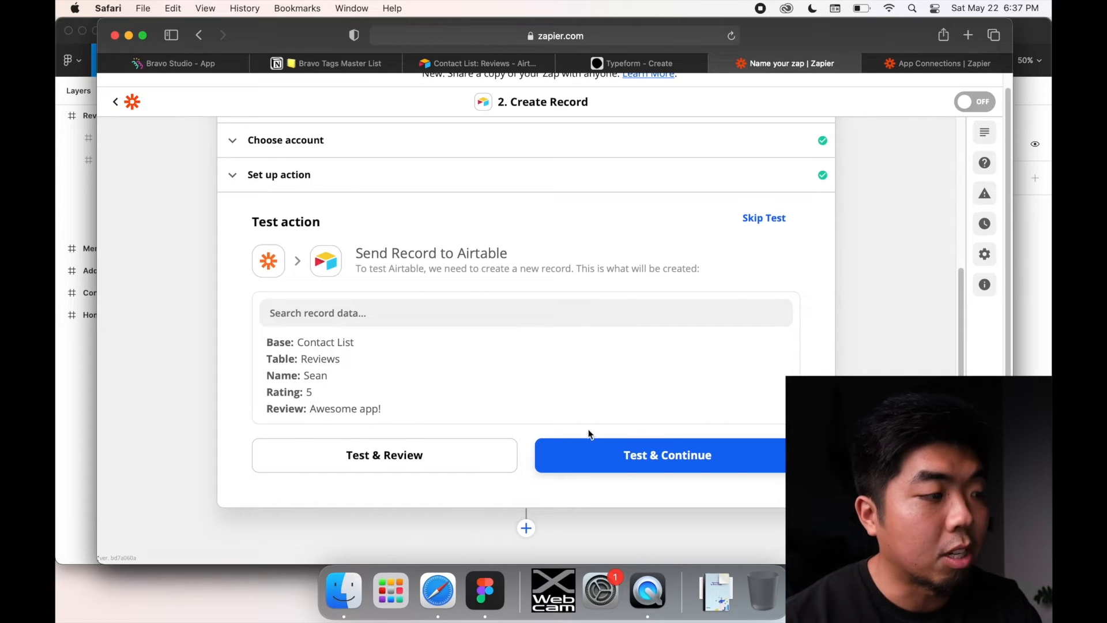
{"action": "left_click", "coordinate": [635, 459]}
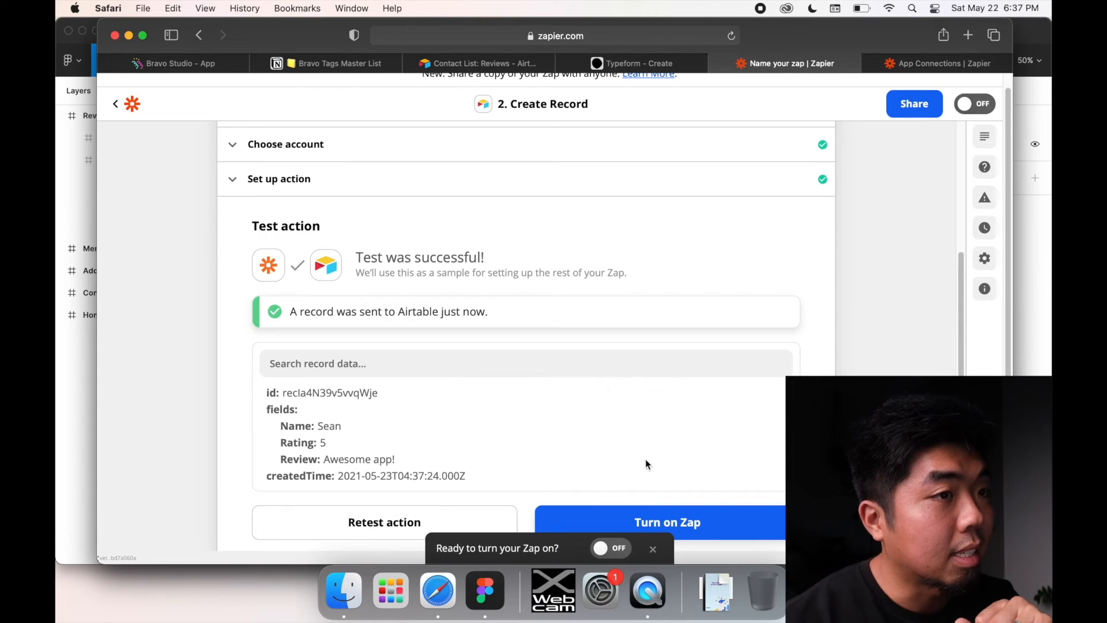
{"action": "scroll", "coordinate": [634, 428], "scroll_direction": "down", "scroll_amount": 2}
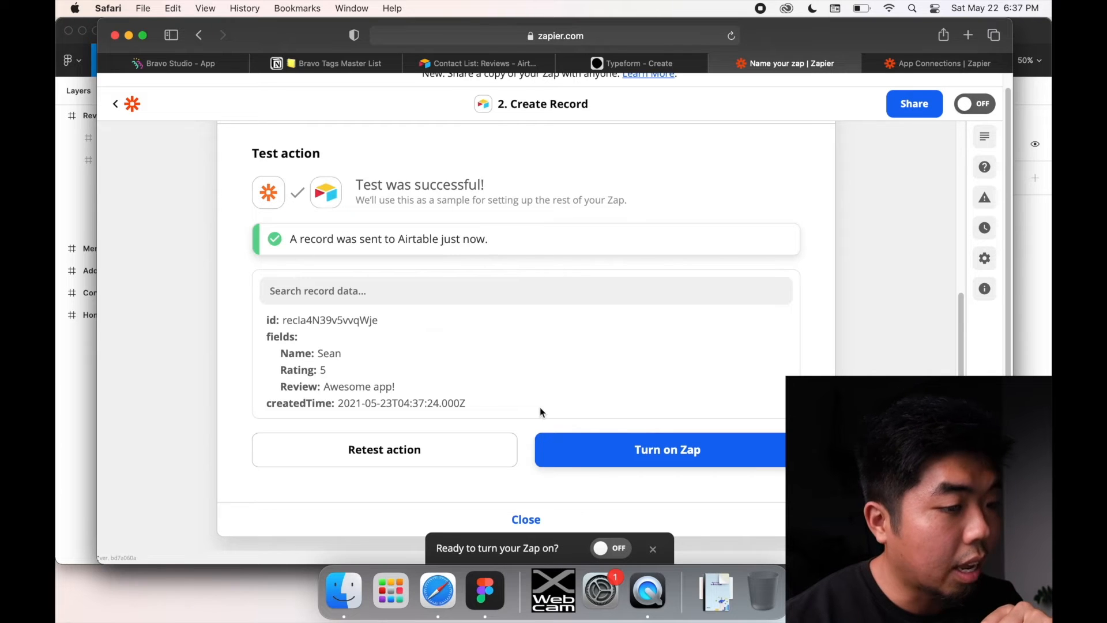
- Turn the Zap on, dismiss the share prompt and return to My Zaps
{"action": "left_click", "coordinate": [644, 450]}
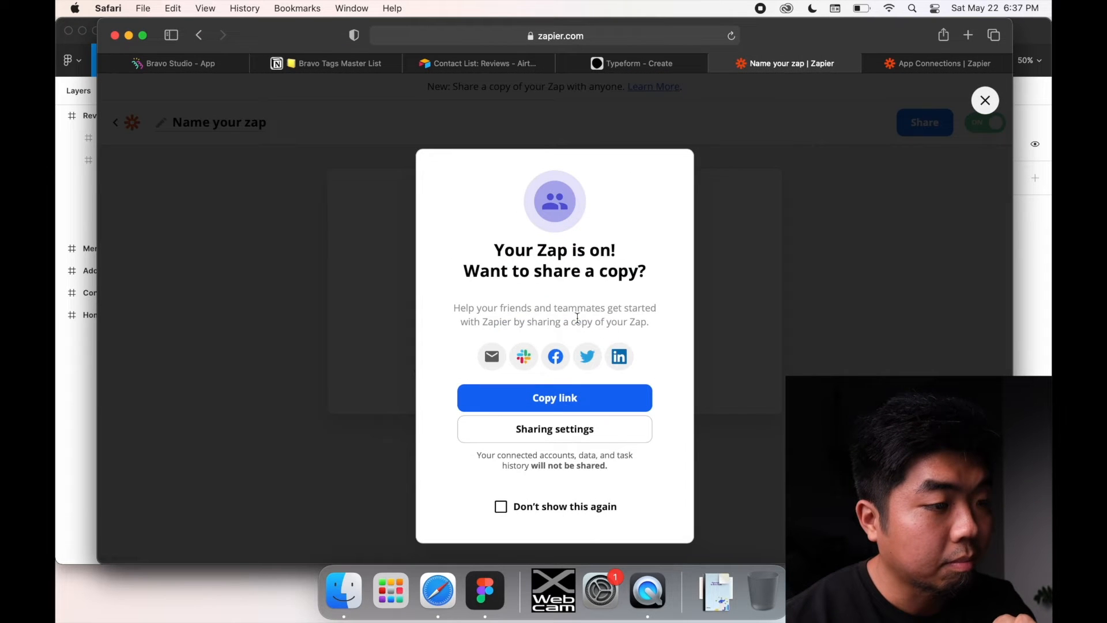
{"action": "left_click", "coordinate": [985, 100]}
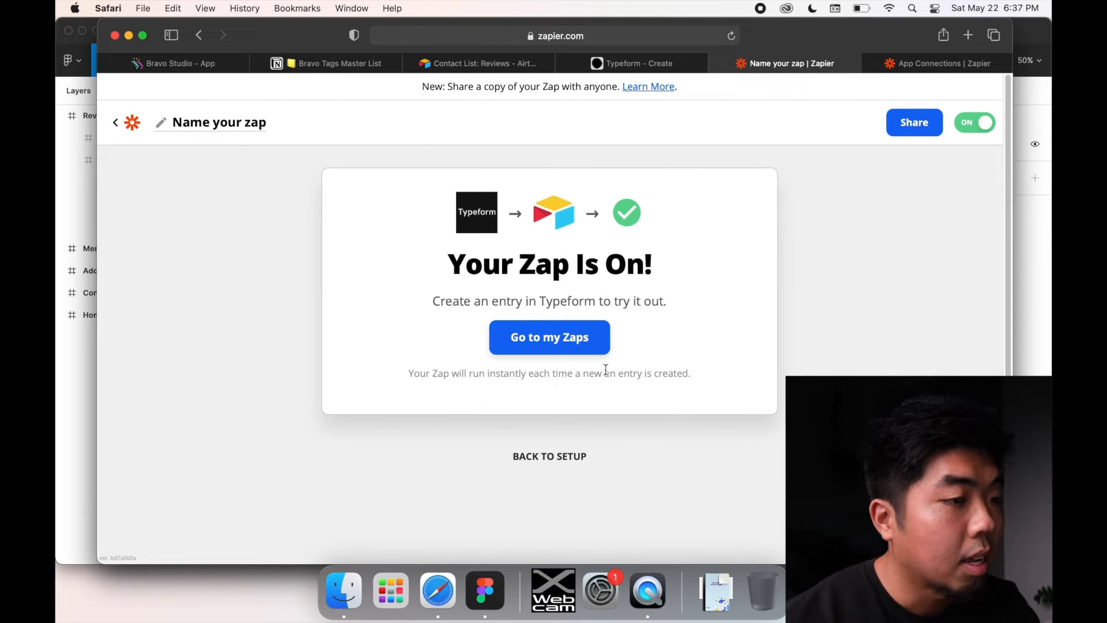
{"action": "left_click", "coordinate": [579, 332]}
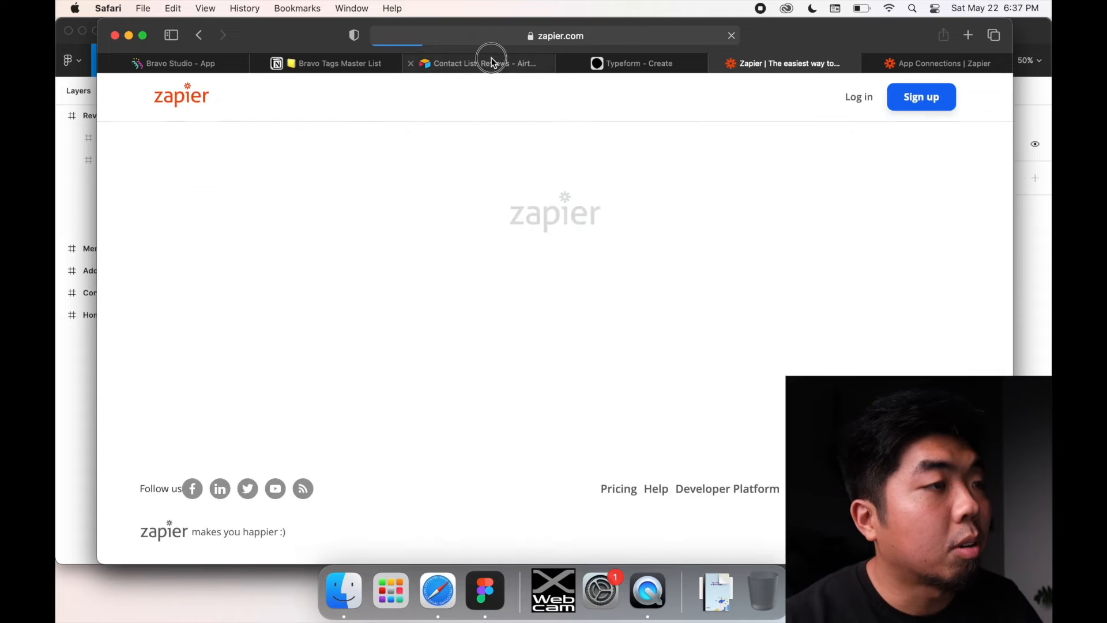
{"action": "left_click", "coordinate": [490, 59]}
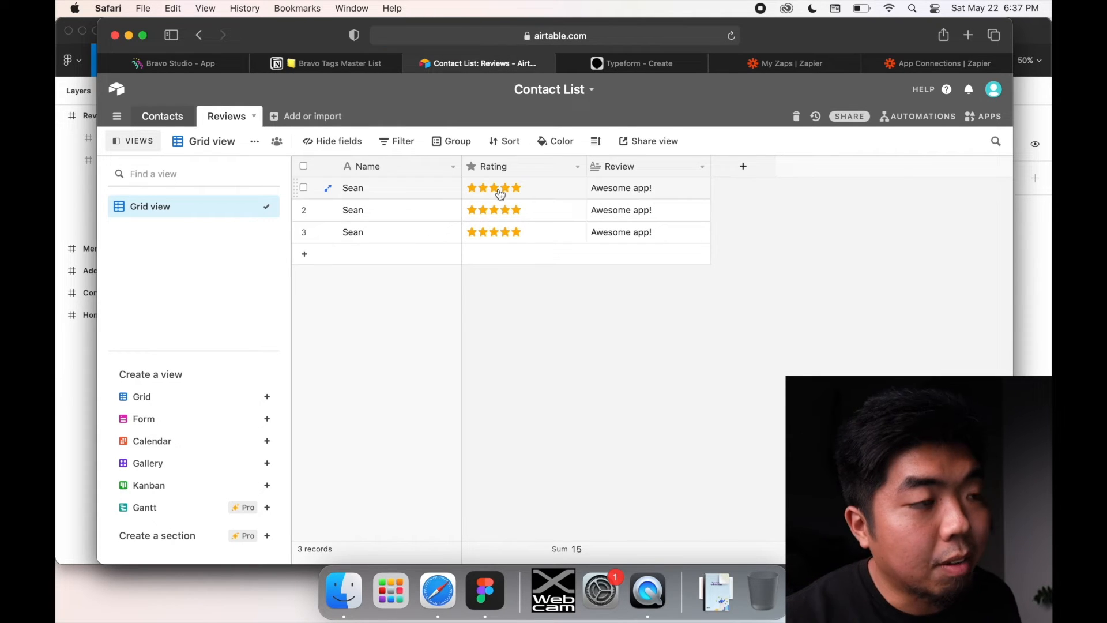
- Delete the duplicate review records in rows 3 and 2, then bring the iPhone mirror forward
{"action": "right_click", "coordinate": [446, 229]}
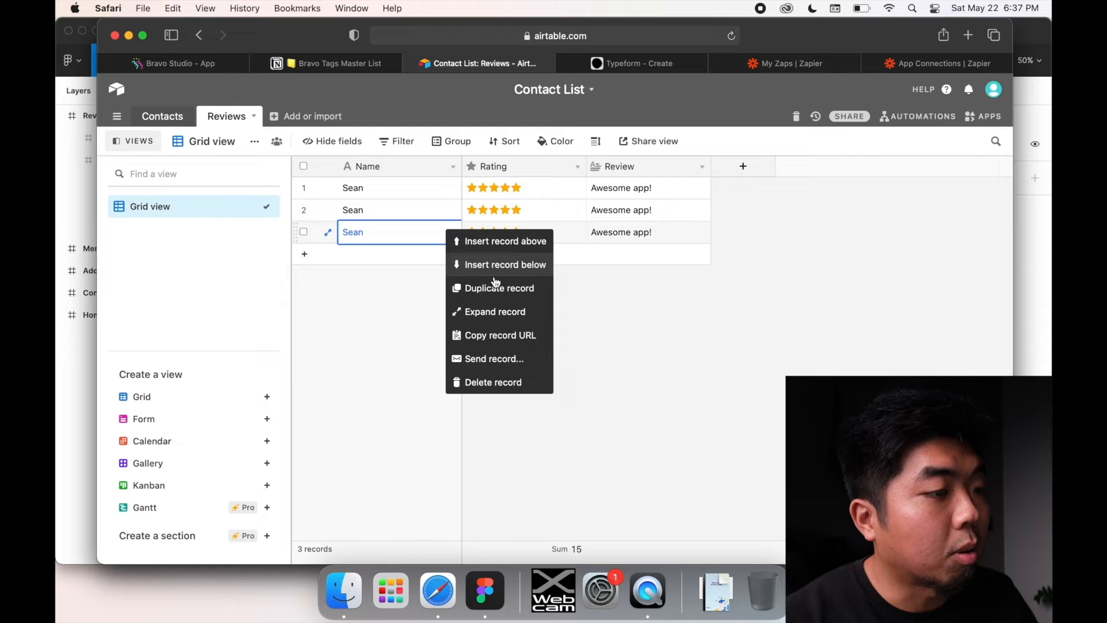
{"action": "left_click", "coordinate": [497, 382]}
{"action": "right_click", "coordinate": [417, 210]}
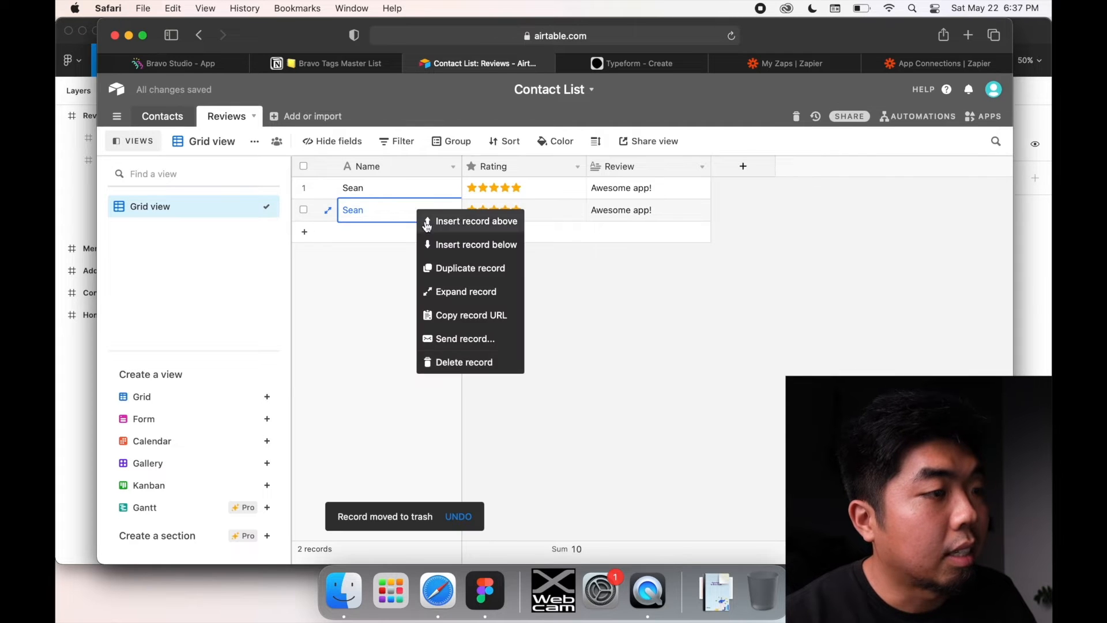
{"action": "left_click", "coordinate": [456, 363]}
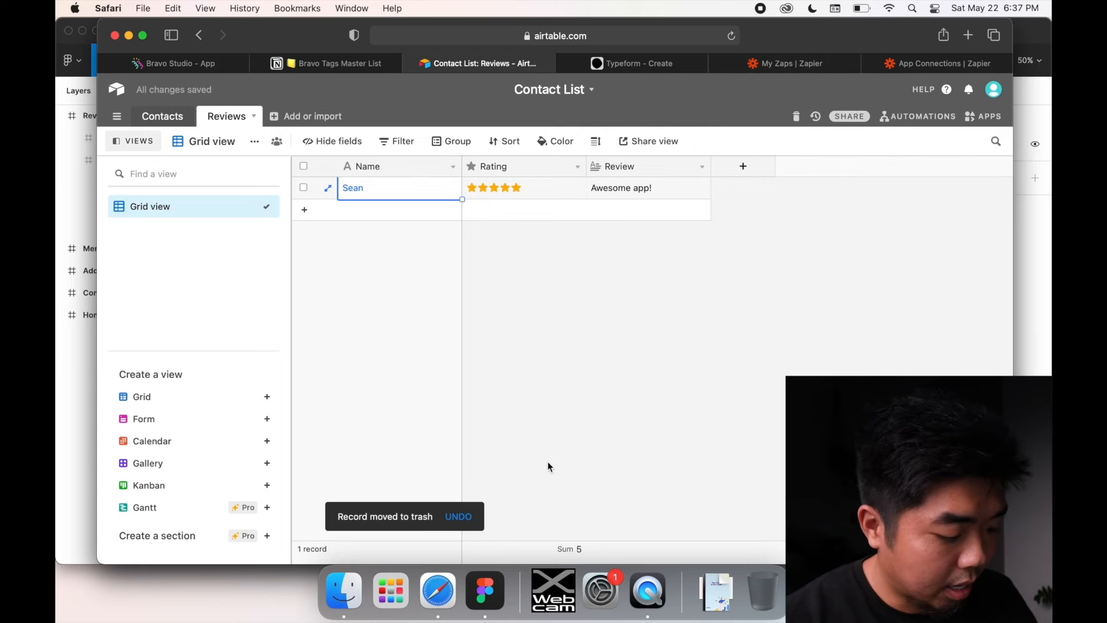
{"action": "key", "text": "ctrl+Up"}
{"action": "left_click", "coordinate": [168, 374]}
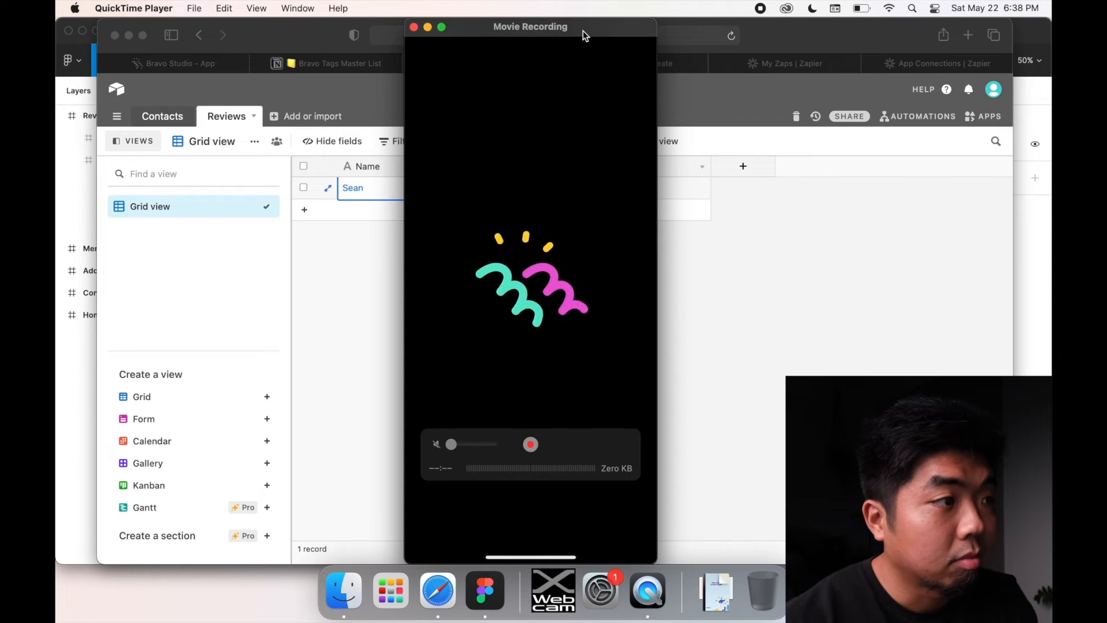
- Move the iPhone mirror window aside and bring the Airtable Reviews table forward
{"action": "left_click_drag", "start_coordinate": [583, 30], "coordinate": [852, 28]}
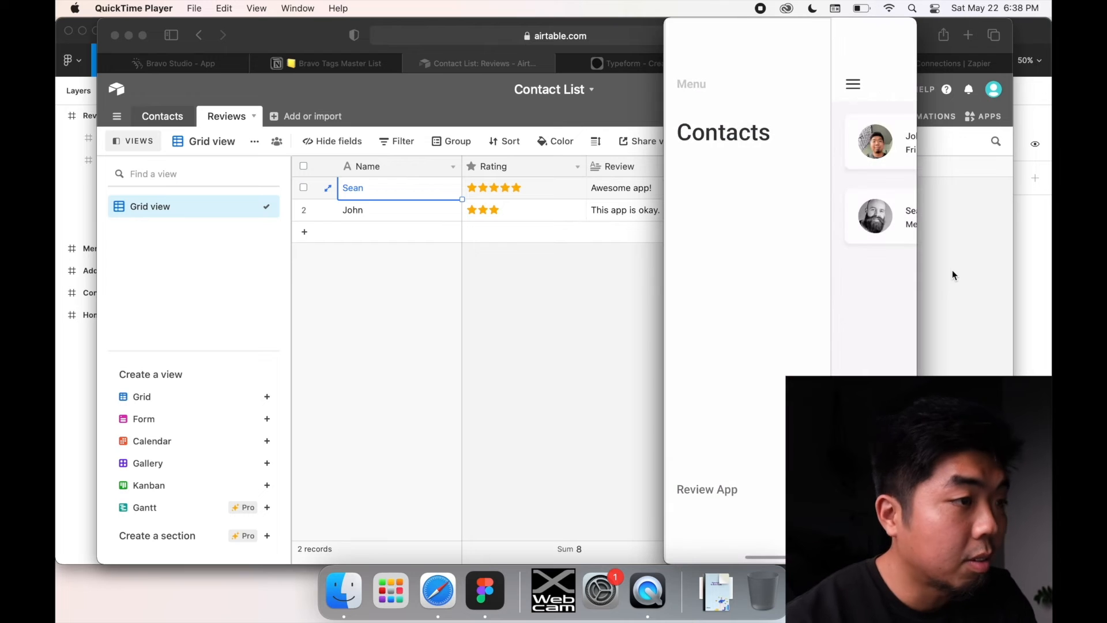
{"action": "left_click", "coordinate": [548, 321]}
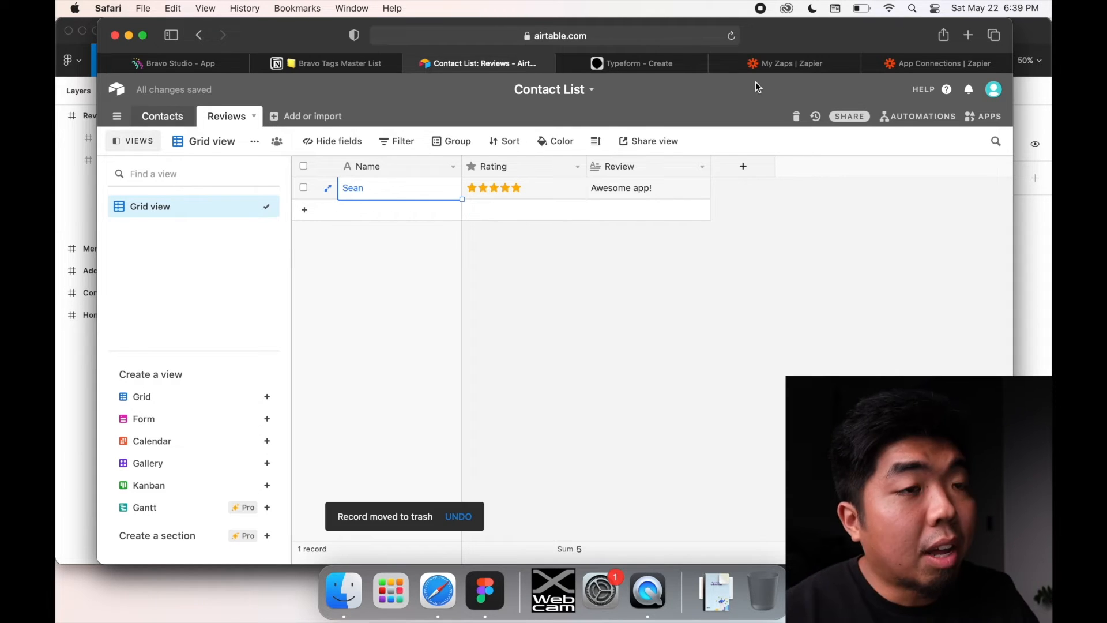
{"action": "left_click", "coordinate": [629, 63]}
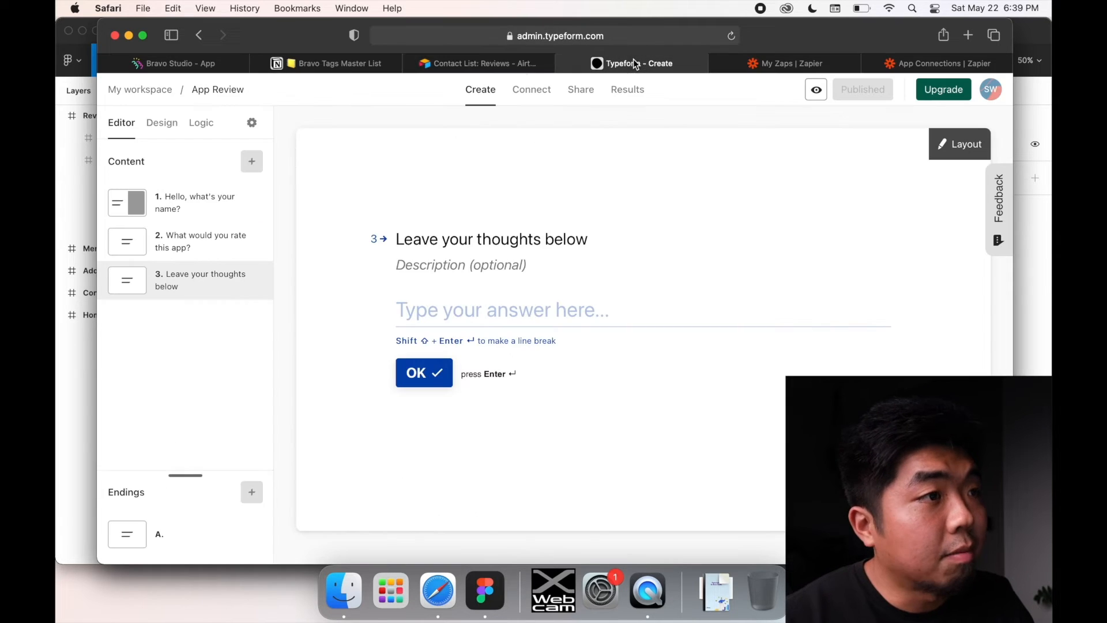
{"action": "left_click", "coordinate": [524, 65]}
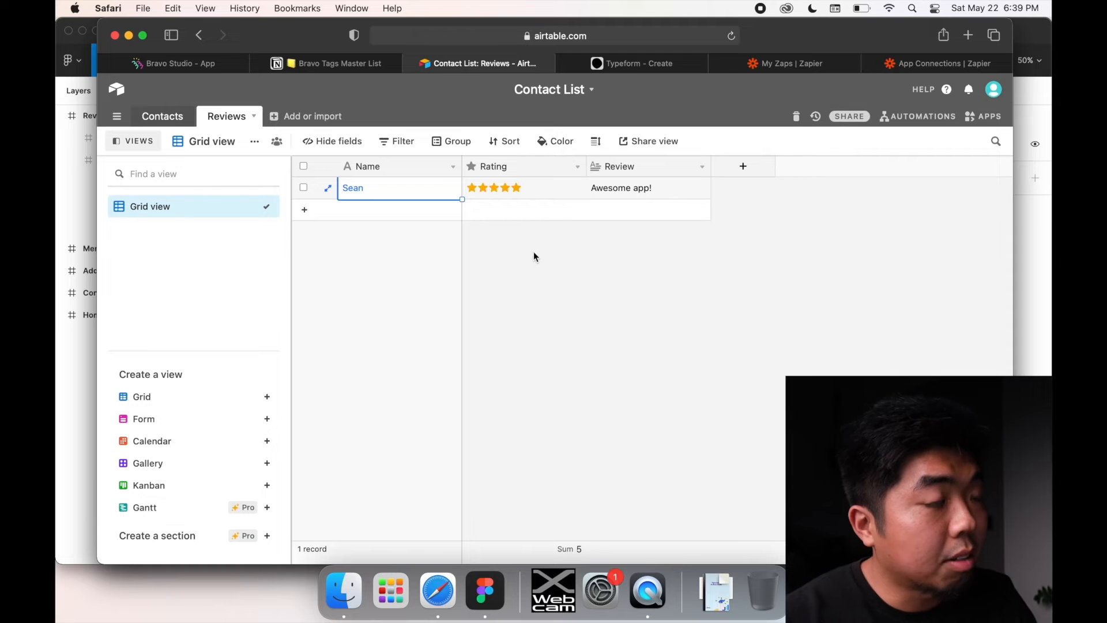
{"action": "left_click", "coordinate": [84, 204]}
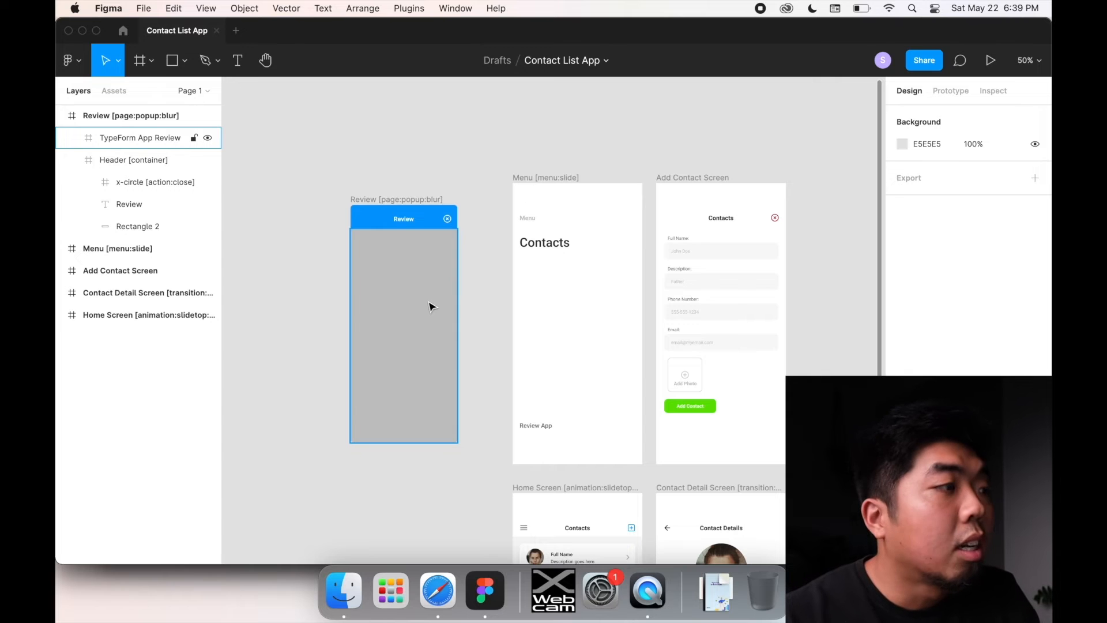
{"action": "left_click", "coordinate": [438, 590]}
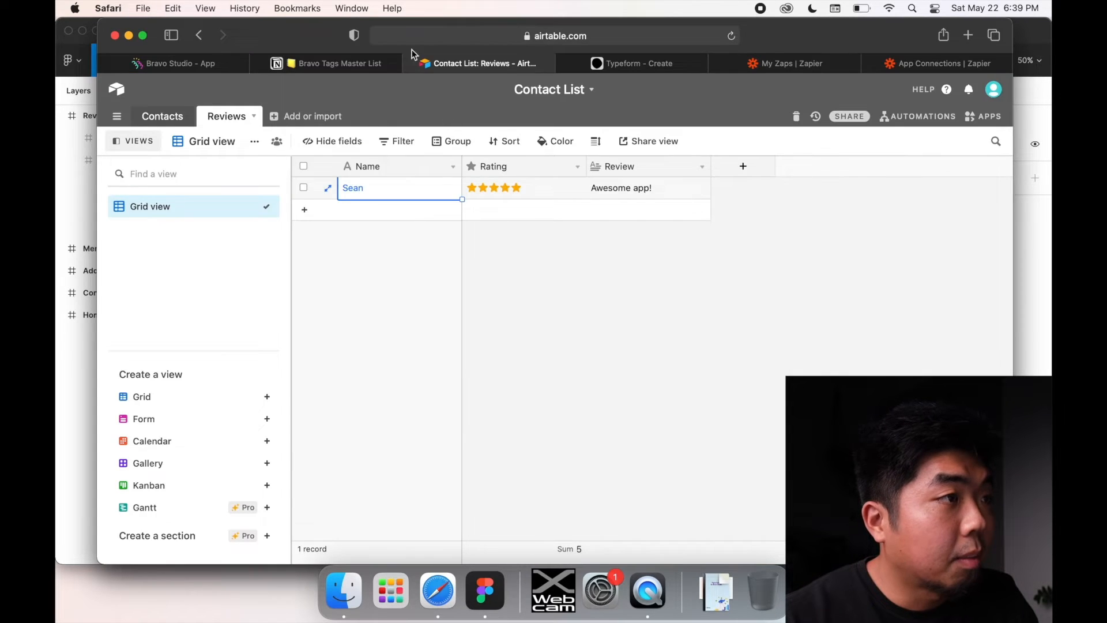
{"action": "left_click", "coordinate": [366, 64]}
- Collapse Pop-up pages, expand Components and scroll the table to the Web View tag
{"action": "left_click", "coordinate": [173, 193]}
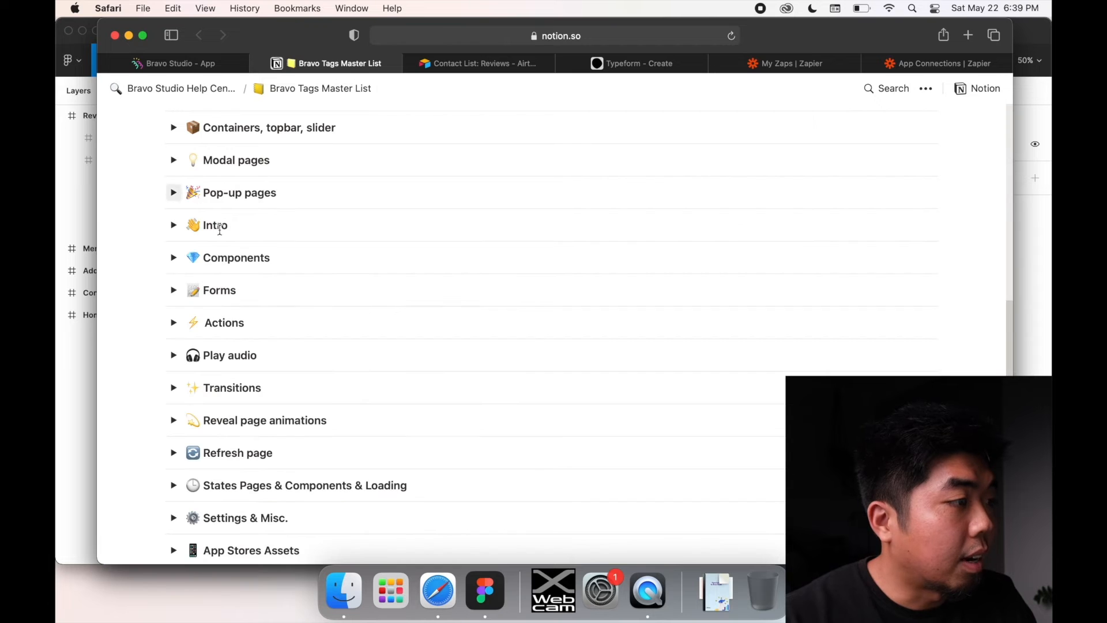
{"action": "left_click", "coordinate": [173, 258]}
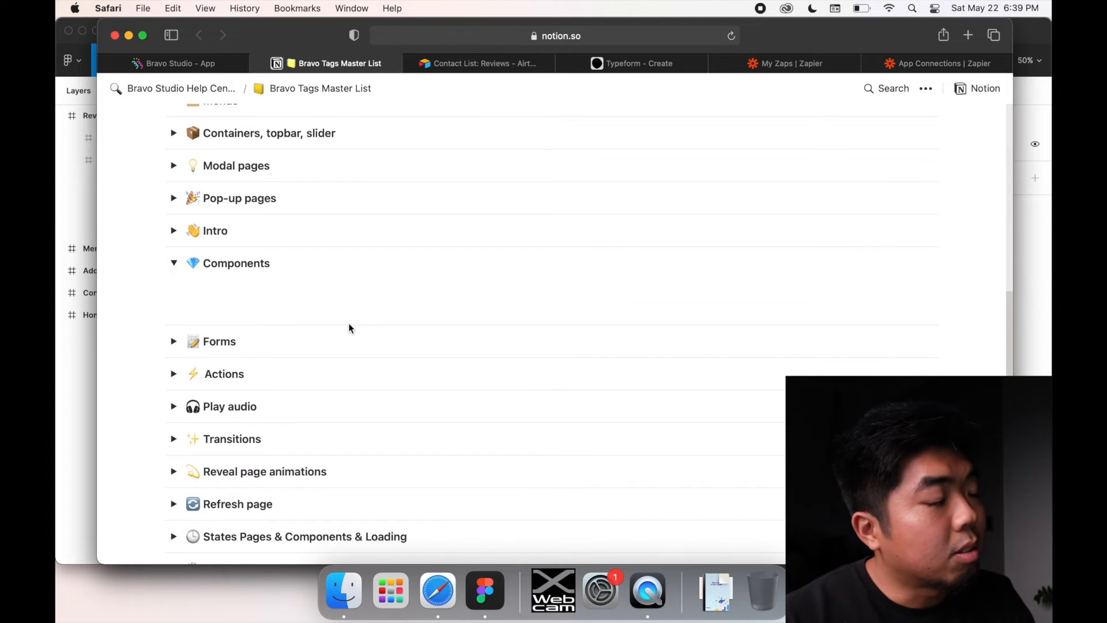
{"action": "scroll", "coordinate": [208, 369], "scroll_direction": "down", "scroll_amount": 4}
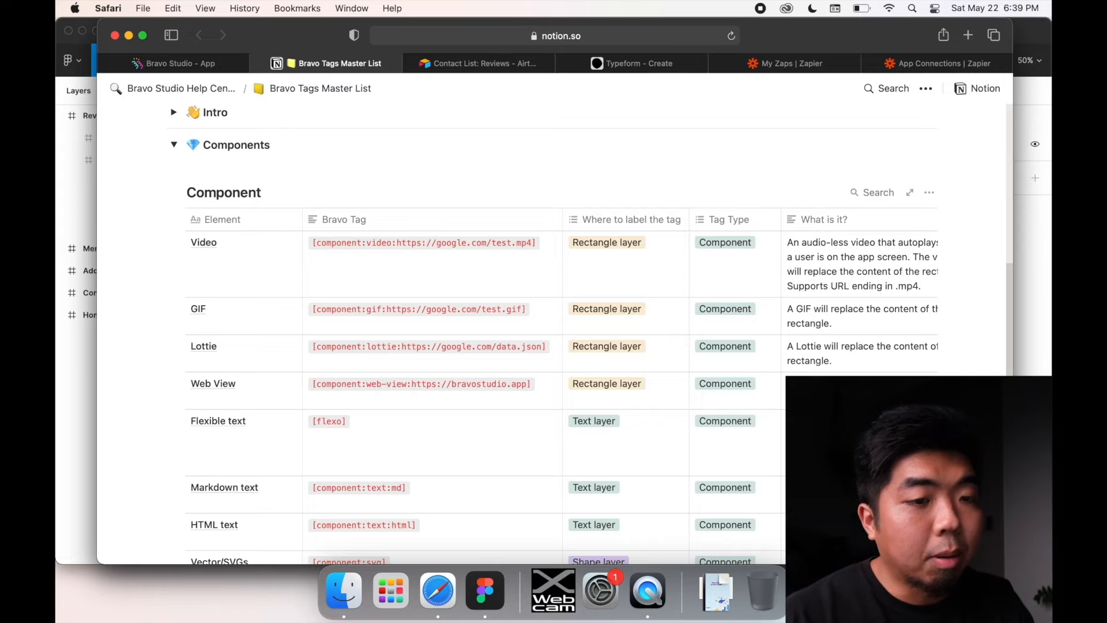
{"action": "scroll", "coordinate": [560, 374], "scroll_direction": "right", "scroll_amount": 5}
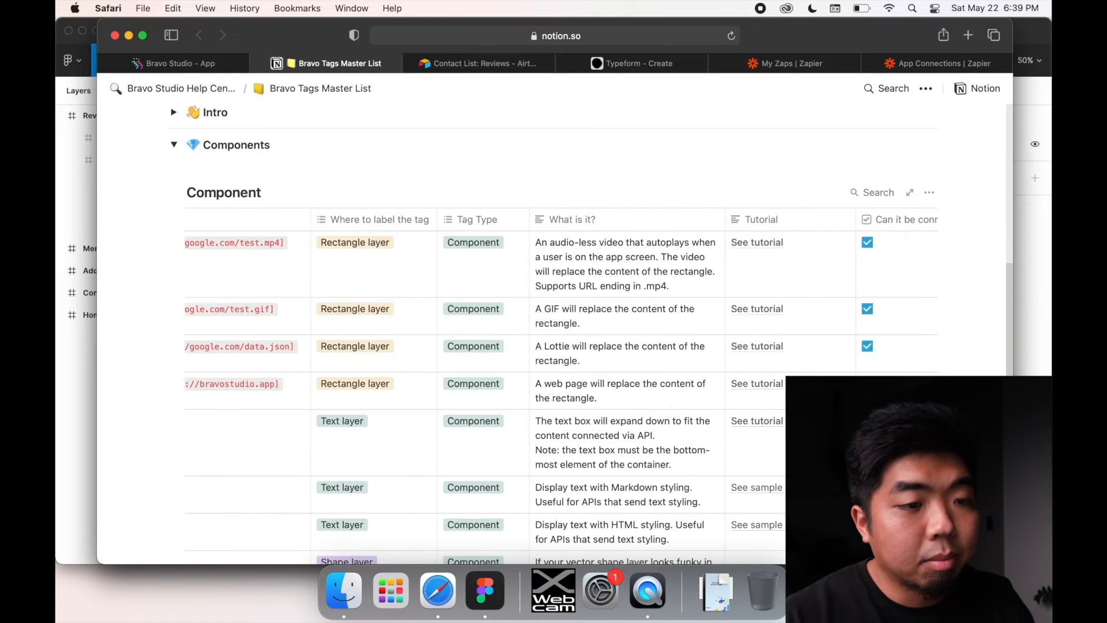
{"action": "scroll", "coordinate": [589, 389], "scroll_direction": "left", "scroll_amount": 5}
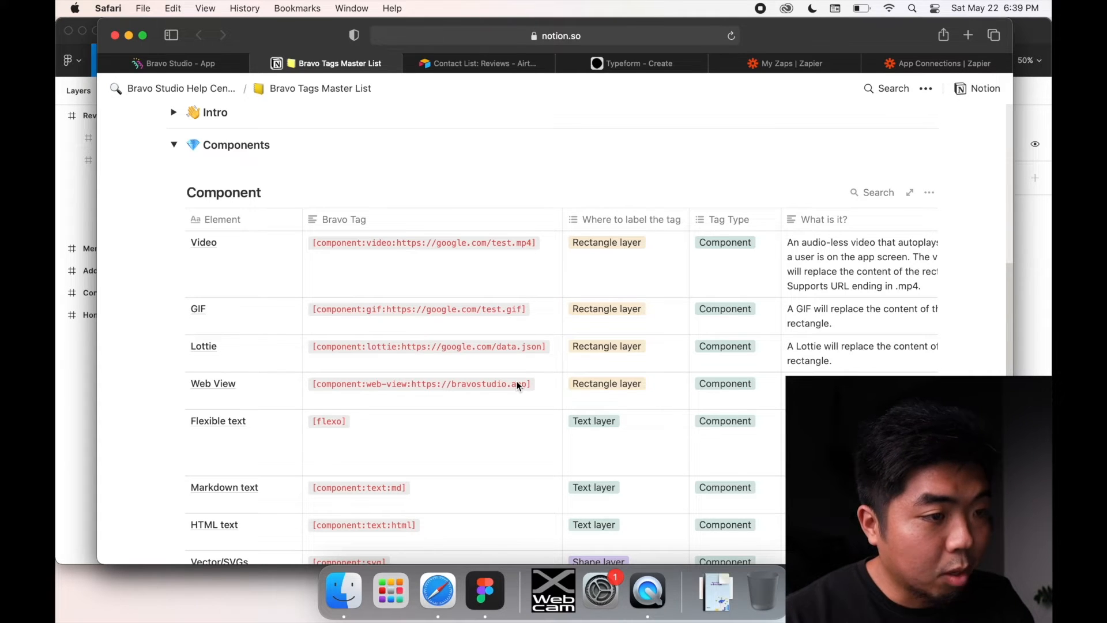
- Select, lock and expand the TypeForm App Review frame in Figma
{"action": "key", "text": "super+Tab"}
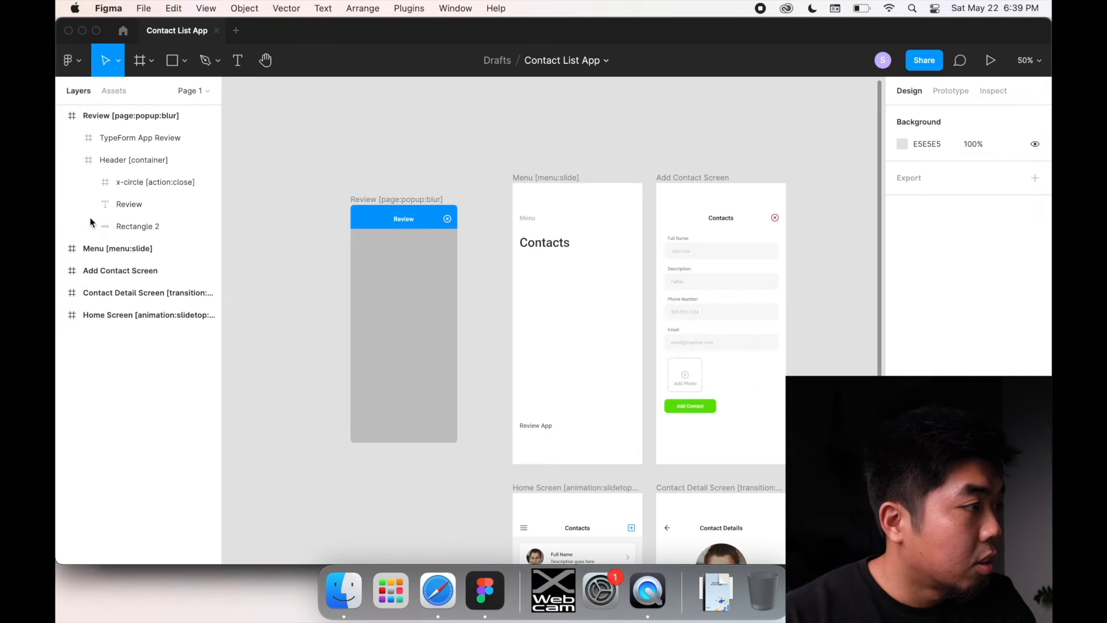
{"action": "left_click", "coordinate": [404, 310]}
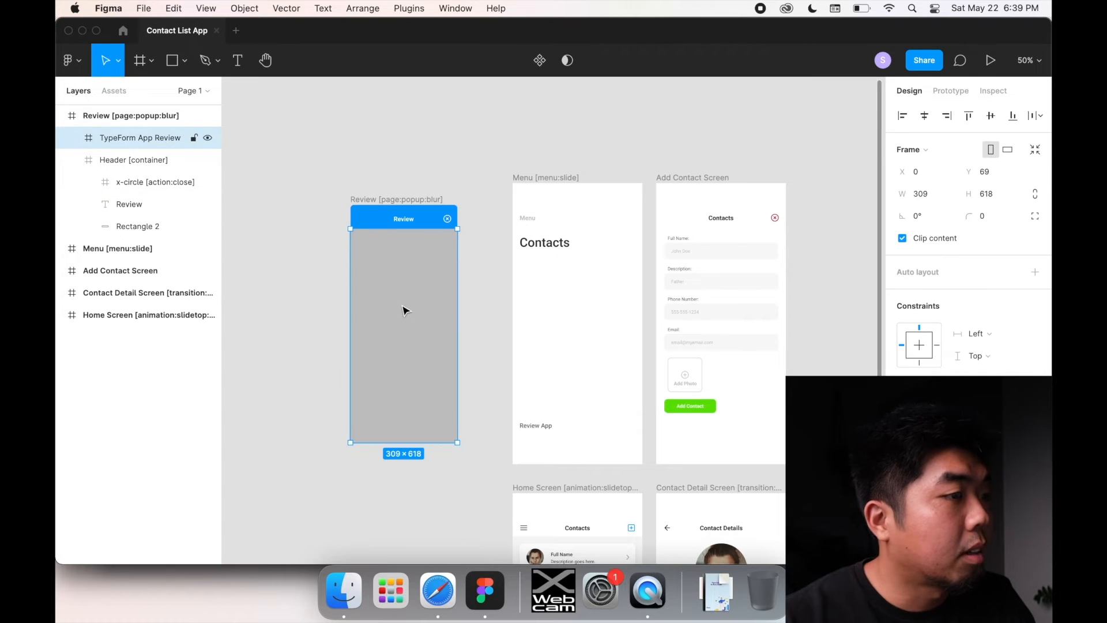
{"action": "left_click", "coordinate": [194, 139]}
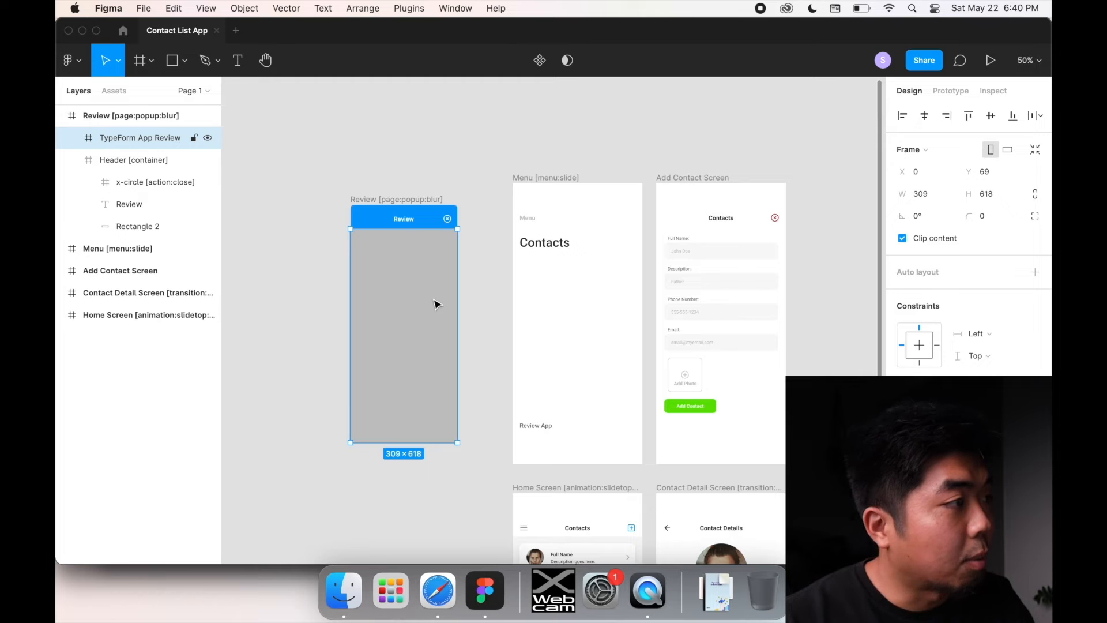
{"action": "double_click", "coordinate": [146, 138]}
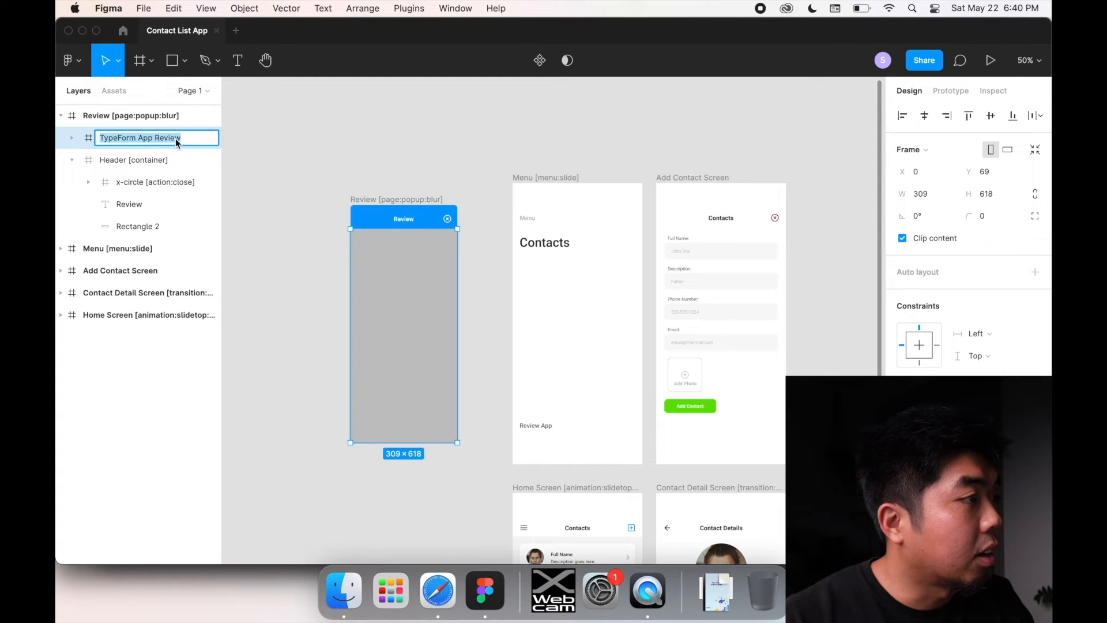
{"action": "left_click", "coordinate": [189, 141]}
{"action": "left_click", "coordinate": [72, 139]}
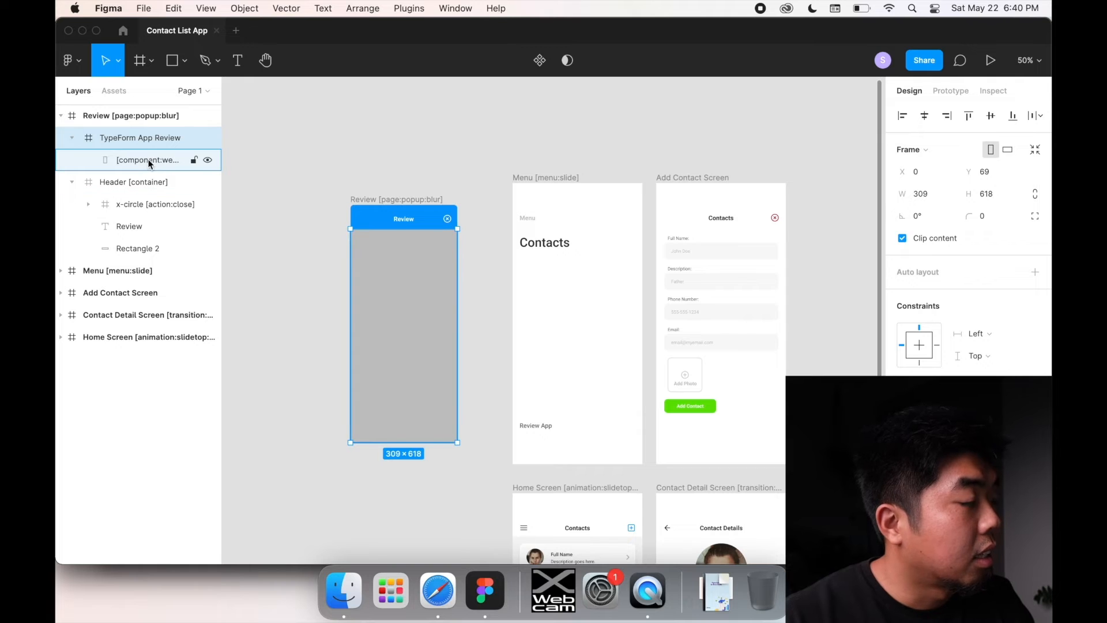
- Inspect the child rectangle's [component:web-view] layer name linking to the Typeform review form
{"action": "left_click", "coordinate": [138, 162]}
{"action": "double_click", "coordinate": [136, 165]}
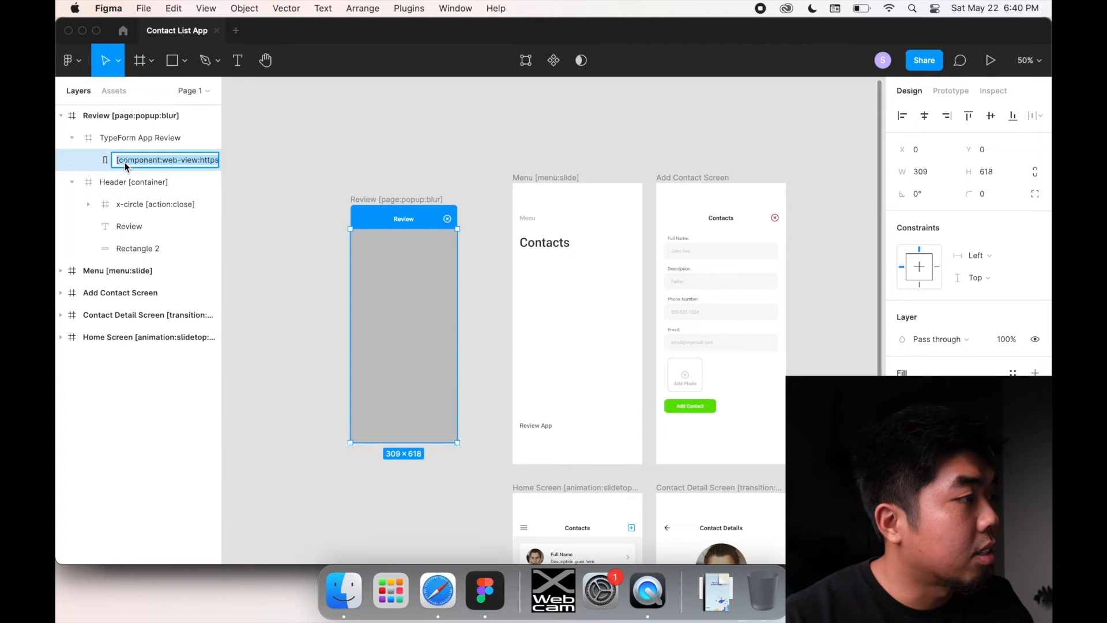
{"action": "left_click", "coordinate": [142, 163]}
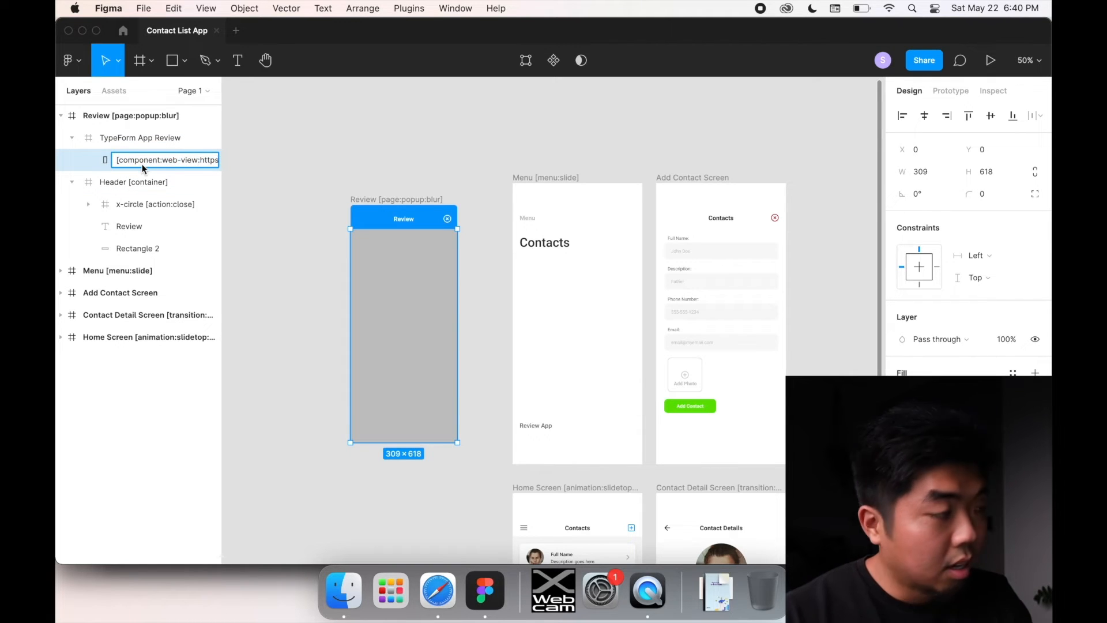
{"action": "left_click_drag", "start_coordinate": [131, 167], "coordinate": [170, 166]}
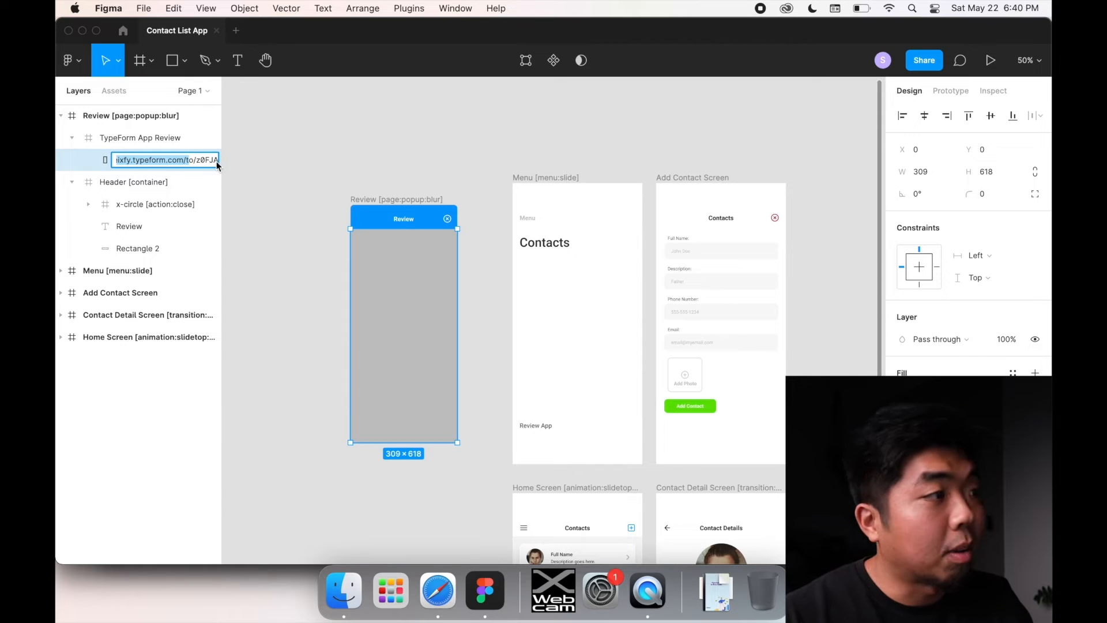
{"action": "left_click", "coordinate": [165, 161]}
{"action": "key", "text": "Return"}
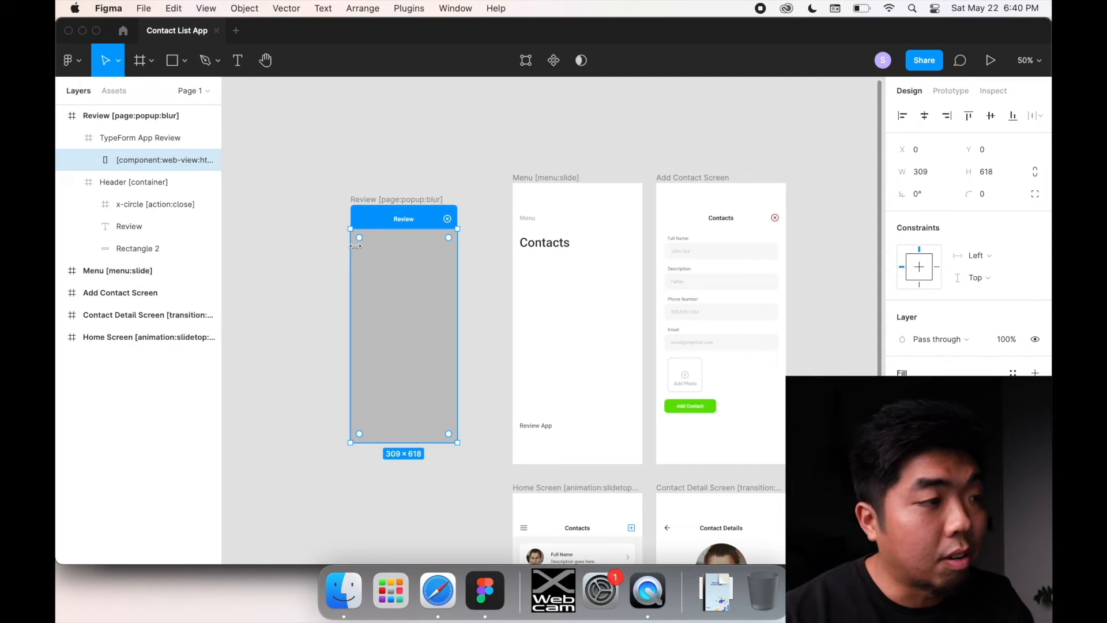
{"action": "left_click", "coordinate": [288, 229]}
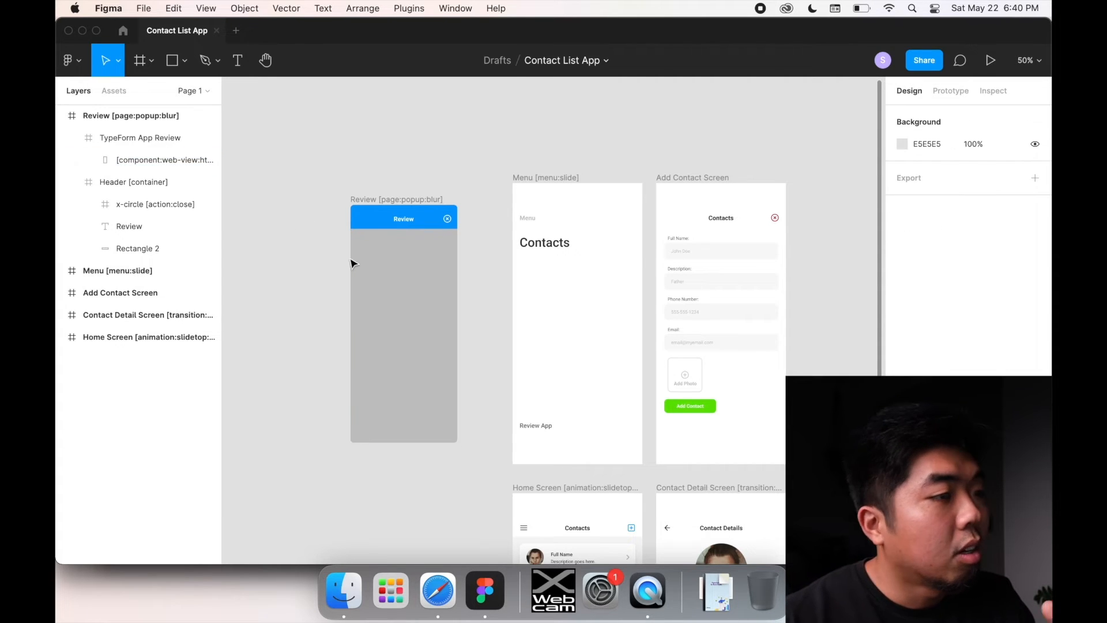
{"action": "left_click", "coordinate": [423, 306]}
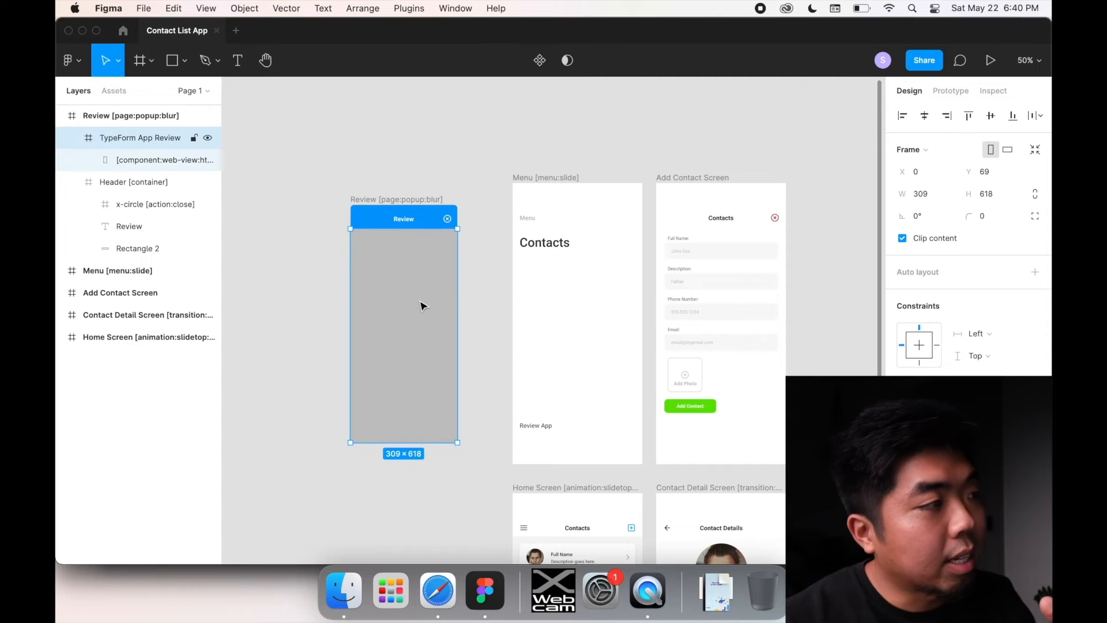
{"action": "double_click", "coordinate": [168, 162]}
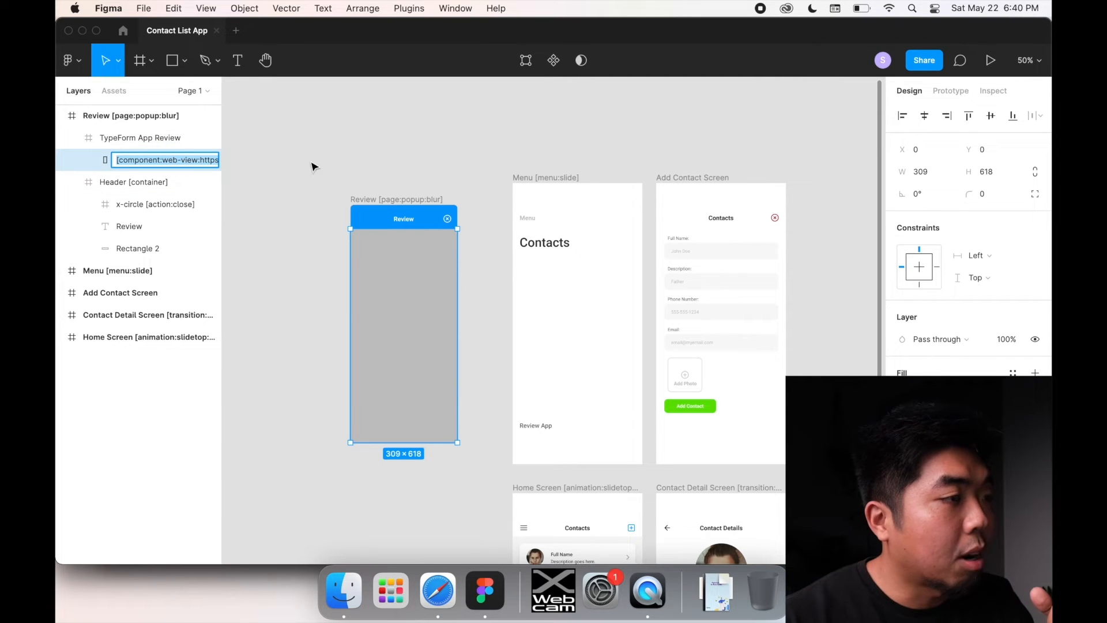
{"action": "left_click", "coordinate": [275, 180]}
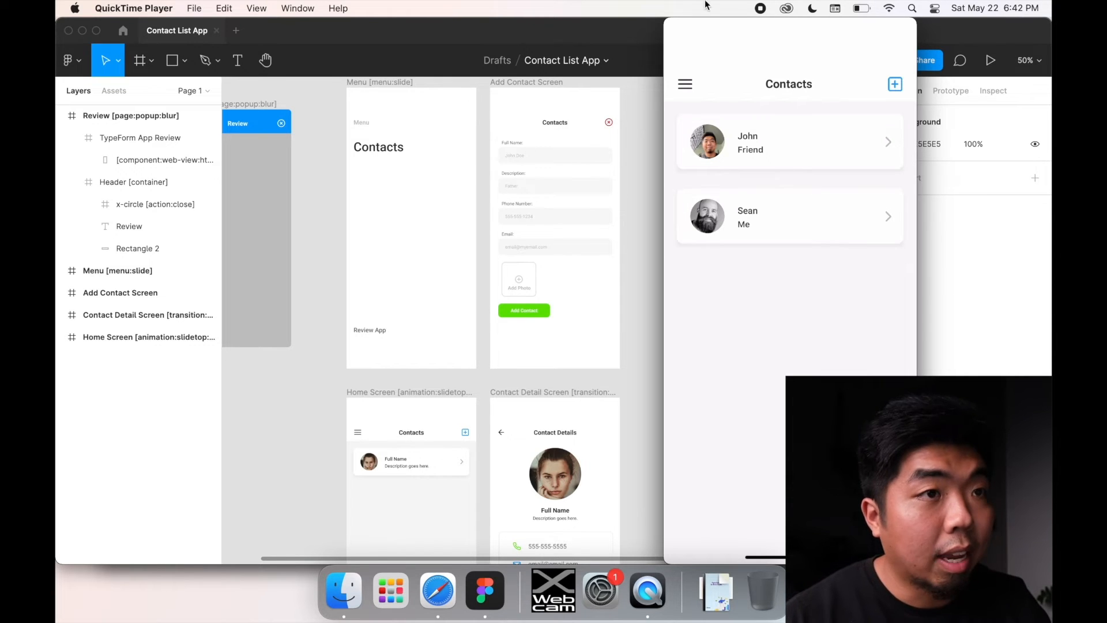
{"action": "left_click_drag", "start_coordinate": [725, 27], "coordinate": [419, 28]}
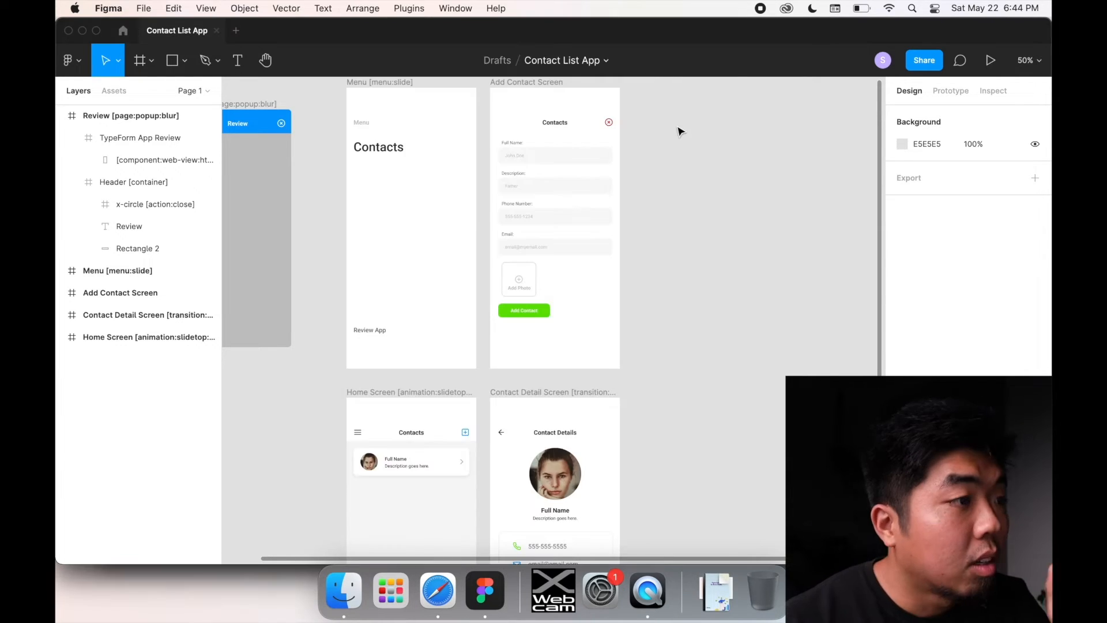
- Select the Add Contact Screen frame in Figma
{"action": "scroll", "coordinate": [568, 105], "scroll_direction": "up", "scroll_amount": 1}
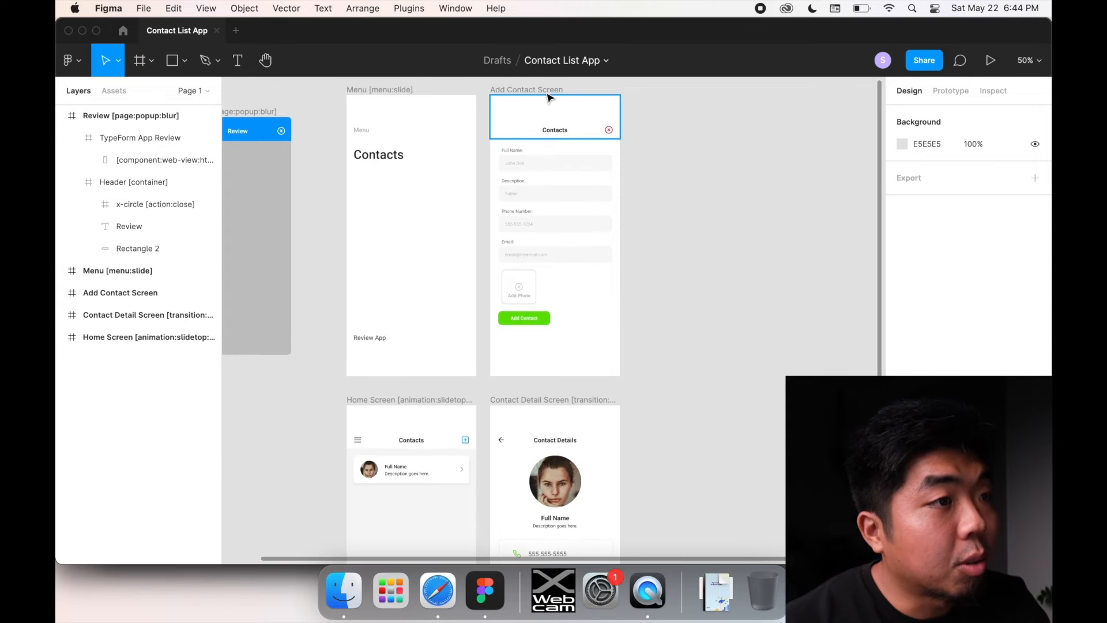
{"action": "left_click", "coordinate": [549, 91]}
{"action": "left_click", "coordinate": [550, 92]}
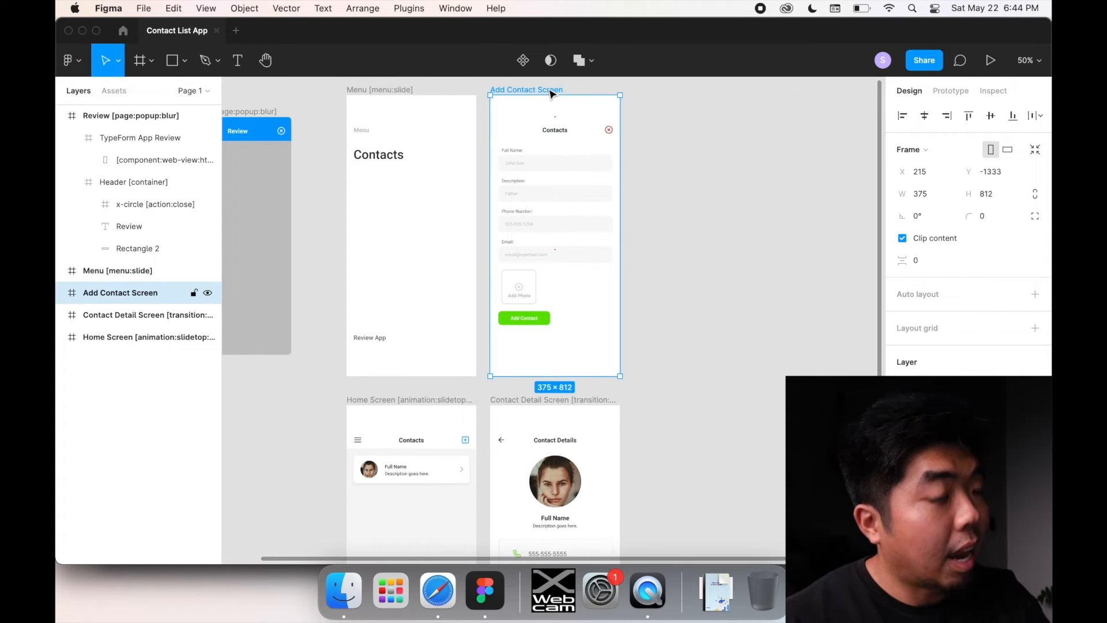
{"action": "scroll", "coordinate": [599, 140], "scroll_direction": "right", "scroll_amount": 3}
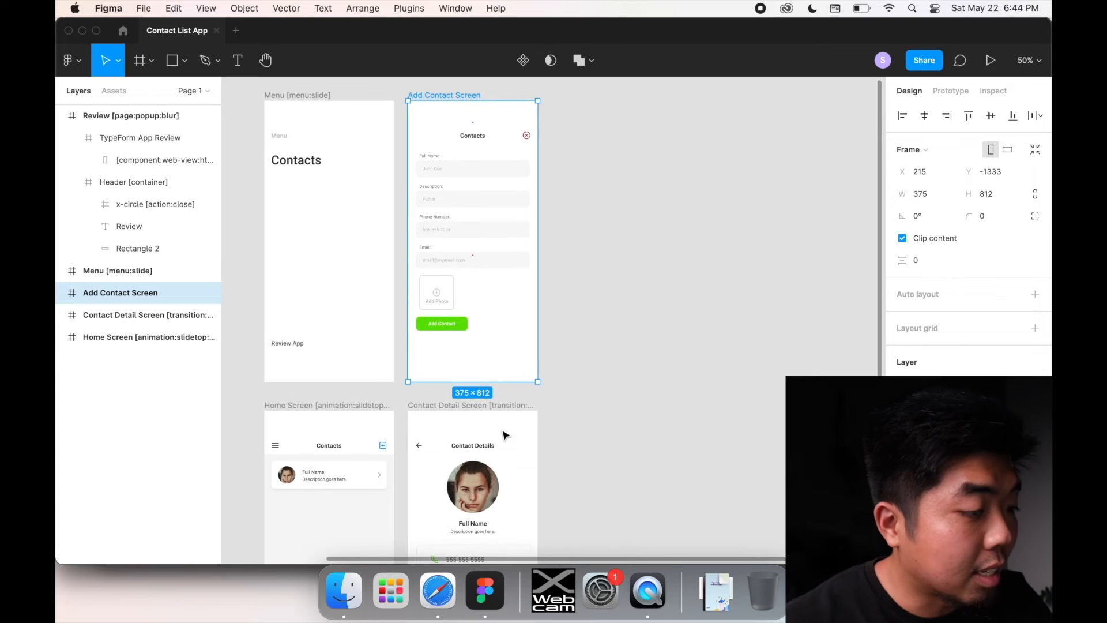
- In Notion, collapse Components and expand the Forms tag table
{"action": "left_click", "coordinate": [438, 589]}
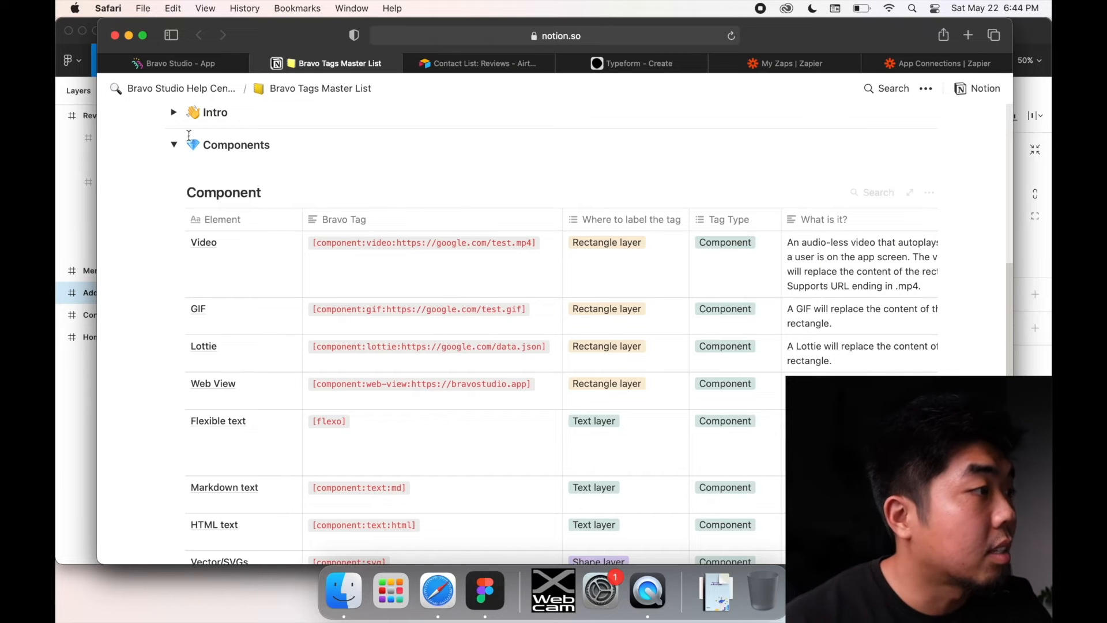
{"action": "left_click", "coordinate": [173, 145]}
{"action": "scroll", "coordinate": [192, 167], "scroll_direction": "up", "scroll_amount": 3}
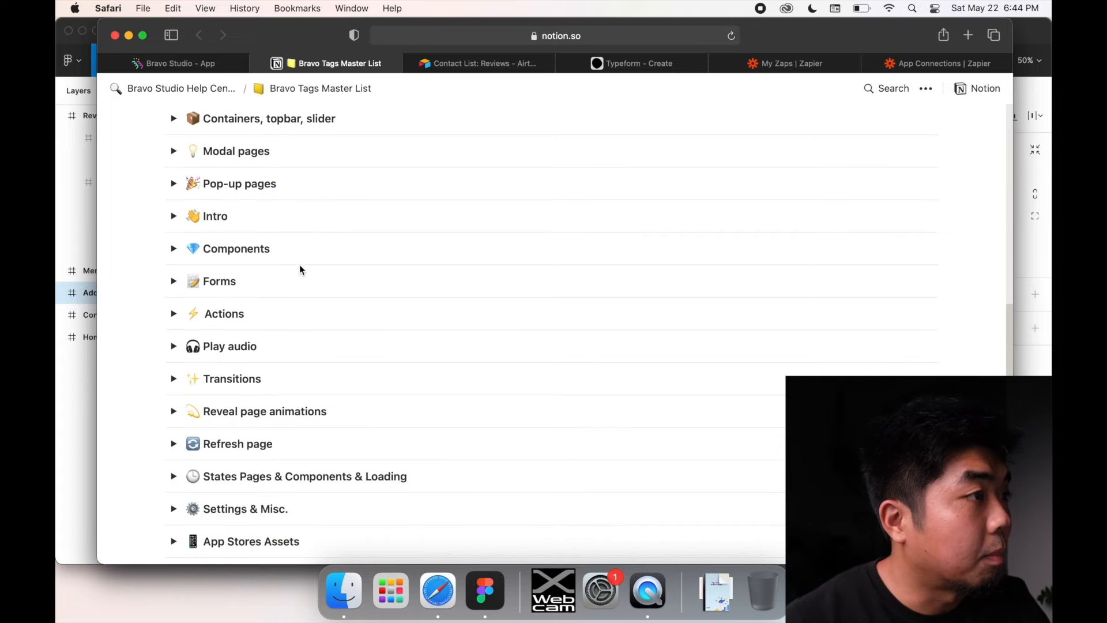
{"action": "scroll", "coordinate": [300, 264], "scroll_direction": "down", "scroll_amount": 2}
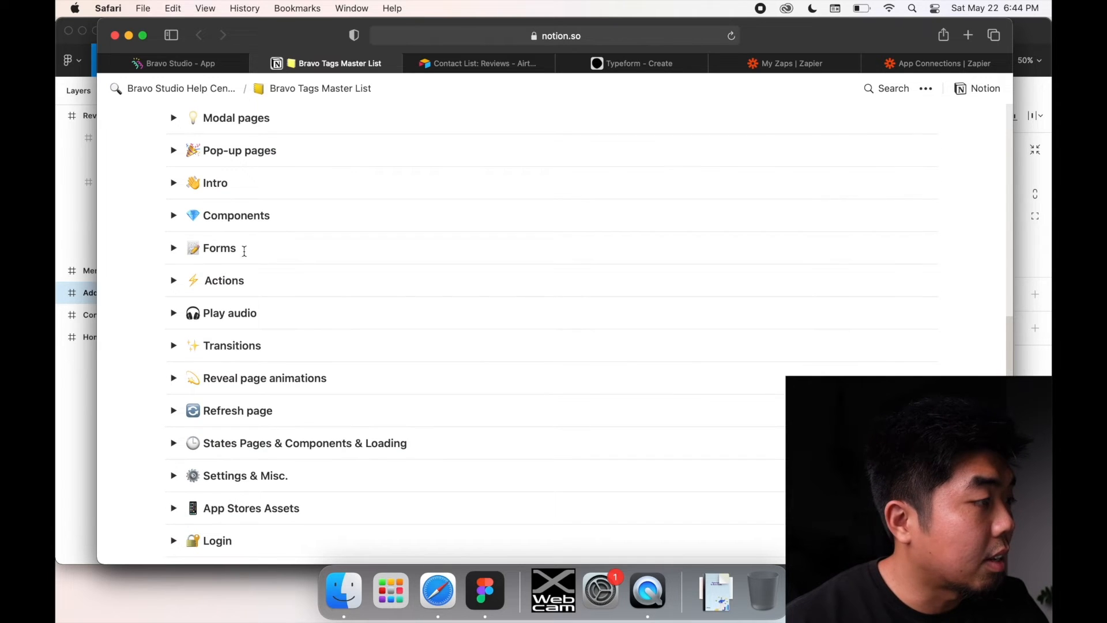
{"action": "left_click", "coordinate": [174, 250]}
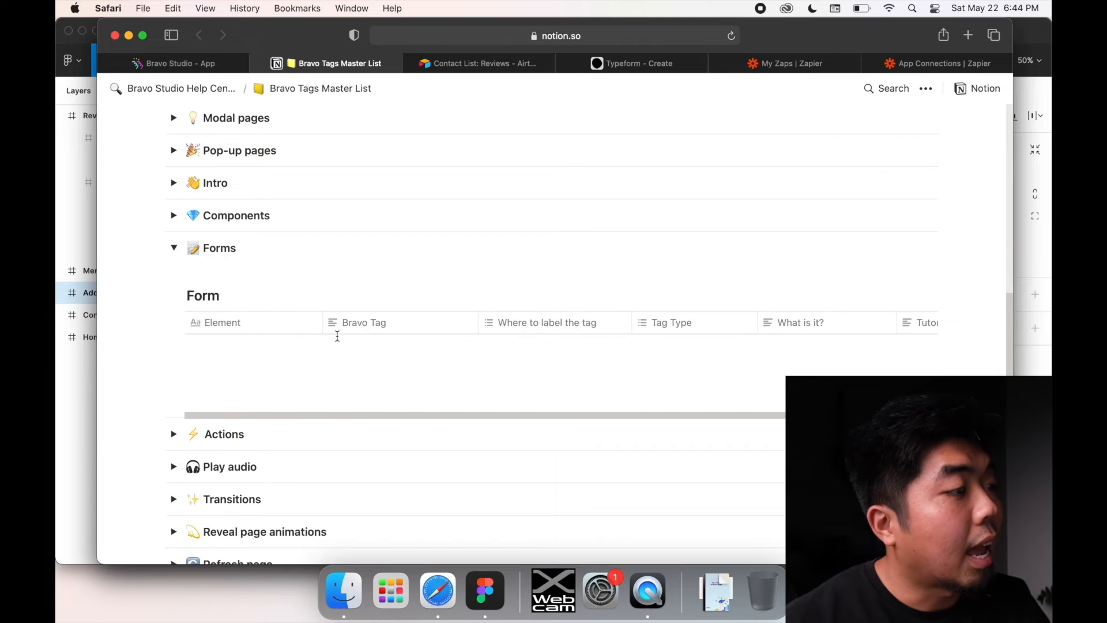
{"action": "scroll", "coordinate": [337, 350], "scroll_direction": "down", "scroll_amount": 5}
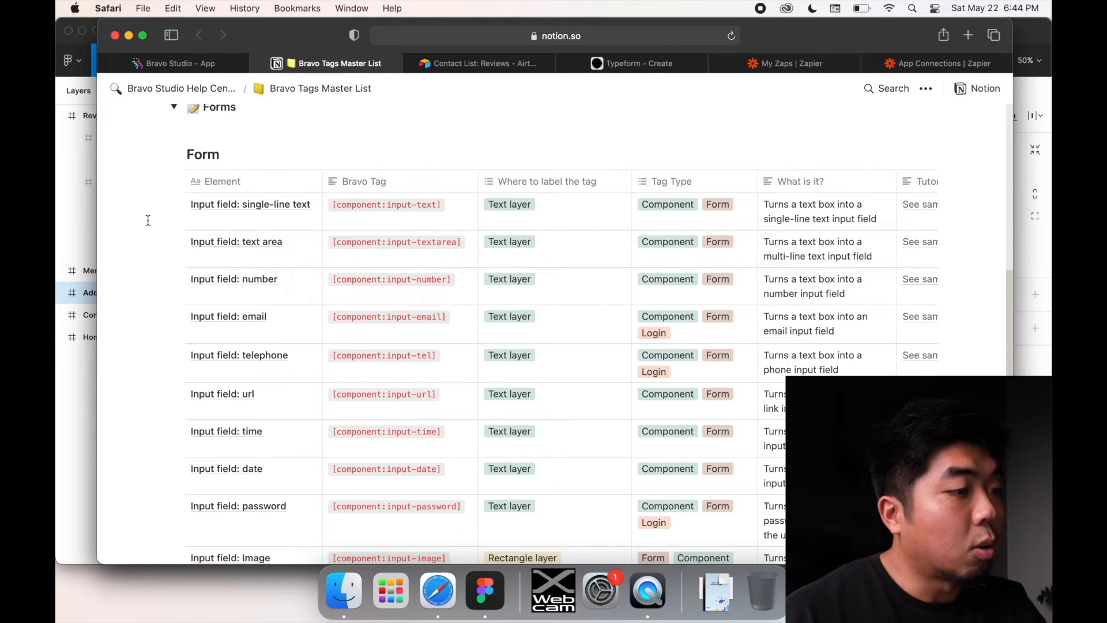
- Compare the Forms table's input, image and submit tags against the Figma design
{"action": "left_click", "coordinate": [72, 203]}
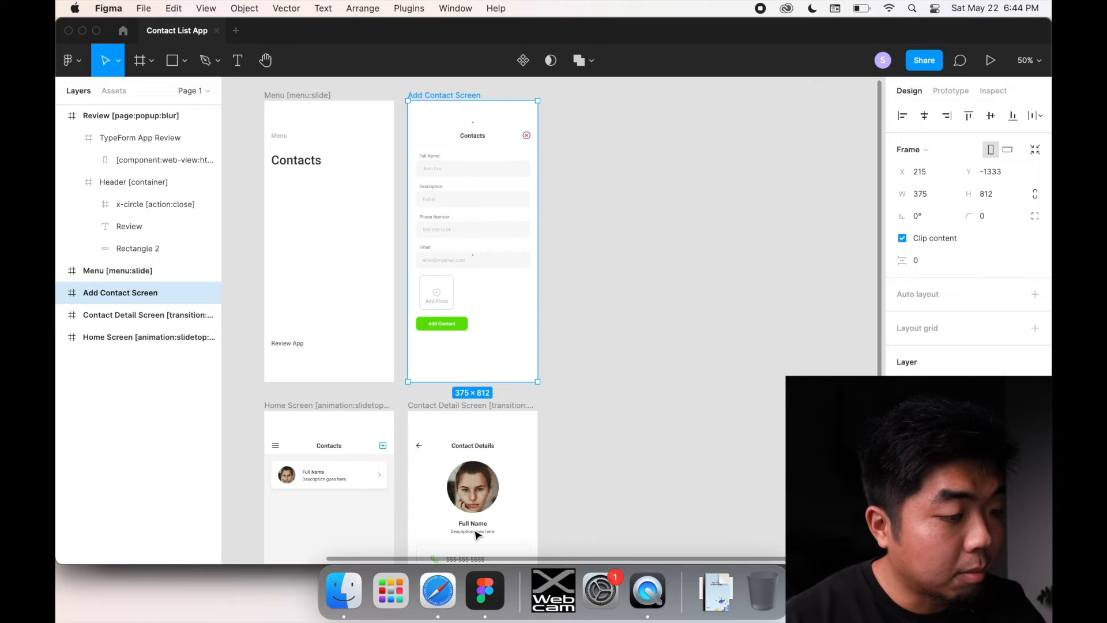
{"action": "left_click", "coordinate": [438, 591]}
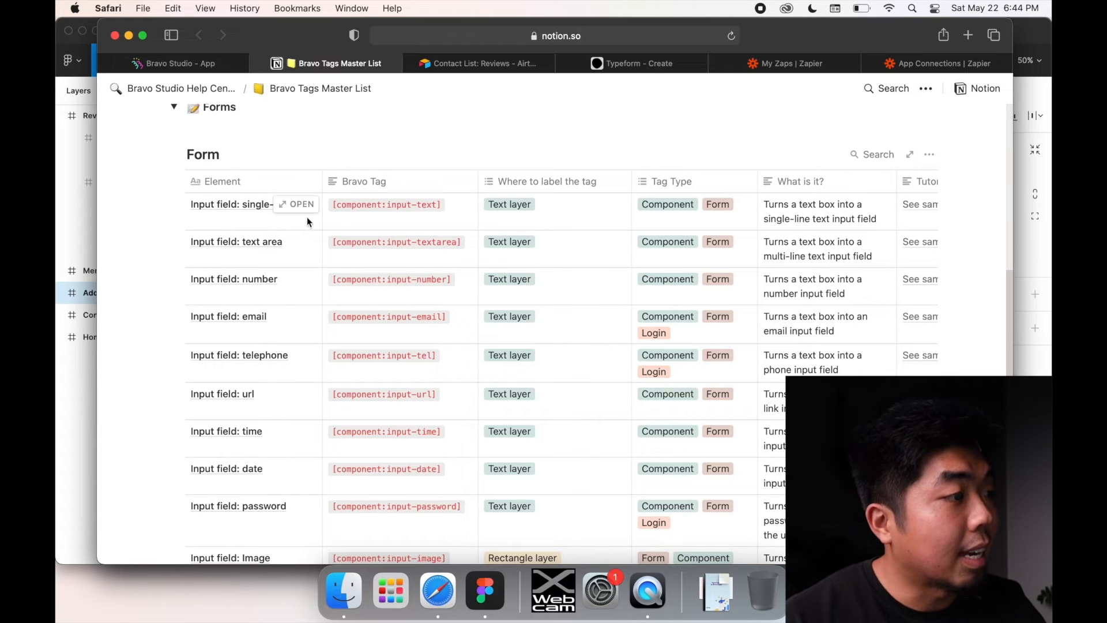
{"action": "scroll", "coordinate": [164, 254], "scroll_direction": "down", "scroll_amount": 2}
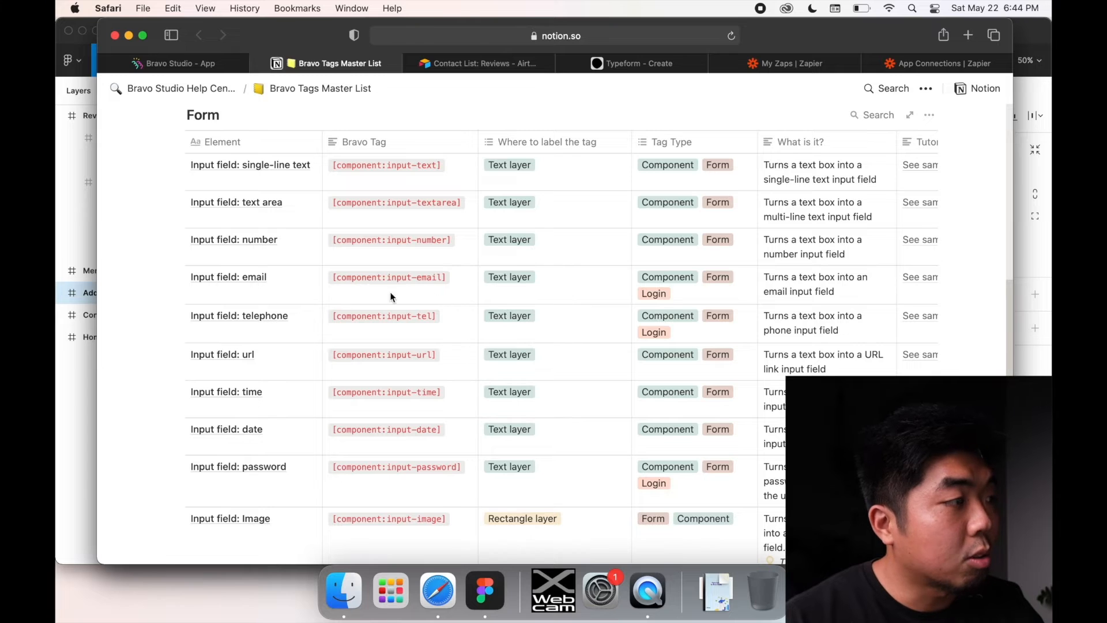
{"action": "key", "text": "super+Tab"}
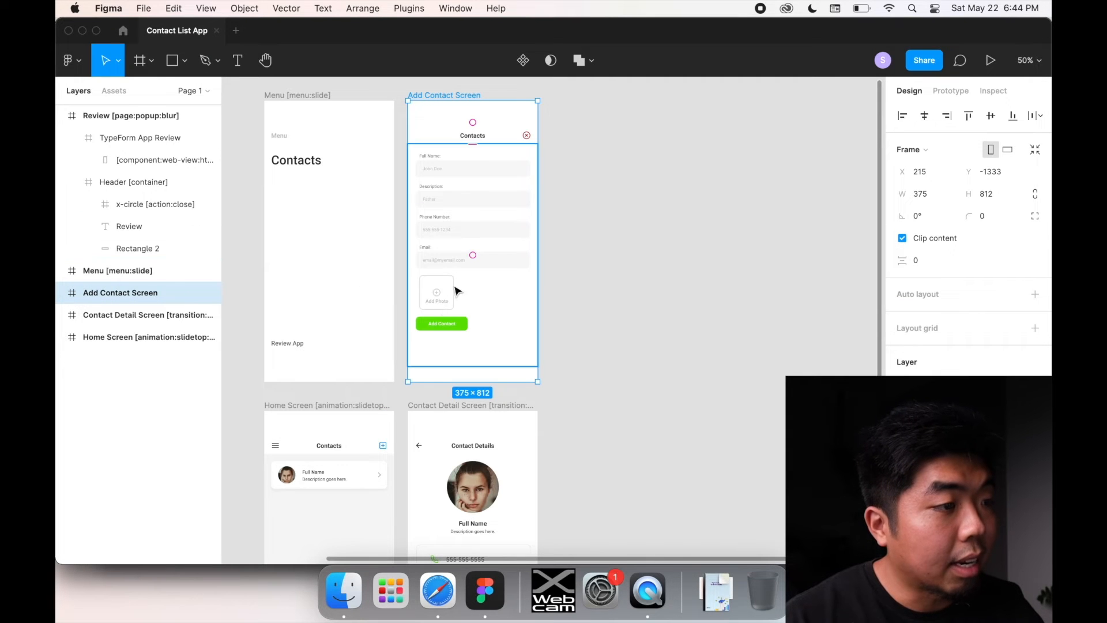
{"action": "left_click", "coordinate": [439, 585]}
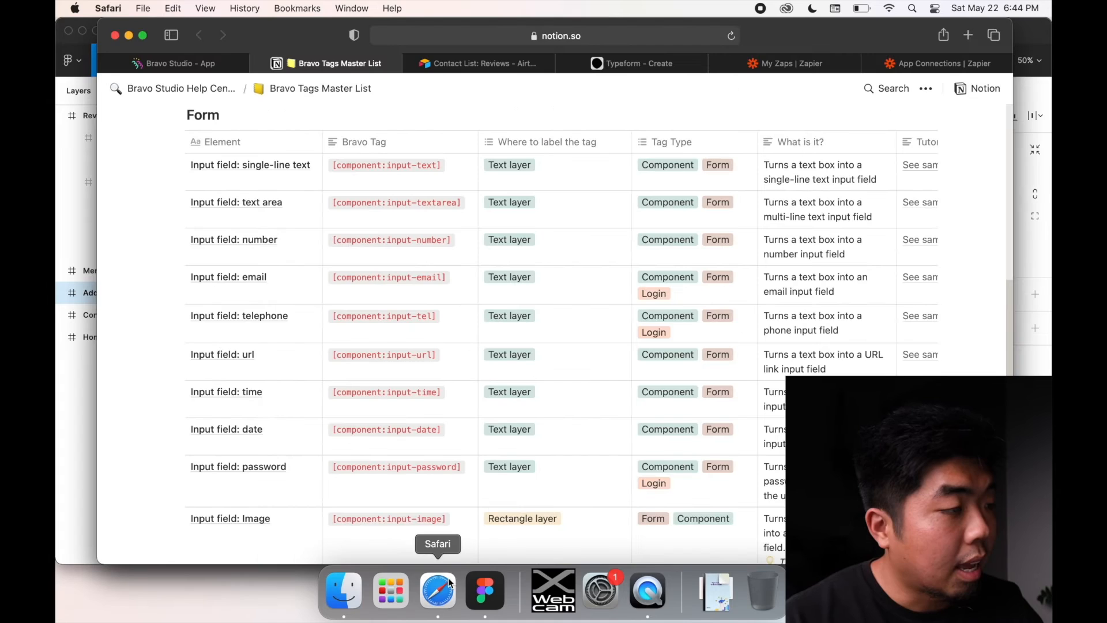
{"action": "scroll", "coordinate": [222, 397], "scroll_direction": "down", "scroll_amount": 5}
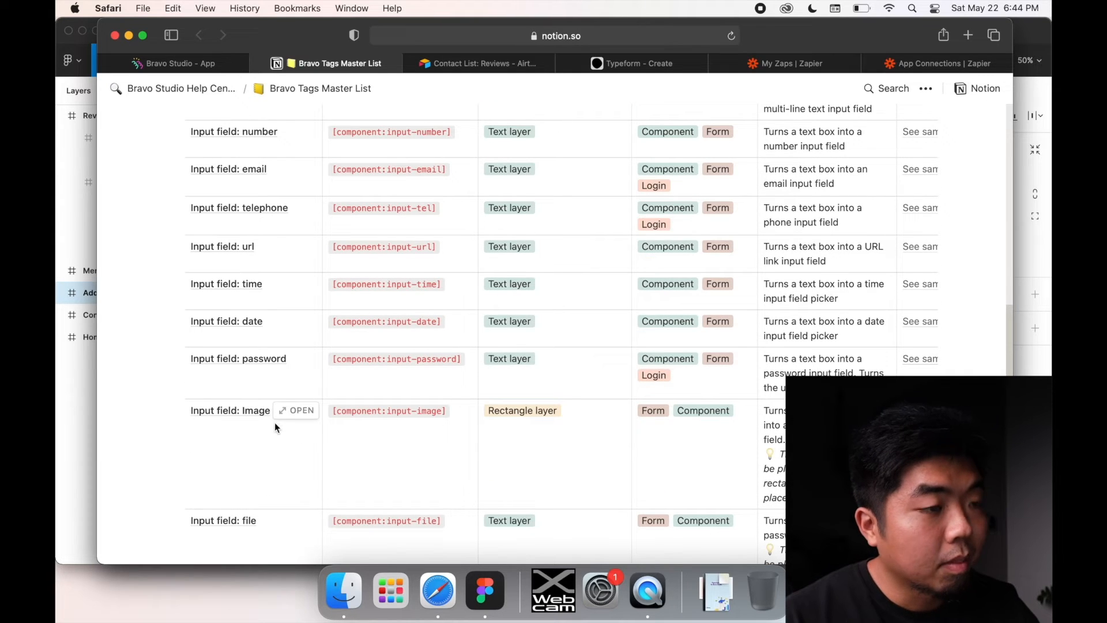
{"action": "scroll", "coordinate": [519, 431], "scroll_direction": "up", "scroll_amount": 6}
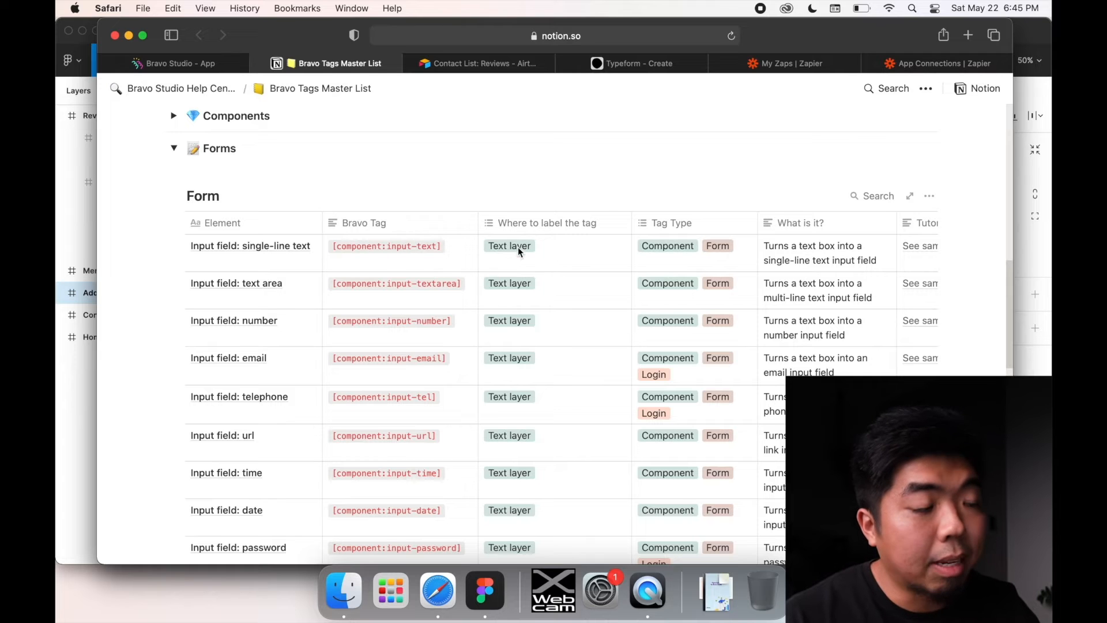
{"action": "scroll", "coordinate": [522, 333], "scroll_direction": "down", "scroll_amount": 10}
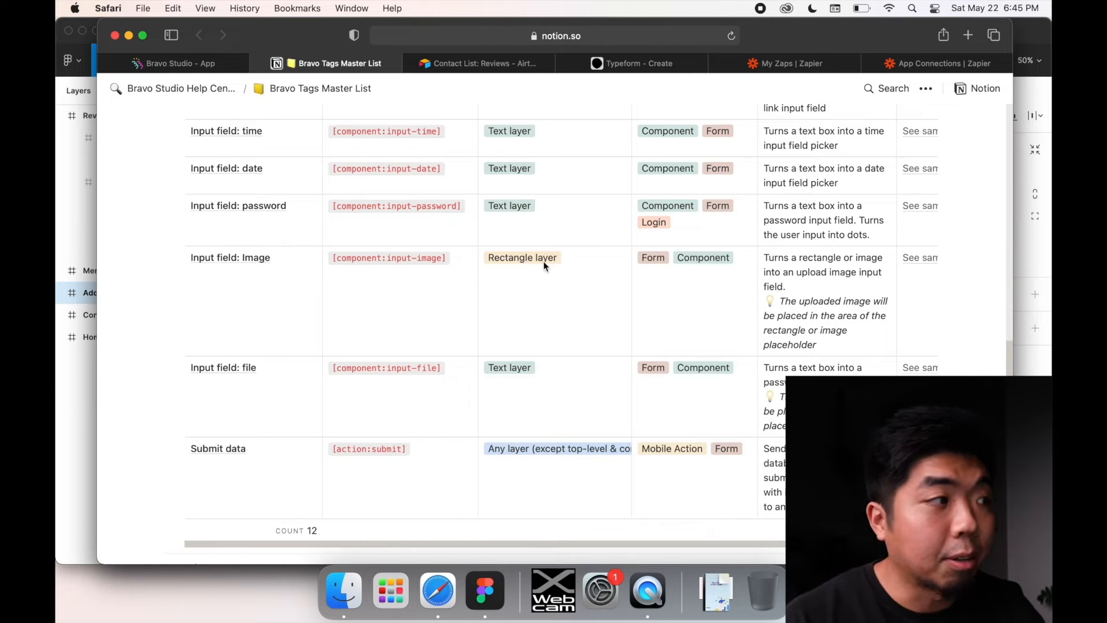
{"action": "left_click", "coordinate": [68, 214]}
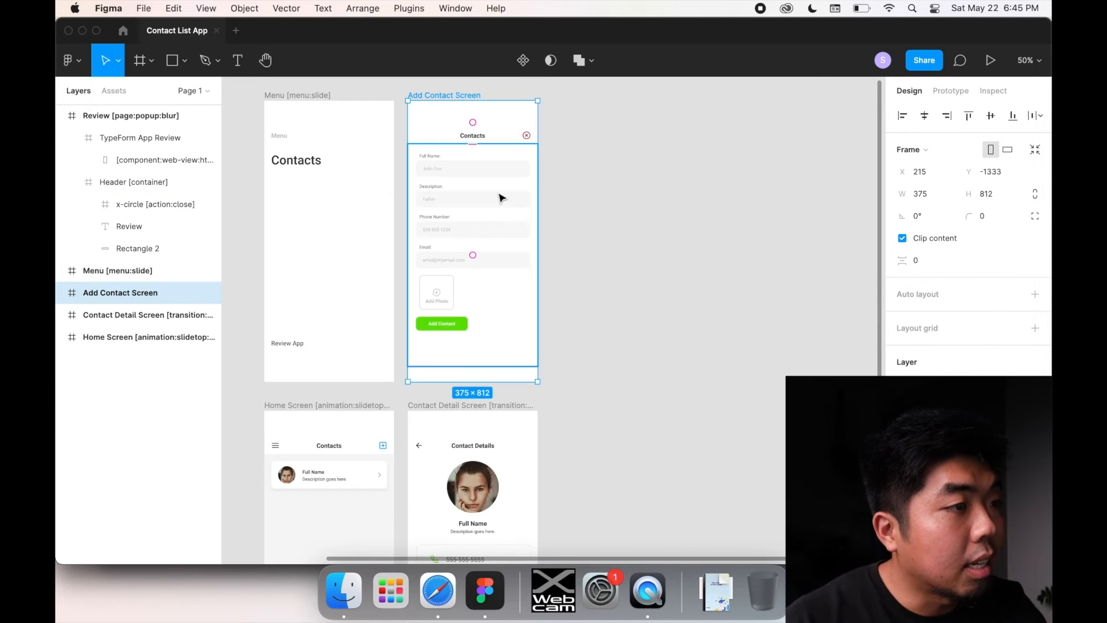
- Expand the form container down to the Name field group and zoom into the inputs
{"action": "left_click", "coordinate": [481, 169]}
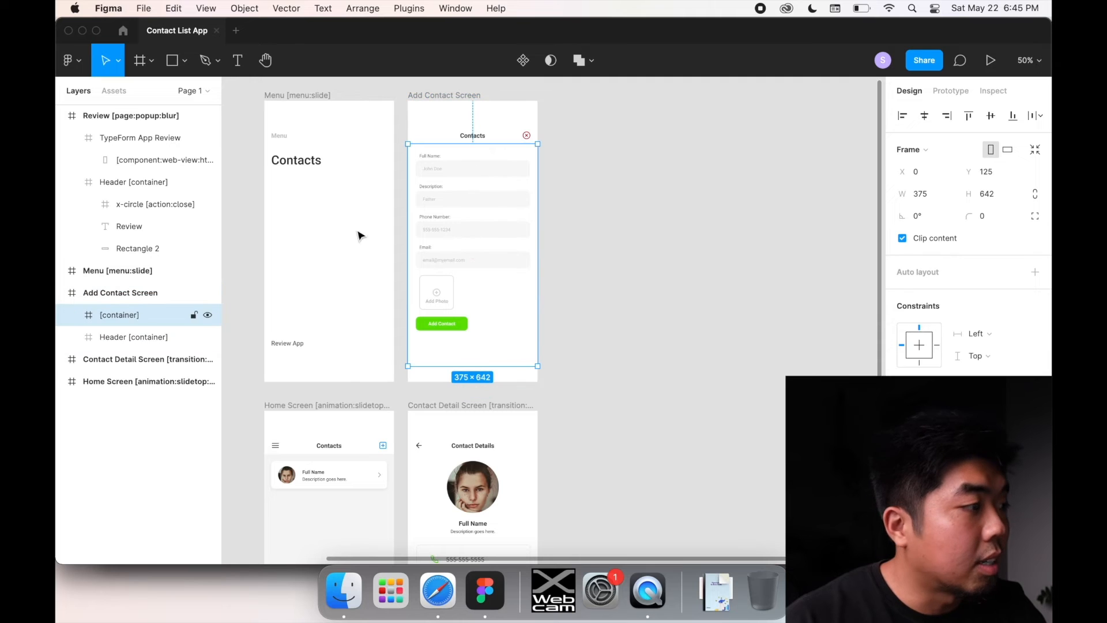
{"action": "left_click", "coordinate": [72, 315]}
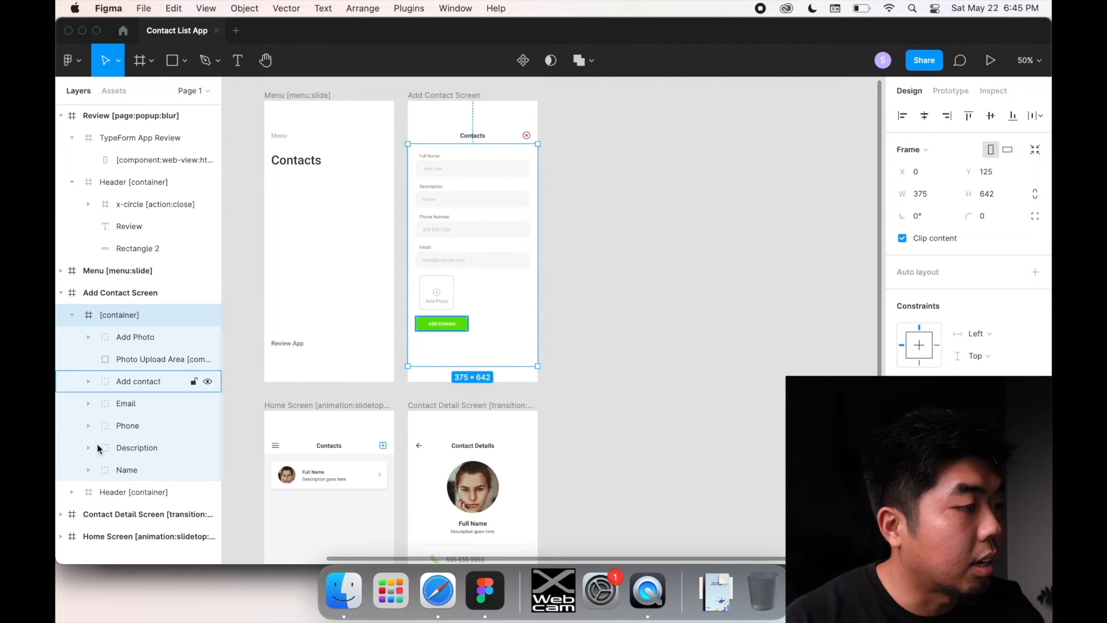
{"action": "left_click", "coordinate": [125, 467]}
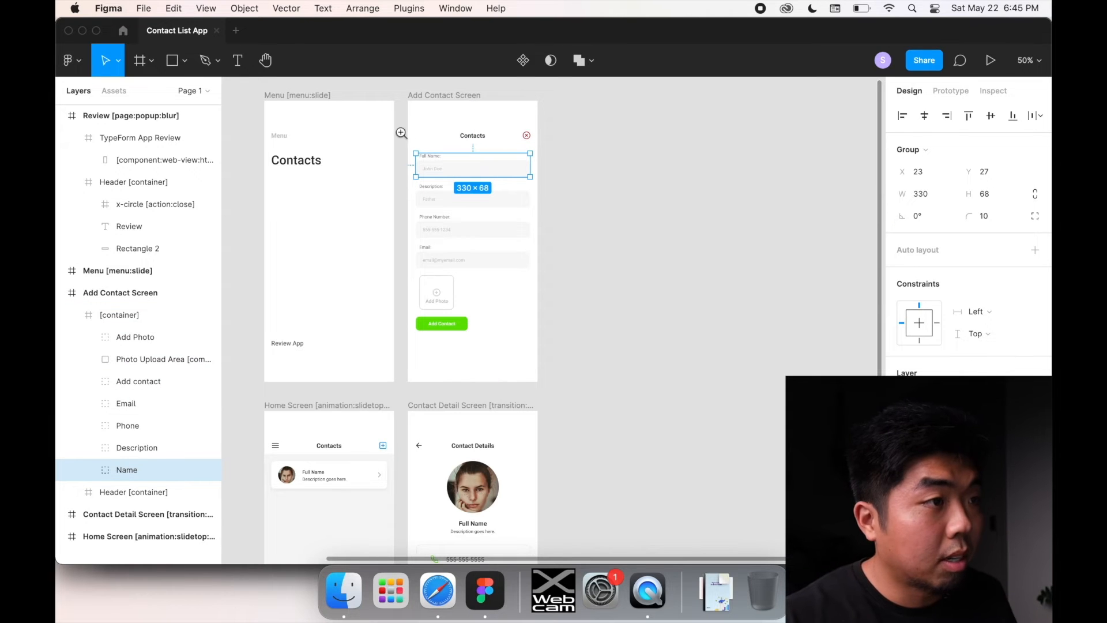
{"action": "left_click_drag", "start_coordinate": [401, 132], "coordinate": [570, 330]}
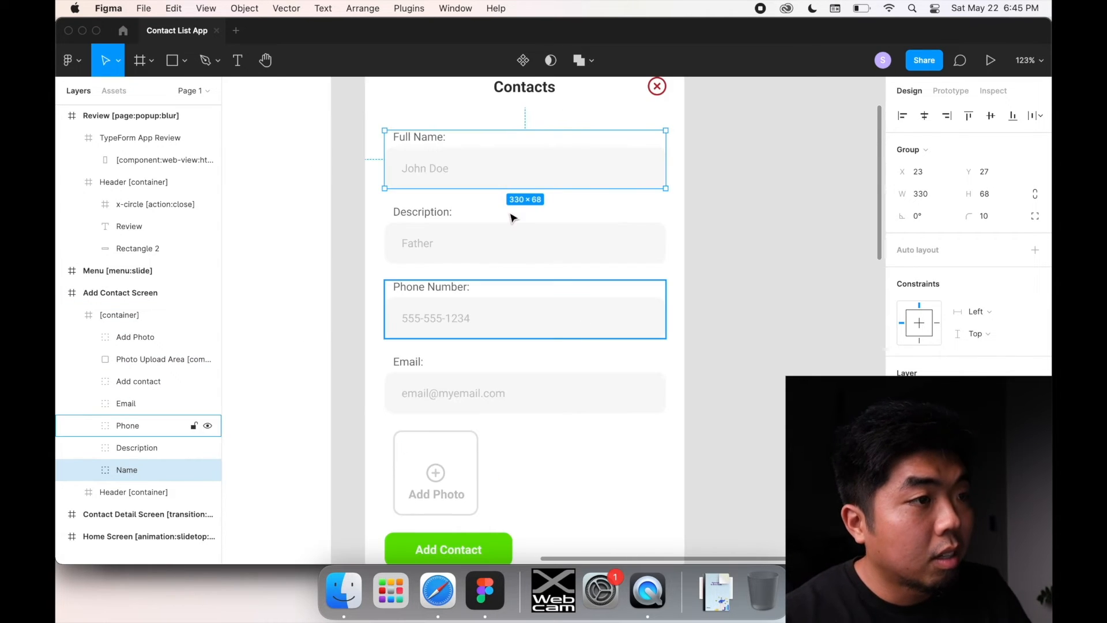
{"action": "left_click", "coordinate": [88, 470]}
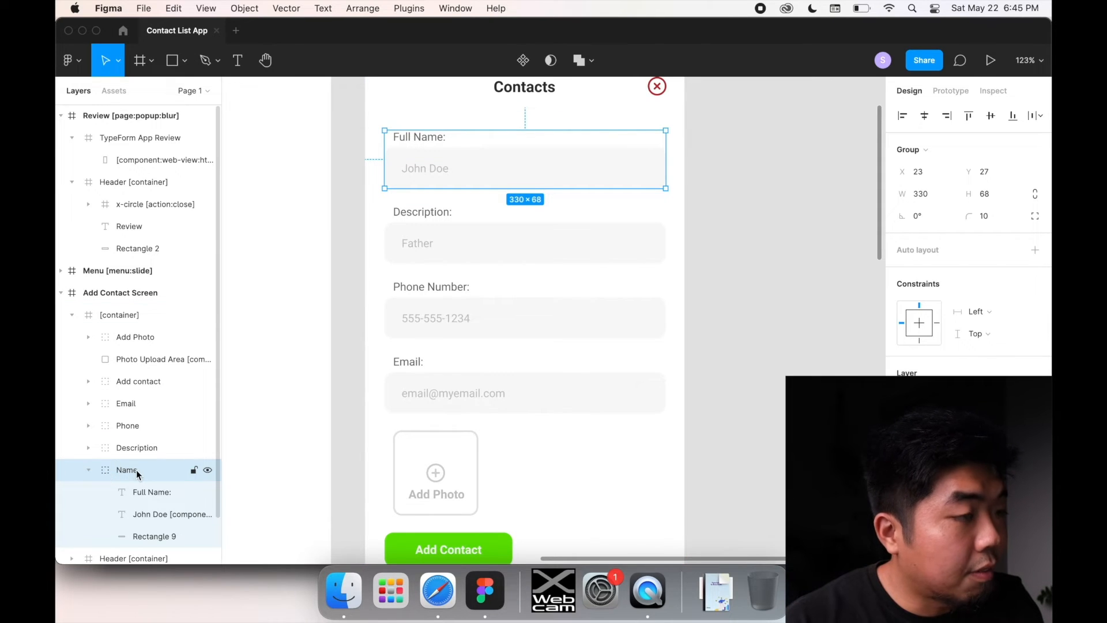
{"action": "scroll", "coordinate": [133, 474], "scroll_direction": "down", "scroll_amount": 2}
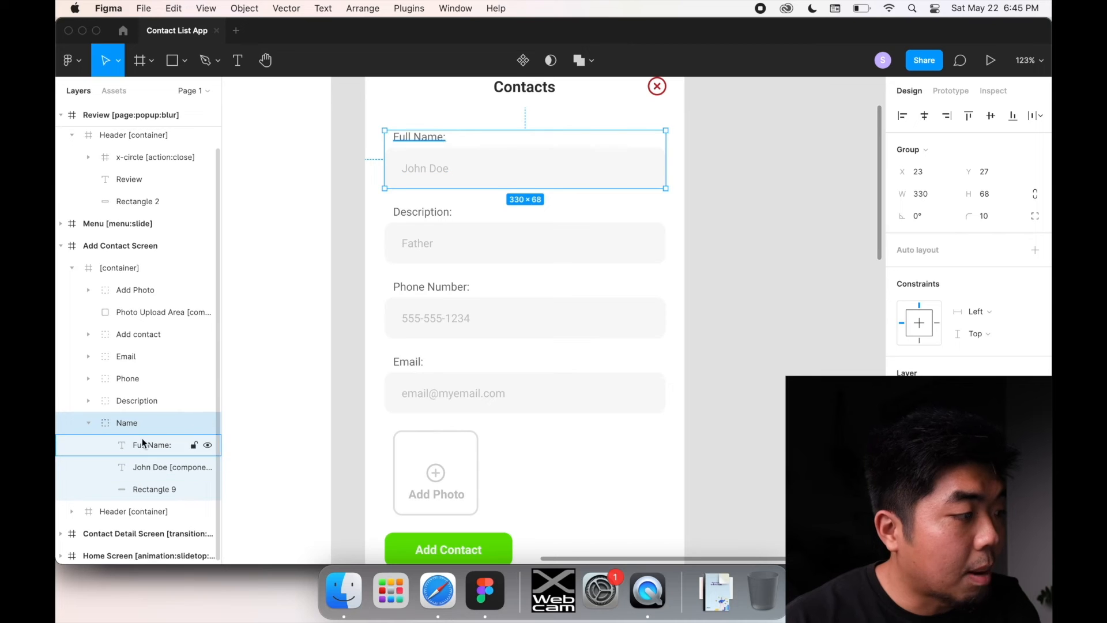
- Confirm the John Doe placeholder layer under Name is tagged [component:input-text]
{"action": "left_click", "coordinate": [152, 467]}
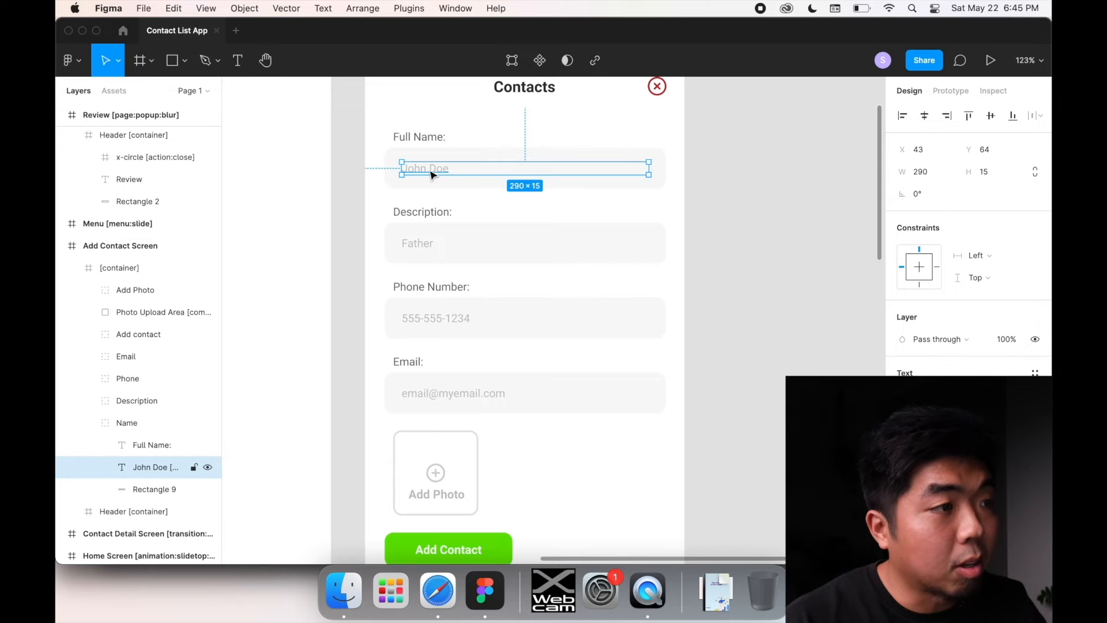
{"action": "double_click", "coordinate": [151, 466]}
{"action": "left_click_drag", "start_coordinate": [168, 466], "coordinate": [236, 476]}
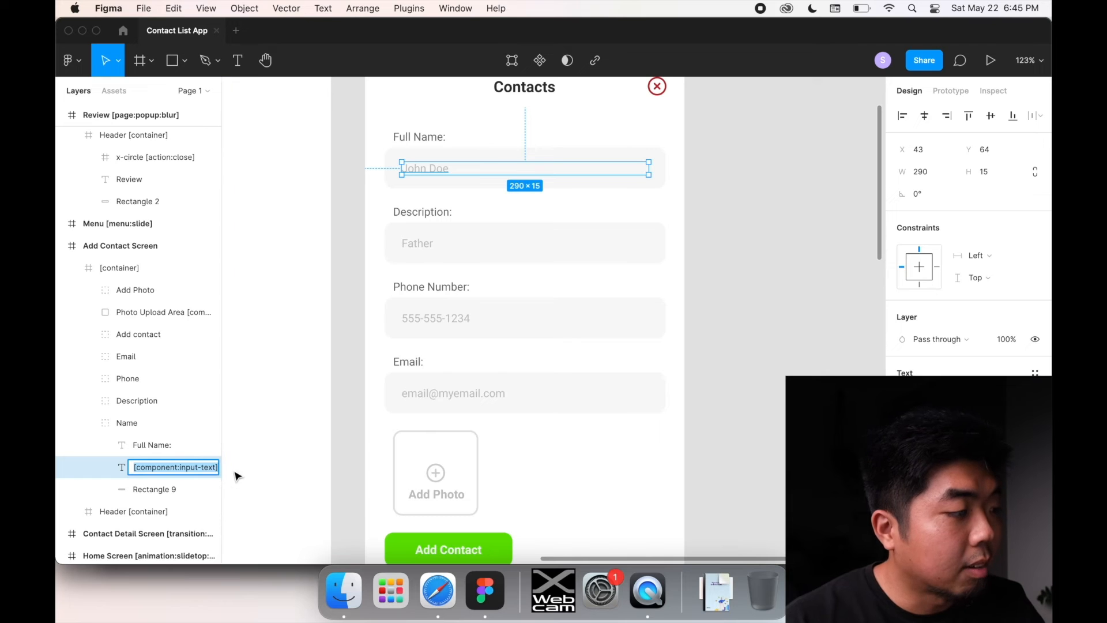
{"action": "left_click", "coordinate": [151, 445]}
{"action": "left_click", "coordinate": [160, 489]}
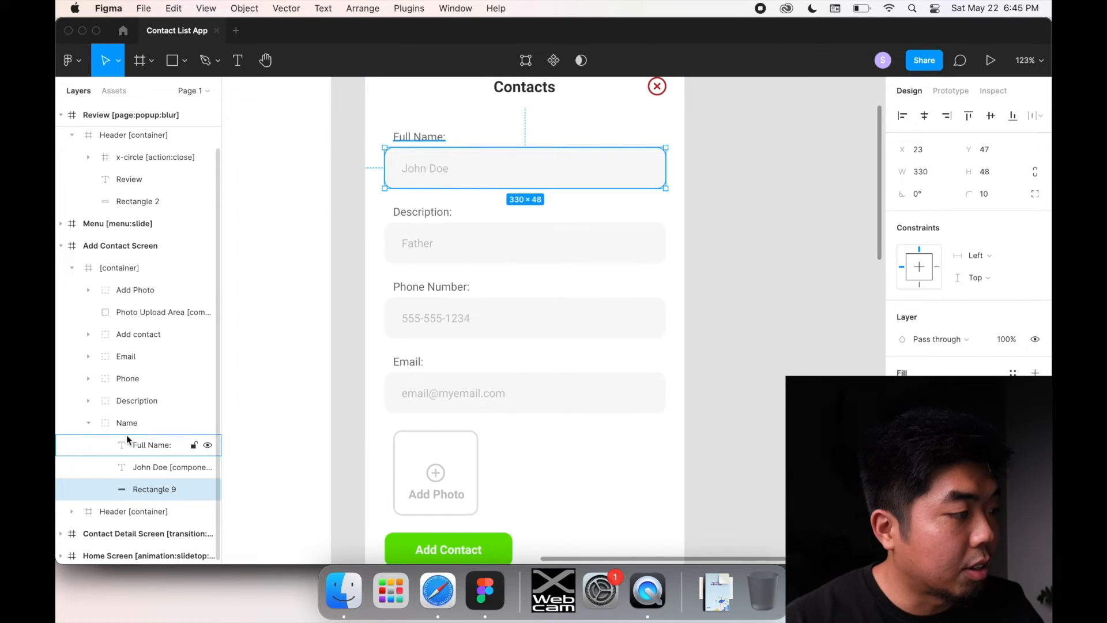
{"action": "left_click", "coordinate": [129, 425]}
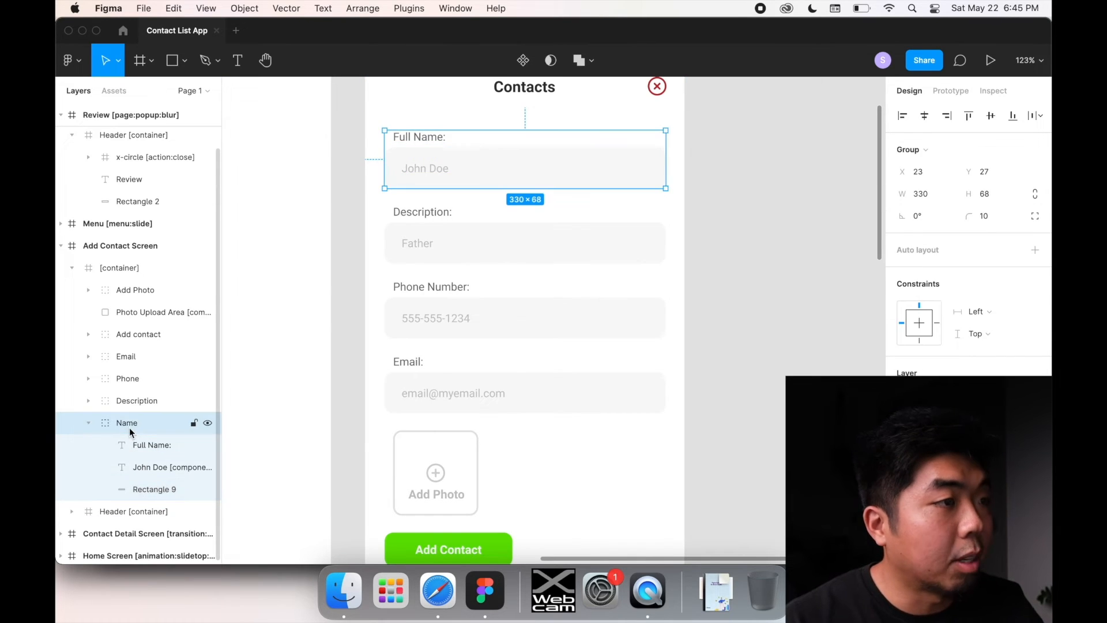
{"action": "left_click", "coordinate": [148, 468]}
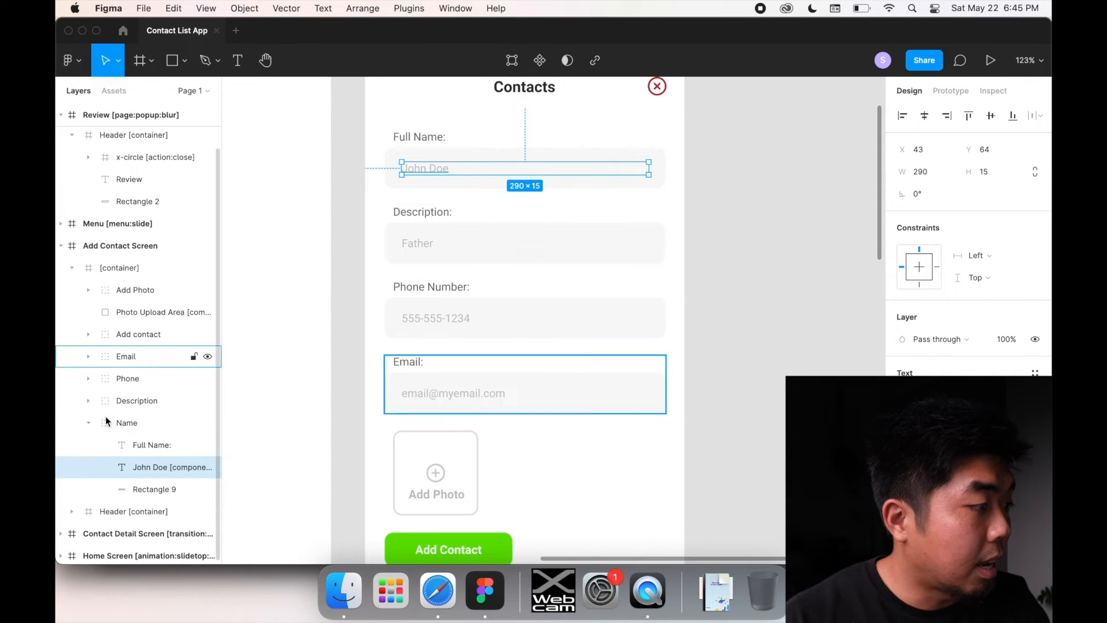
{"action": "left_click", "coordinate": [89, 422]}
- Confirm the Father placeholder layer under Description carries the [component:input-text] tag
{"action": "left_click", "coordinate": [89, 448]}
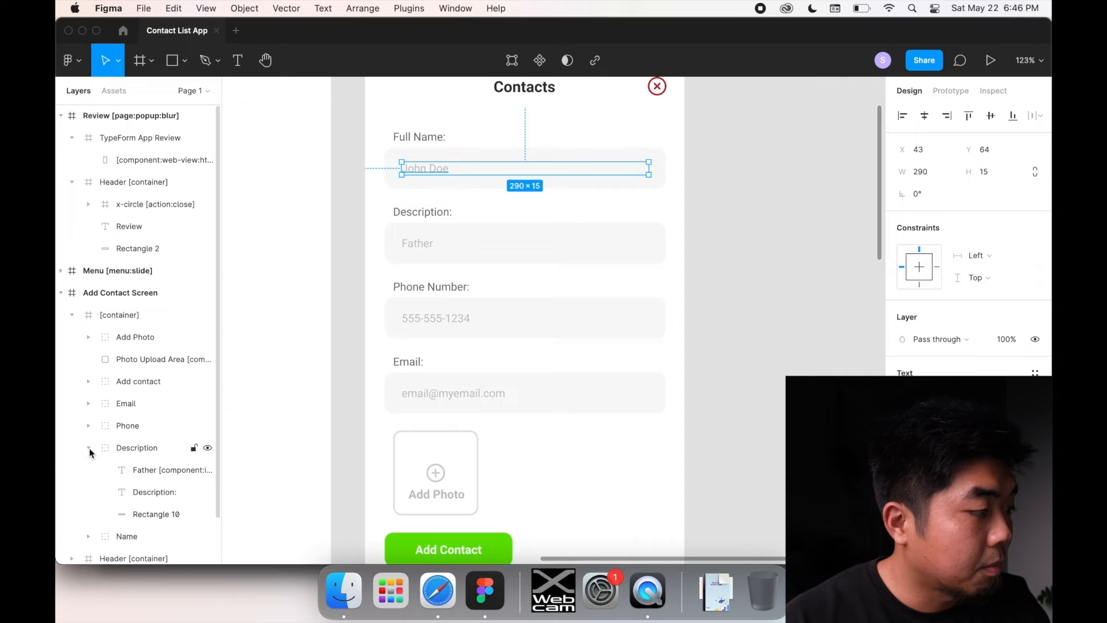
{"action": "left_click", "coordinate": [158, 469]}
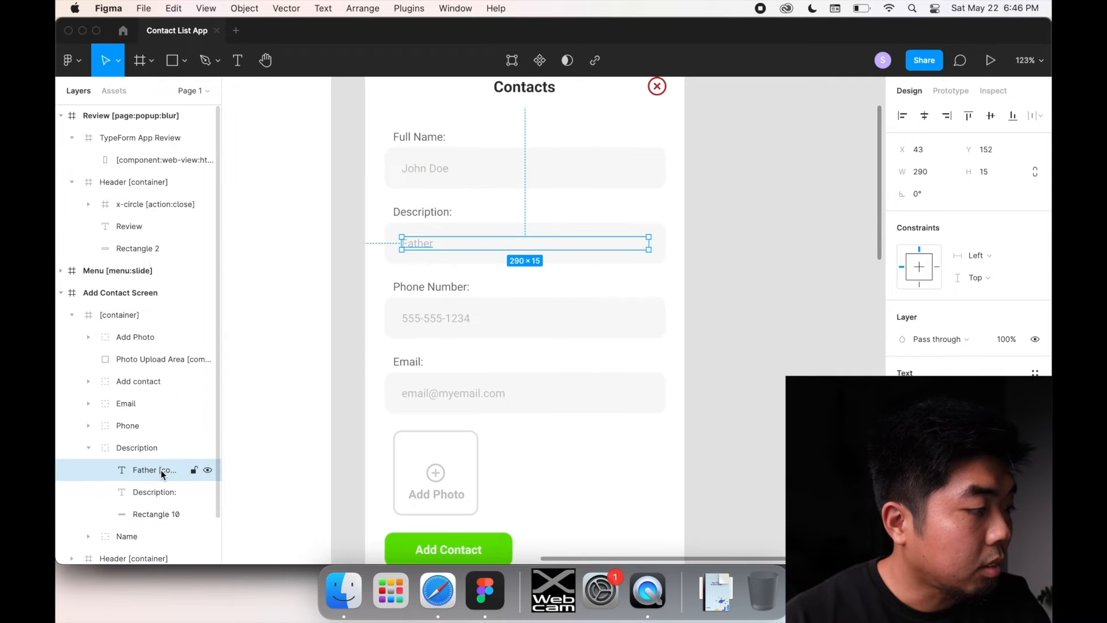
{"action": "double_click", "coordinate": [159, 470]}
{"action": "left_click", "coordinate": [160, 471]}
{"action": "left_click_drag", "start_coordinate": [160, 471], "coordinate": [218, 469]}
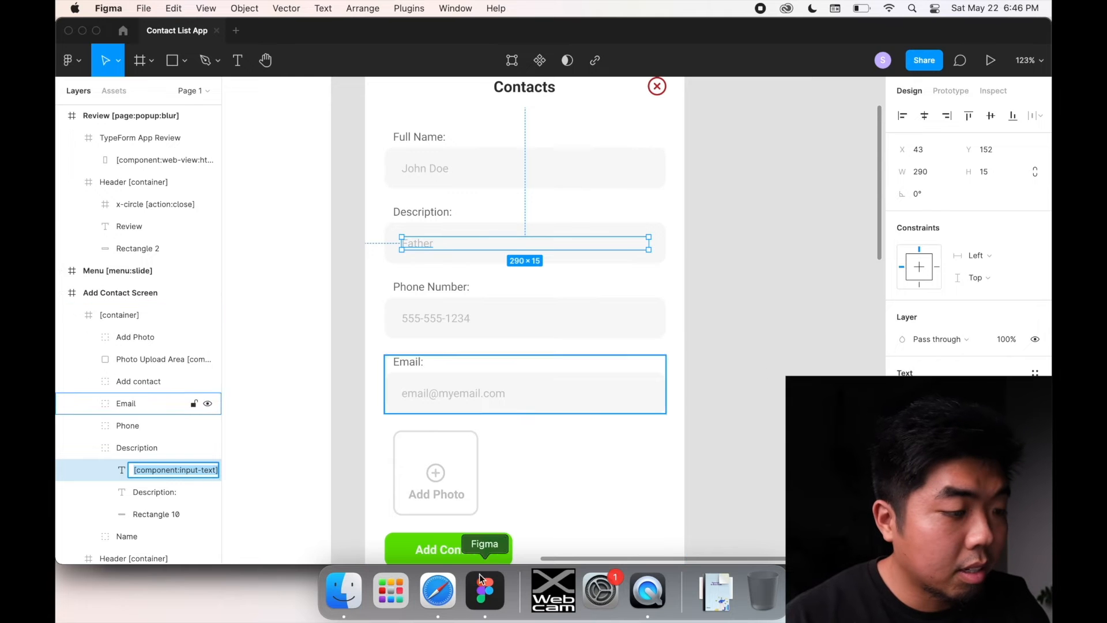
- Cross-check the tag in the Notion tag list, then return to Figma
{"action": "left_click", "coordinate": [438, 591]}
{"action": "scroll", "coordinate": [368, 230], "scroll_direction": "up", "scroll_amount": 5}
{"action": "scroll", "coordinate": [363, 240], "scroll_direction": "up", "scroll_amount": 4}
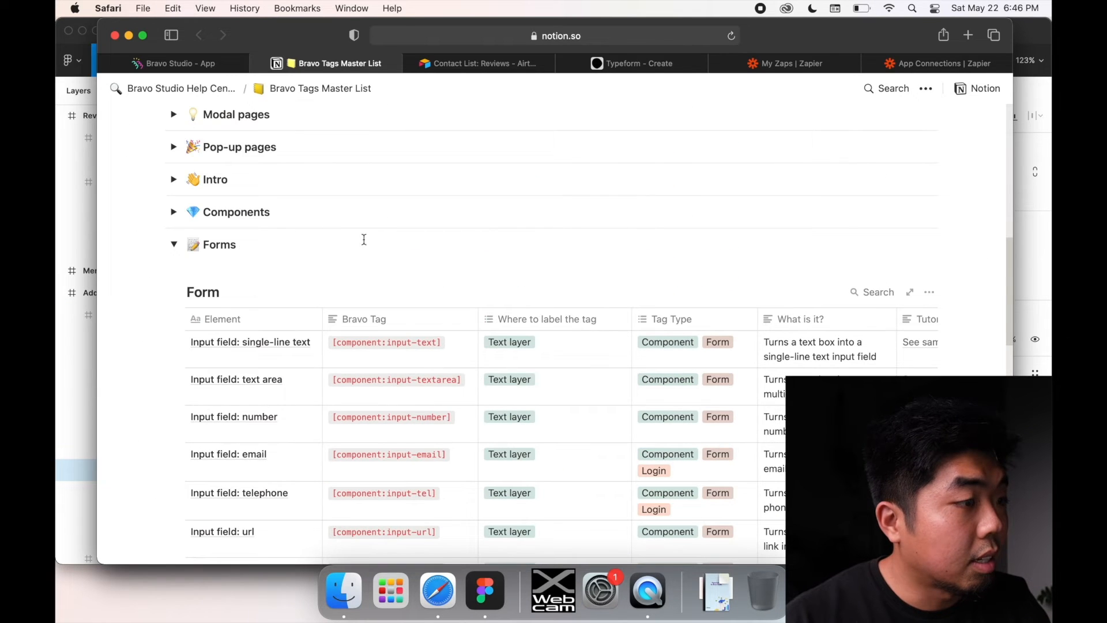
{"action": "scroll", "coordinate": [392, 242], "scroll_direction": "down", "scroll_amount": 2}
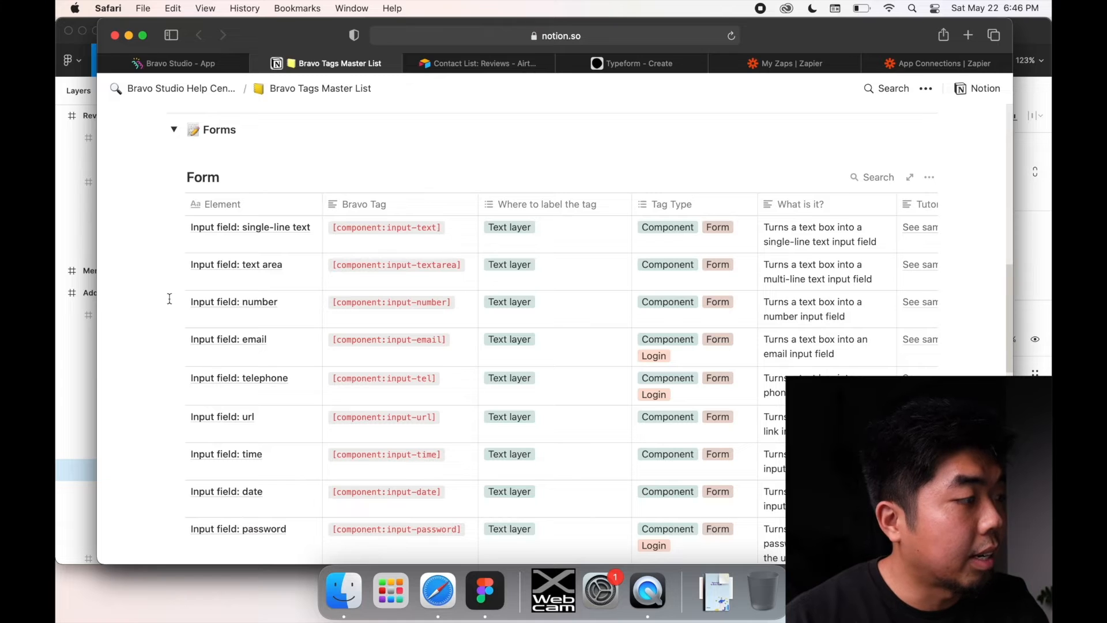
{"action": "left_click", "coordinate": [87, 369]}
{"action": "left_click", "coordinate": [88, 448]}
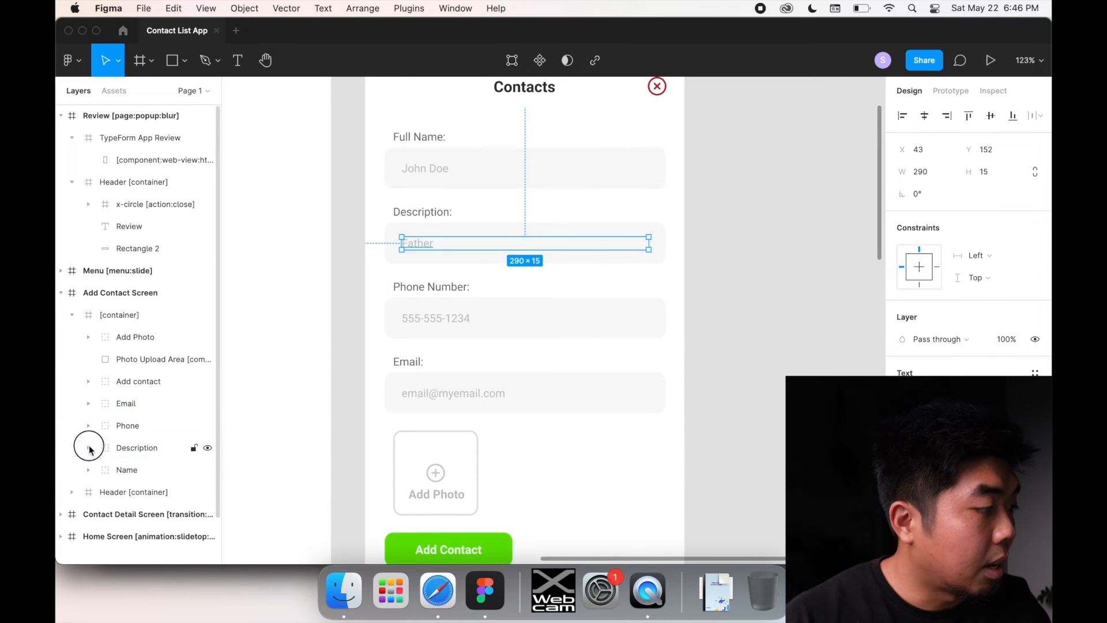
{"action": "left_click", "coordinate": [89, 425]}
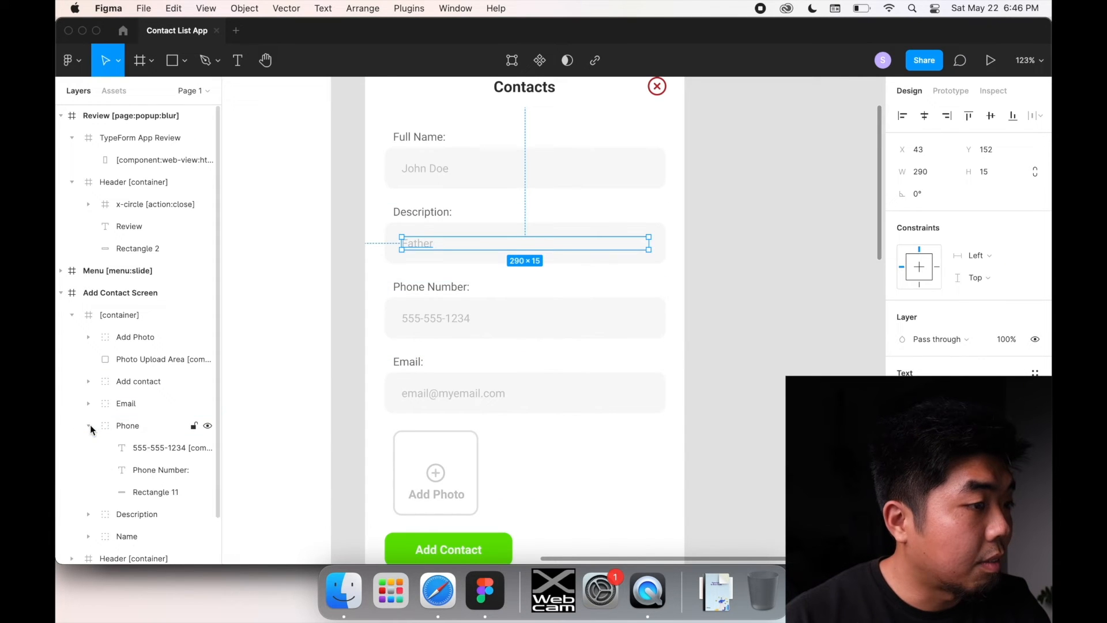
{"action": "left_click", "coordinate": [145, 449]}
{"action": "double_click", "coordinate": [167, 448]}
{"action": "left_click", "coordinate": [198, 454]}
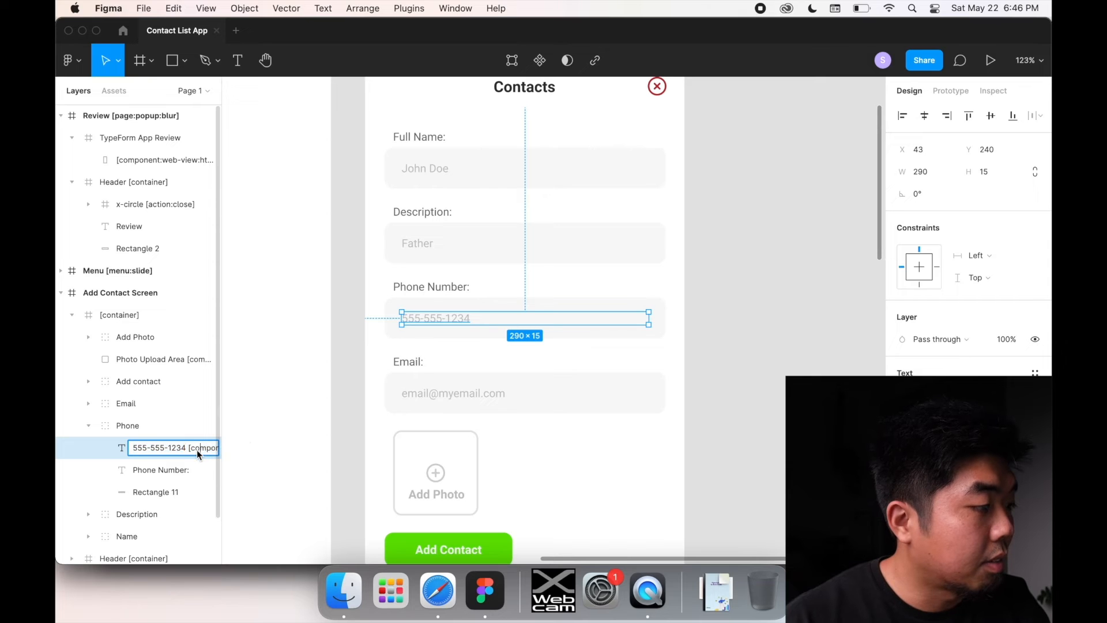
{"action": "left_click_drag", "start_coordinate": [167, 452], "coordinate": [206, 449]}
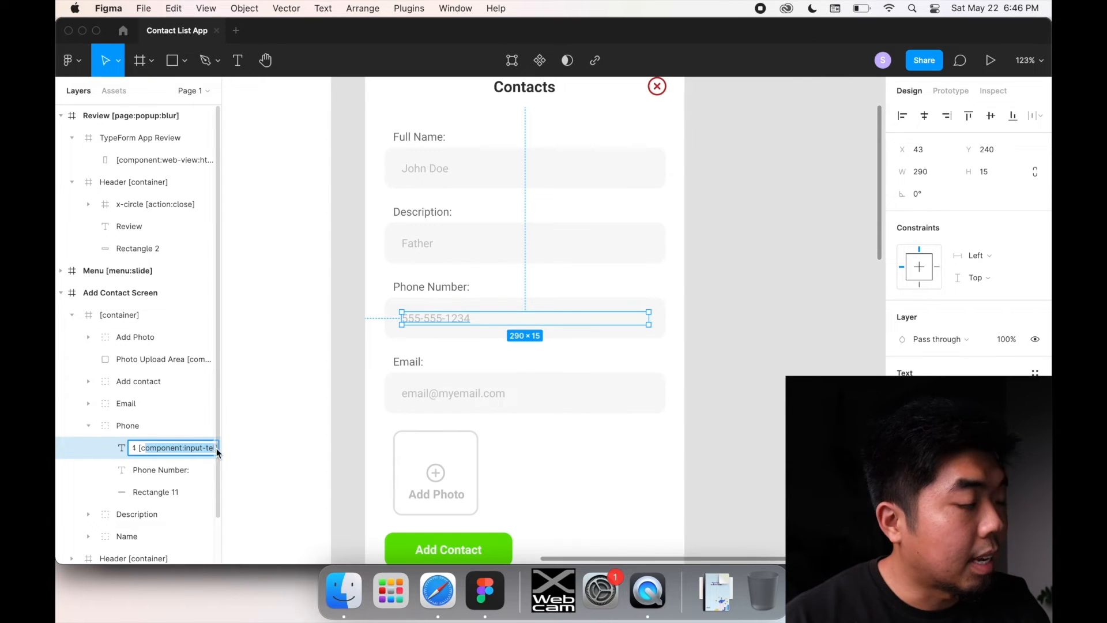
{"action": "left_click", "coordinate": [88, 427]}
{"action": "left_click", "coordinate": [88, 403]}
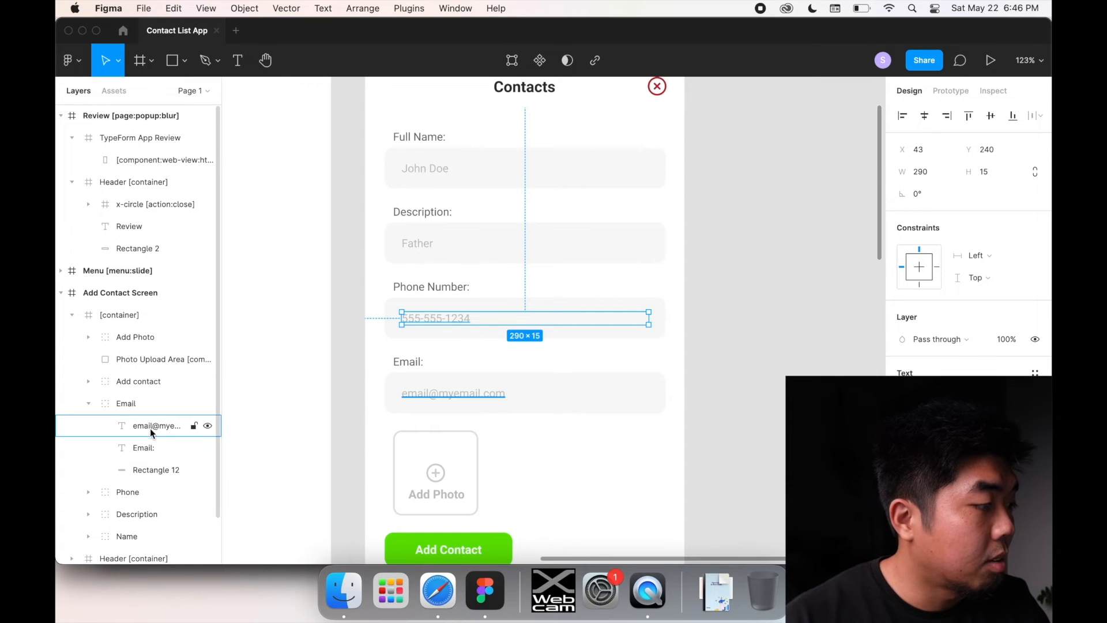
{"action": "double_click", "coordinate": [149, 427]}
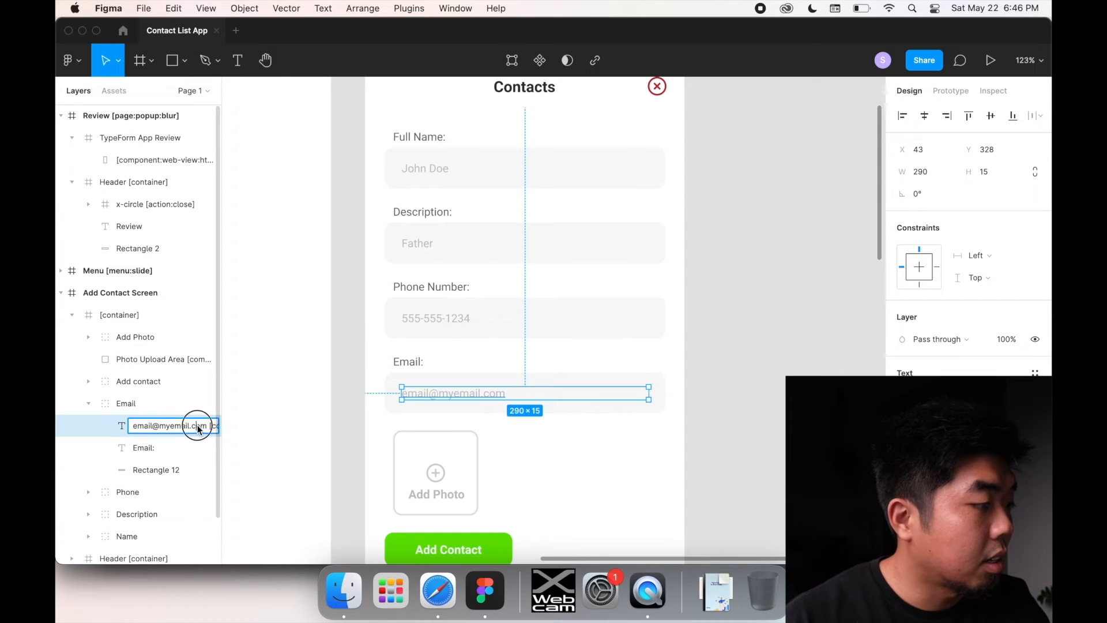
{"action": "left_click_drag", "start_coordinate": [197, 428], "coordinate": [279, 435]}
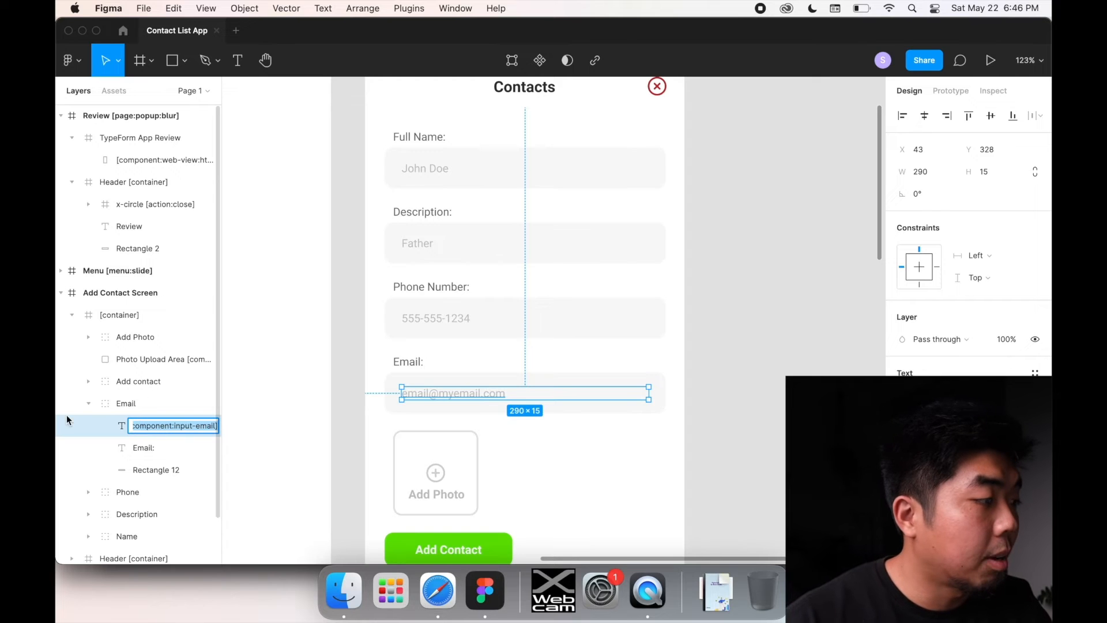
{"action": "key", "text": "Return"}
{"action": "left_click", "coordinate": [88, 403]}
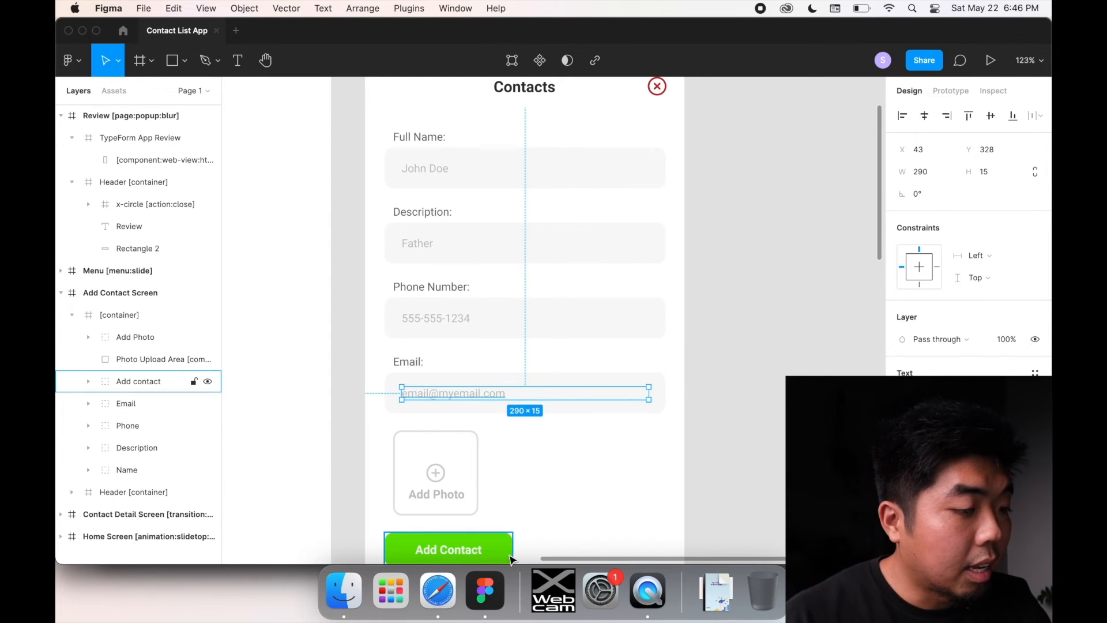
{"action": "left_click", "coordinate": [438, 591]}
{"action": "scroll", "coordinate": [452, 405], "scroll_direction": "down", "scroll_amount": 6}
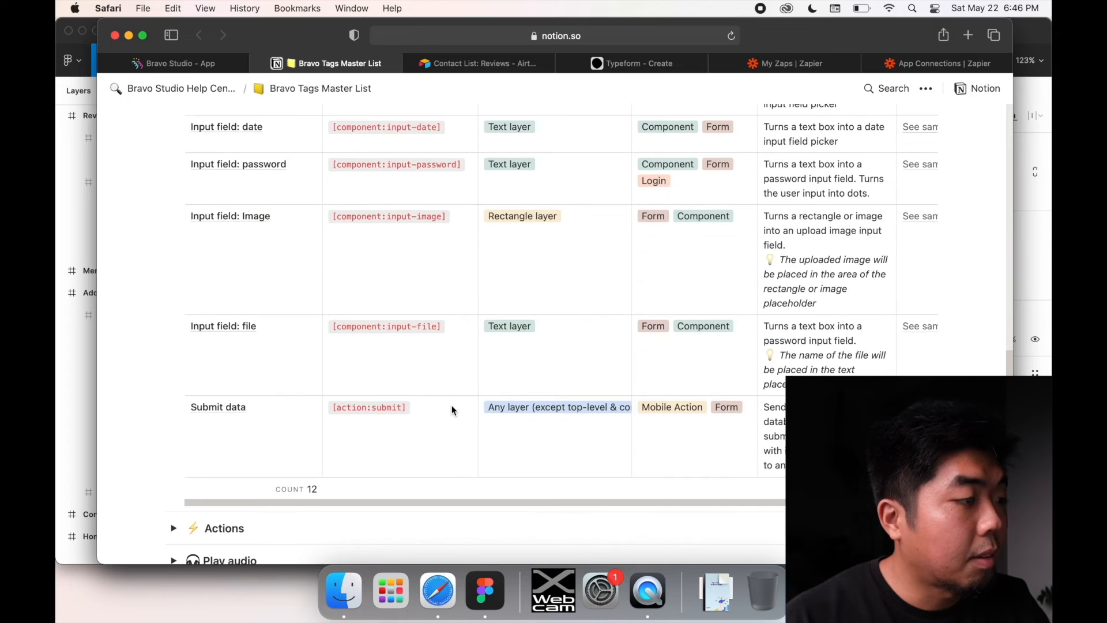
{"action": "scroll", "coordinate": [414, 380], "scroll_direction": "up", "scroll_amount": 4}
{"action": "scroll", "coordinate": [411, 385], "scroll_direction": "down", "scroll_amount": 3}
{"action": "scroll", "coordinate": [411, 385], "scroll_direction": "up", "scroll_amount": 1}
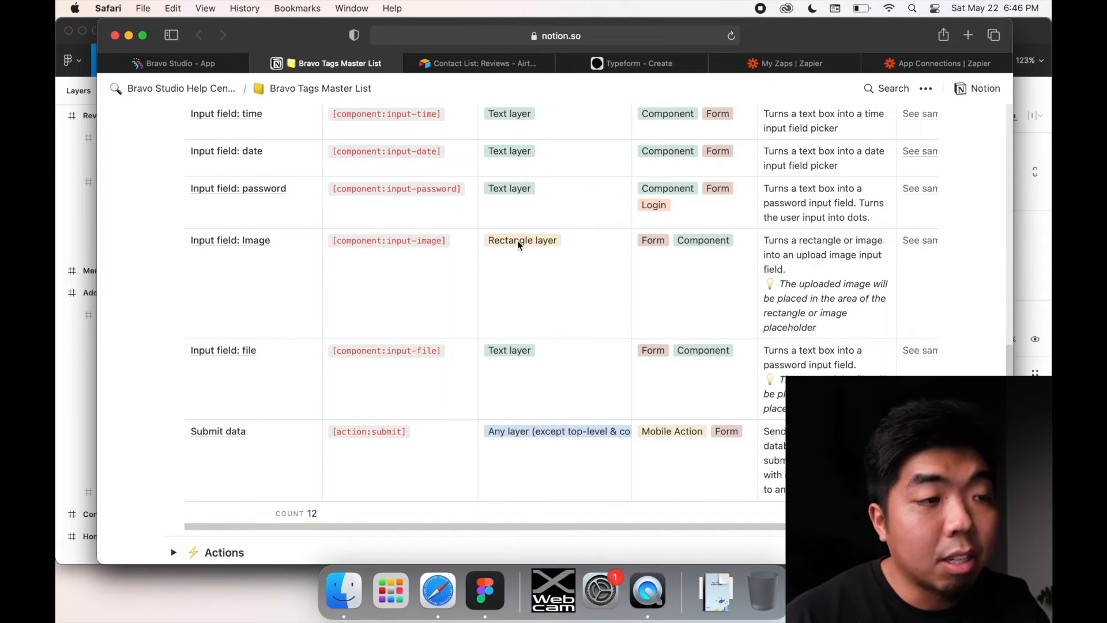
{"action": "key", "text": "super+Tab"}
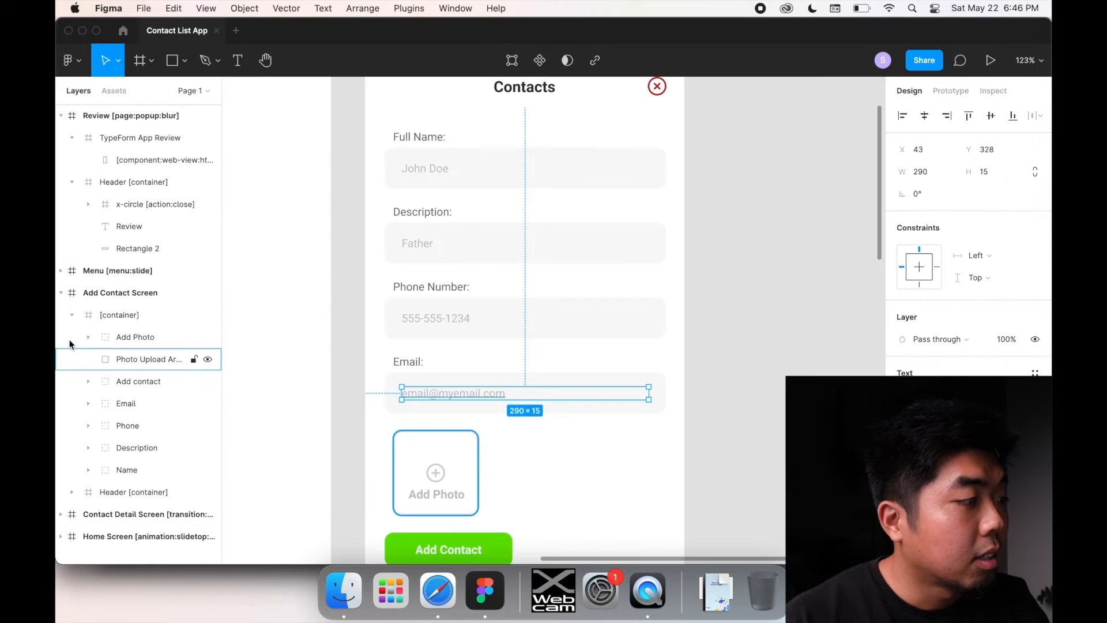
{"action": "left_click", "coordinate": [136, 336]}
{"action": "left_click", "coordinate": [144, 359]}
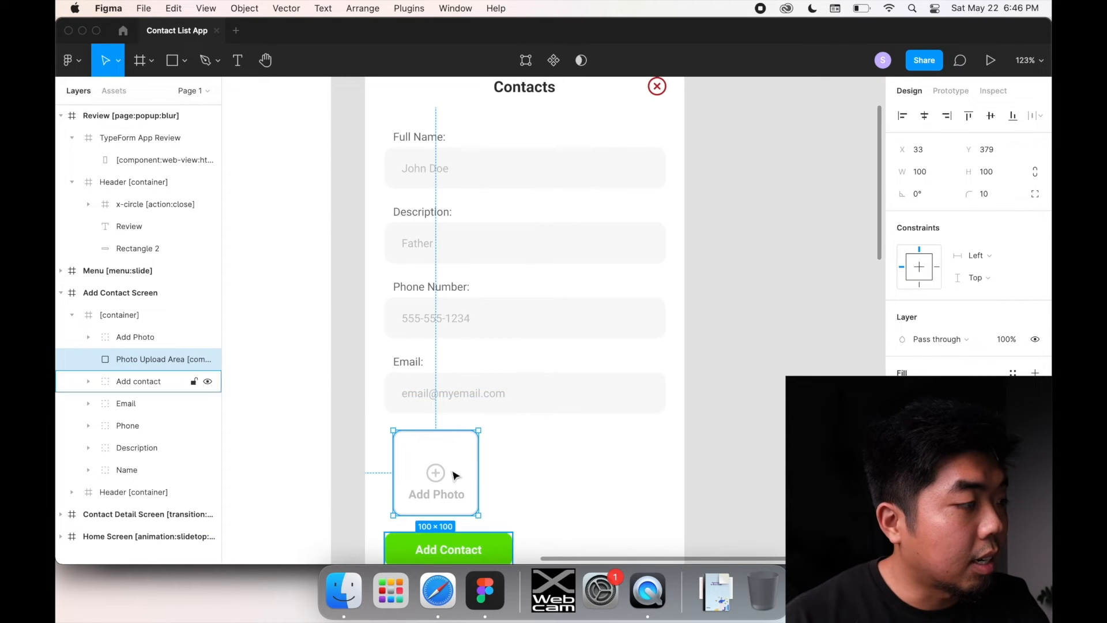
{"action": "scroll", "coordinate": [453, 350], "scroll_direction": "down", "scroll_amount": 4}
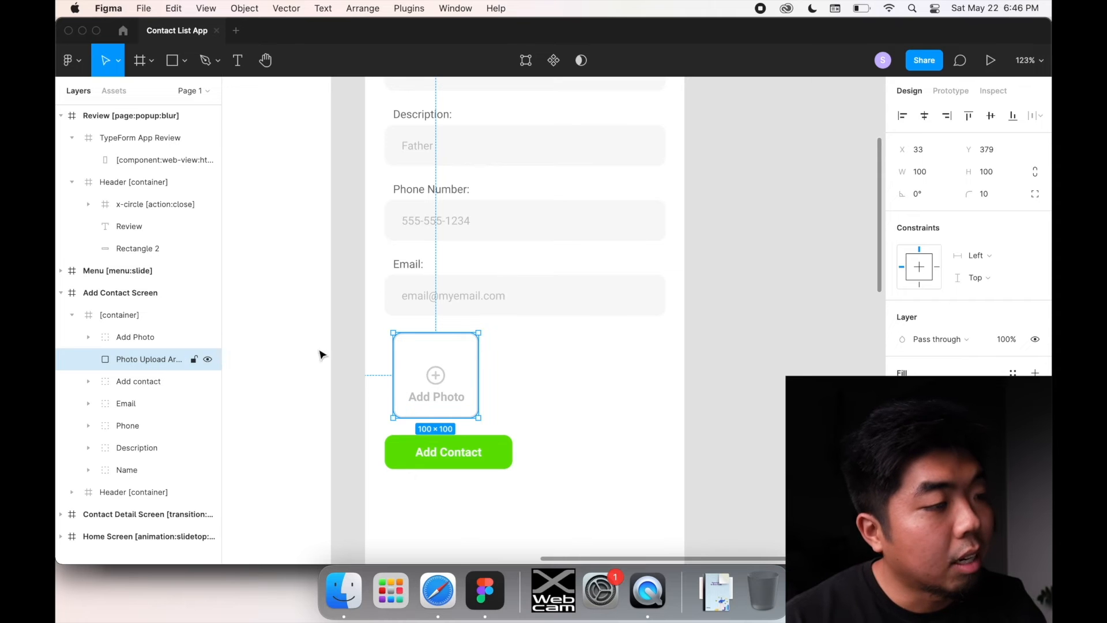
{"action": "double_click", "coordinate": [148, 360]}
{"action": "left_click_drag", "start_coordinate": [186, 359], "coordinate": [251, 365]}
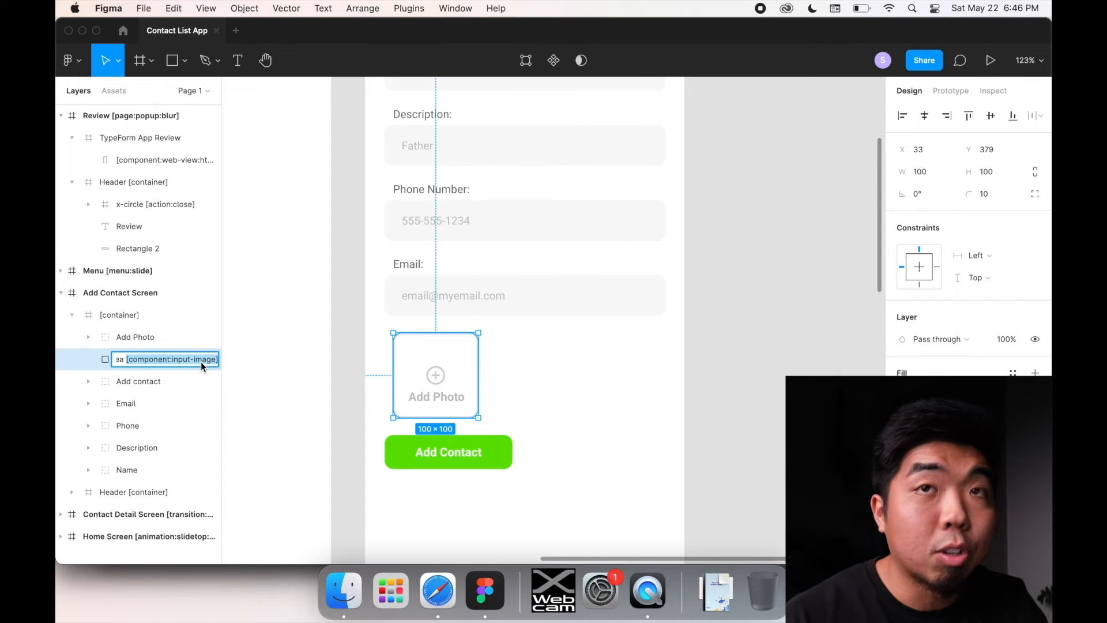
{"action": "left_click", "coordinate": [89, 338]}
{"action": "left_click", "coordinate": [90, 337]}
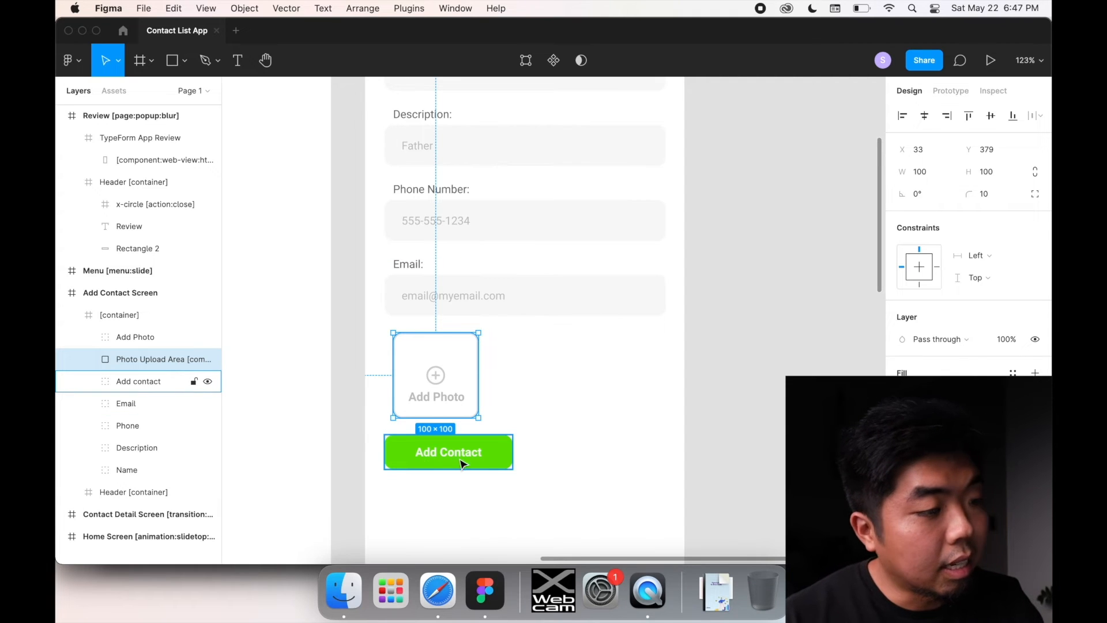
{"action": "left_click", "coordinate": [448, 586]}
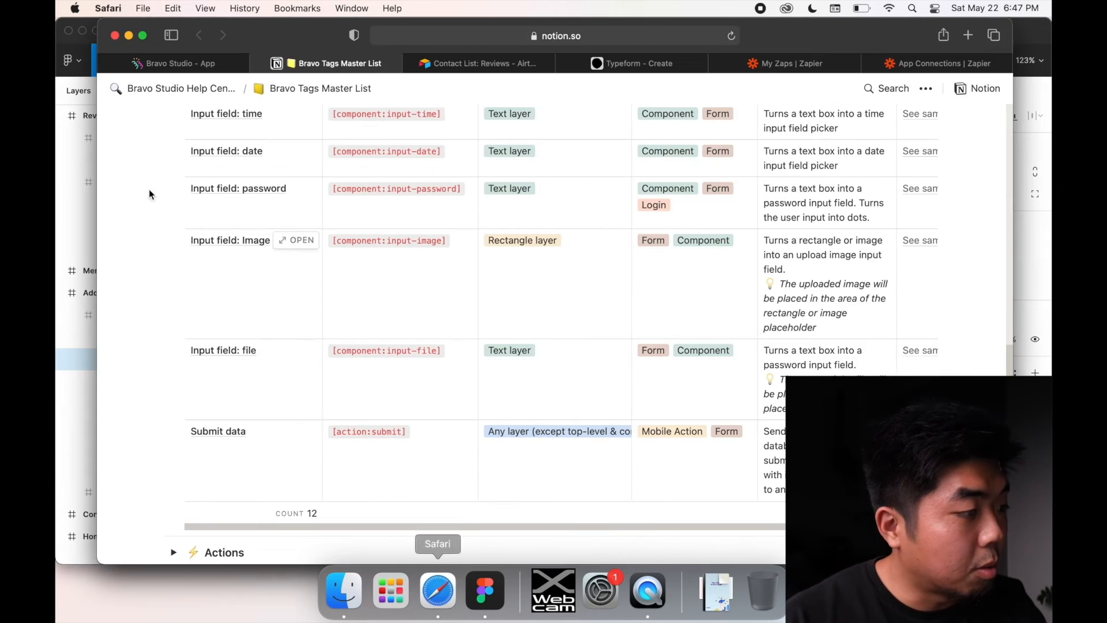
{"action": "scroll", "coordinate": [230, 400], "scroll_direction": "down", "scroll_amount": 1}
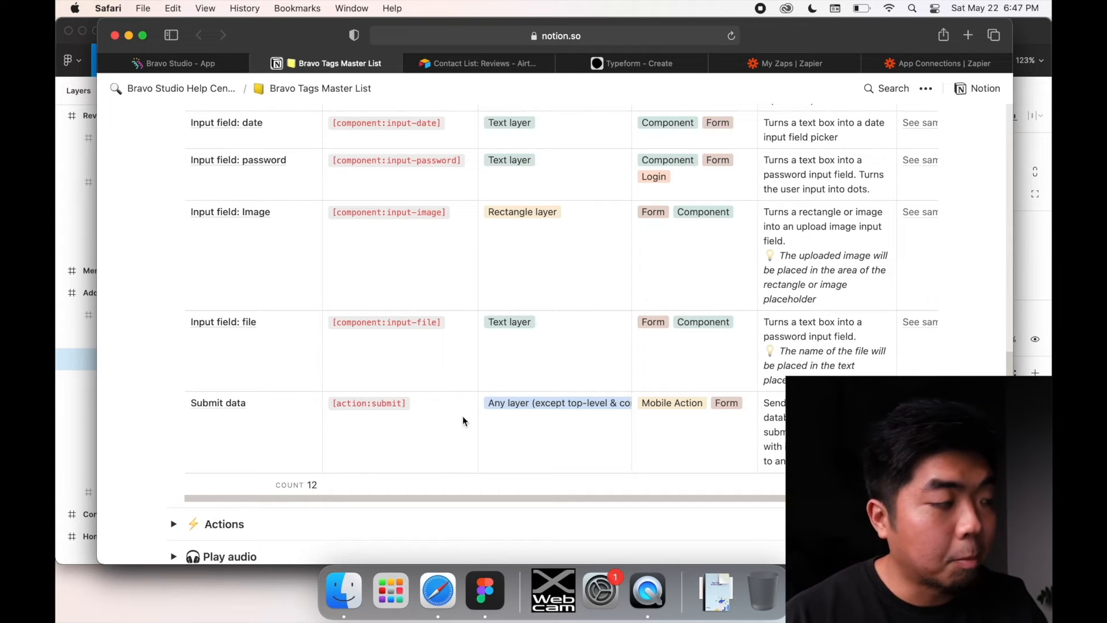
{"action": "left_click", "coordinate": [79, 387]}
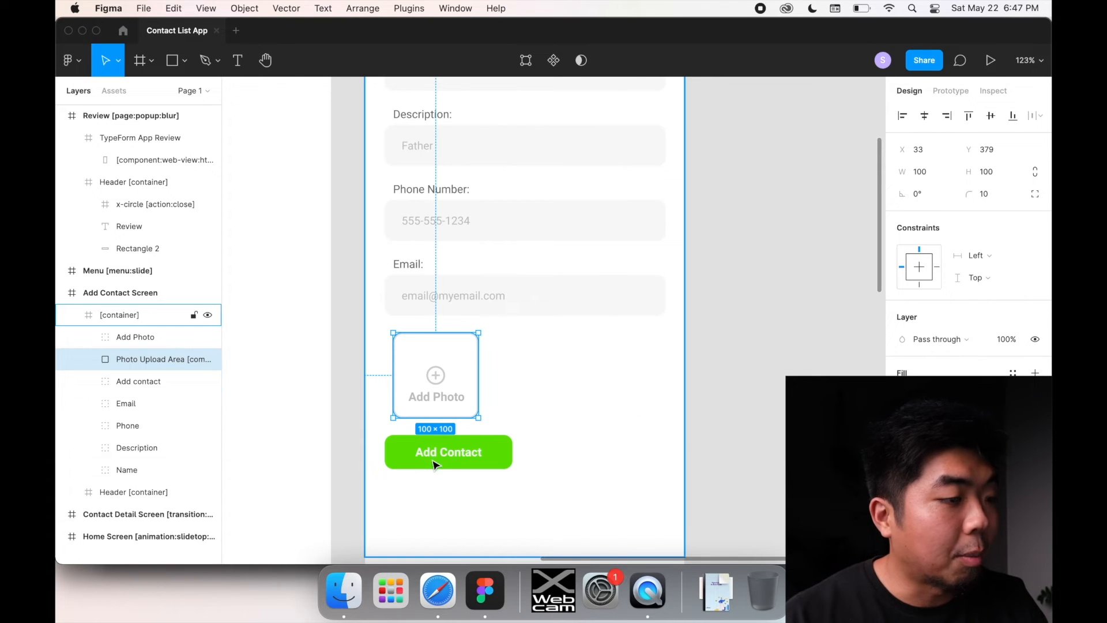
{"action": "left_click", "coordinate": [504, 454]}
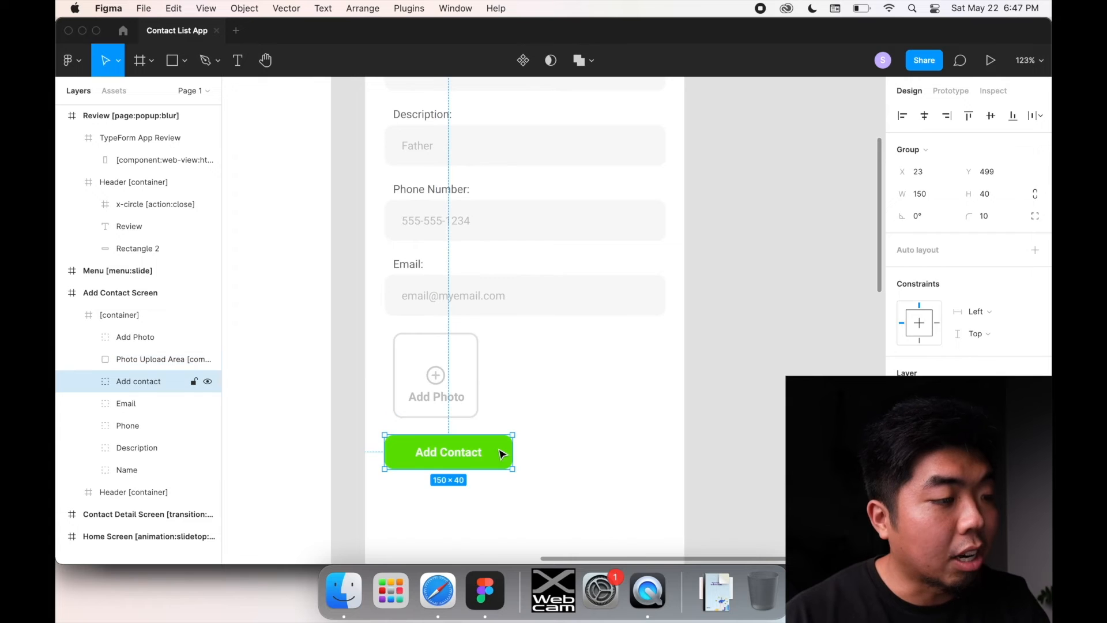
{"action": "left_click", "coordinate": [89, 382]}
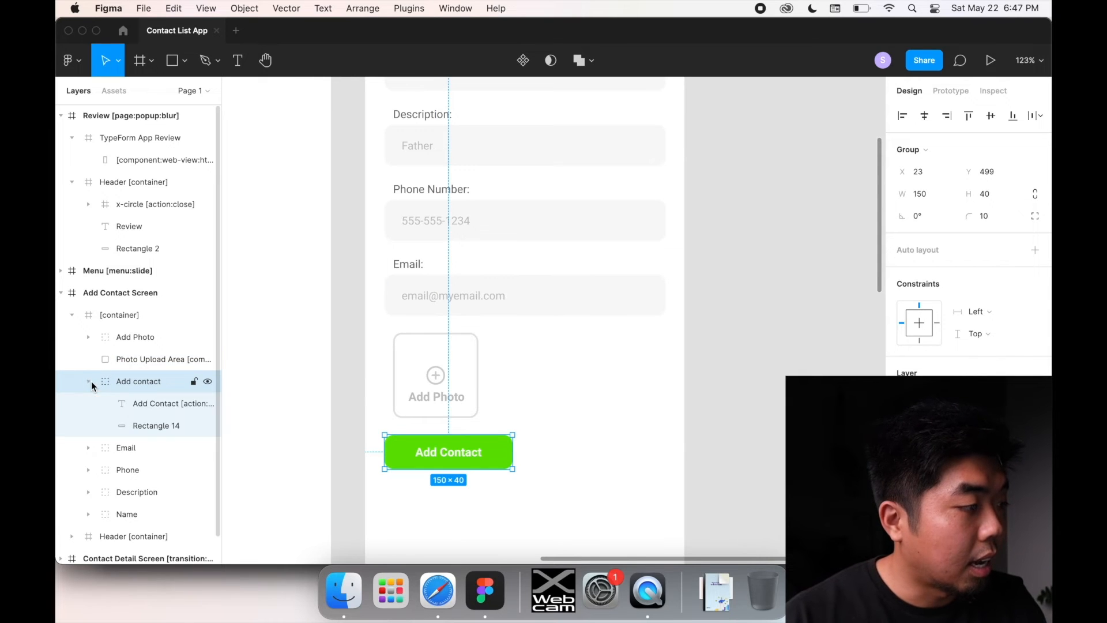
{"action": "double_click", "coordinate": [151, 406]}
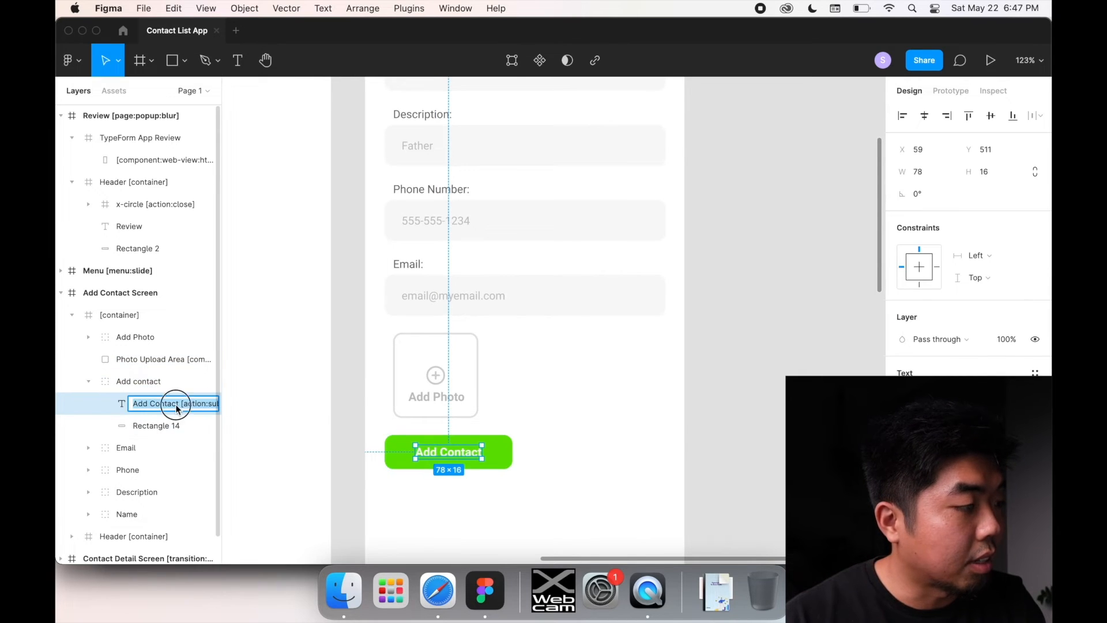
{"action": "left_click_drag", "start_coordinate": [174, 404], "coordinate": [230, 408]}
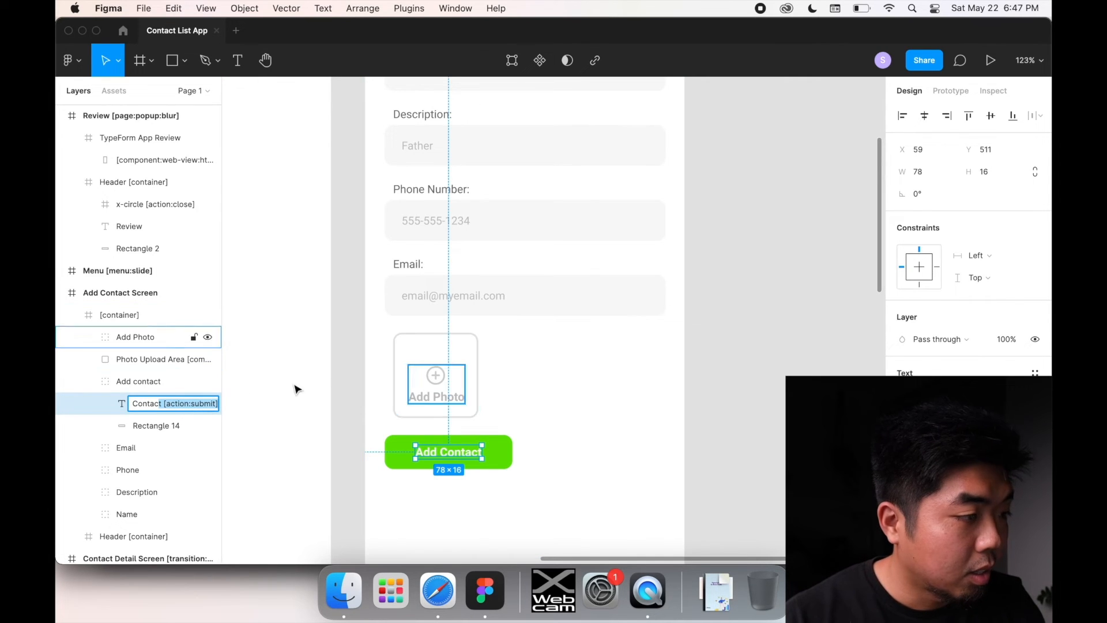
{"action": "left_click", "coordinate": [425, 431]}
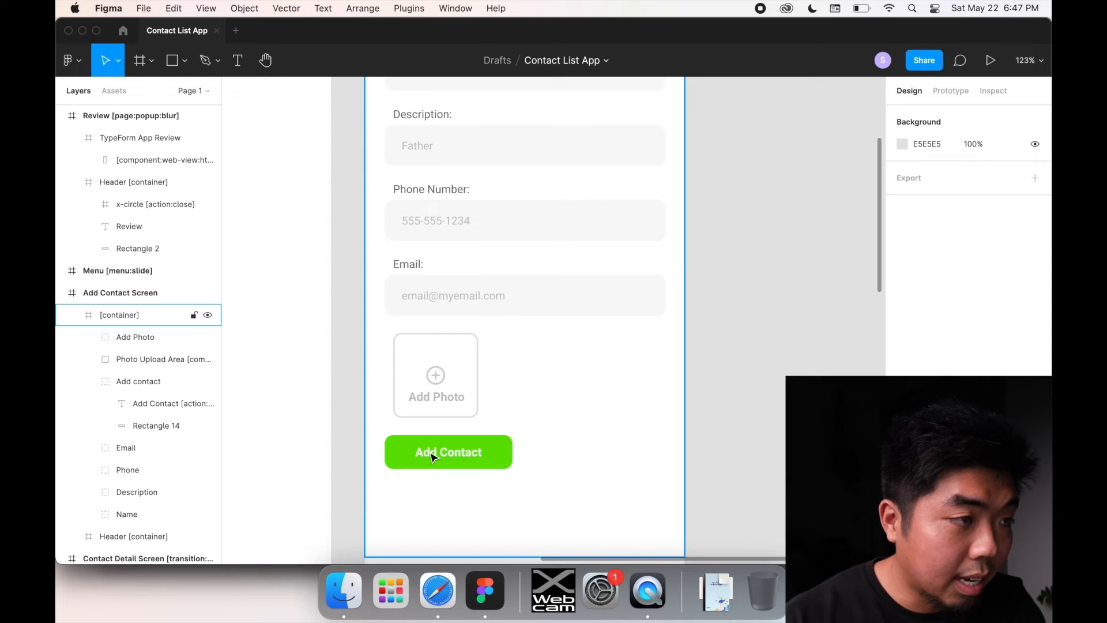
{"action": "scroll", "coordinate": [523, 444], "scroll_direction": "up", "scroll_amount": 3}
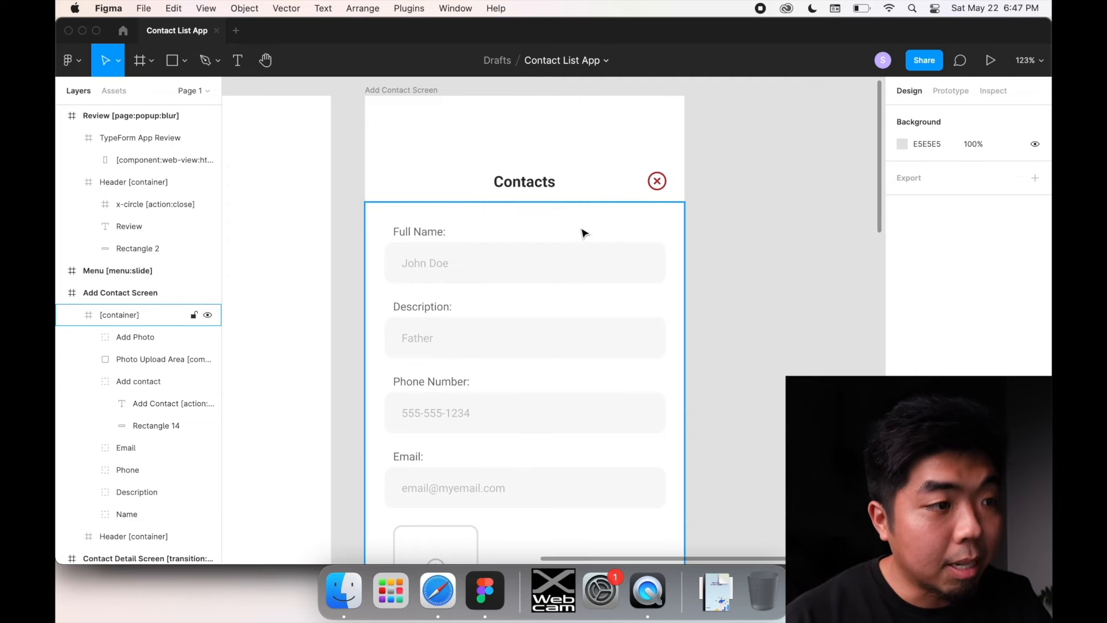
{"action": "scroll", "coordinate": [754, 267], "scroll_direction": "down", "scroll_amount": 1}
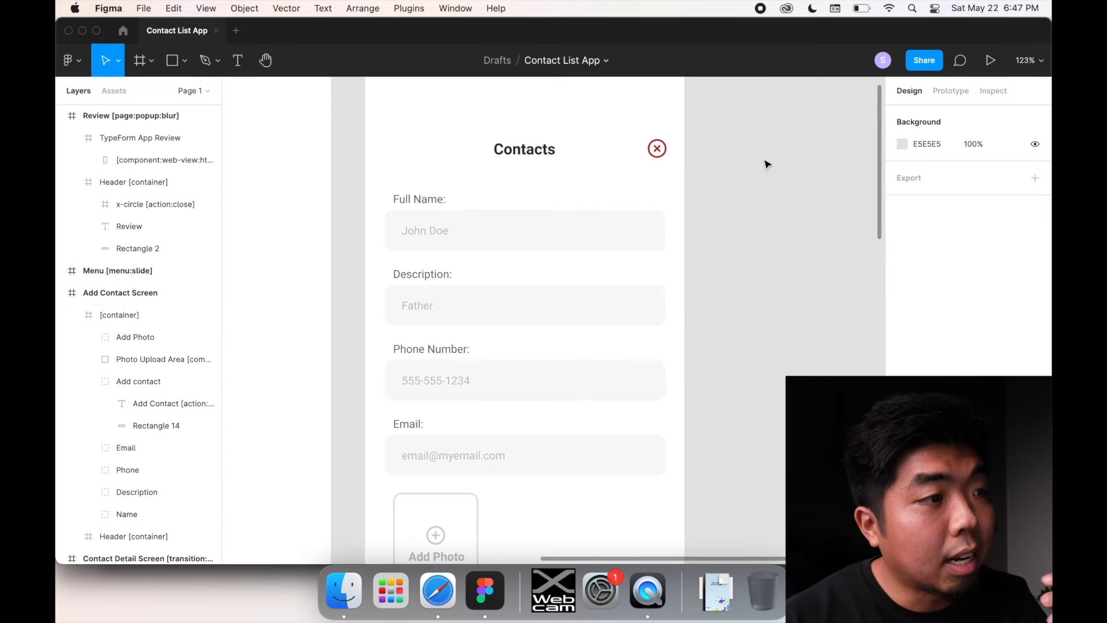
{"action": "scroll", "coordinate": [636, 231], "scroll_direction": "down", "scroll_amount": 1}
{"action": "scroll", "coordinate": [636, 230], "scroll_direction": "down", "scroll_amount": 1}
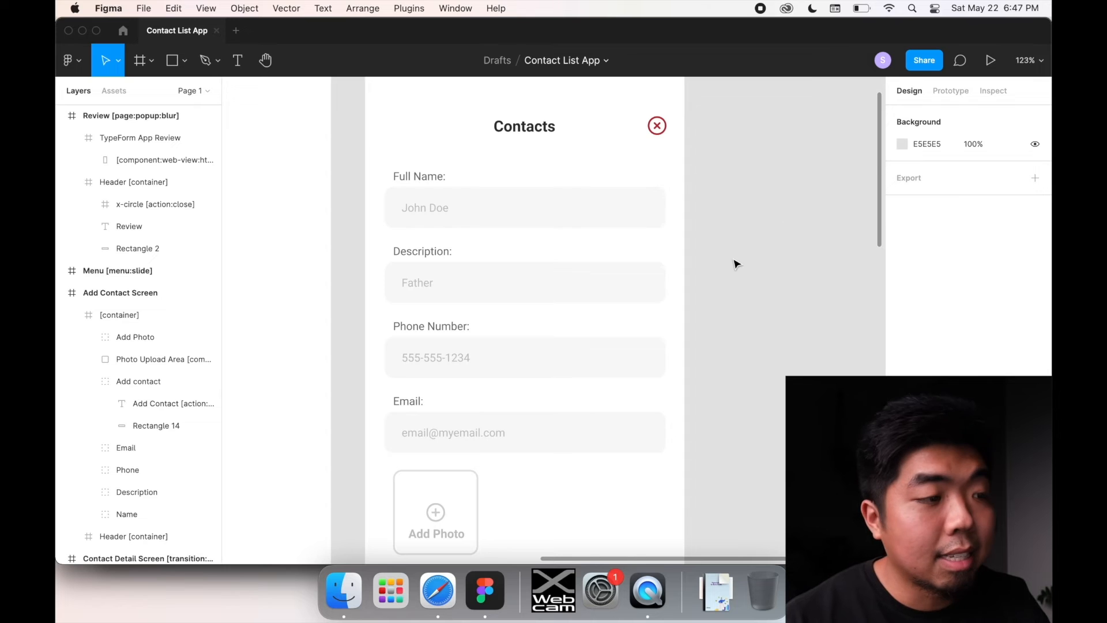
{"action": "scroll", "coordinate": [736, 264], "scroll_direction": "down", "scroll_amount": 5}
{"action": "scroll", "coordinate": [734, 260], "scroll_direction": "down", "scroll_amount": 5}
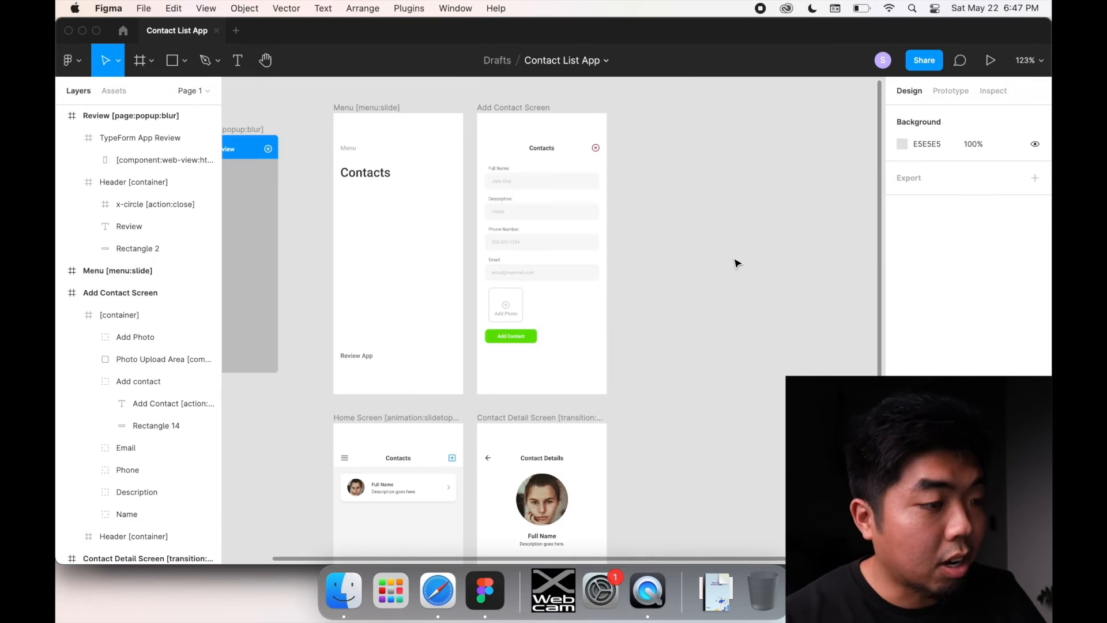
{"action": "scroll", "coordinate": [613, 284], "scroll_direction": "down", "scroll_amount": 2}
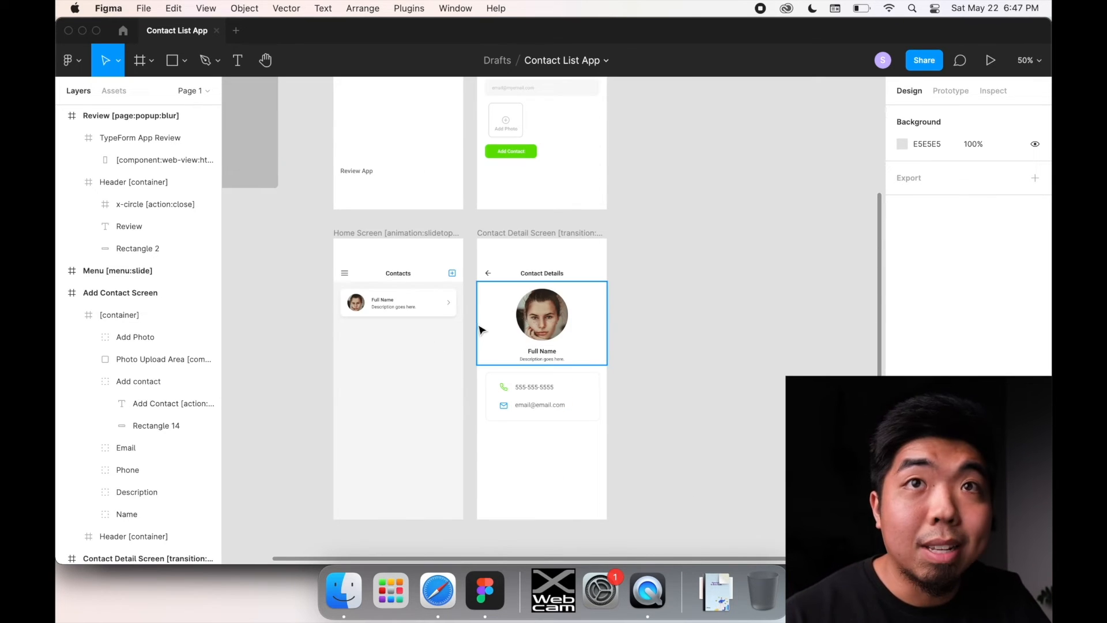
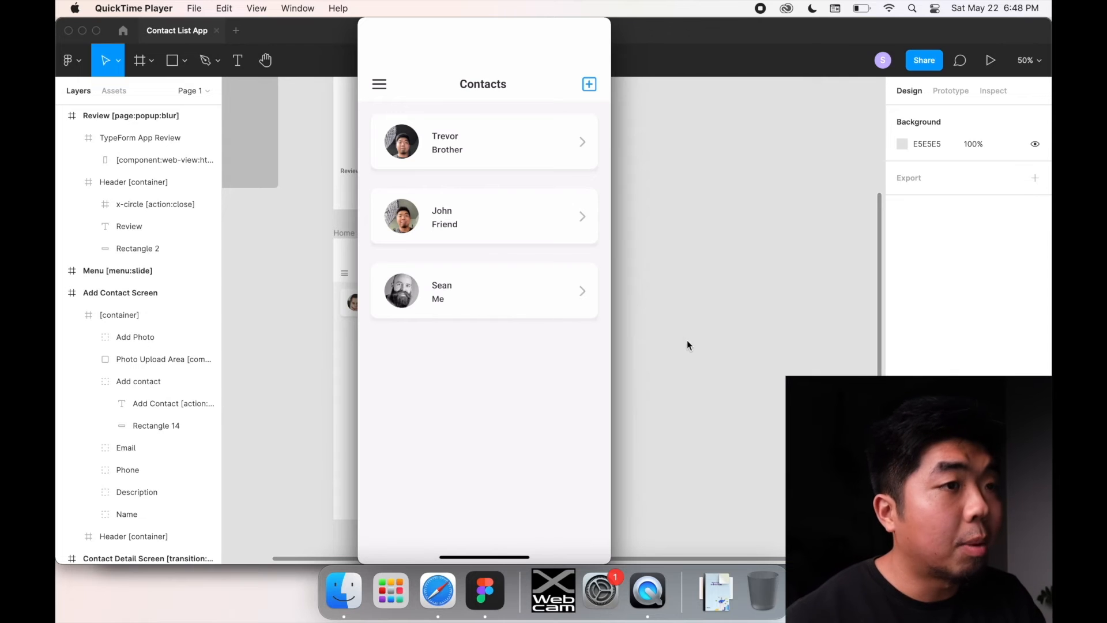
- Return to the Contact List App file in Figma and scroll the canvas to the Home and Contact Detail Screen frames
{"action": "left_click", "coordinate": [744, 188]}
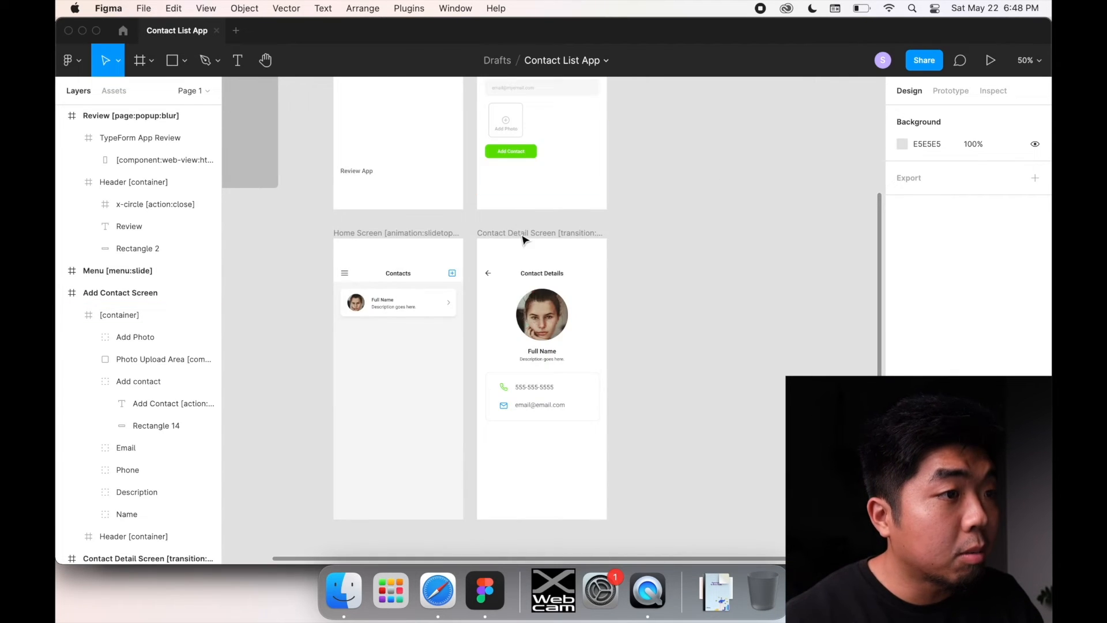
{"action": "scroll", "coordinate": [525, 238], "scroll_direction": "up", "scroll_amount": 3}
{"action": "scroll", "coordinate": [525, 238], "scroll_direction": "up", "scroll_amount": 2}
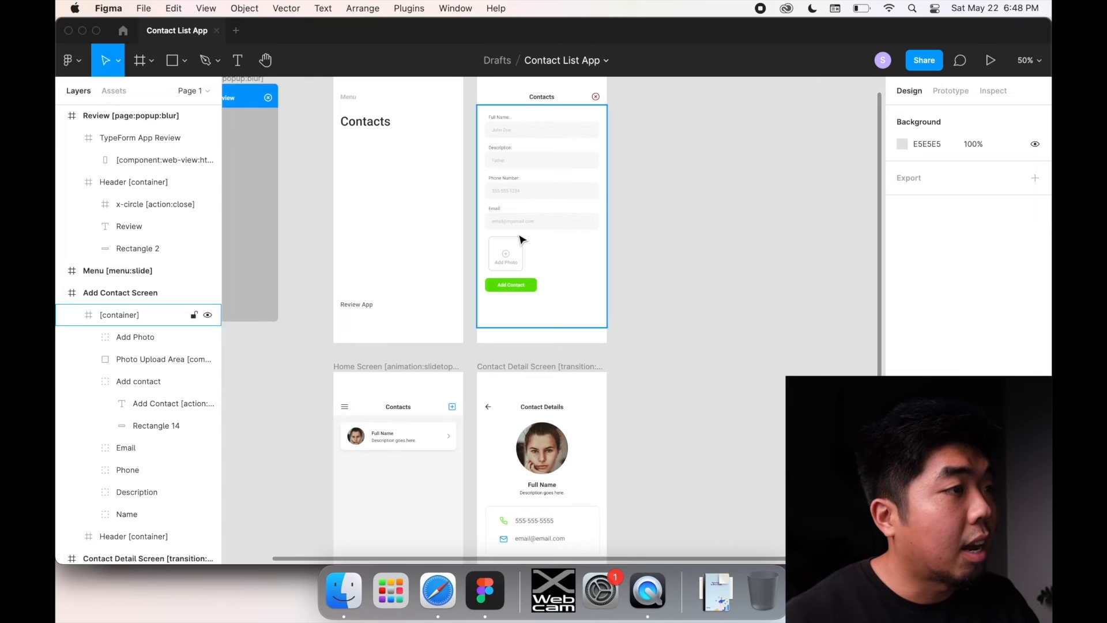
{"action": "scroll", "coordinate": [521, 240], "scroll_direction": "left", "scroll_amount": 3}
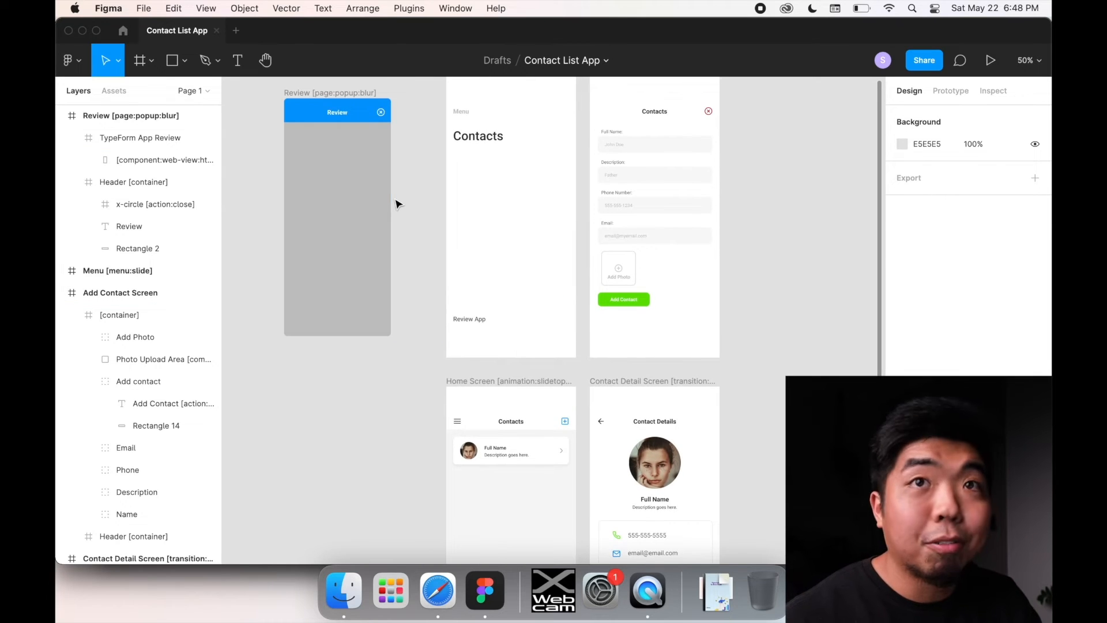
{"action": "scroll", "coordinate": [596, 437], "scroll_direction": "down", "scroll_amount": 5}
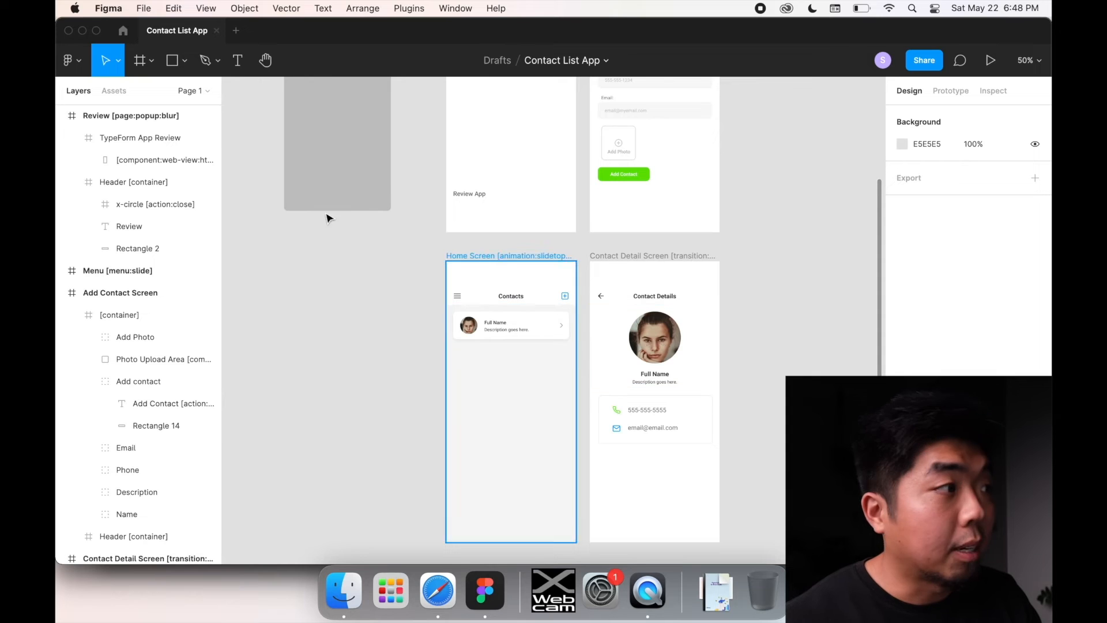
- Open the Contacts table in the Airtable base in Safari
{"action": "left_click", "coordinate": [451, 574]}
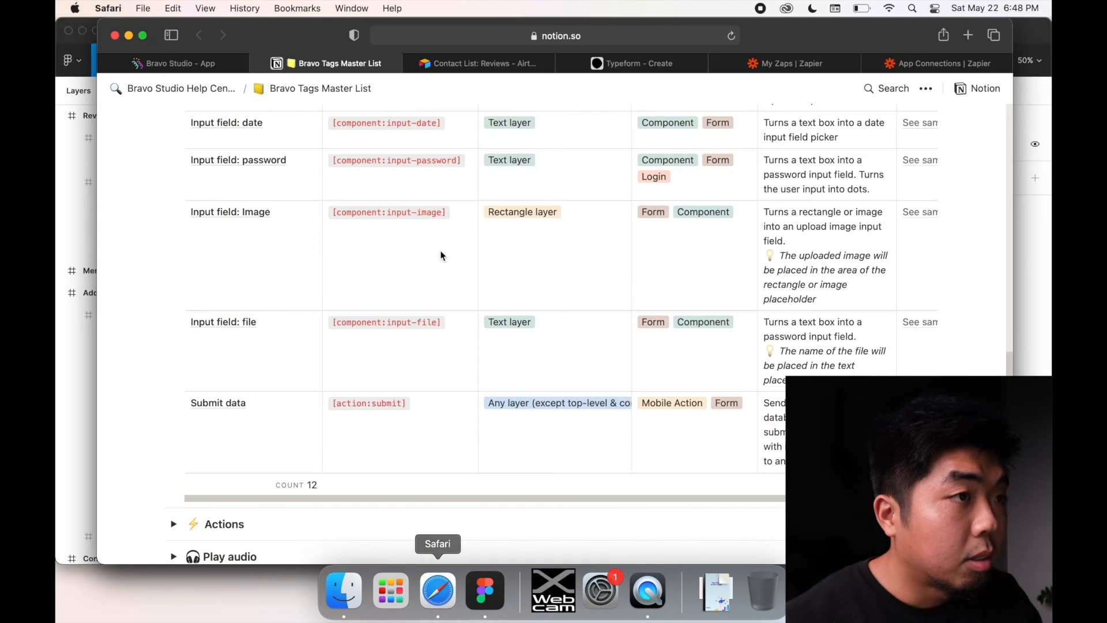
{"action": "left_click", "coordinate": [531, 64]}
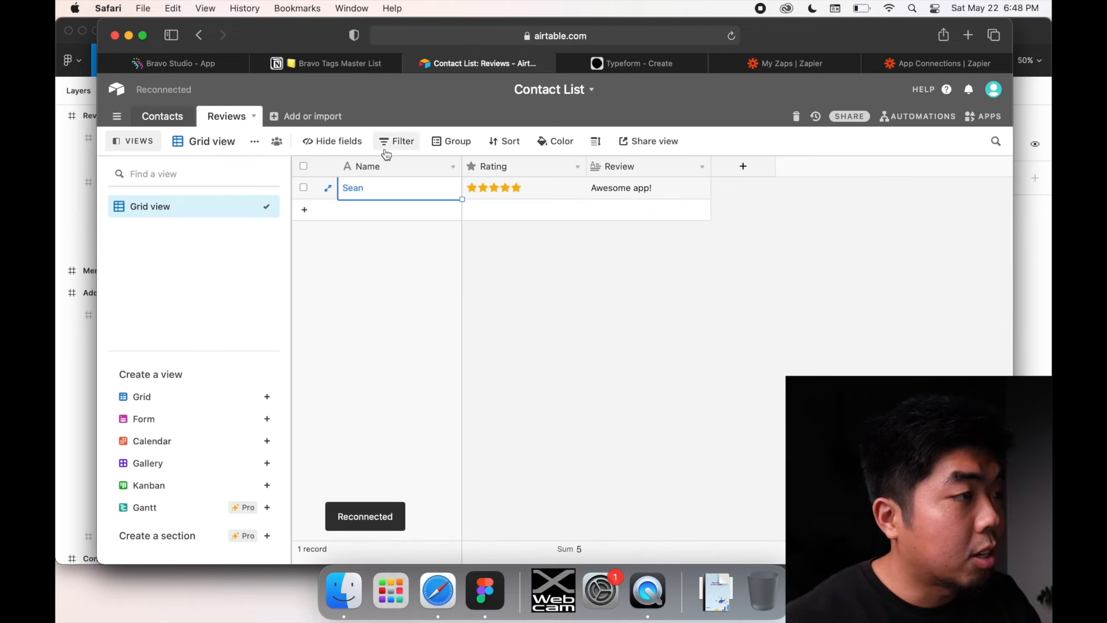
{"action": "left_click", "coordinate": [164, 117]}
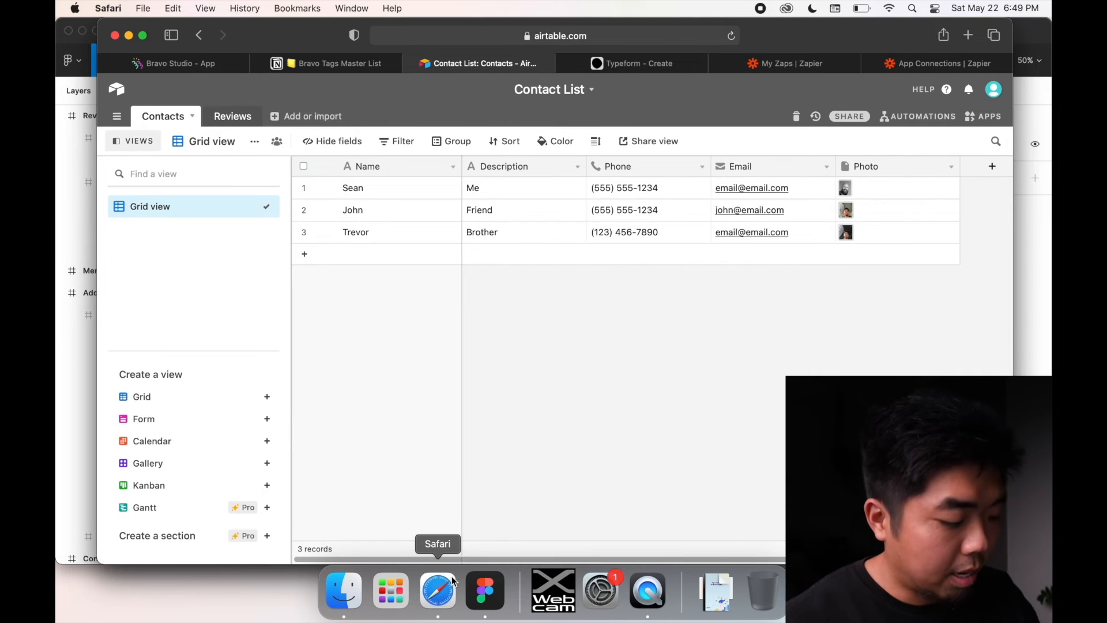
- Check the Figma design and the mirrored phone, then go to the Contact List App in Bravo Studio
{"action": "key", "text": "ctrl+Up"}
{"action": "left_click", "coordinate": [300, 246]}
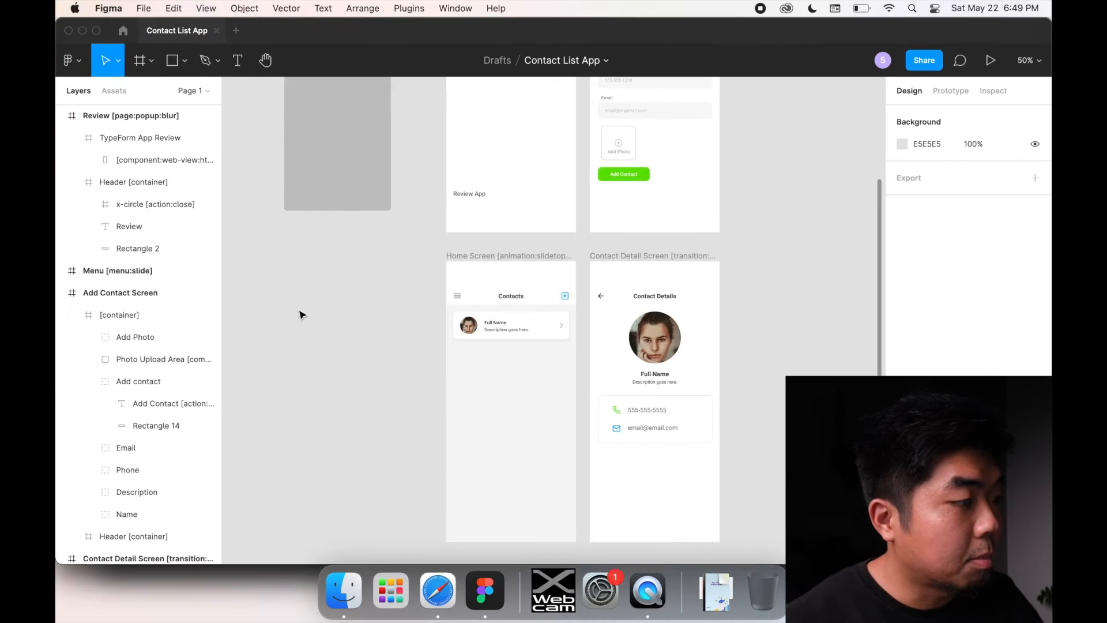
{"action": "key", "text": "ctrl+Up"}
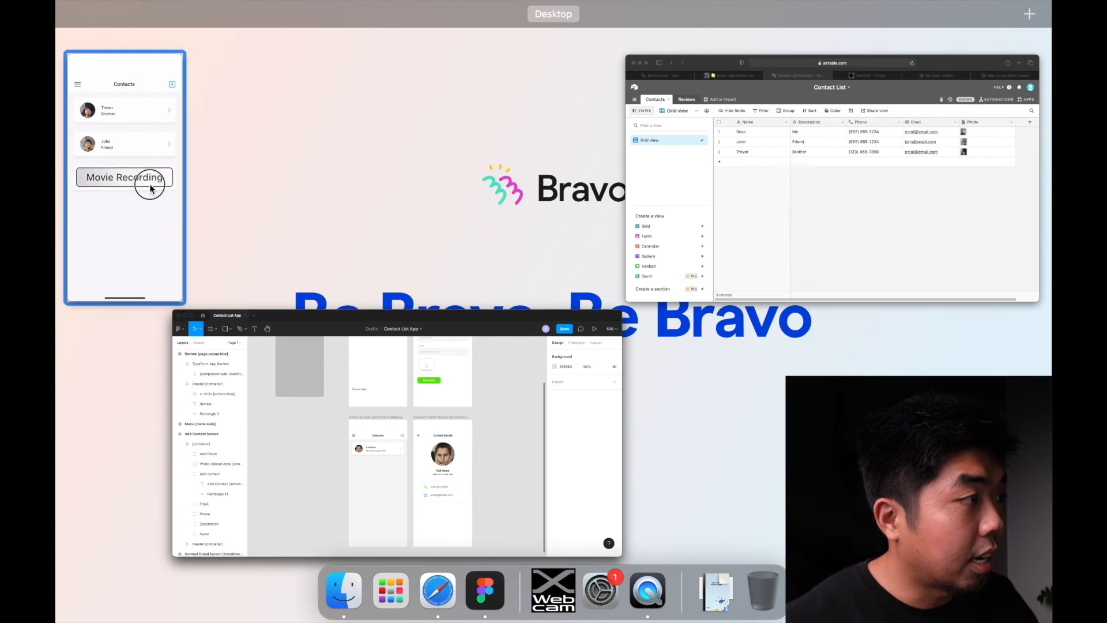
{"action": "left_click", "coordinate": [150, 185]}
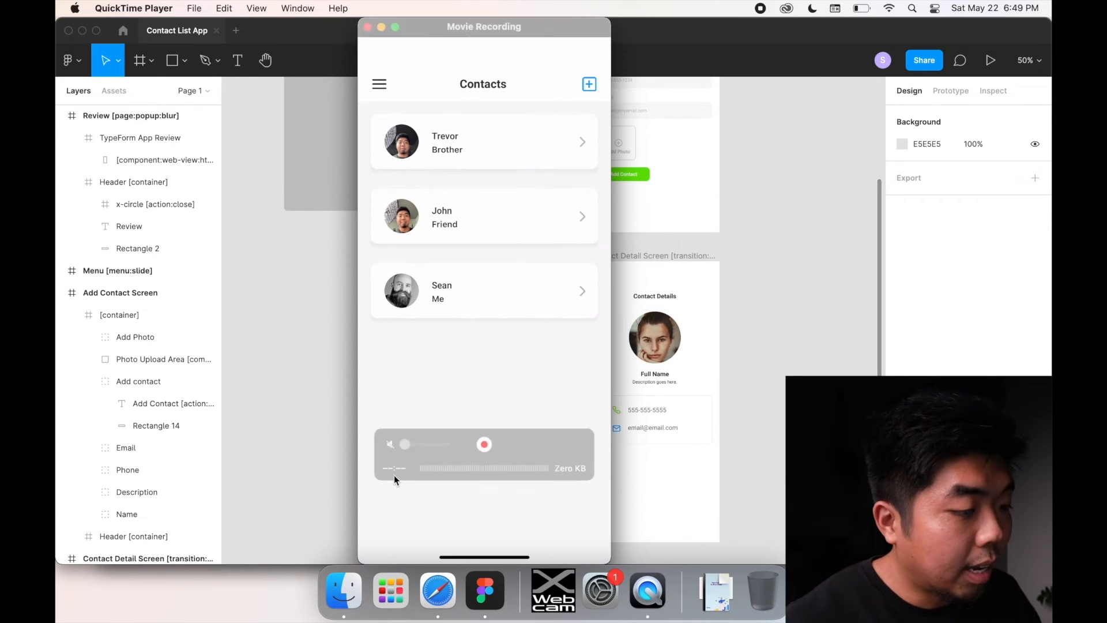
{"action": "left_click", "coordinate": [449, 588]}
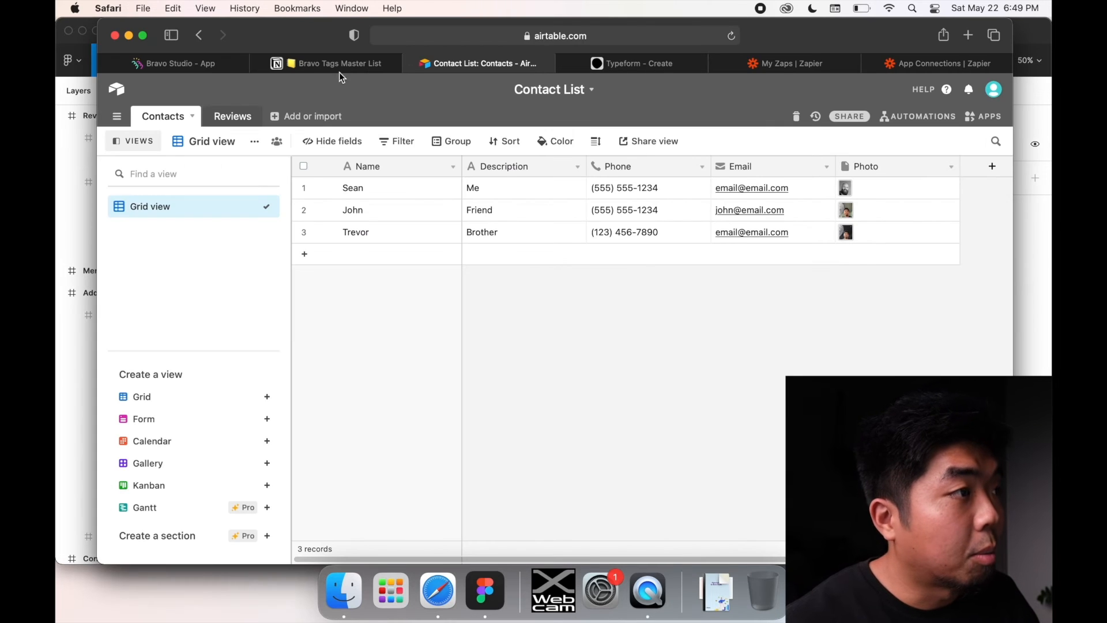
{"action": "left_click", "coordinate": [213, 68]}
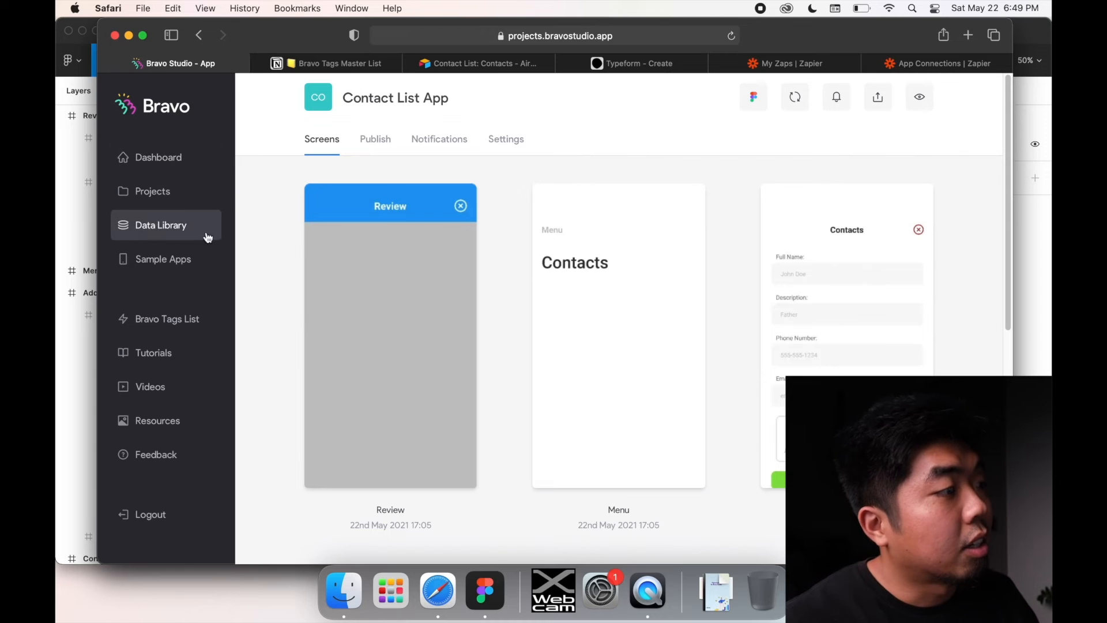
- Start a new data collection in the Data Library using the Airtable Wizard
{"action": "left_click", "coordinate": [169, 230]}
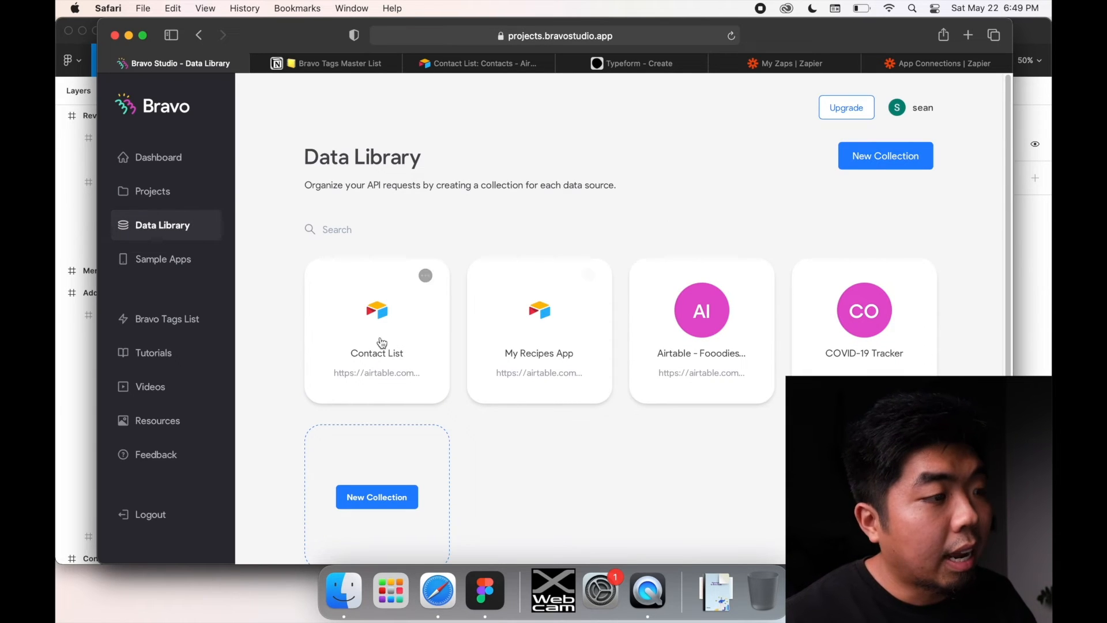
{"action": "scroll", "coordinate": [524, 447], "scroll_direction": "down", "scroll_amount": 3}
{"action": "left_click", "coordinate": [390, 430]}
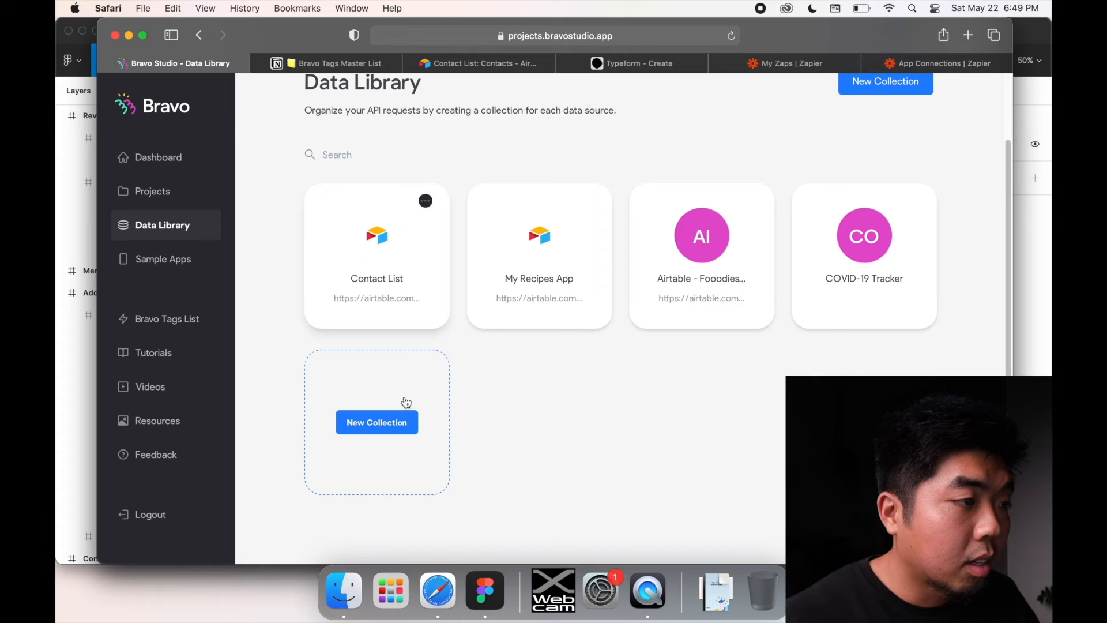
{"action": "left_click", "coordinate": [386, 424]}
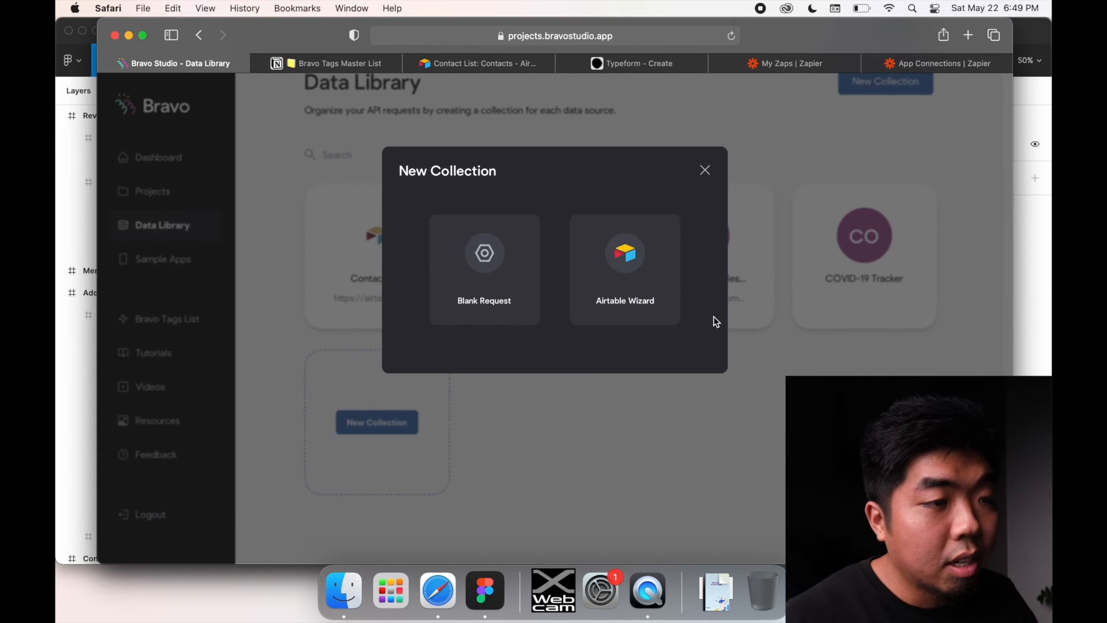
{"action": "mouse_move", "coordinate": [663, 256]}
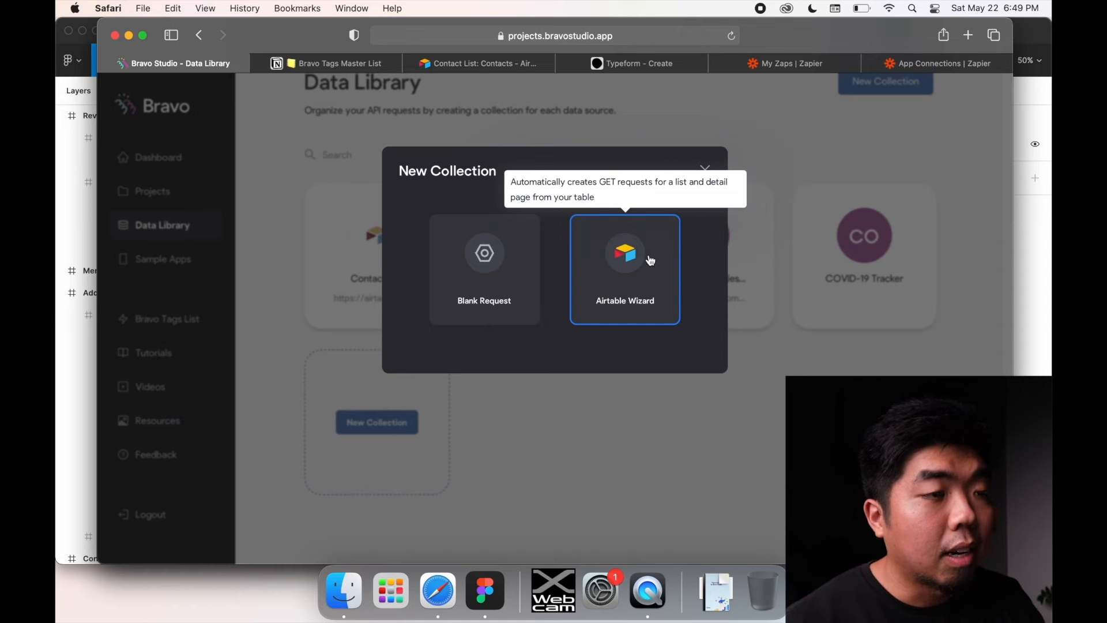
{"action": "left_click", "coordinate": [620, 257]}
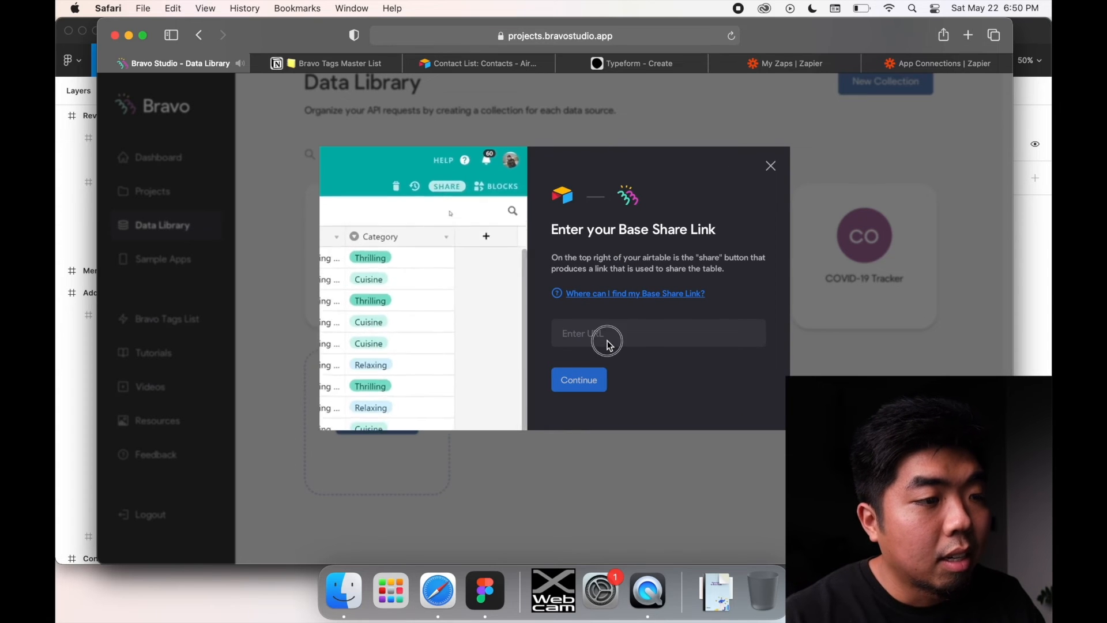
- Copy the Contact List base's share link from Airtable into the wizard and continue
{"action": "left_click", "coordinate": [508, 64]}
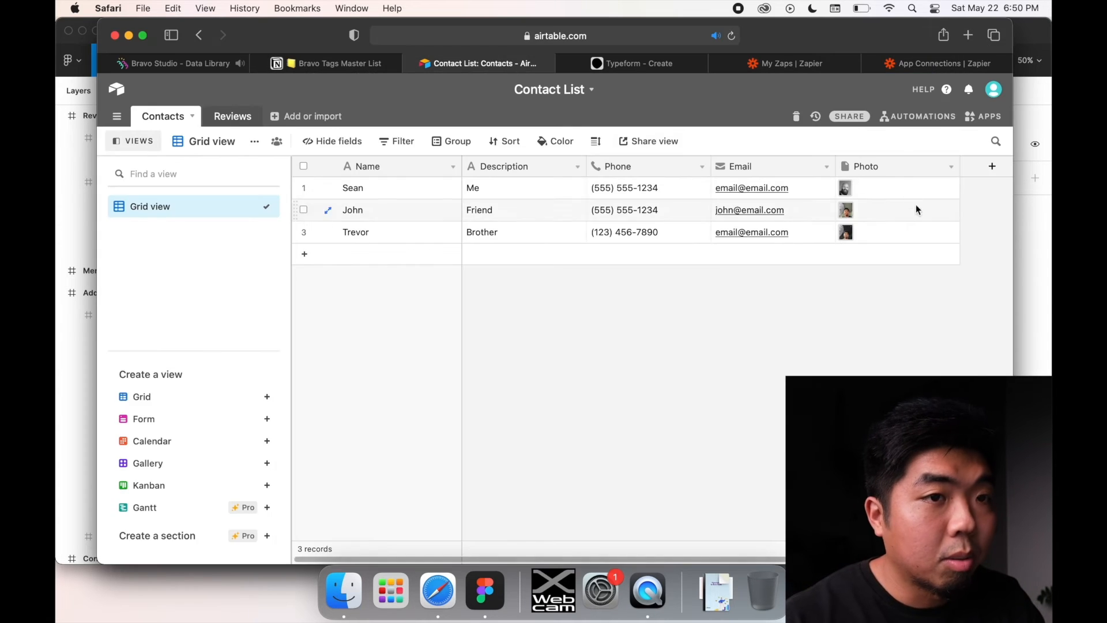
{"action": "left_click", "coordinate": [849, 116]}
{"action": "left_click", "coordinate": [661, 345]}
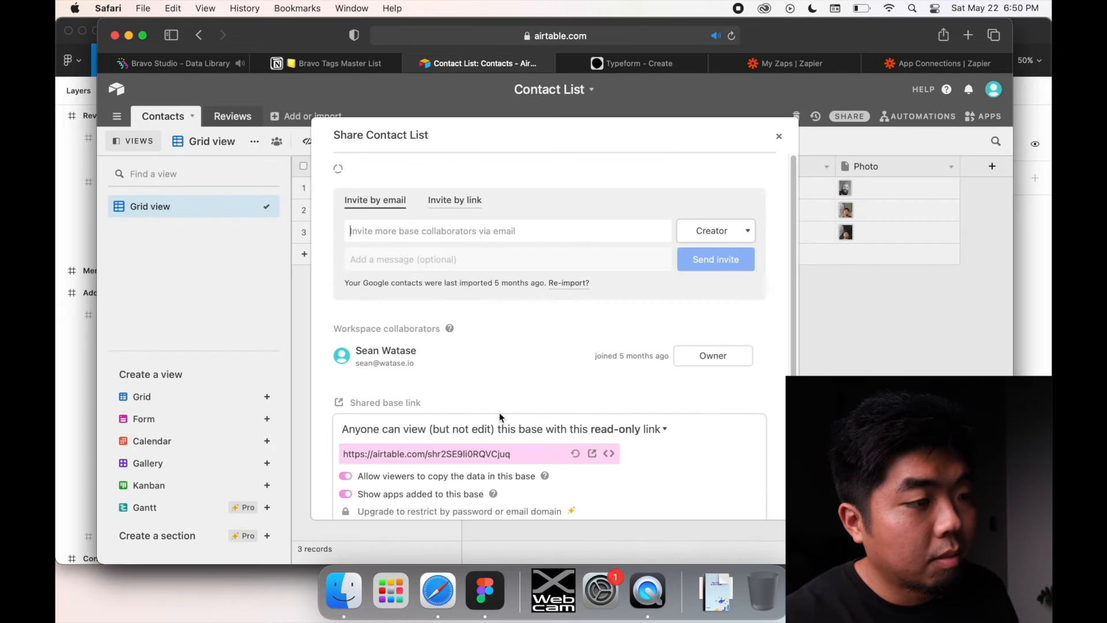
{"action": "left_click", "coordinate": [488, 473]}
{"action": "key", "text": "super+c"}
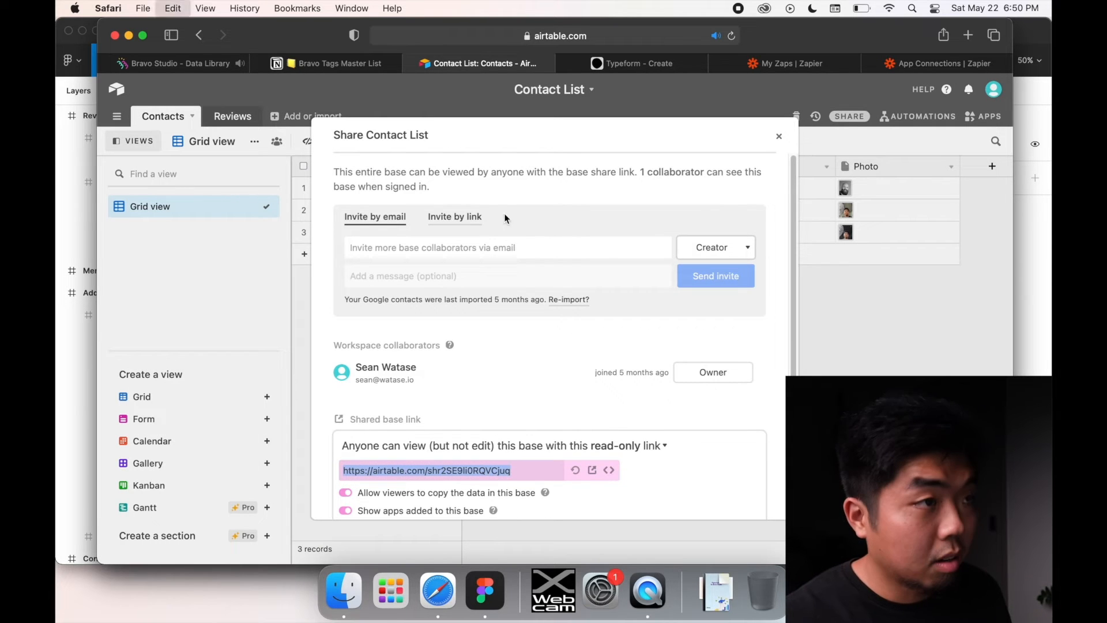
{"action": "left_click", "coordinate": [208, 57]}
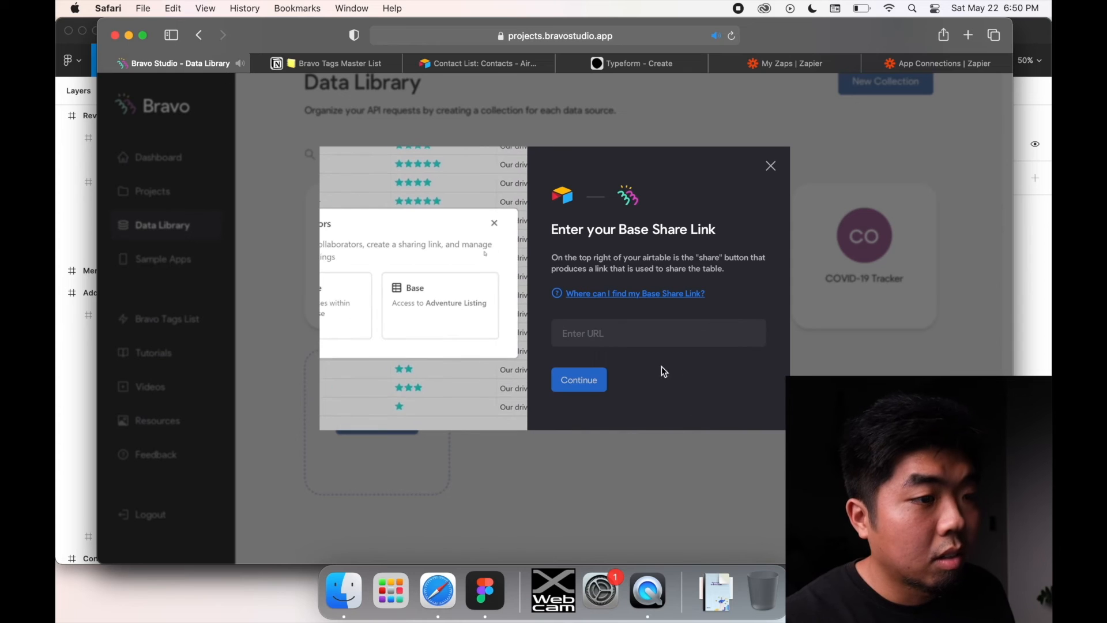
{"action": "key", "text": "super+v"}
{"action": "left_click", "coordinate": [579, 381]}
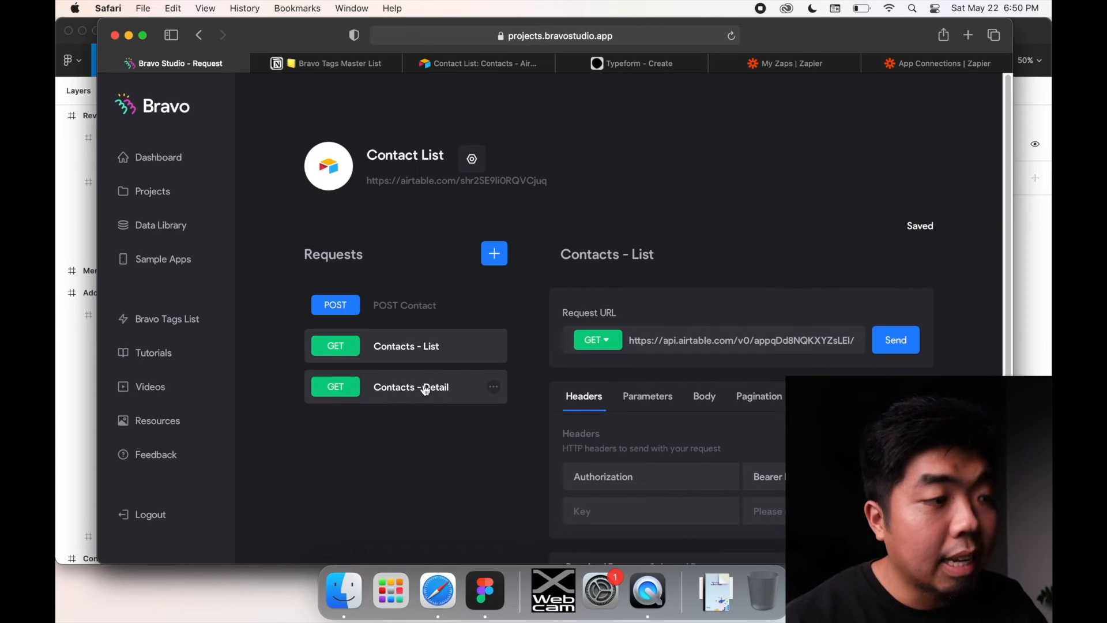
- Add a blank GET request, delete it again as My Request, and reopen POST Contact
{"action": "left_click", "coordinate": [387, 313]}
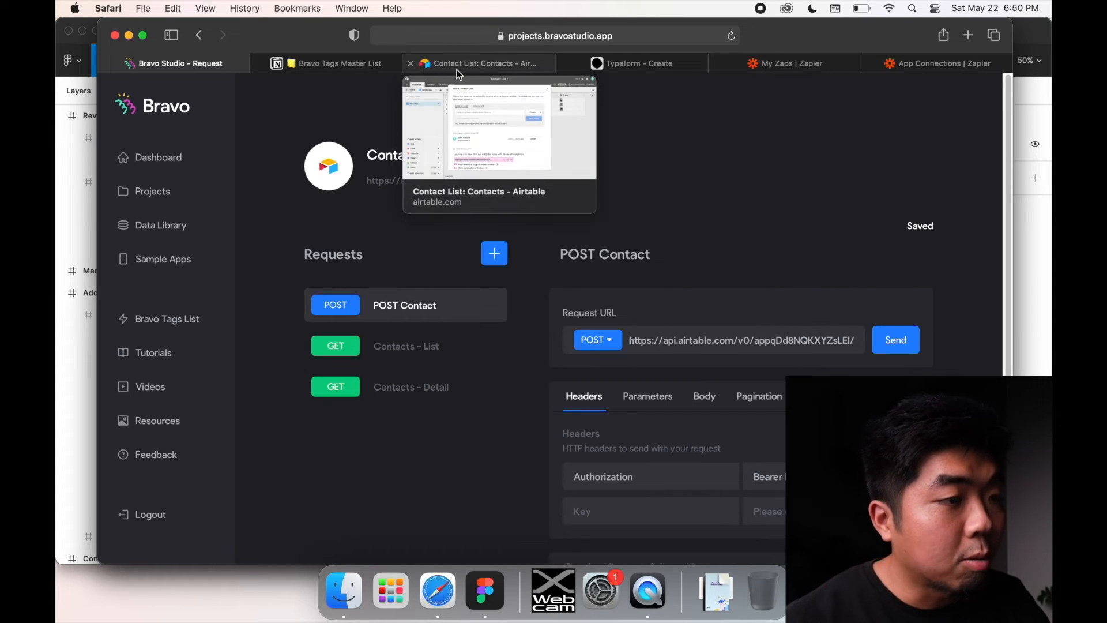
{"action": "left_click", "coordinate": [499, 255]}
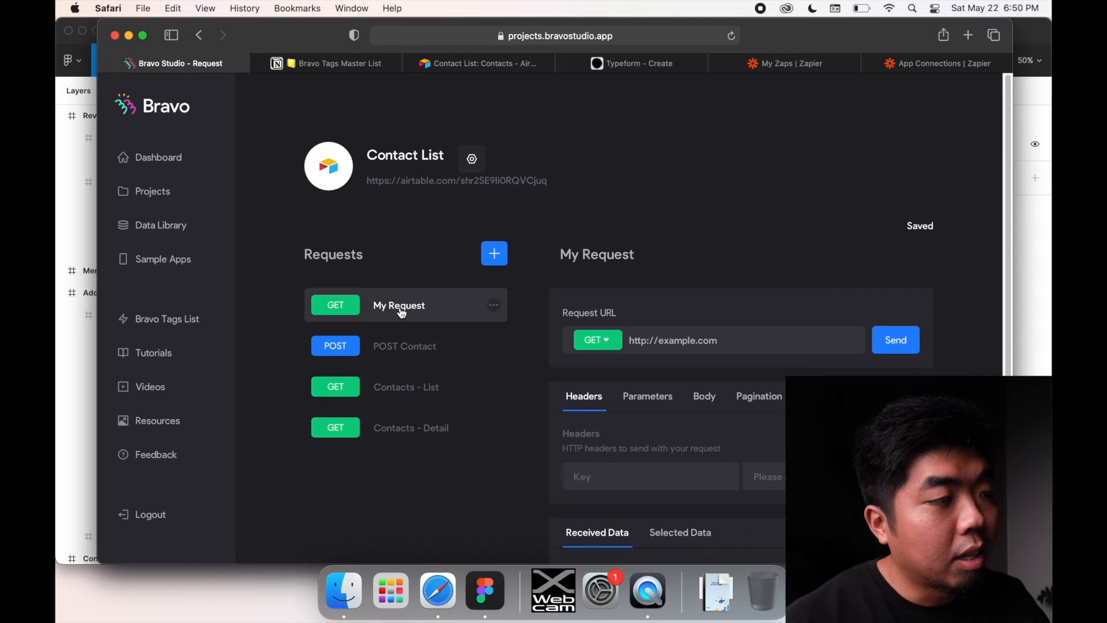
{"action": "left_click", "coordinate": [612, 344]}
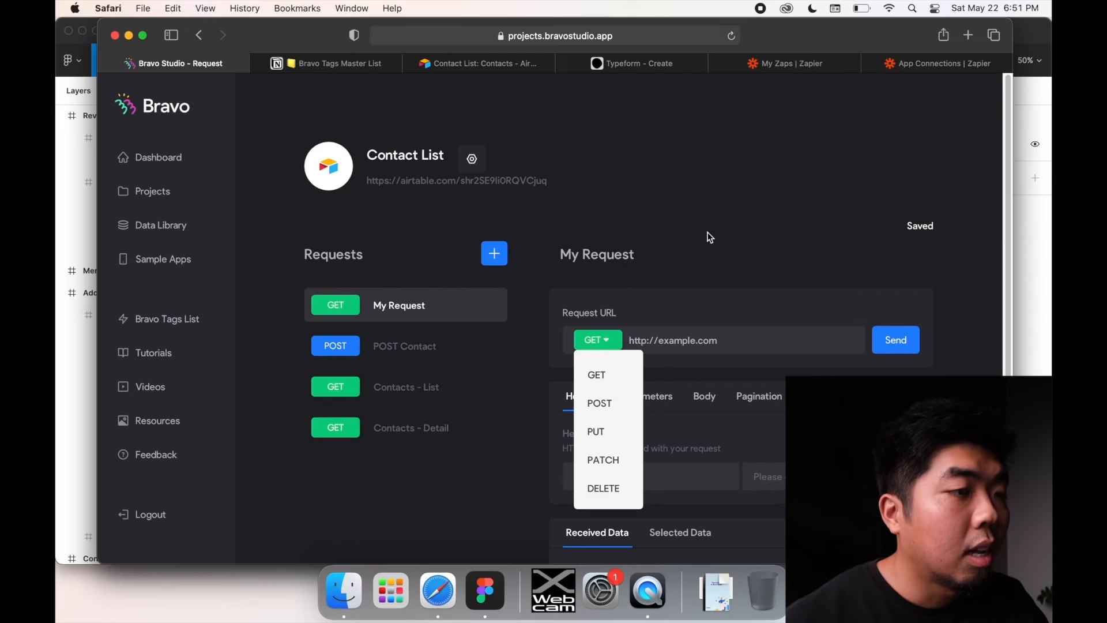
{"action": "left_click", "coordinate": [542, 303]}
{"action": "left_click", "coordinate": [492, 309]}
{"action": "left_click", "coordinate": [511, 364]}
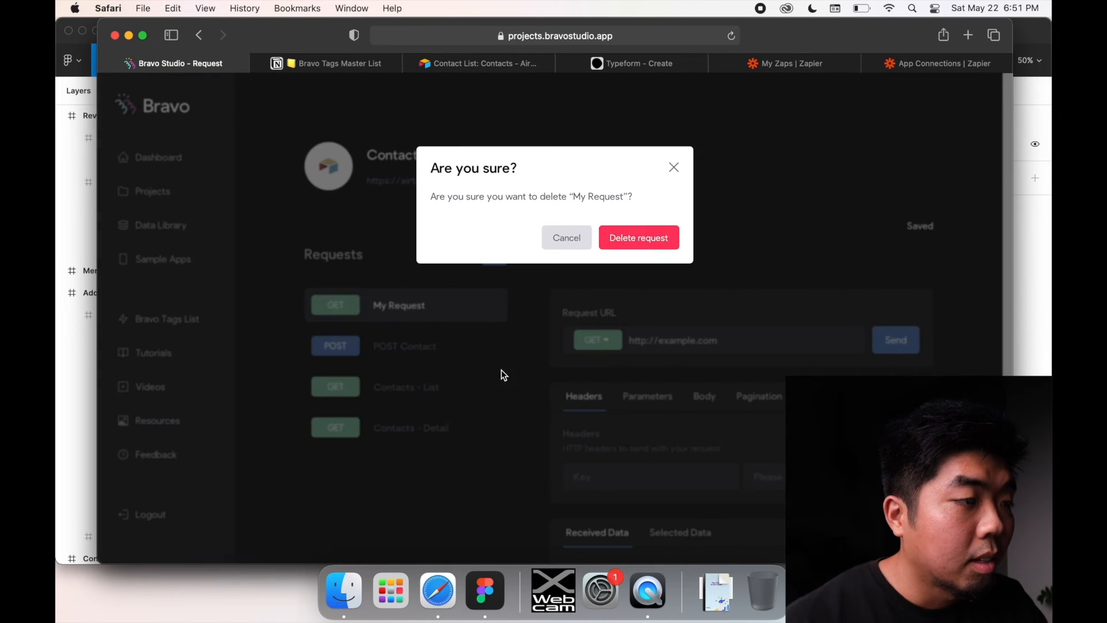
{"action": "left_click", "coordinate": [614, 242]}
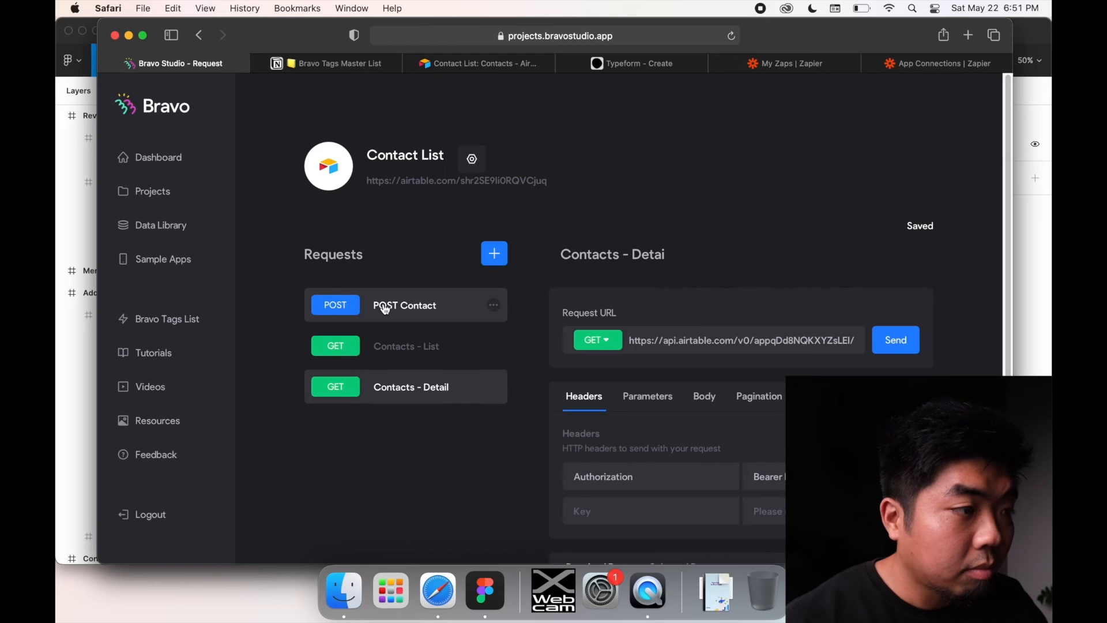
{"action": "left_click", "coordinate": [392, 303]}
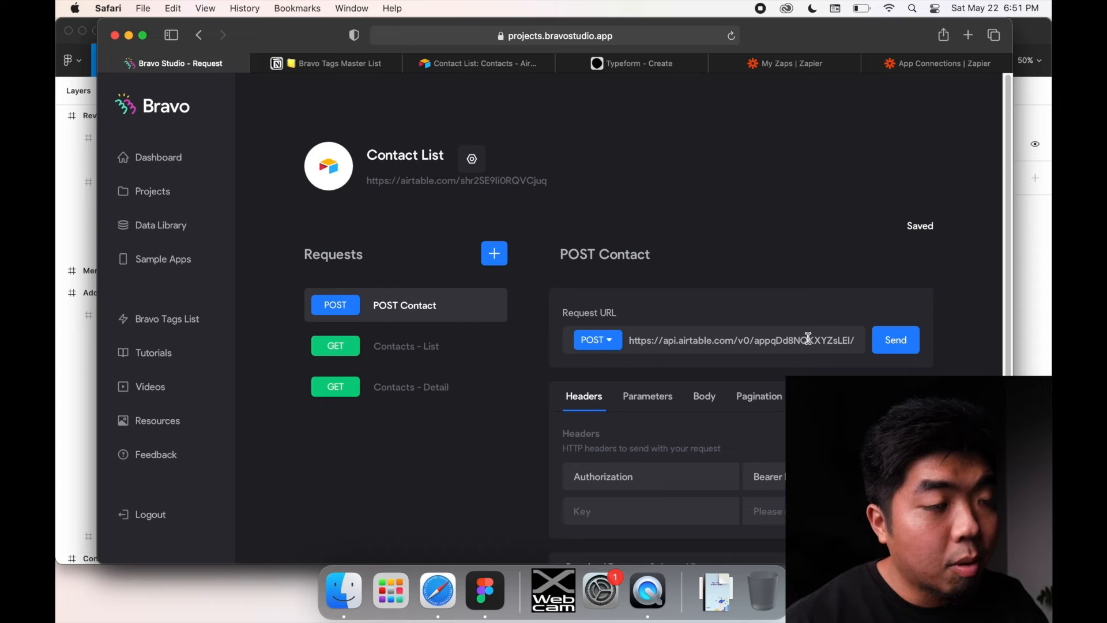
- Switch to the Contact List base in Airtable and close the Share Contact List dialog
{"action": "mouse_move", "coordinate": [477, 65]}
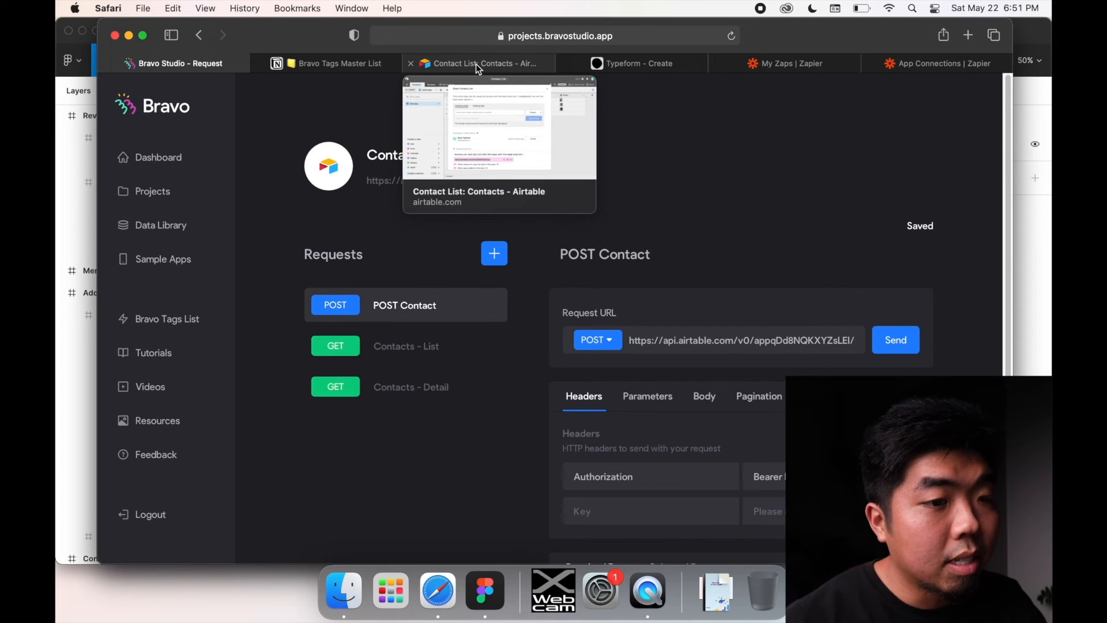
{"action": "left_click", "coordinate": [476, 63]}
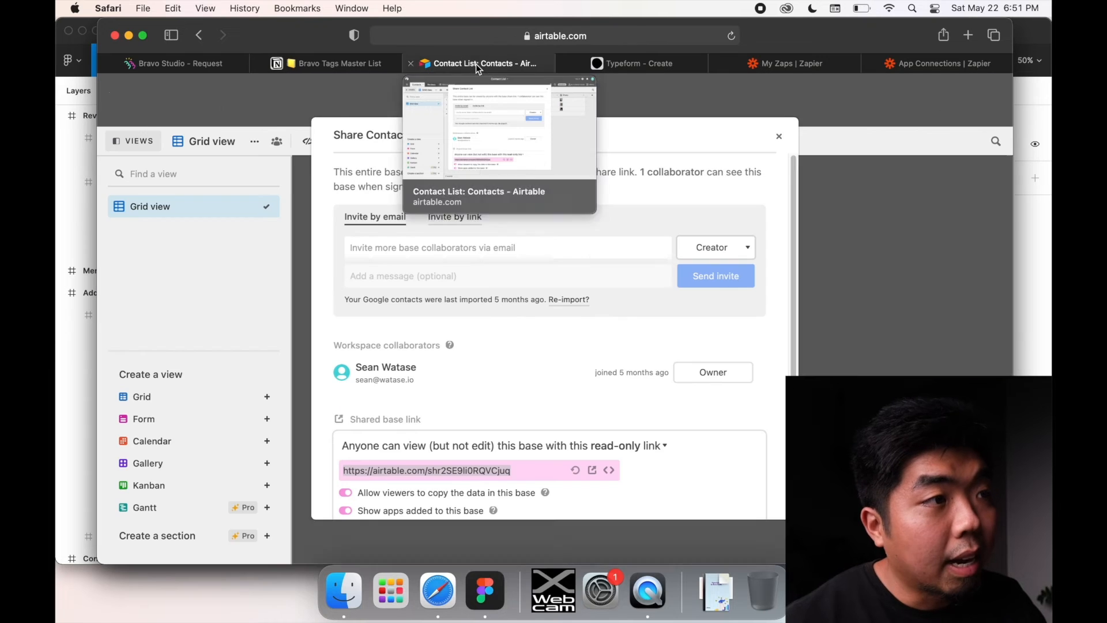
{"action": "left_click", "coordinate": [783, 141]}
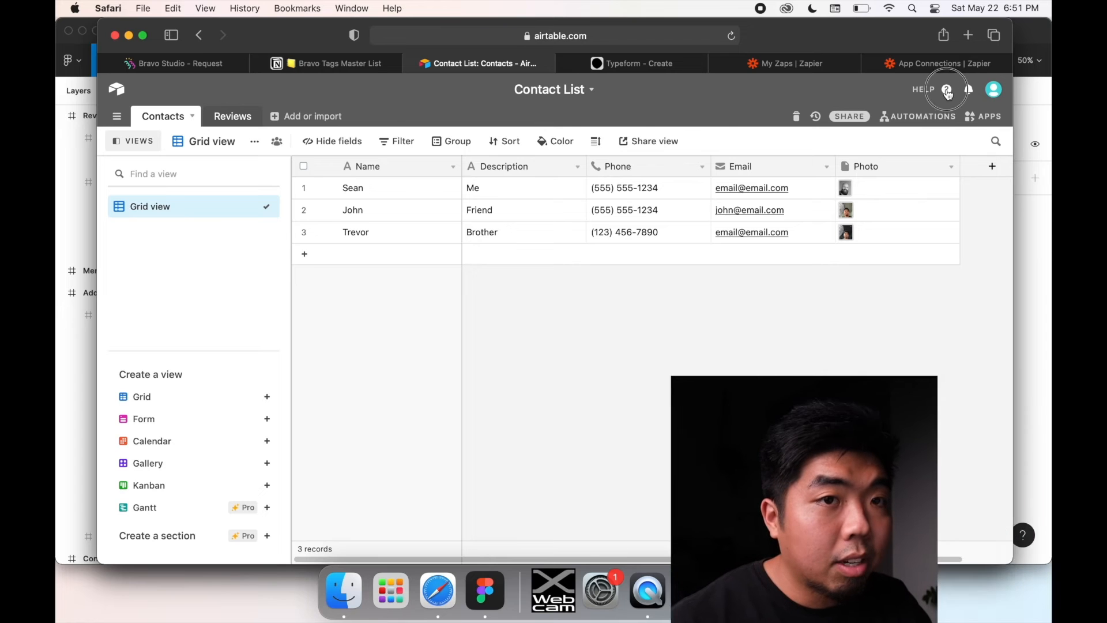
- Open Airtable's API documentation at Contacts Table > Create records and select the example POST URL
{"action": "left_click", "coordinate": [946, 90]}
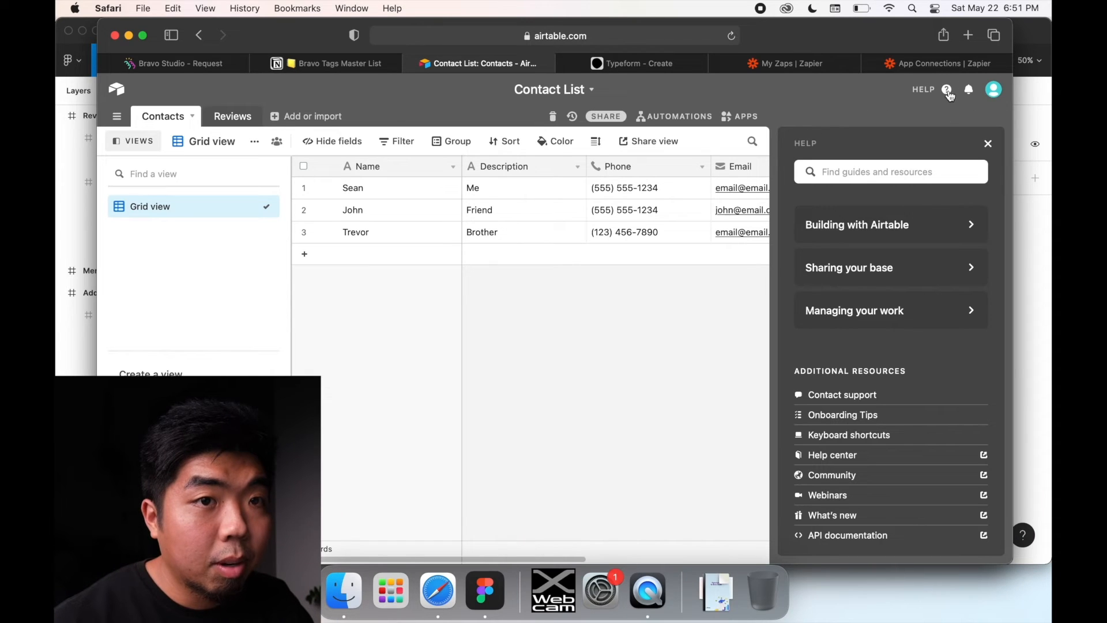
{"action": "left_click", "coordinate": [830, 535]}
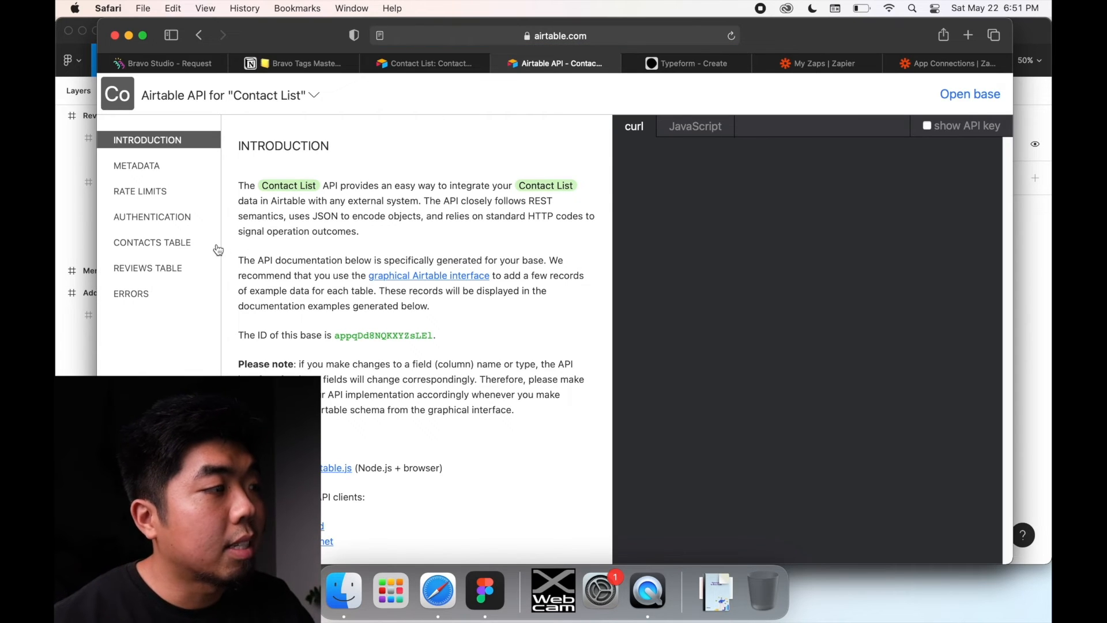
{"action": "left_click", "coordinate": [144, 245]}
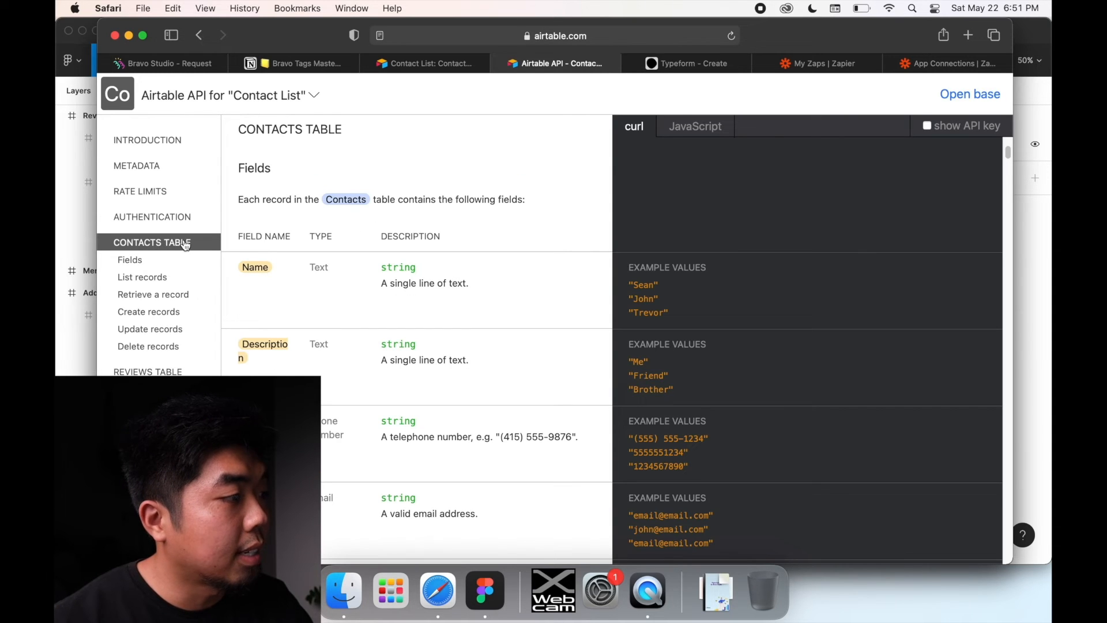
{"action": "left_click", "coordinate": [155, 315]}
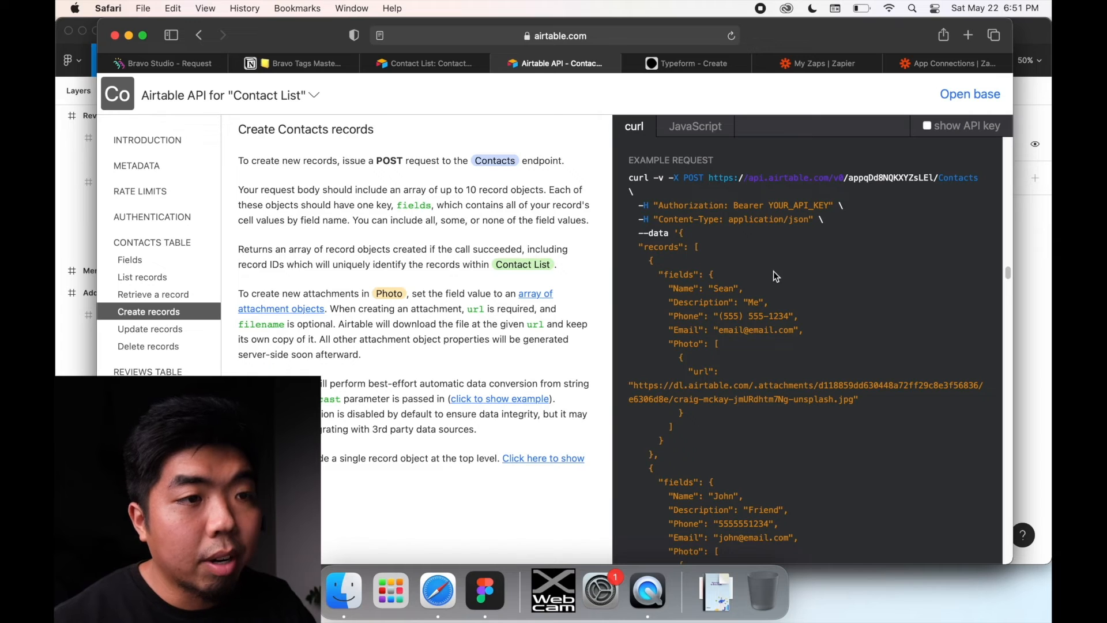
{"action": "left_click_drag", "start_coordinate": [707, 178], "coordinate": [914, 198]}
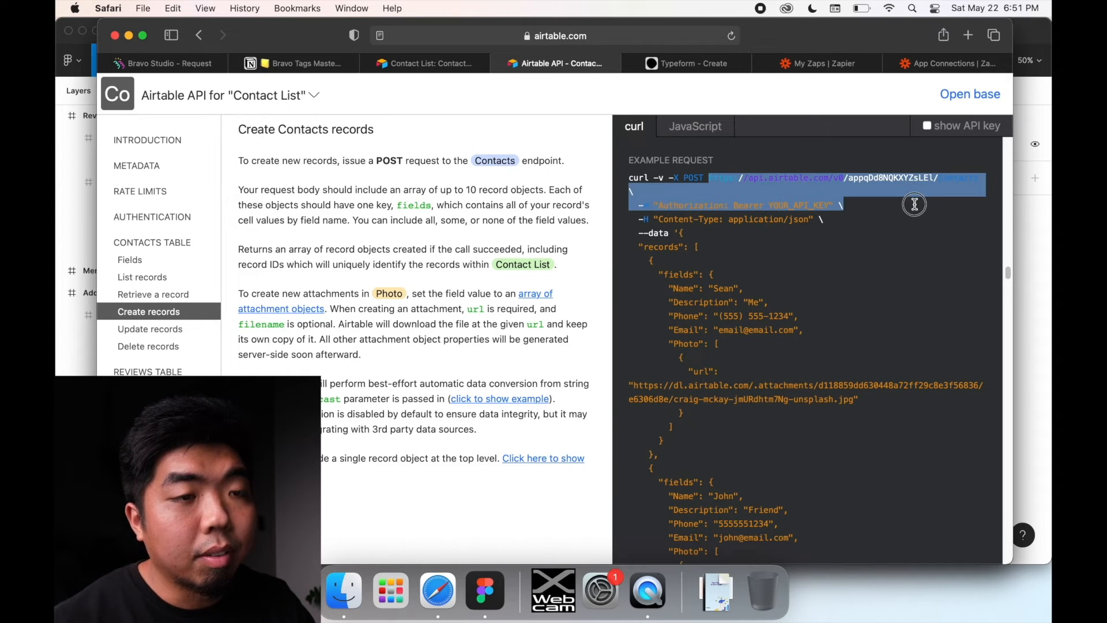
- Close Airtable's help panel and return to the POST Contact request in Bravo Studio
{"action": "left_click", "coordinate": [428, 62]}
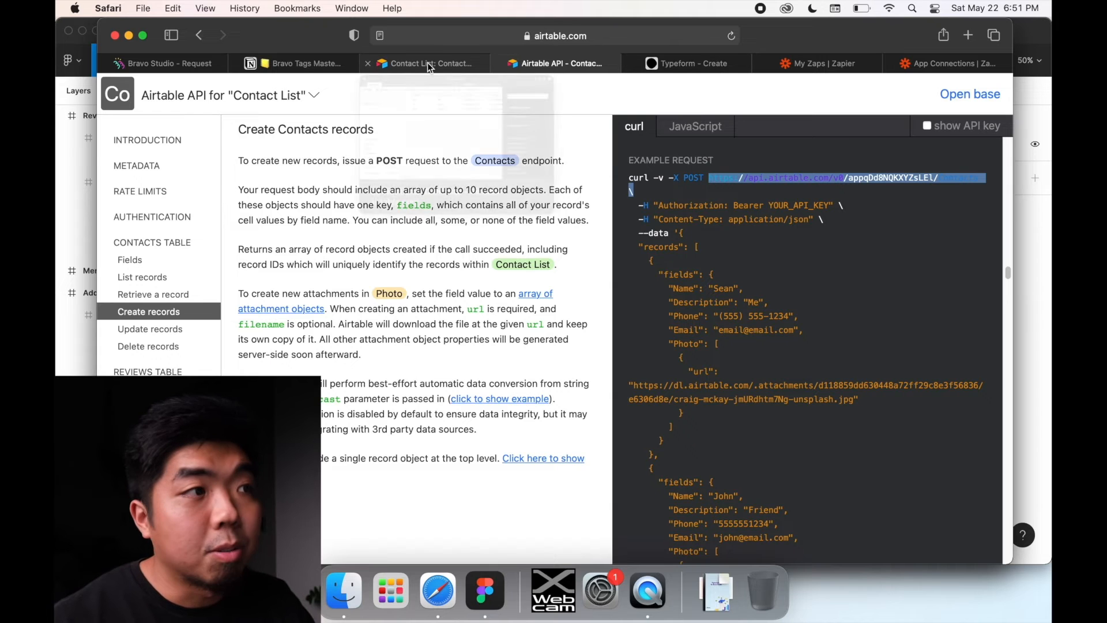
{"action": "left_click", "coordinate": [987, 144]}
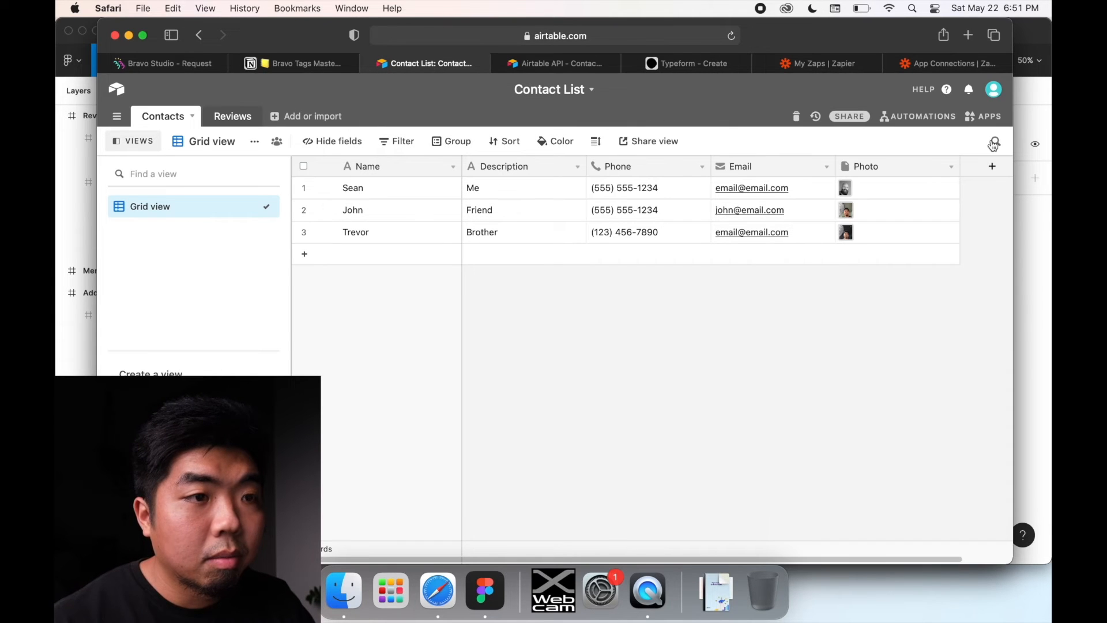
{"action": "left_click", "coordinate": [152, 61]}
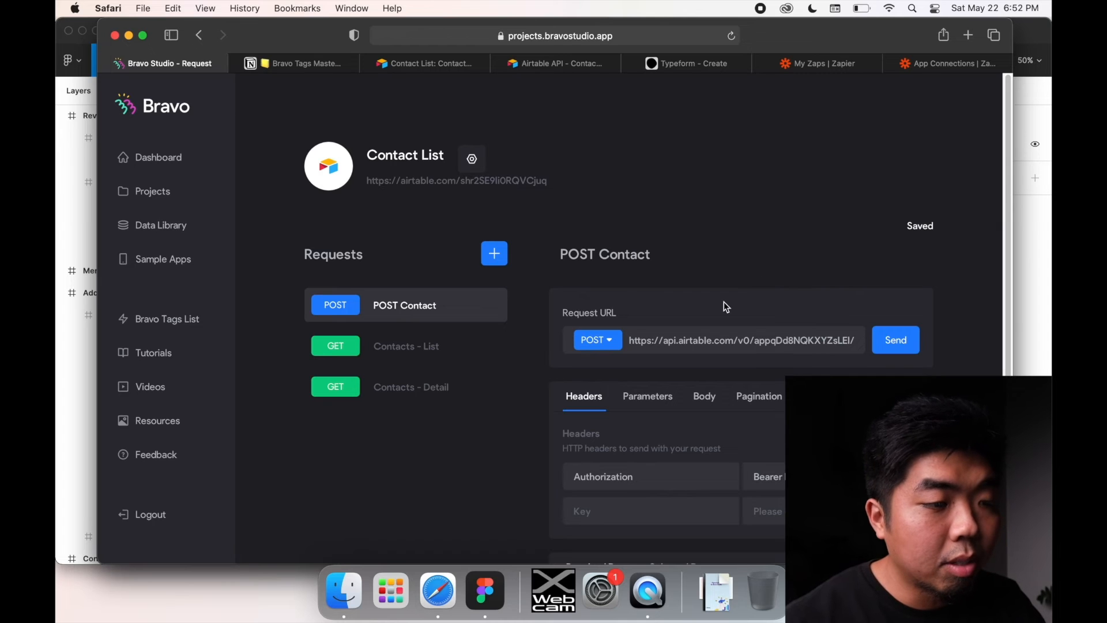
{"action": "left_click", "coordinate": [572, 64]}
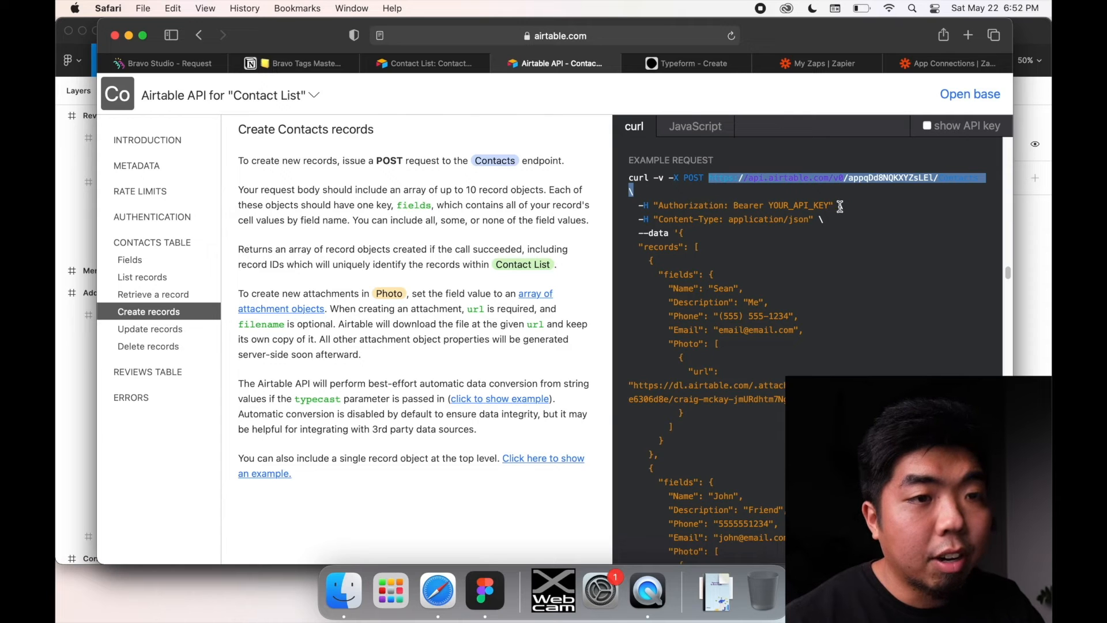
{"action": "left_click", "coordinate": [185, 68]}
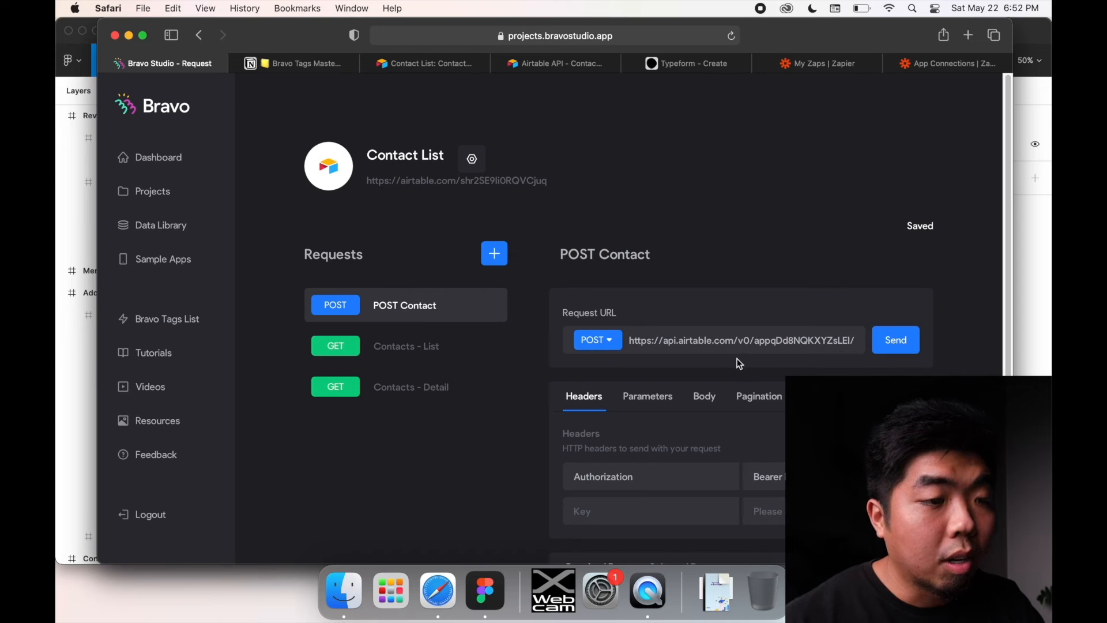
- Show the POST Contact request's JSON body with Name, Description, Phone and Email placeholders
{"action": "left_click", "coordinate": [703, 398]}
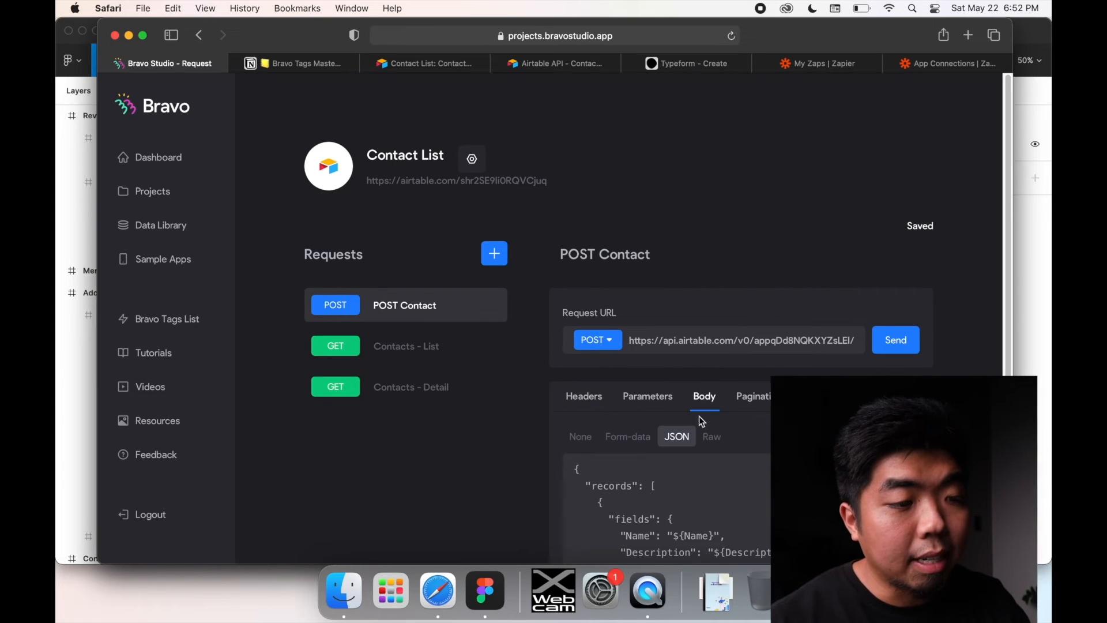
{"action": "scroll", "coordinate": [702, 421], "scroll_direction": "down", "scroll_amount": 2}
{"action": "scroll", "coordinate": [581, 401], "scroll_direction": "down", "scroll_amount": 2}
{"action": "scroll", "coordinate": [475, 371], "scroll_direction": "down", "scroll_amount": 3}
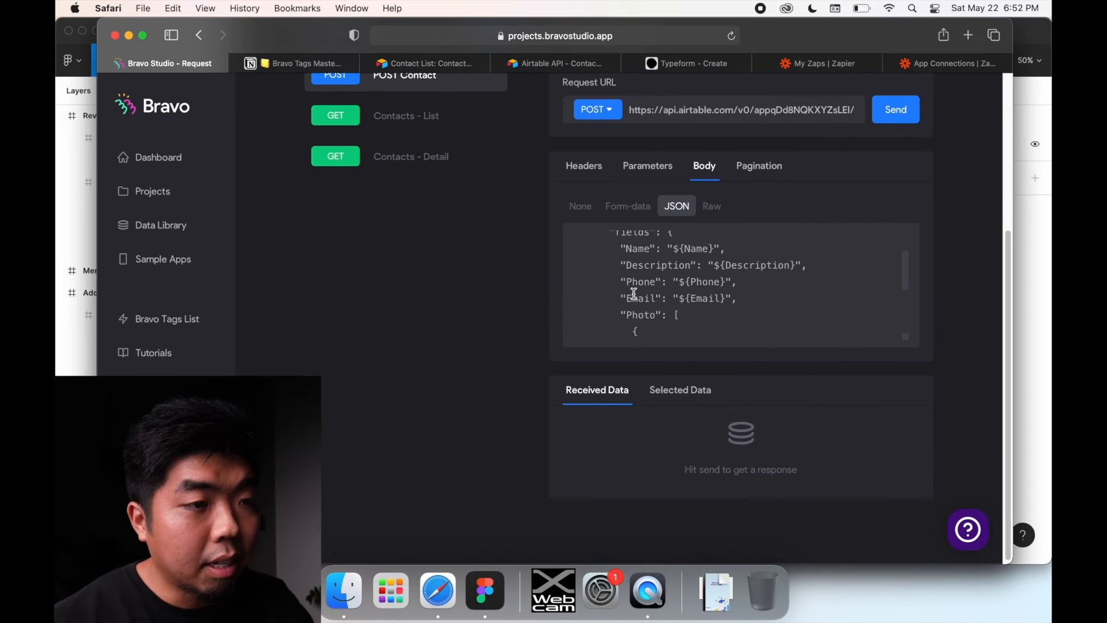
{"action": "scroll", "coordinate": [633, 294], "scroll_direction": "up", "scroll_amount": 3}
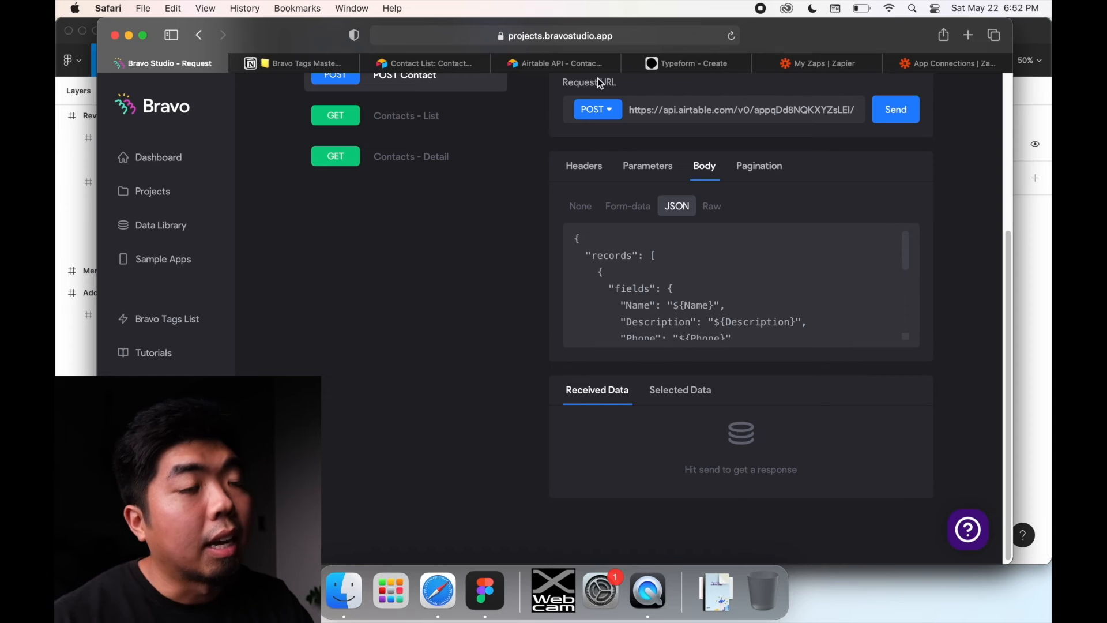
- Compare it with the curl --data JSON in Airtable's create-records example, then return to Bravo
{"action": "left_click", "coordinate": [579, 68]}
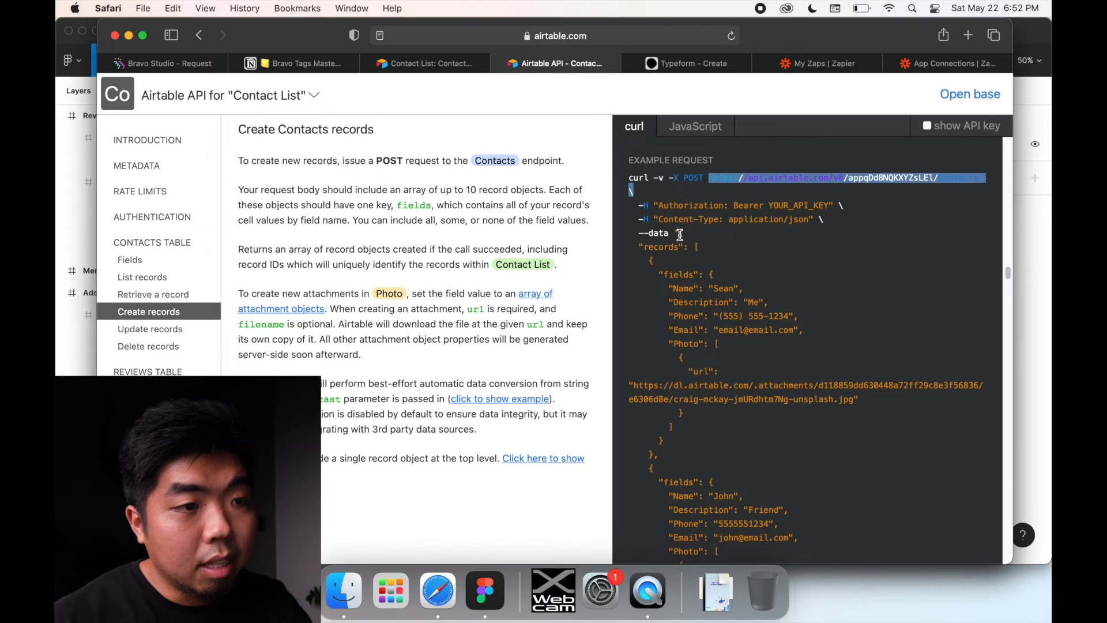
{"action": "left_click_drag", "start_coordinate": [679, 234], "coordinate": [635, 511]}
{"action": "scroll", "coordinate": [700, 380], "scroll_direction": "down", "scroll_amount": 3}
{"action": "scroll", "coordinate": [709, 475], "scroll_direction": "down", "scroll_amount": 3}
{"action": "scroll", "coordinate": [648, 506], "scroll_direction": "up", "scroll_amount": 5}
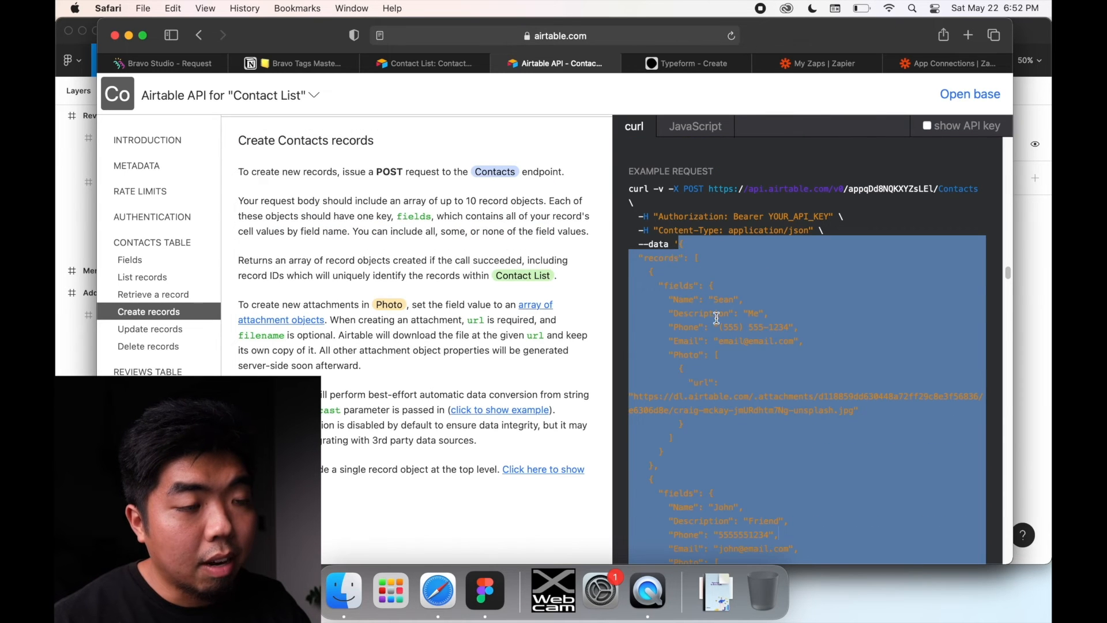
{"action": "scroll", "coordinate": [717, 319], "scroll_direction": "down", "scroll_amount": 5}
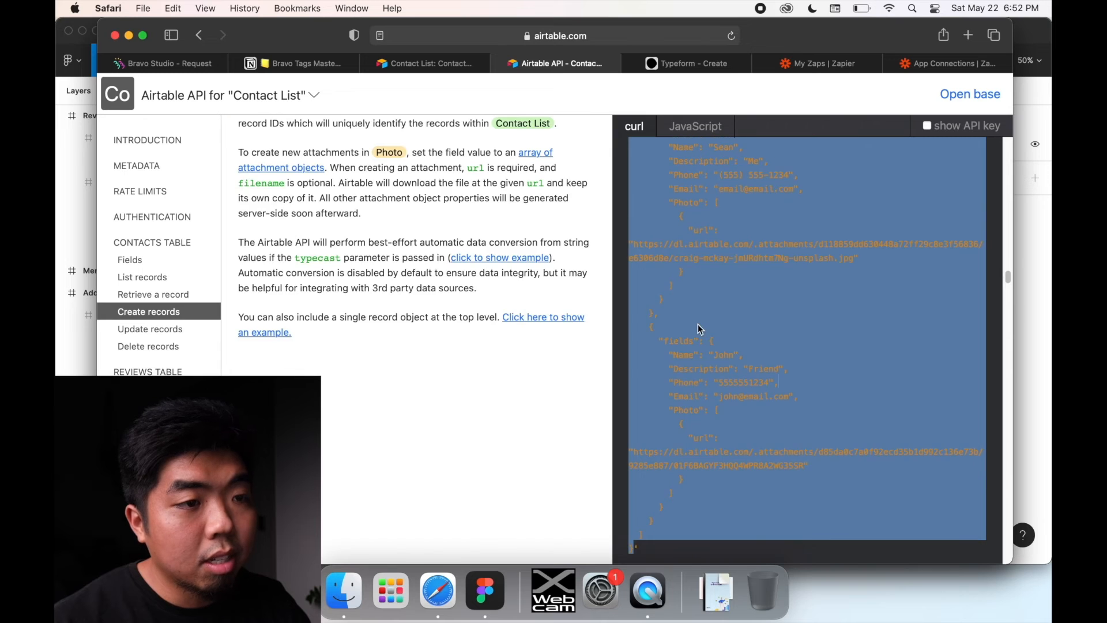
{"action": "scroll", "coordinate": [697, 324], "scroll_direction": "up", "scroll_amount": 3}
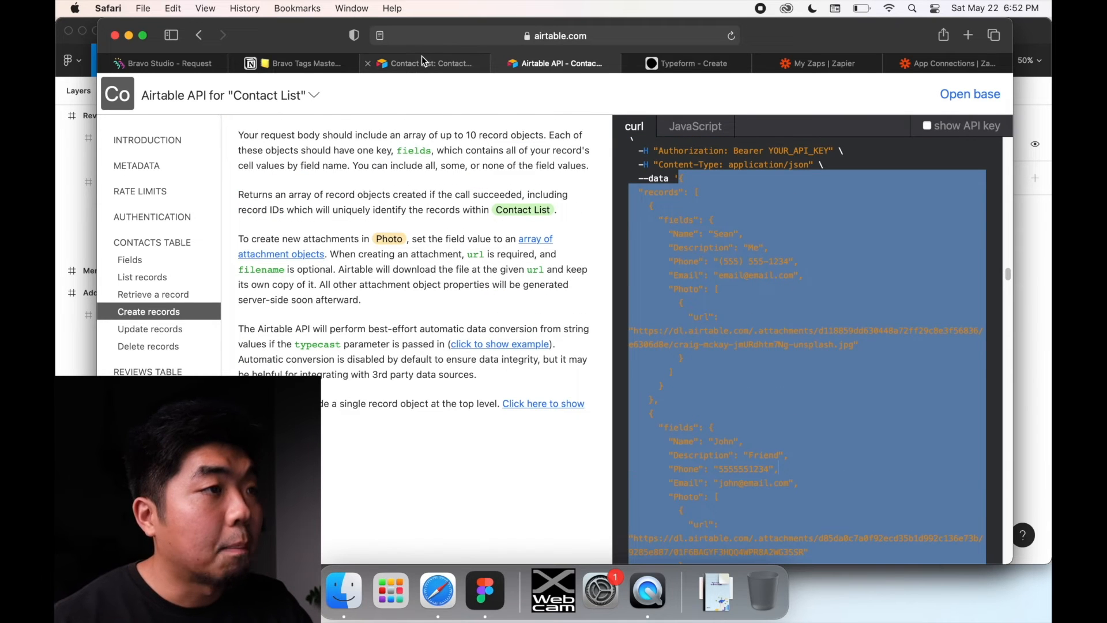
{"action": "left_click", "coordinate": [179, 65]}
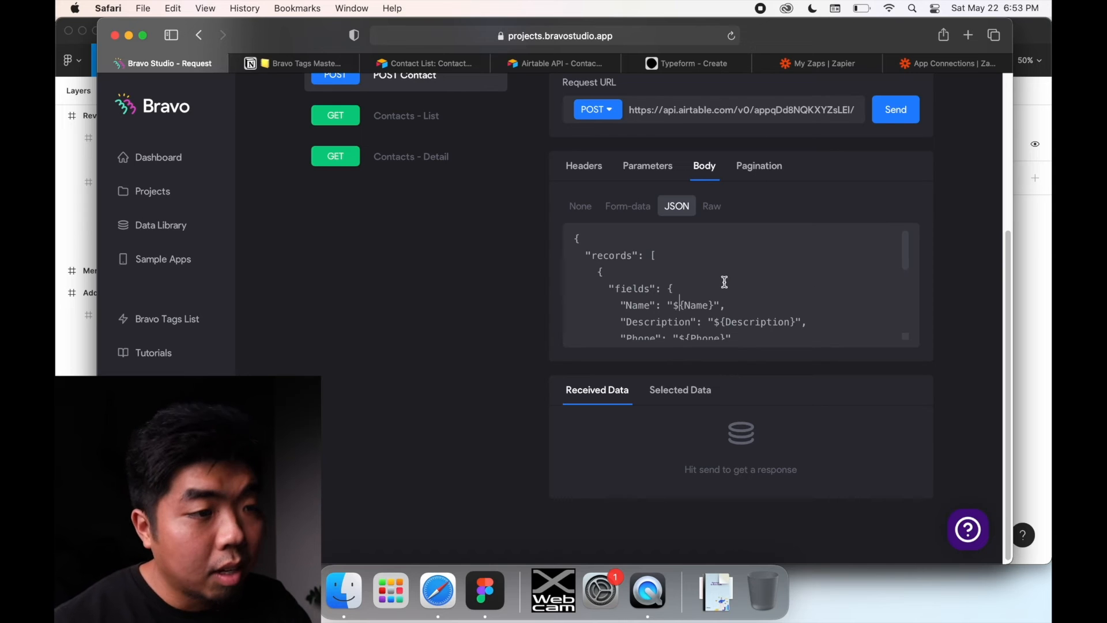
{"action": "scroll", "coordinate": [717, 285], "scroll_direction": "down", "scroll_amount": 2}
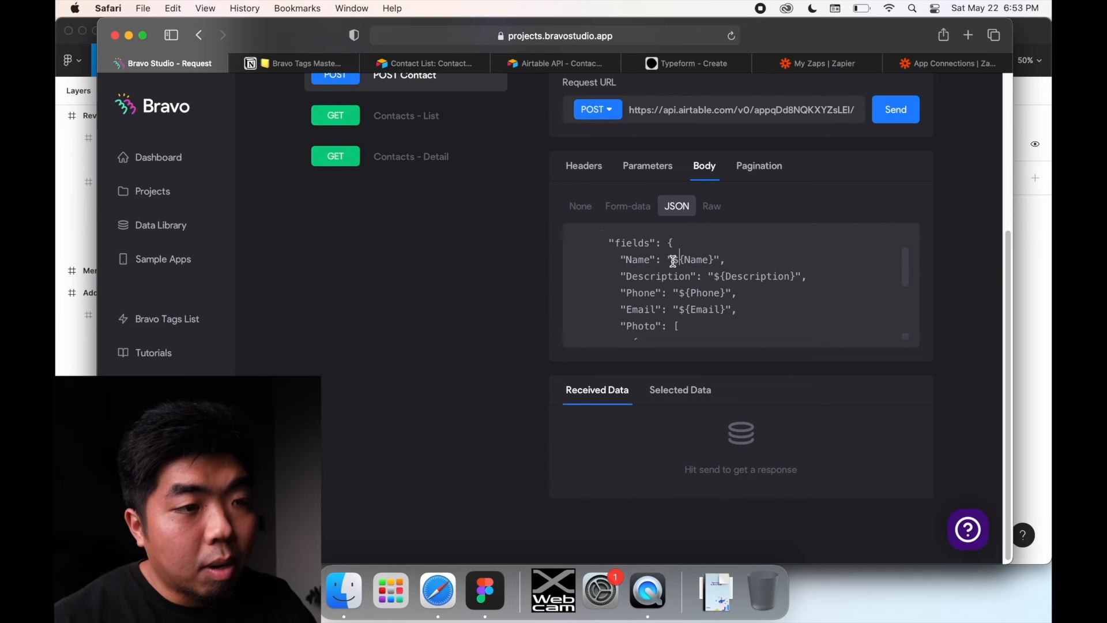
{"action": "left_click_drag", "start_coordinate": [673, 261], "coordinate": [716, 261]}
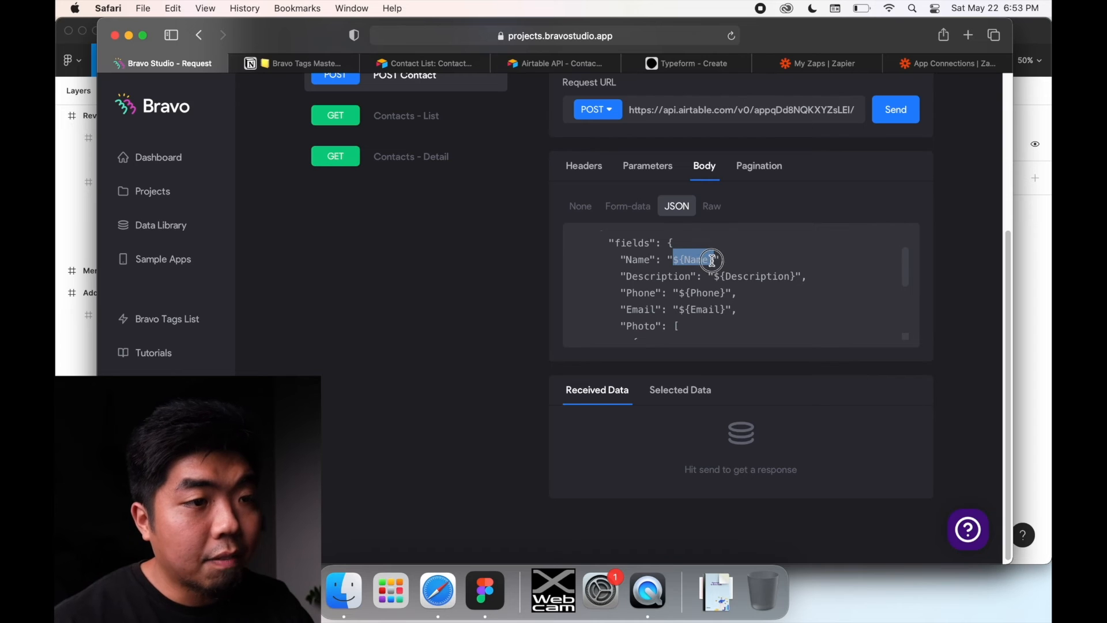
{"action": "left_click", "coordinate": [556, 64]}
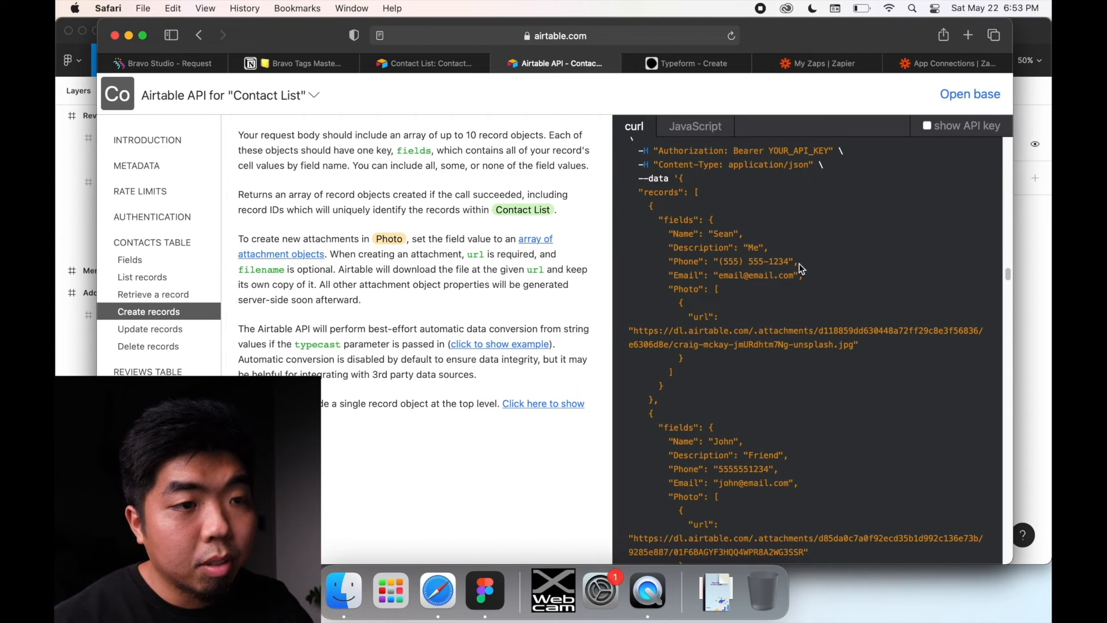
{"action": "left_click", "coordinate": [191, 60]}
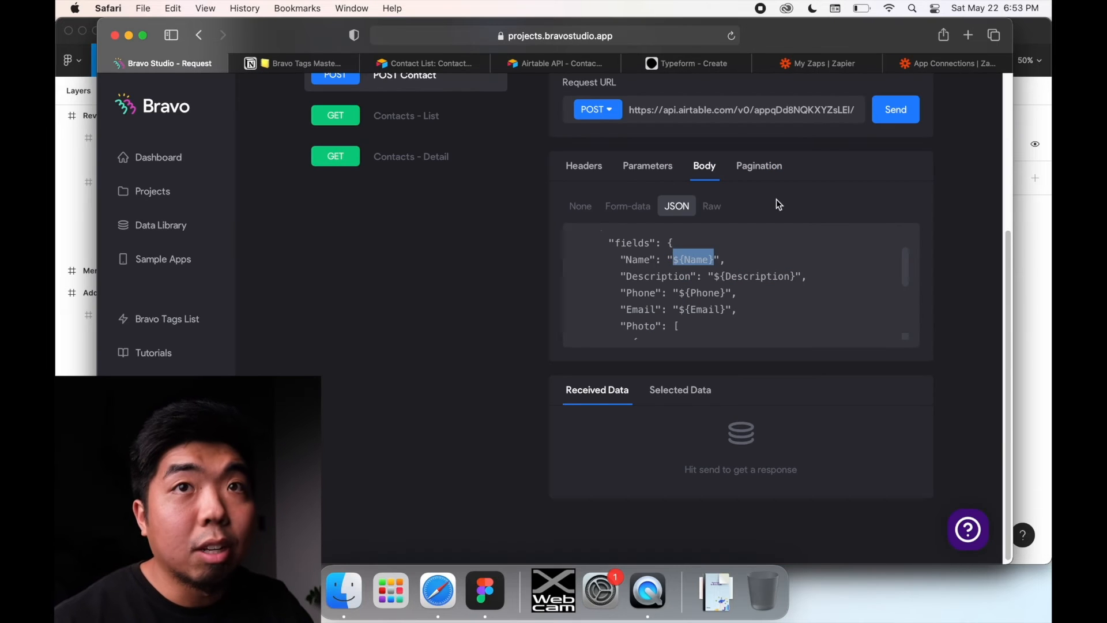
{"action": "left_click", "coordinate": [692, 276]}
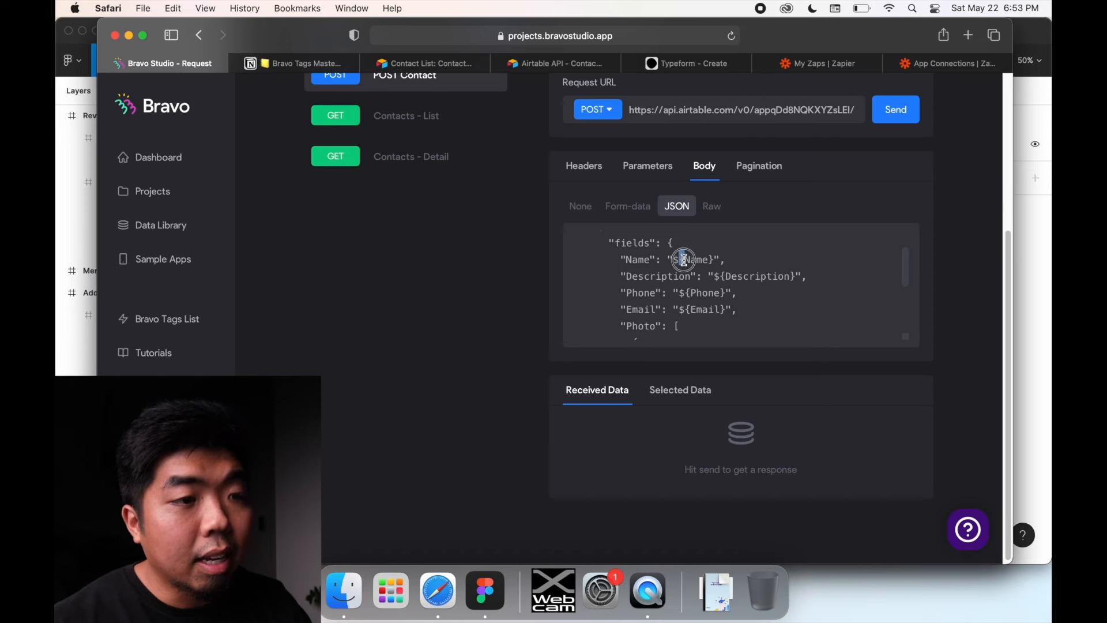
{"action": "mouse_move", "coordinate": [679, 259]}
{"action": "left_mouse_down"}
{"action": "mouse_move", "coordinate": [700, 260]}
{"action": "mouse_move", "coordinate": [686, 259]}
{"action": "left_mouse_up"}
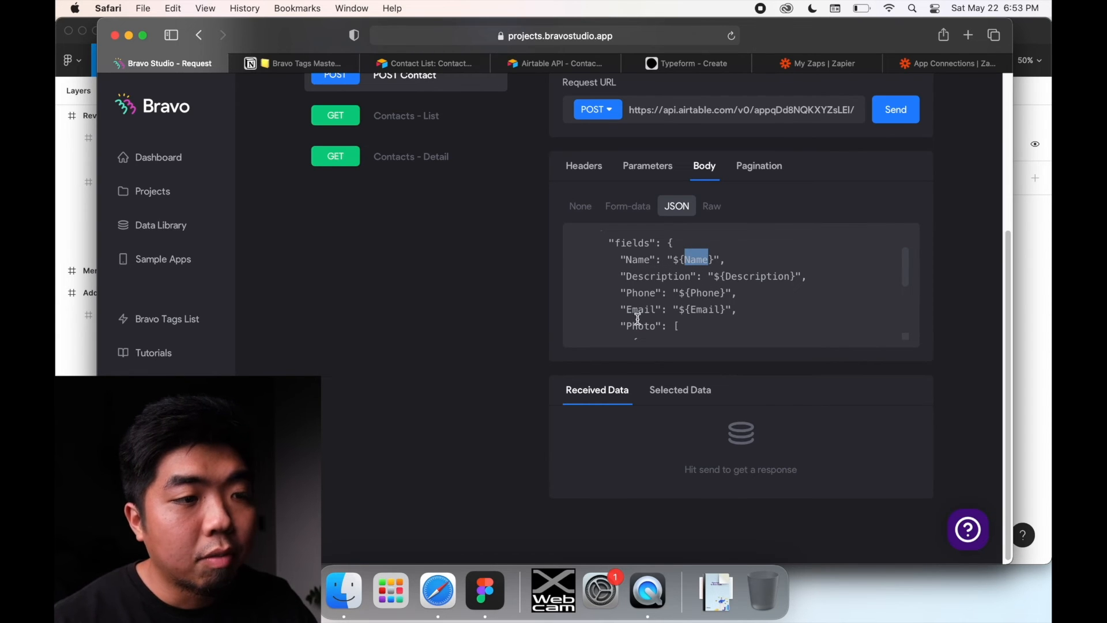
{"action": "scroll", "coordinate": [704, 321], "scroll_direction": "down", "scroll_amount": 2}
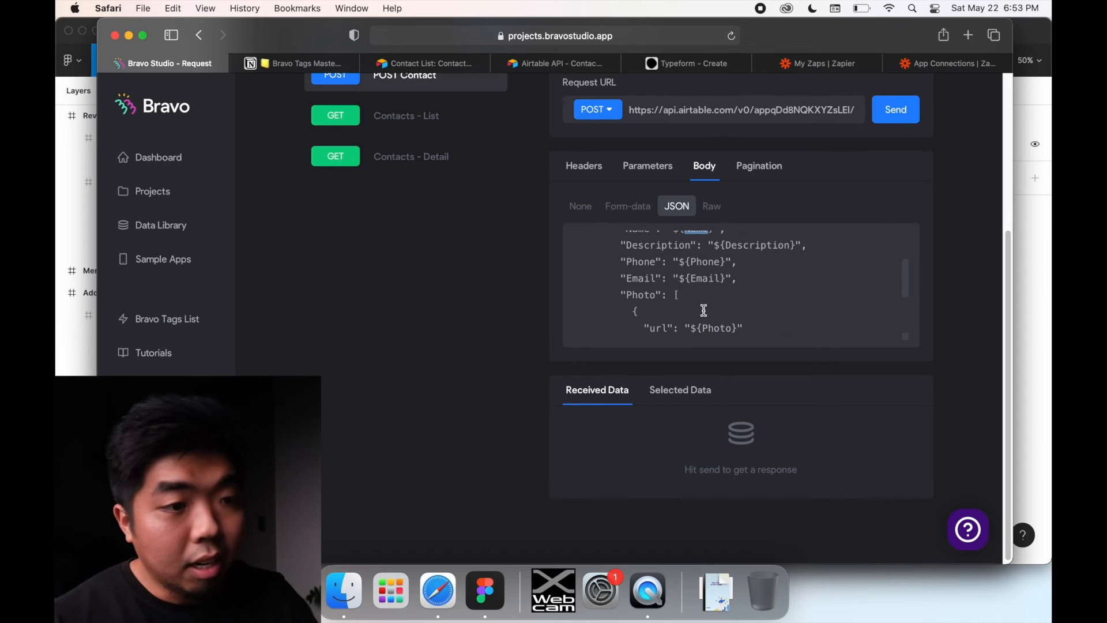
{"action": "scroll", "coordinate": [704, 310], "scroll_direction": "down", "scroll_amount": 2}
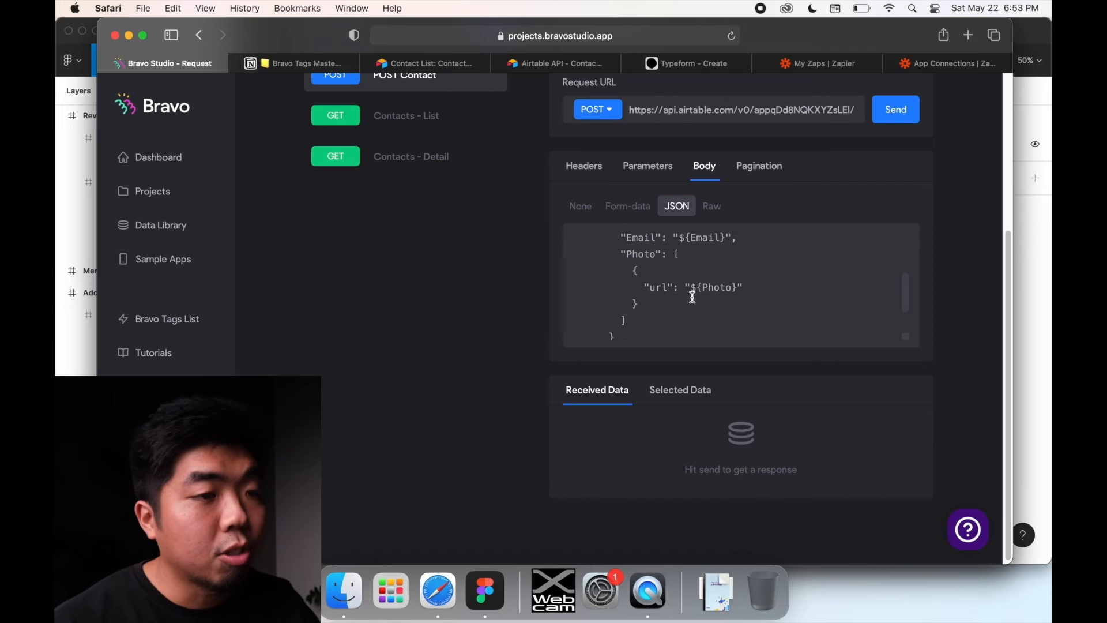
{"action": "scroll", "coordinate": [692, 298], "scroll_direction": "up", "scroll_amount": 2}
{"action": "scroll", "coordinate": [692, 297], "scroll_direction": "up", "scroll_amount": 3}
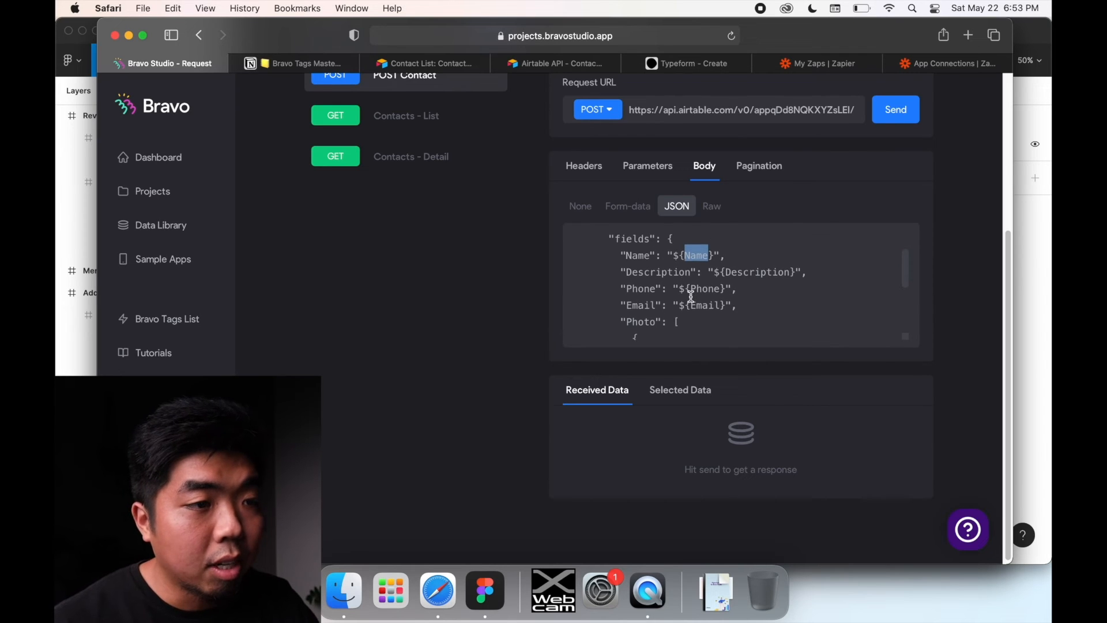
{"action": "scroll", "coordinate": [691, 298], "scroll_direction": "up", "scroll_amount": 4}
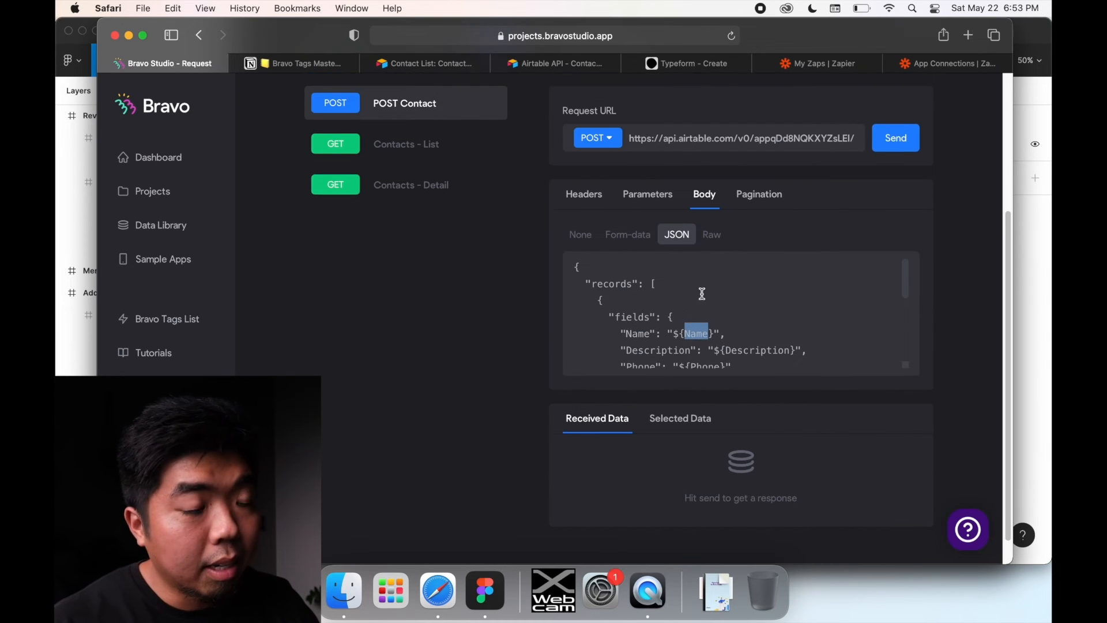
- Review the POST Contact request's sample parameter values
{"action": "left_click", "coordinate": [662, 198]}
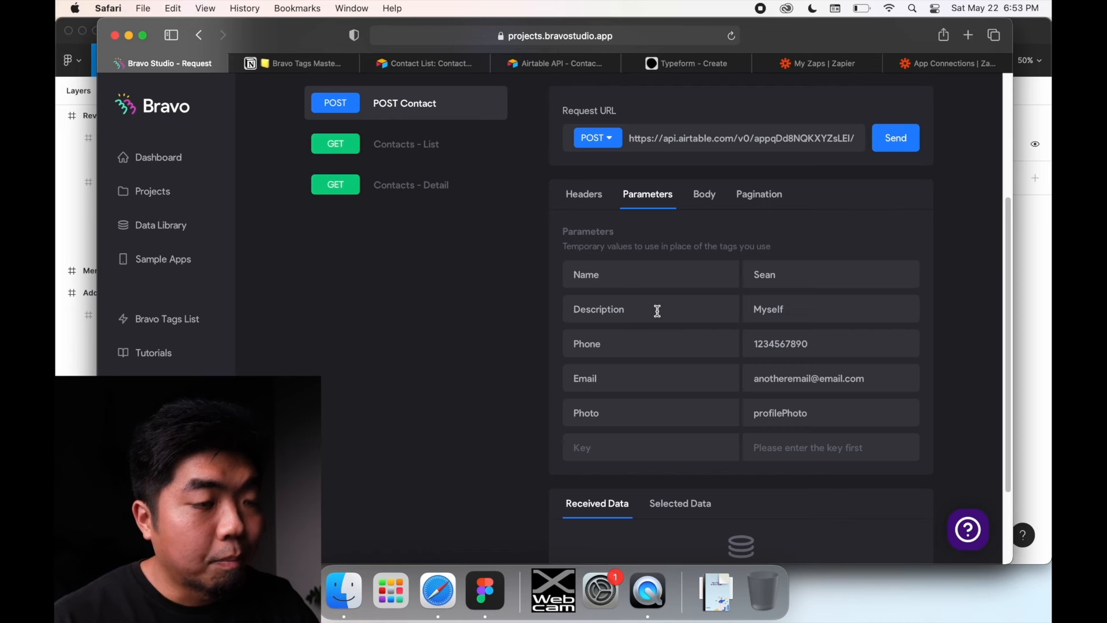
{"action": "left_click", "coordinate": [635, 343]}
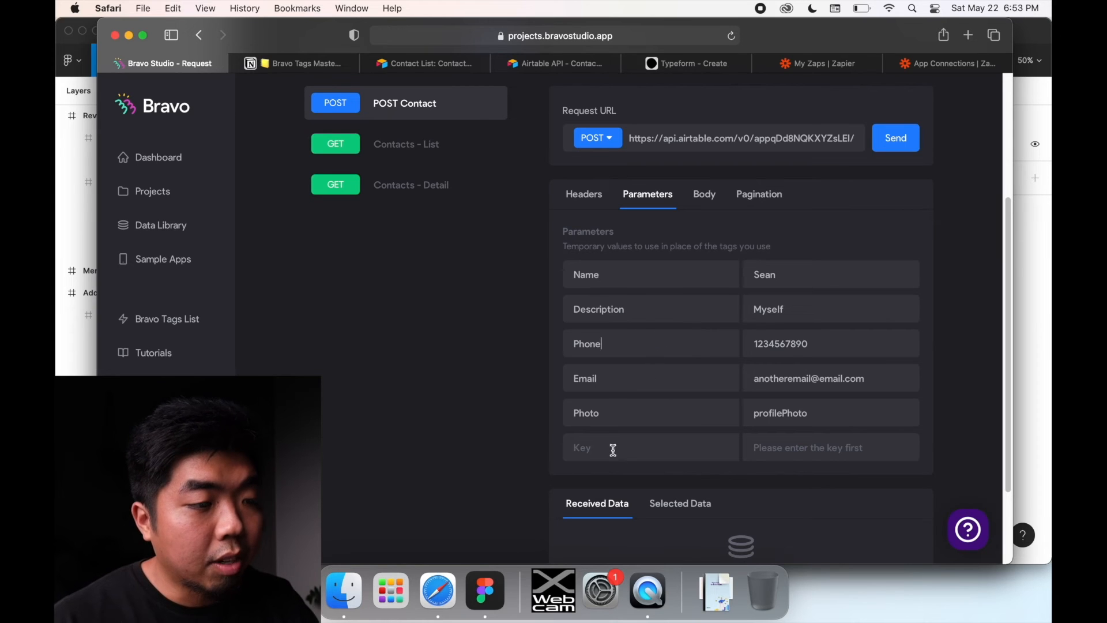
{"action": "left_click", "coordinate": [635, 275]}
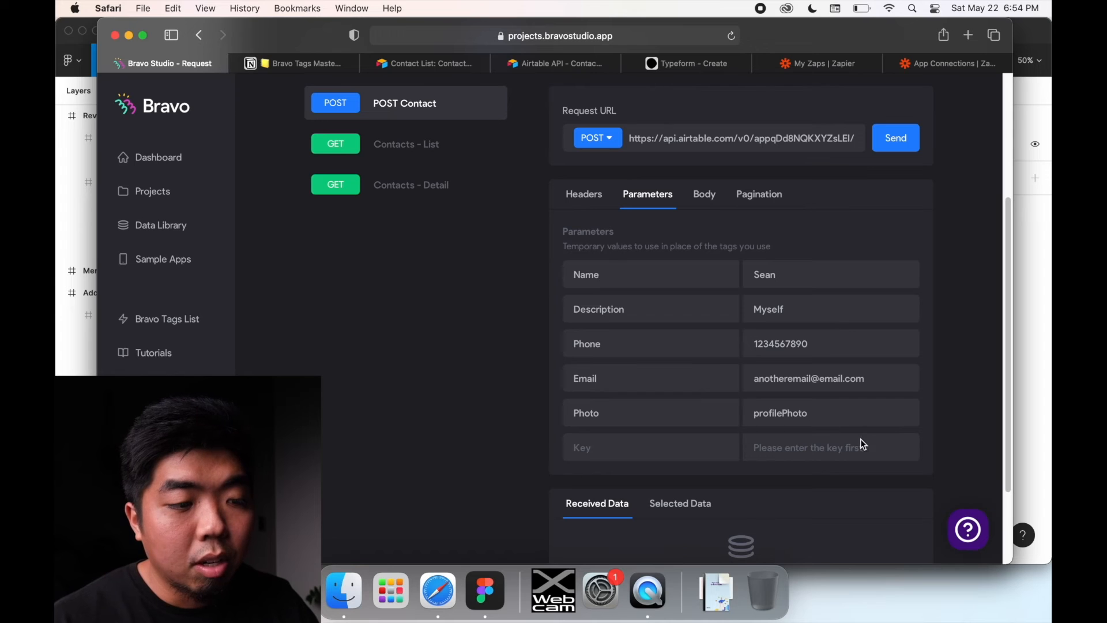
{"action": "scroll", "coordinate": [860, 446], "scroll_direction": "down", "scroll_amount": 3}
{"action": "scroll", "coordinate": [860, 446], "scroll_direction": "up", "scroll_amount": 3}
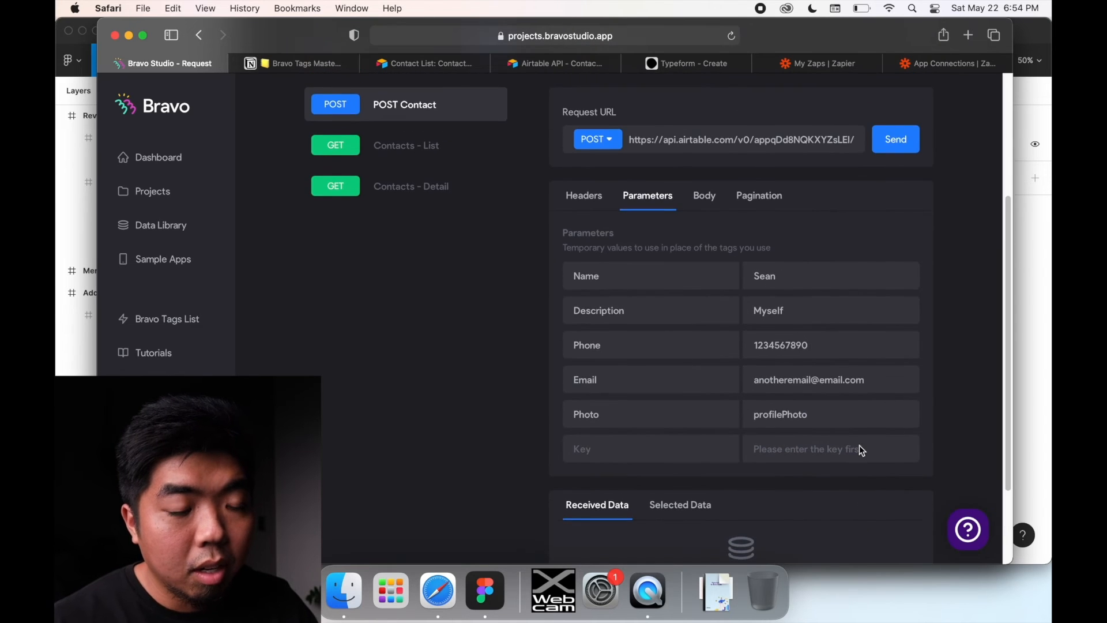
{"action": "scroll", "coordinate": [860, 447], "scroll_direction": "up", "scroll_amount": 5}
{"action": "scroll", "coordinate": [860, 446], "scroll_direction": "down", "scroll_amount": 5}
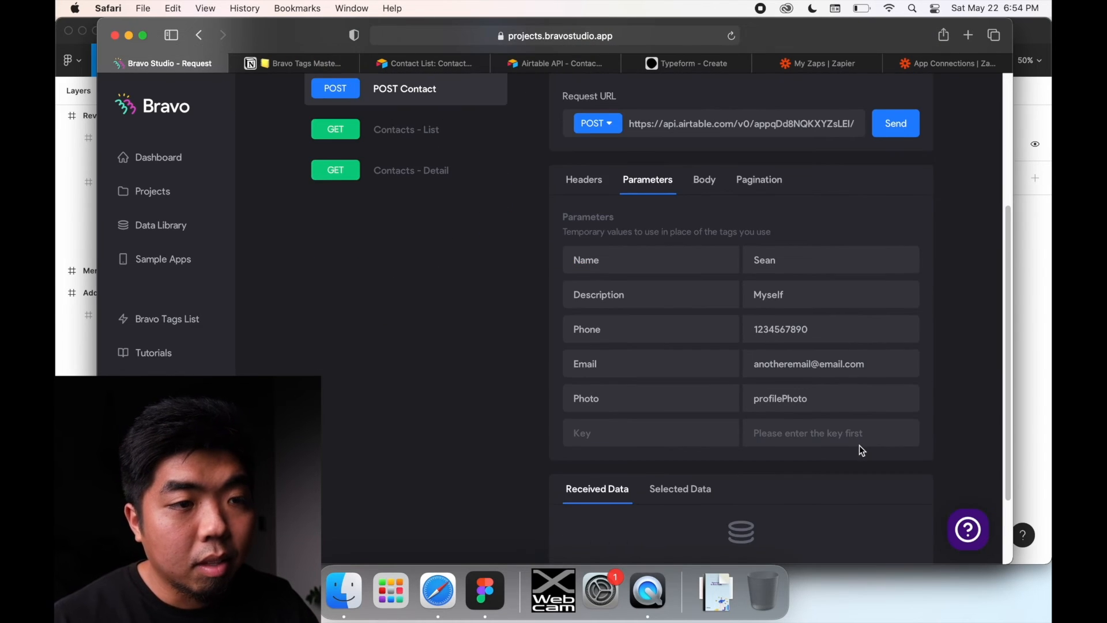
{"action": "scroll", "coordinate": [859, 445], "scroll_direction": "up", "scroll_amount": 1}
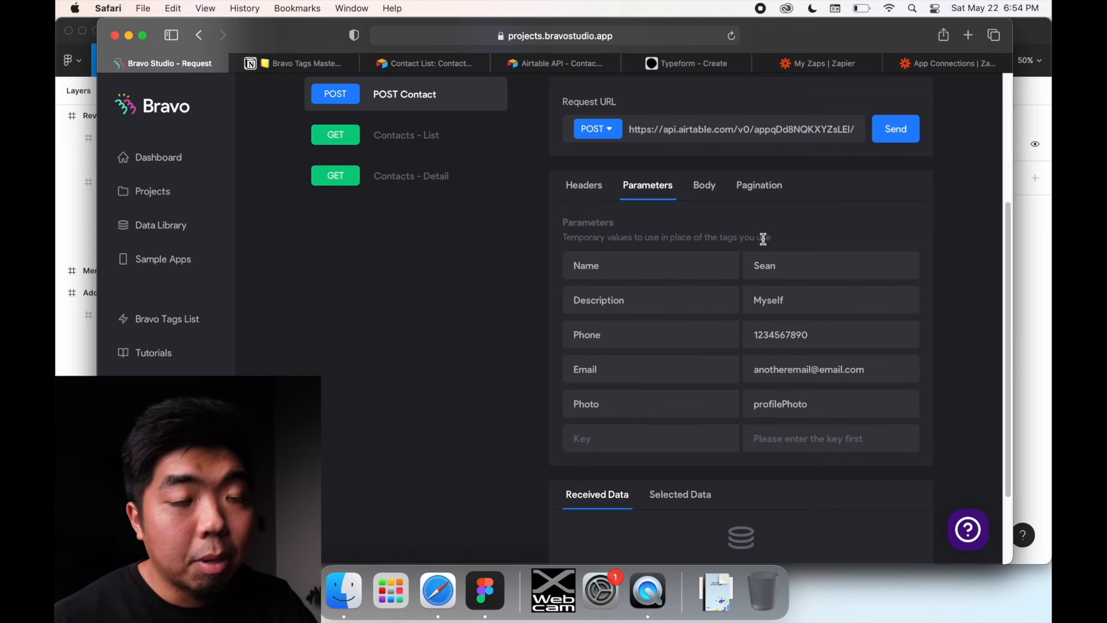
- Send the request and check Airtable for the new Myself contact row
{"action": "left_click", "coordinate": [916, 131]}
{"action": "scroll", "coordinate": [846, 291], "scroll_direction": "down", "scroll_amount": 3}
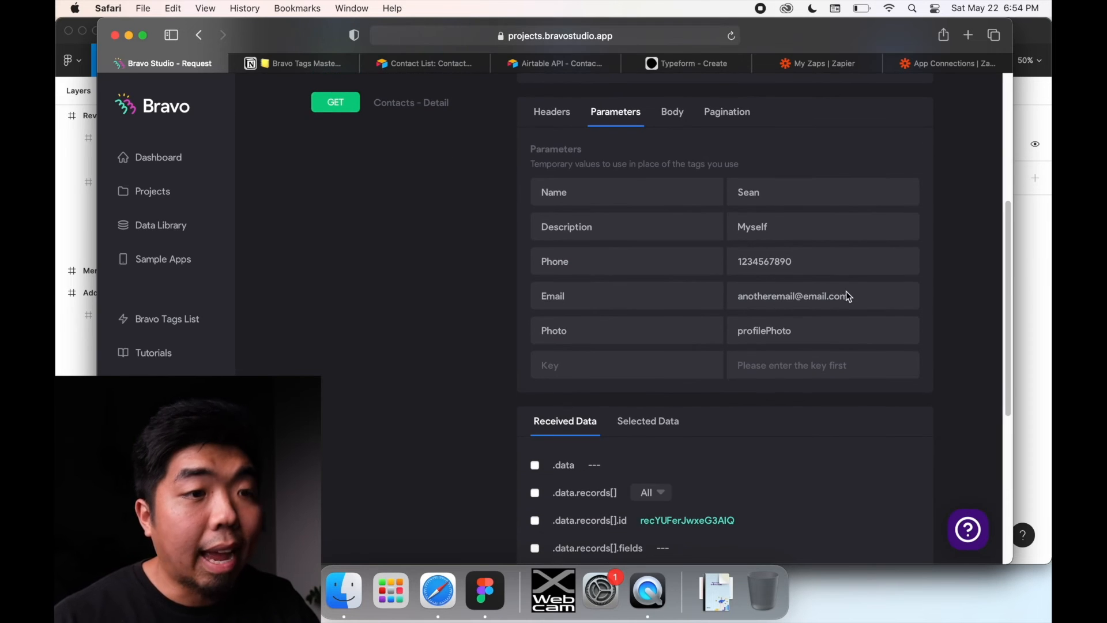
{"action": "scroll", "coordinate": [769, 376], "scroll_direction": "down", "scroll_amount": 2}
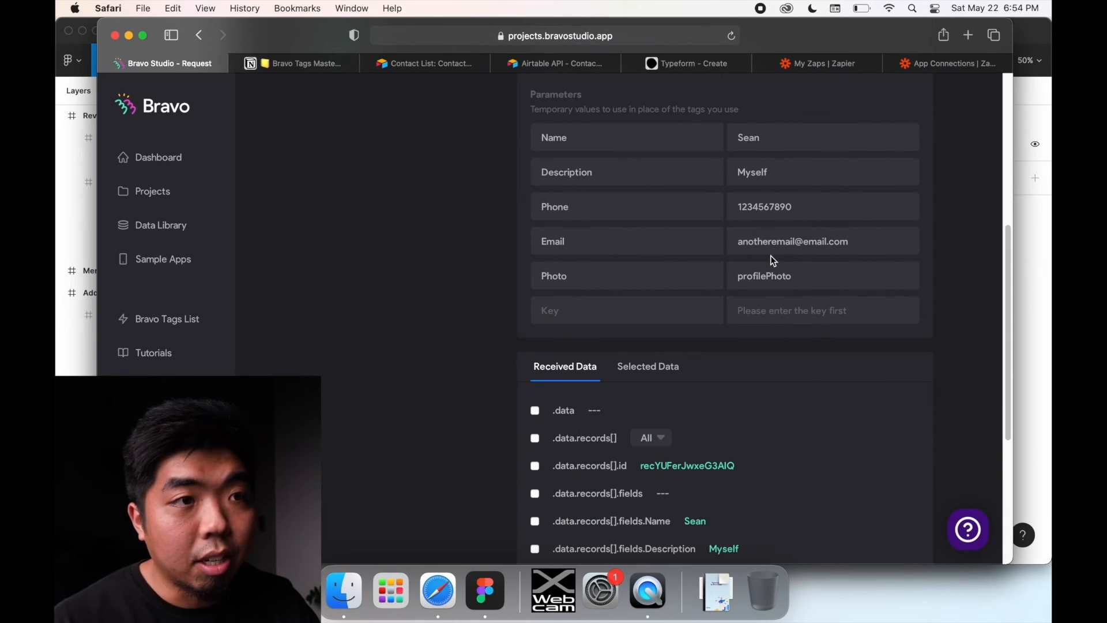
{"action": "left_click", "coordinate": [433, 62]}
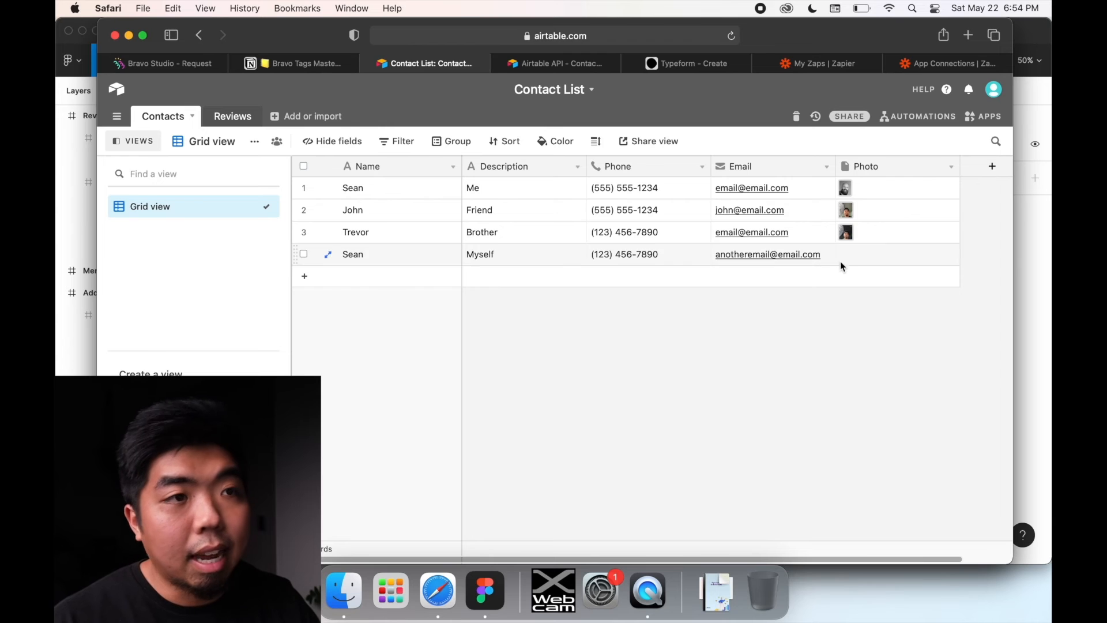
- Compare the request's received data with the new row in Airtable's Contacts grid
{"action": "left_click", "coordinate": [527, 62]}
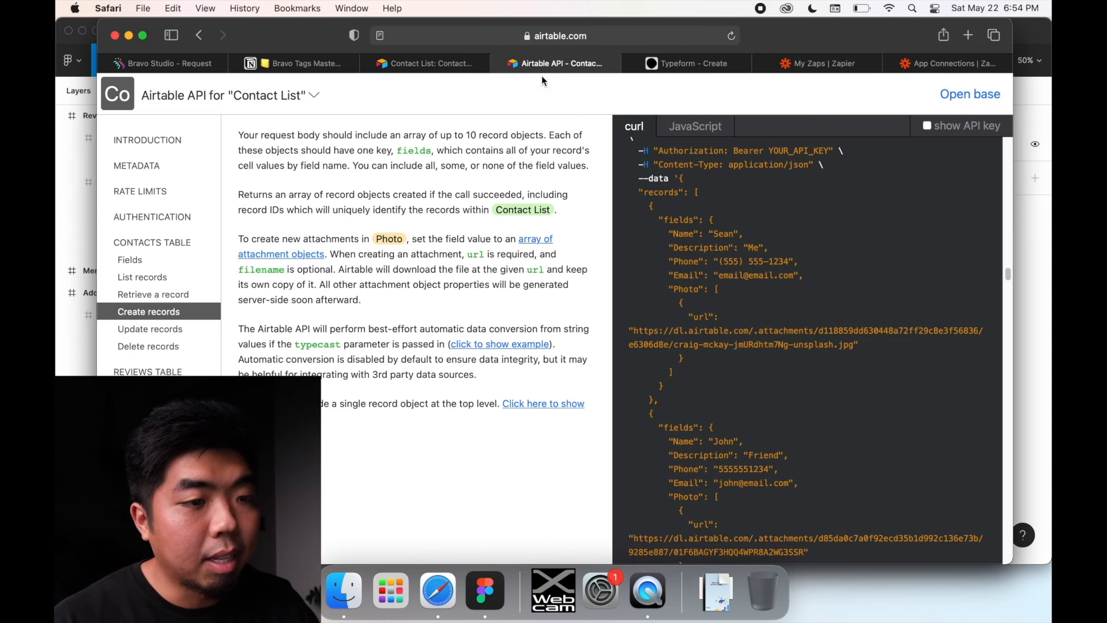
{"action": "left_click", "coordinate": [161, 63]}
{"action": "scroll", "coordinate": [711, 438], "scroll_direction": "down", "scroll_amount": 5}
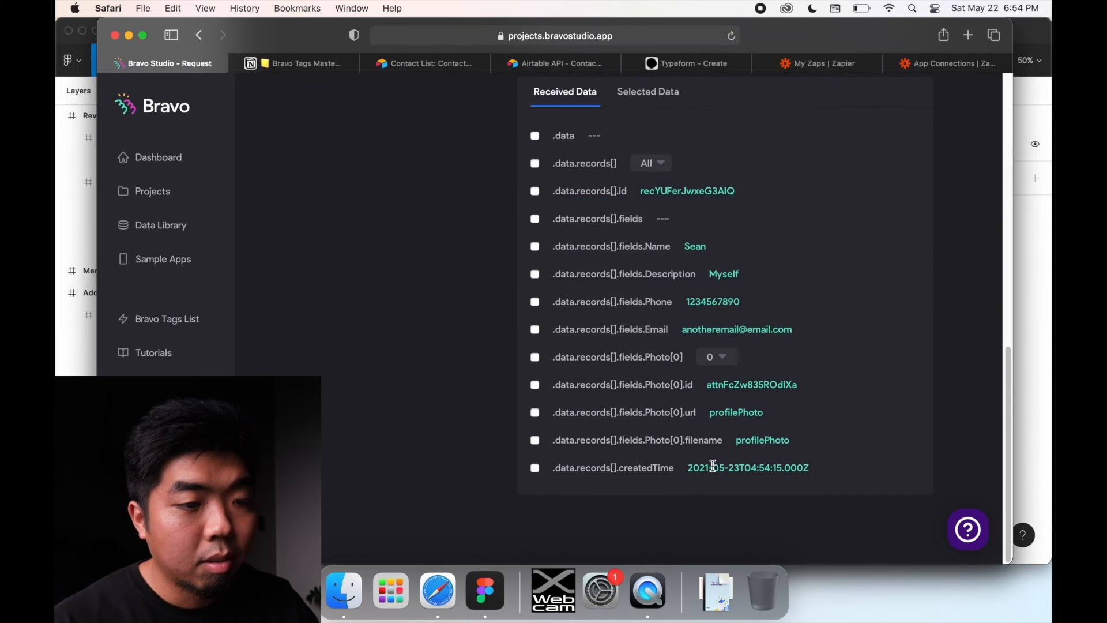
{"action": "scroll", "coordinate": [816, 430], "scroll_direction": "up", "scroll_amount": 10}
{"action": "left_click", "coordinate": [448, 67]}
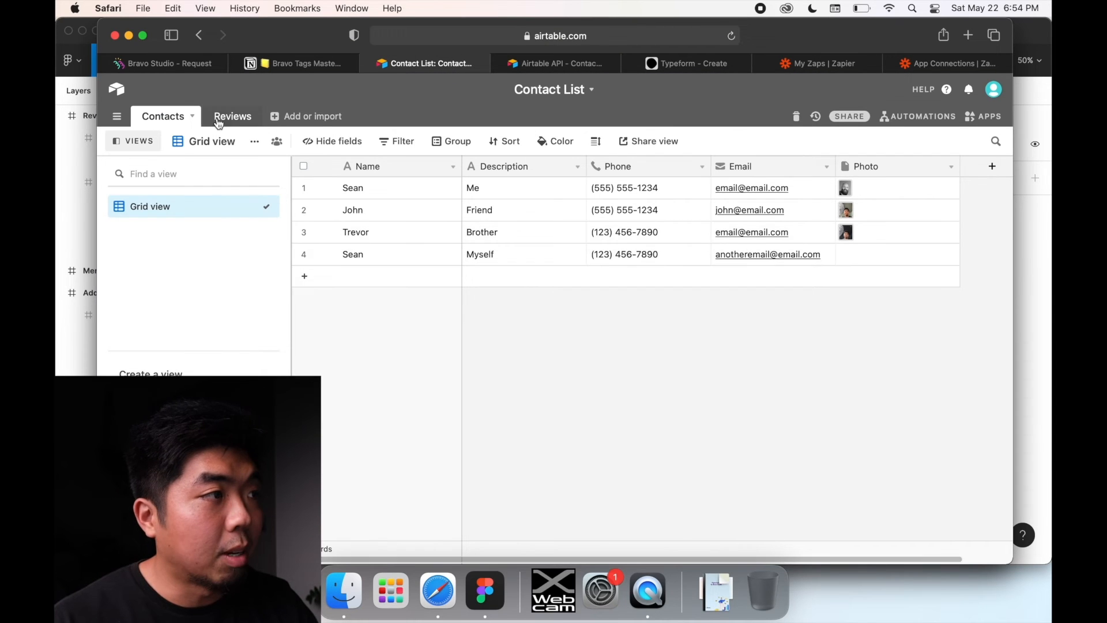
{"action": "left_click", "coordinate": [170, 58]}
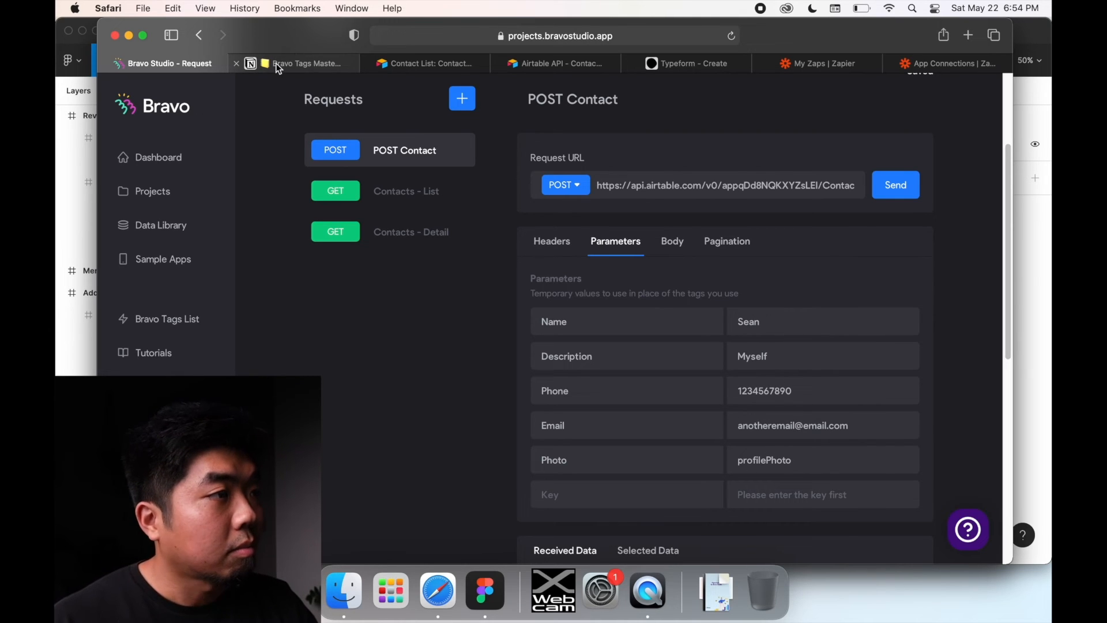
- Delete the Myself test record in Airtable and return to the POST Contact request
{"action": "left_click", "coordinate": [424, 63]}
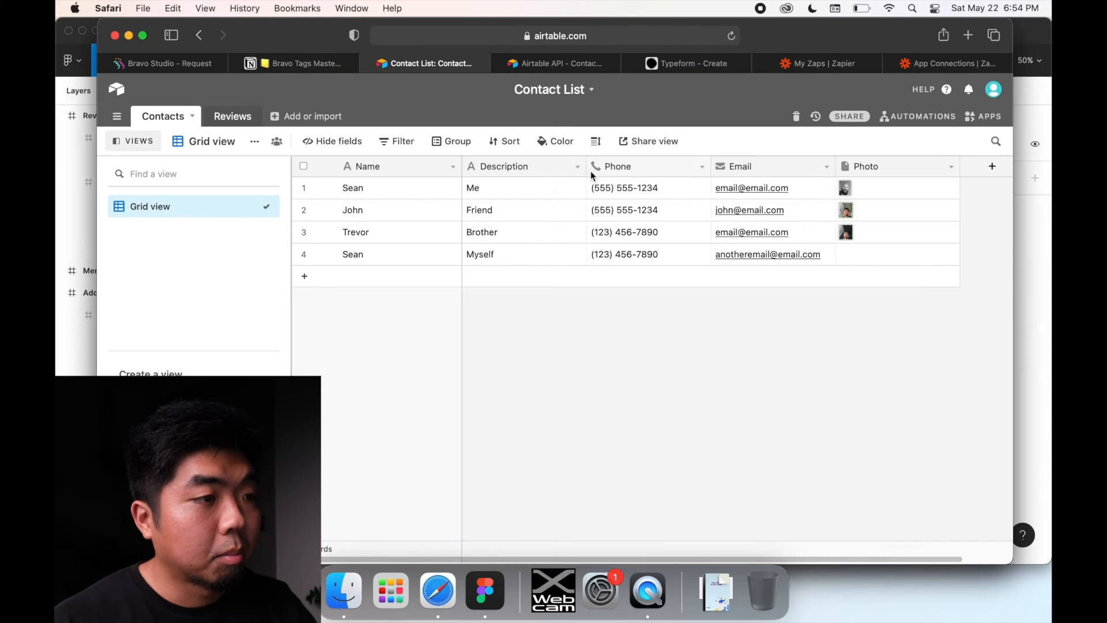
{"action": "right_click", "coordinate": [549, 257]}
{"action": "left_click", "coordinate": [603, 406]}
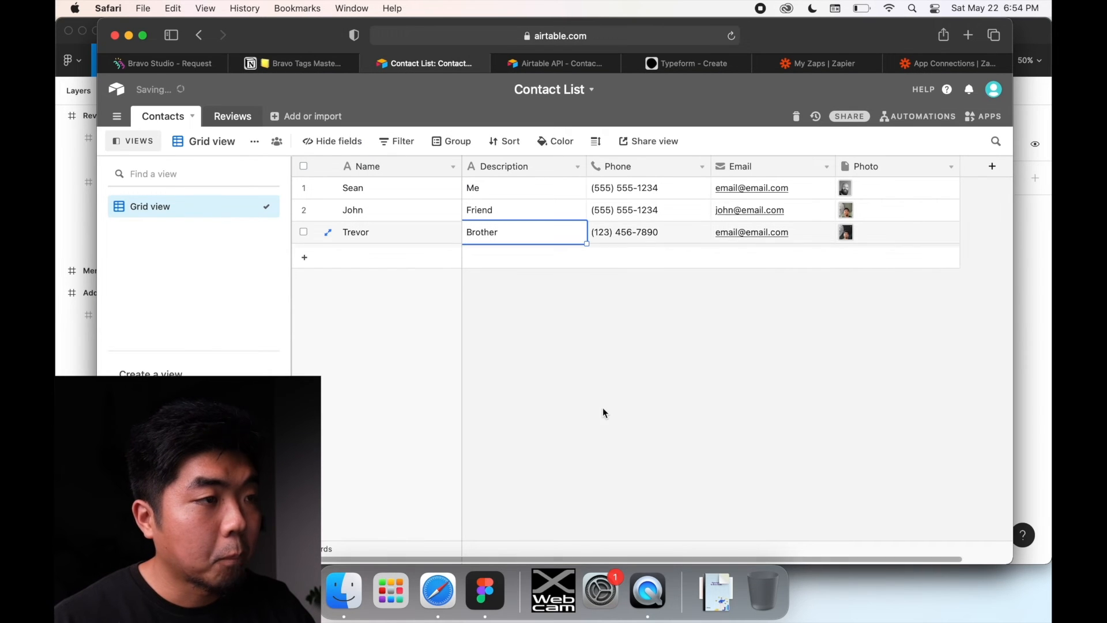
{"action": "left_click", "coordinate": [173, 69]}
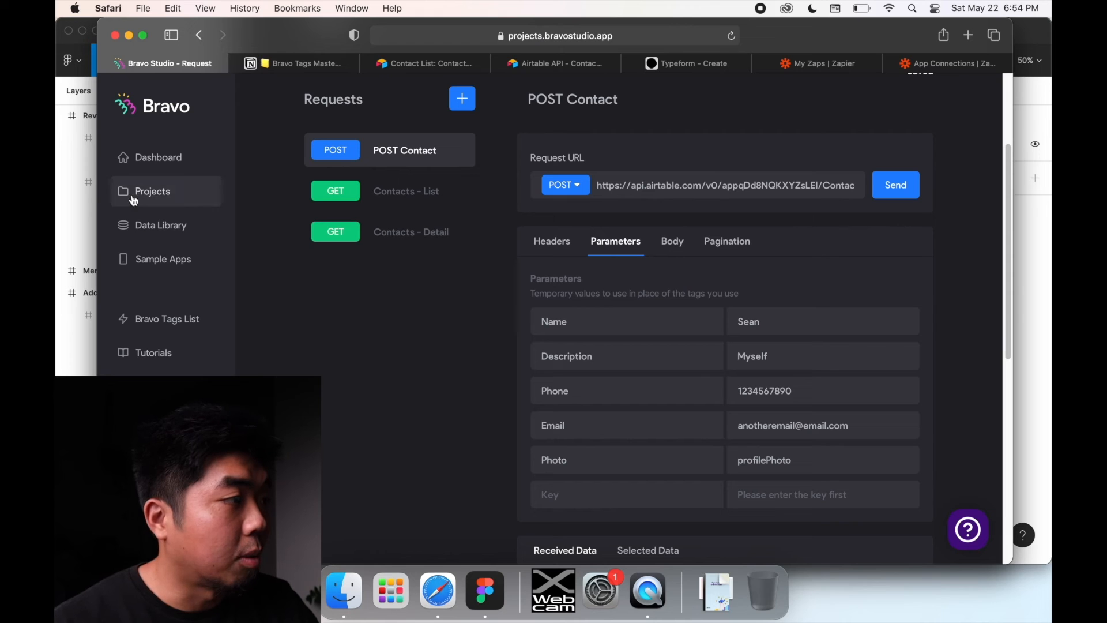
- From Projects, open Contact List App and start data binding on its Home Screen card
{"action": "left_click", "coordinate": [172, 196]}
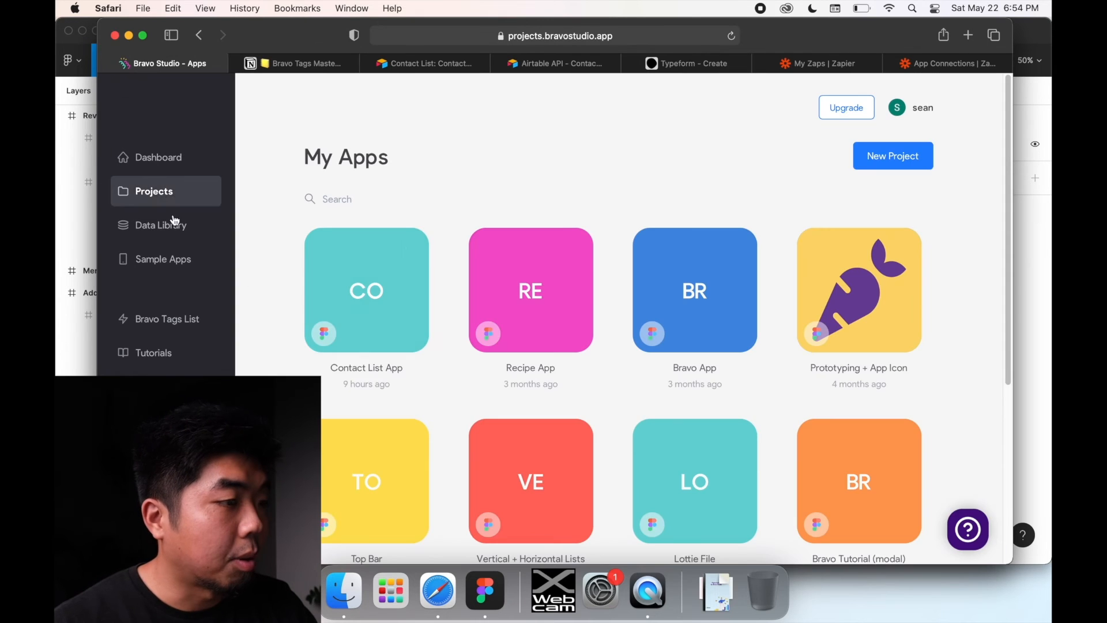
{"action": "left_click", "coordinate": [366, 293]}
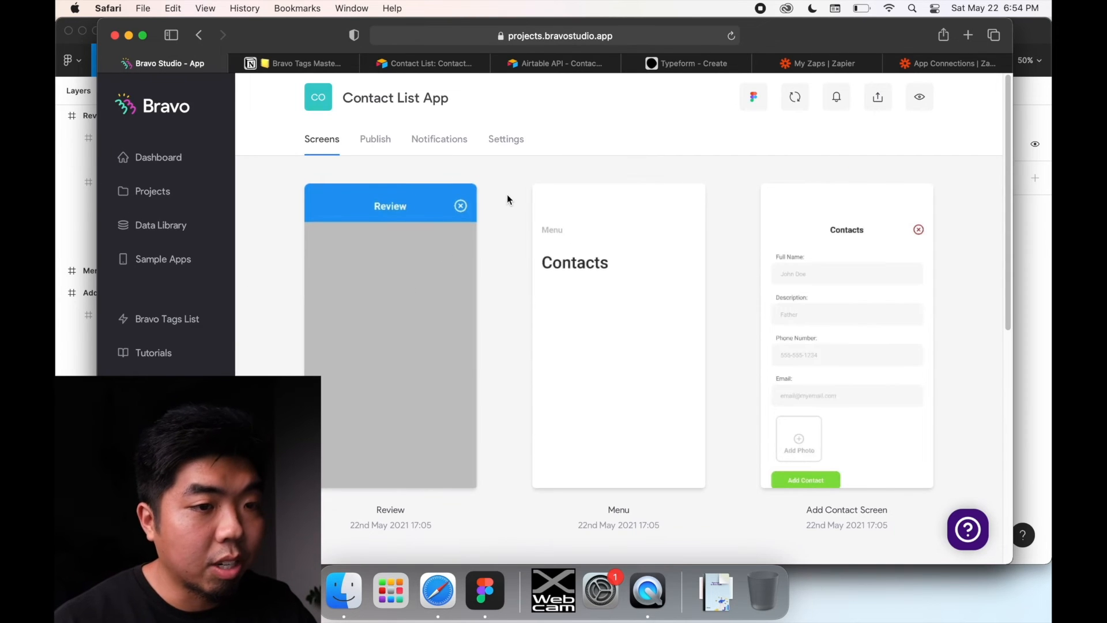
{"action": "scroll", "coordinate": [506, 195], "scroll_direction": "down", "scroll_amount": 5}
{"action": "scroll", "coordinate": [507, 199], "scroll_direction": "down", "scroll_amount": 8}
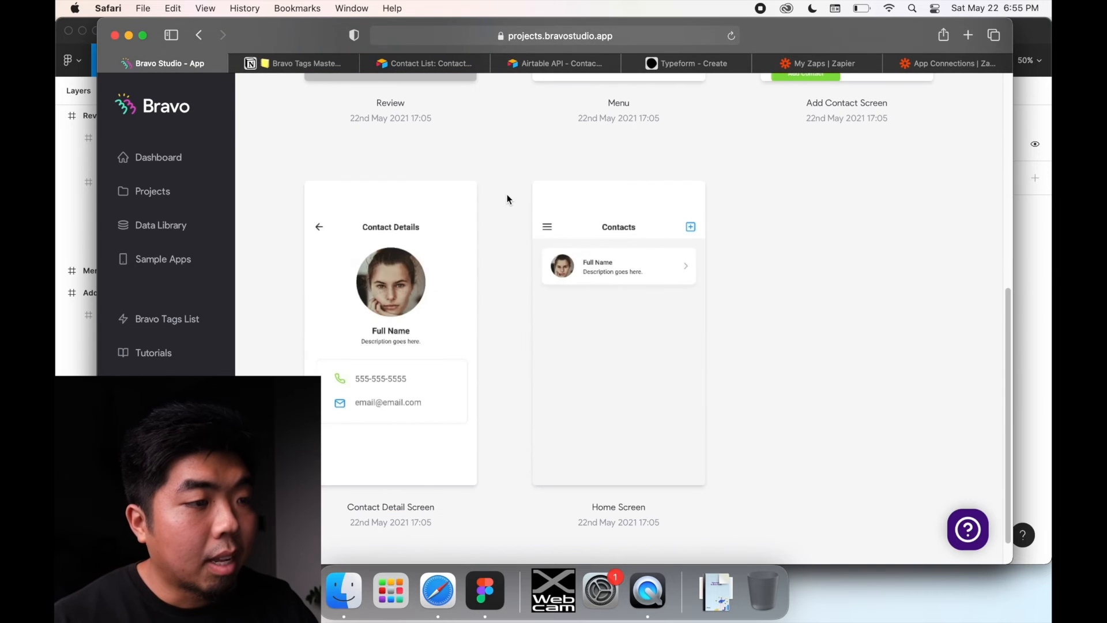
{"action": "left_click", "coordinate": [612, 362]}
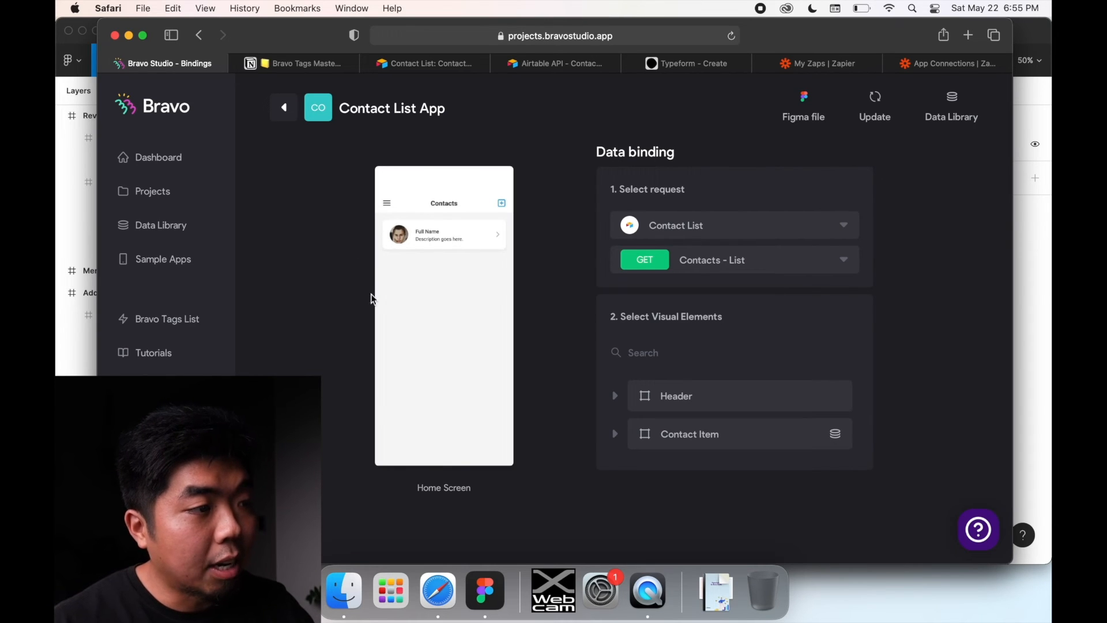
{"action": "left_click", "coordinate": [731, 444]}
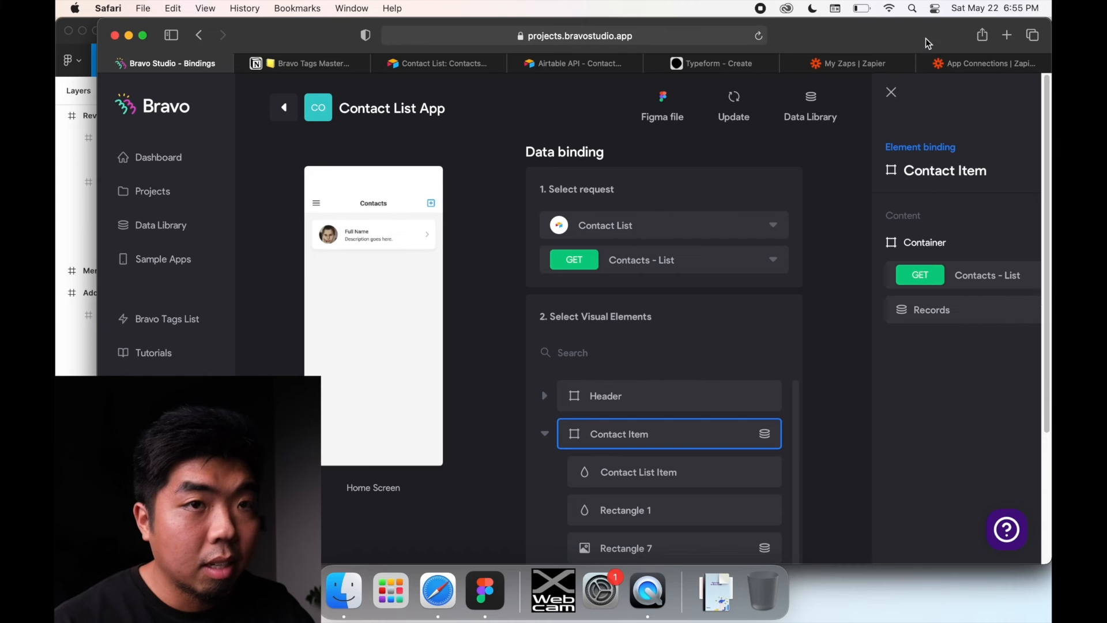
{"action": "left_click_drag", "start_coordinate": [924, 42], "coordinate": [883, 15]}
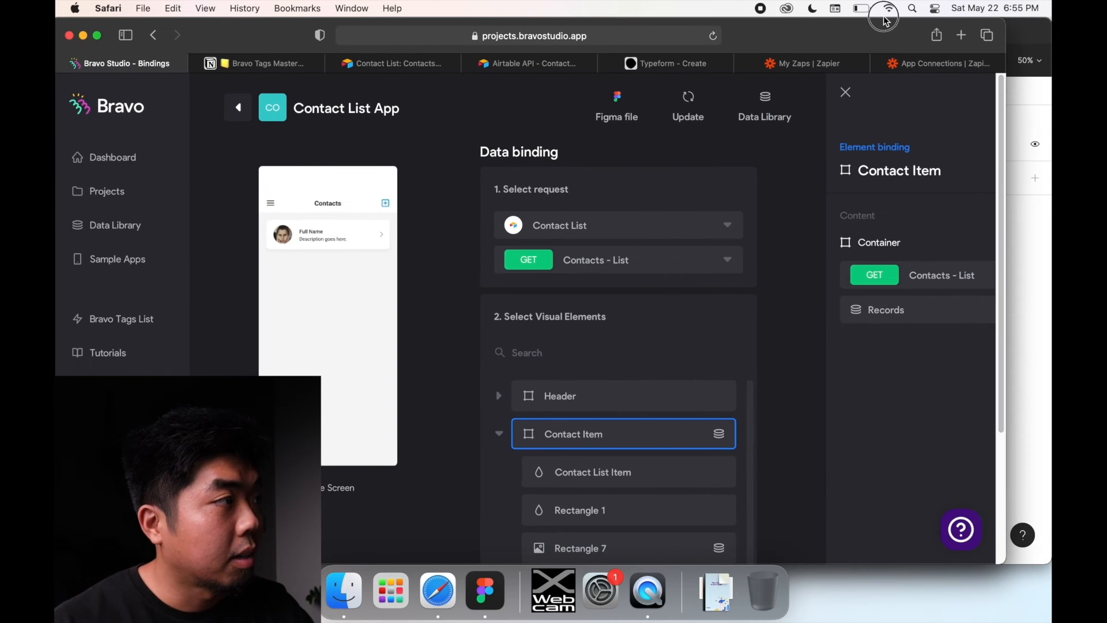
{"action": "left_click_drag", "start_coordinate": [1004, 149], "coordinate": [1050, 151]}
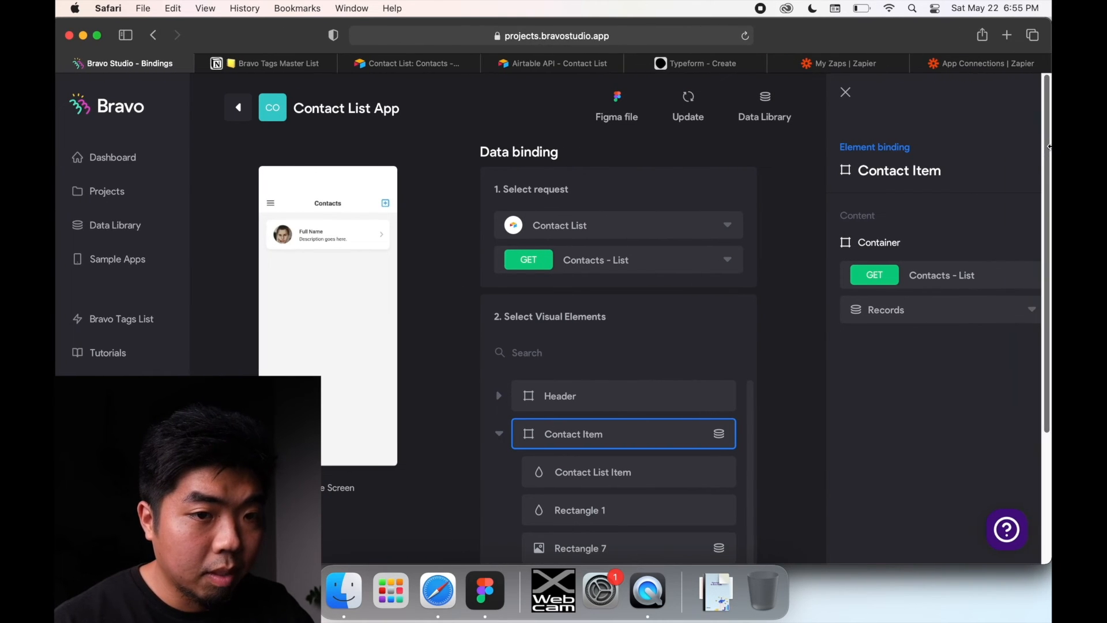
{"action": "scroll", "coordinate": [622, 444], "scroll_direction": "down", "scroll_amount": 5}
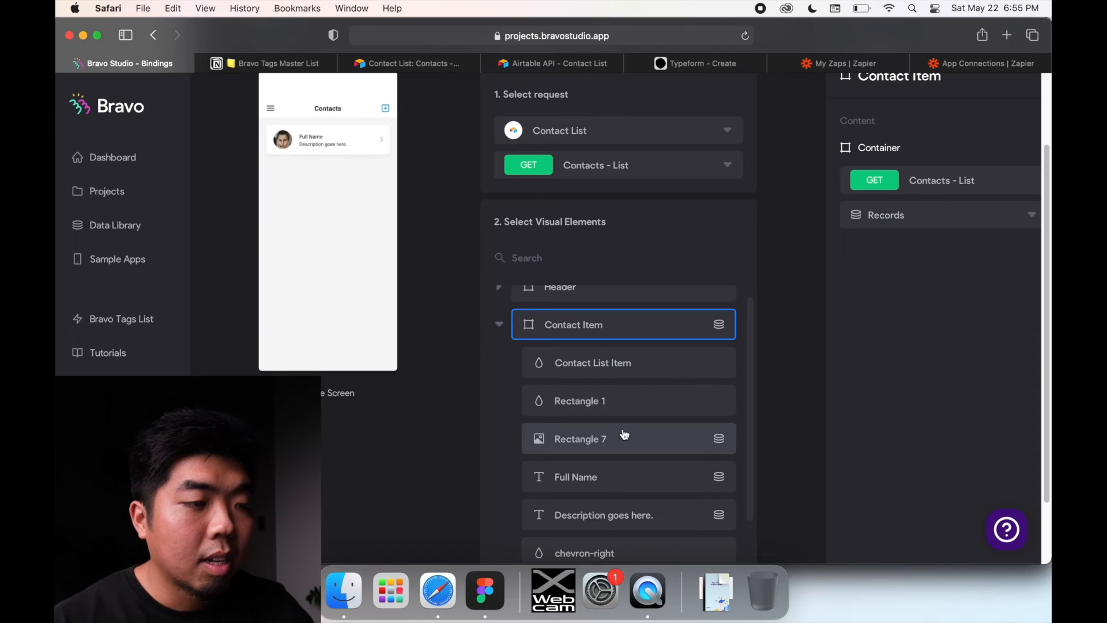
{"action": "scroll", "coordinate": [624, 434], "scroll_direction": "down", "scroll_amount": 1}
{"action": "scroll", "coordinate": [625, 433], "scroll_direction": "down", "scroll_amount": 3}
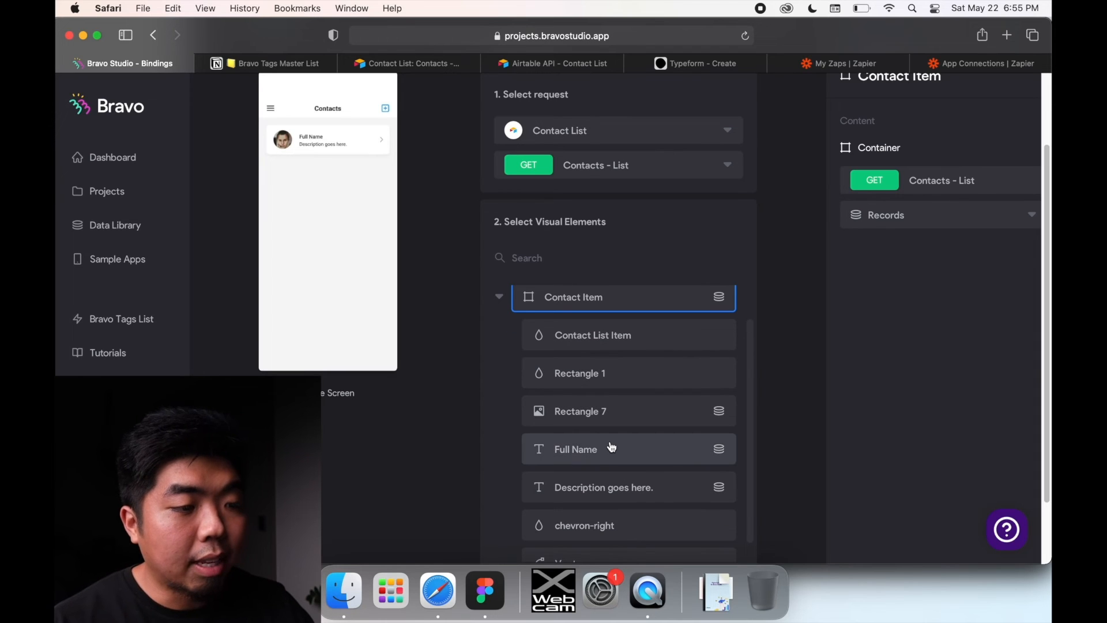
{"action": "left_click", "coordinate": [611, 447]}
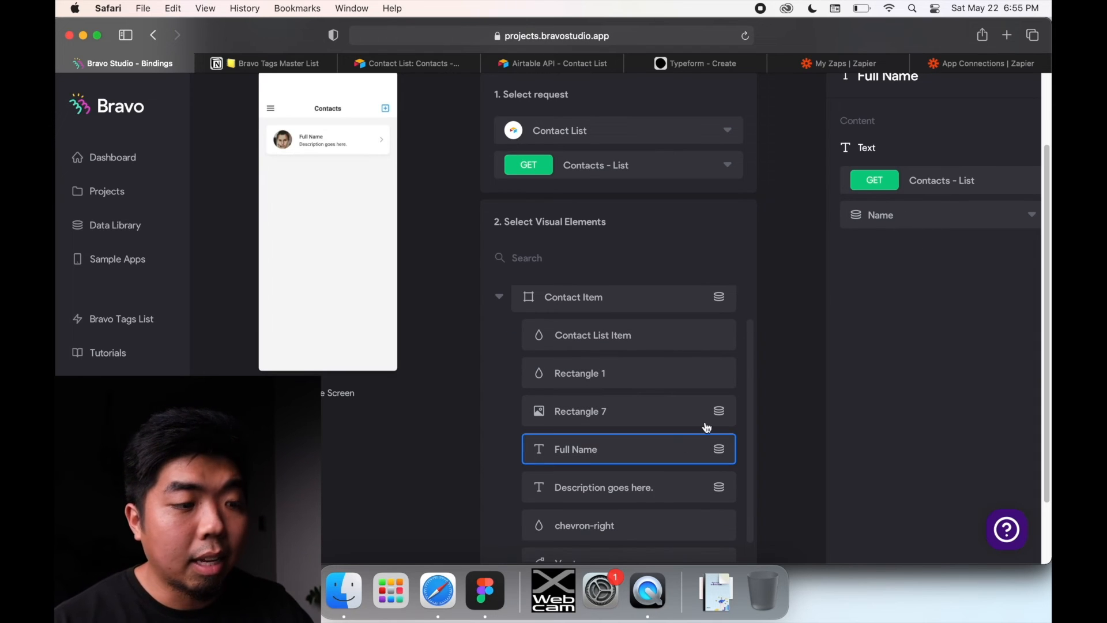
{"action": "left_click", "coordinate": [662, 486]}
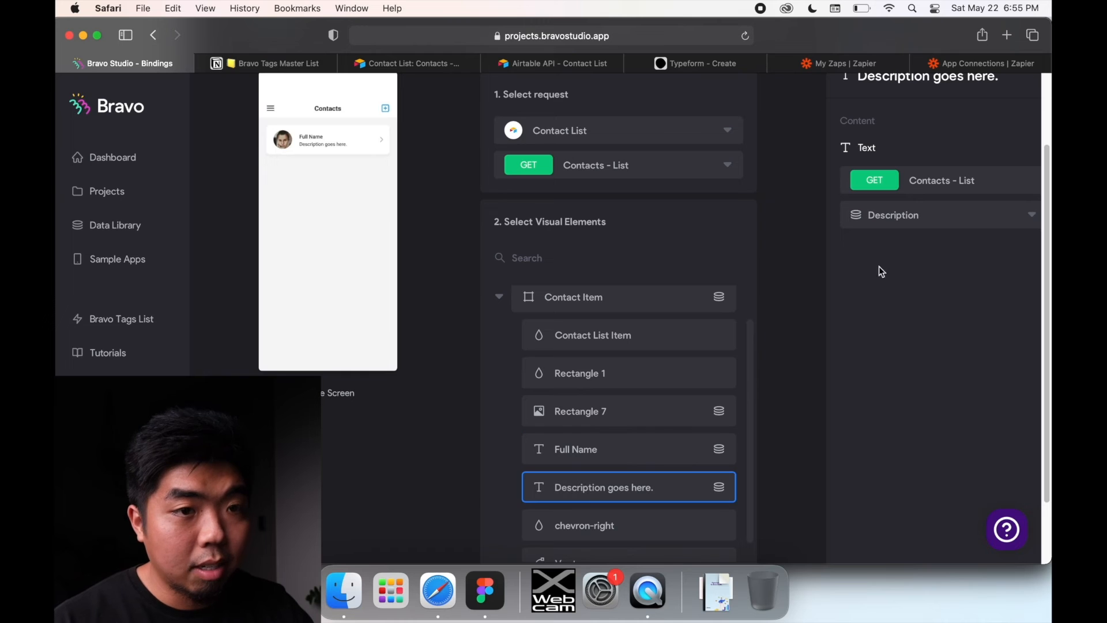
{"action": "left_click", "coordinate": [661, 410]}
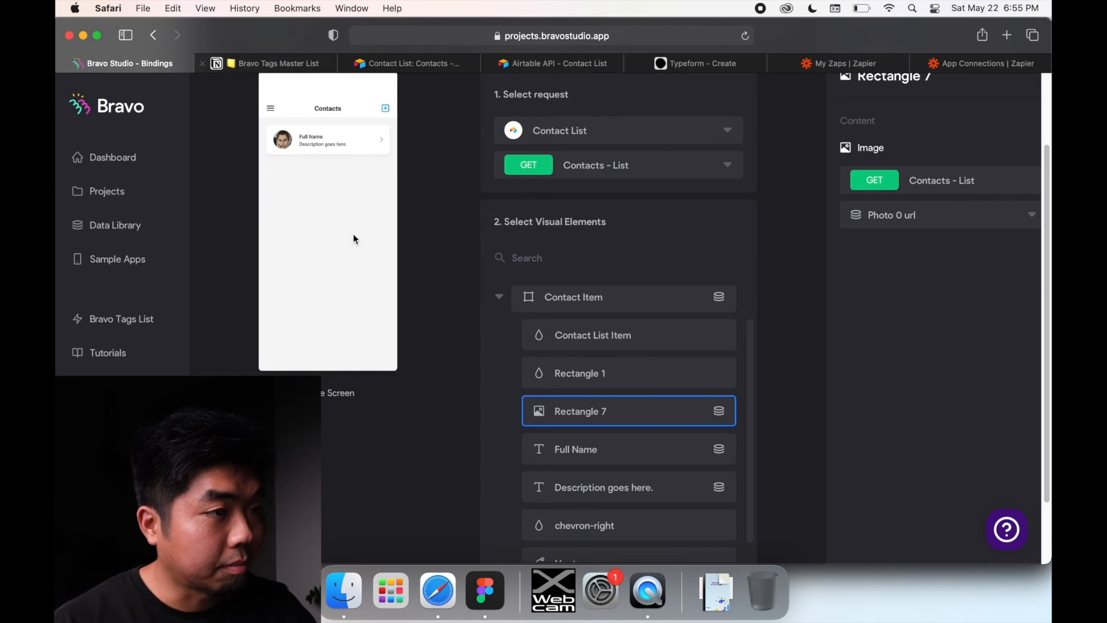
{"action": "scroll", "coordinate": [417, 287], "scroll_direction": "up", "scroll_amount": 3}
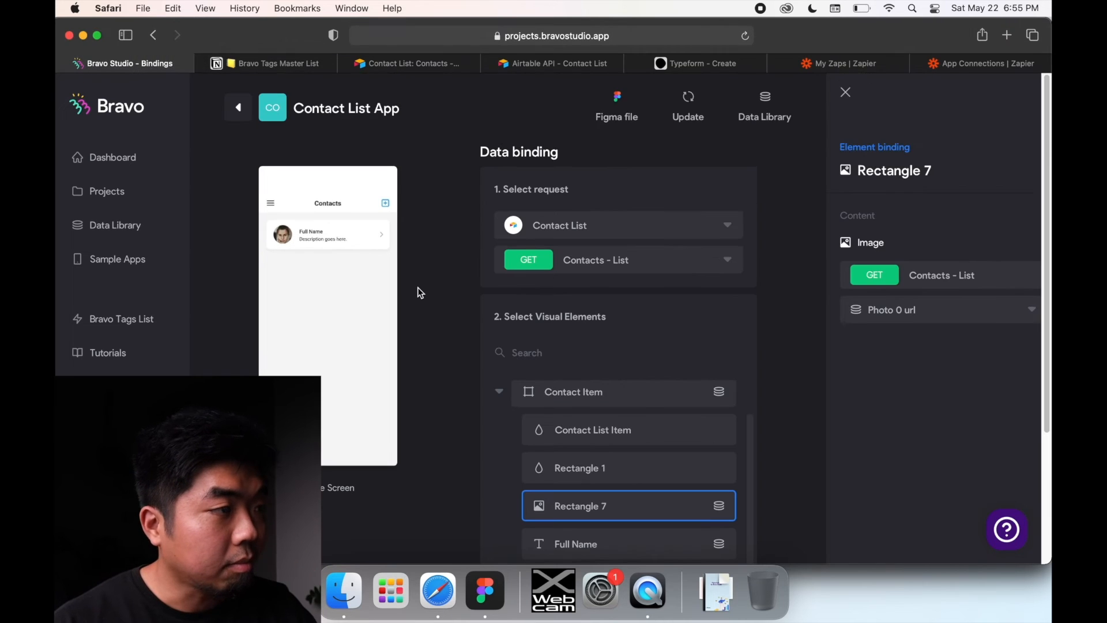
- Return to the Screens list and open the Contact Detail Screen card's bindings
{"action": "left_click", "coordinate": [239, 108]}
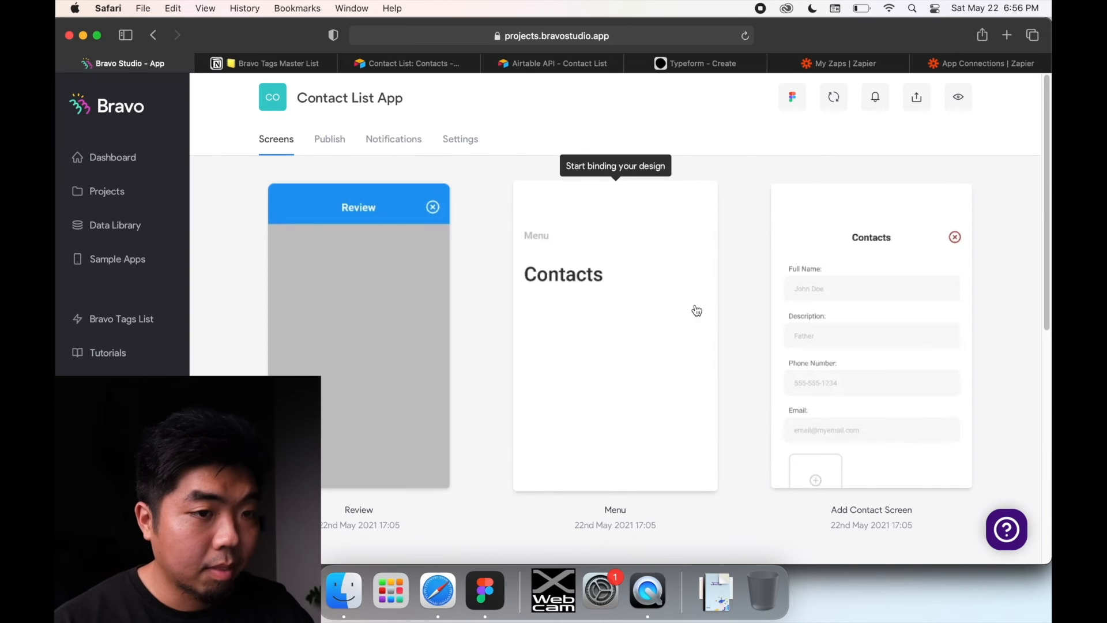
{"action": "scroll", "coordinate": [696, 323], "scroll_direction": "down", "scroll_amount": 5}
{"action": "scroll", "coordinate": [695, 325], "scroll_direction": "down", "scroll_amount": 3}
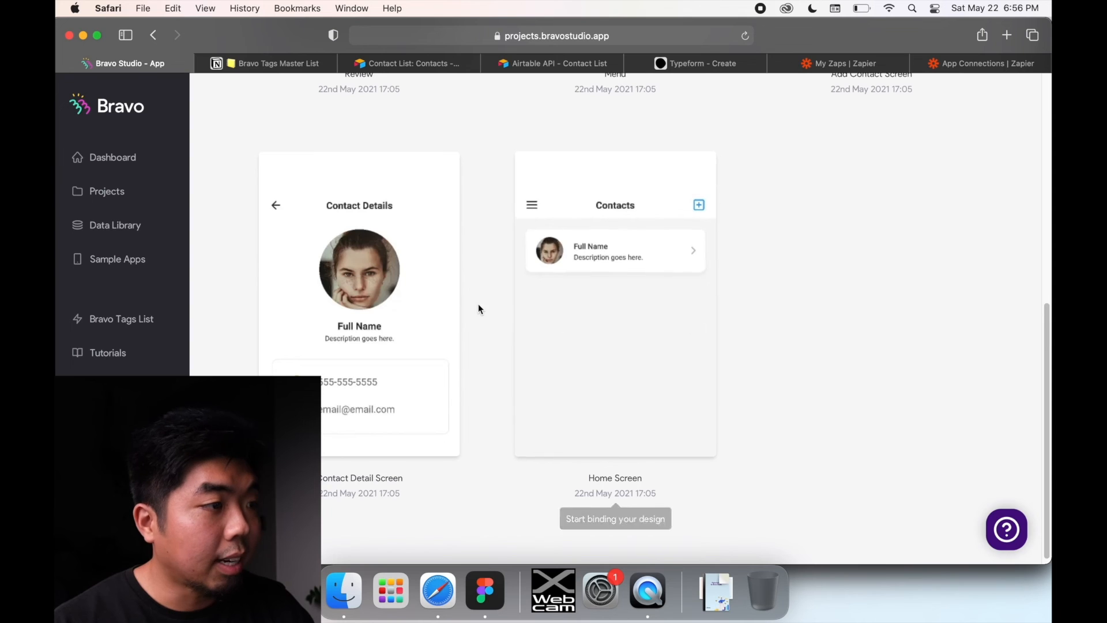
{"action": "left_click", "coordinate": [393, 280]}
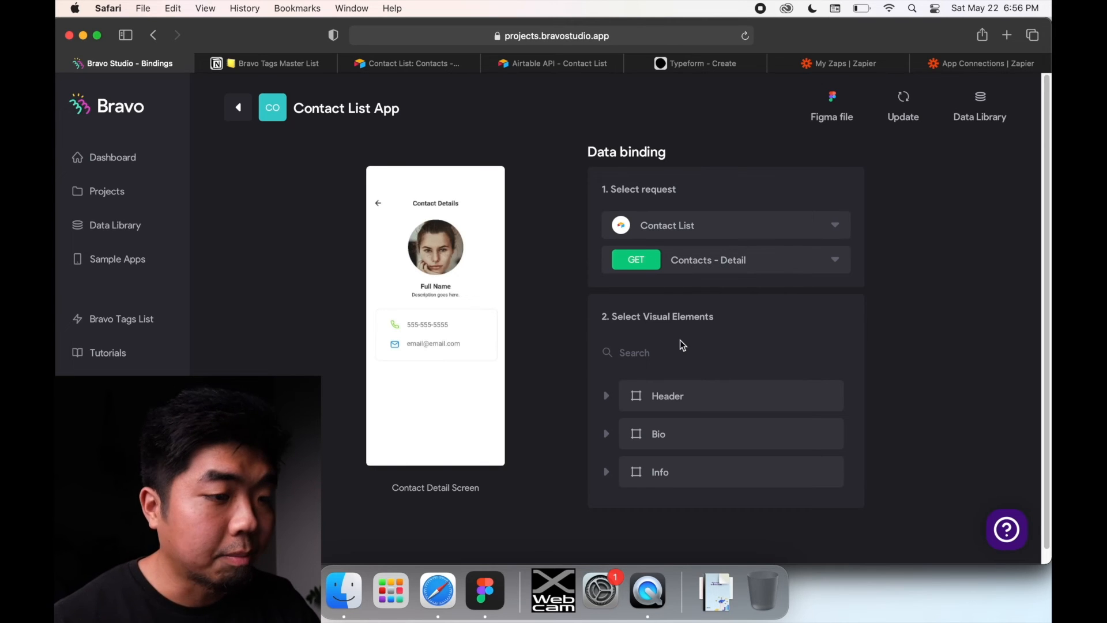
- Check the Bio group's Full Name, Photo 0 url and Description bindings
{"action": "scroll", "coordinate": [680, 343], "scroll_direction": "down", "scroll_amount": 1}
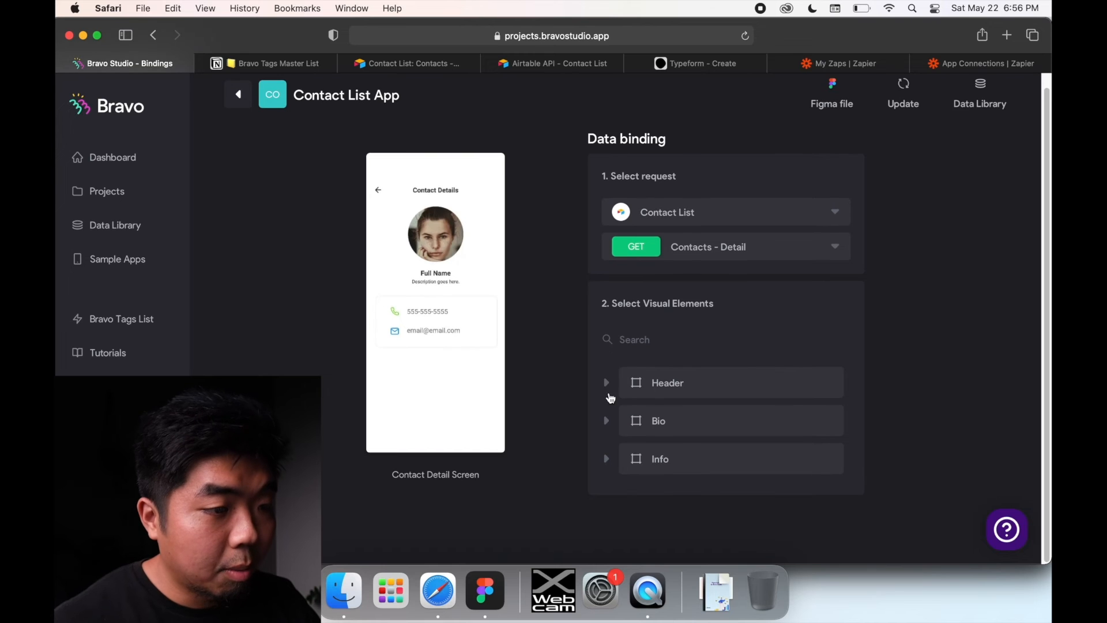
{"action": "left_click", "coordinate": [606, 420]}
{"action": "scroll", "coordinate": [634, 375], "scroll_direction": "down", "scroll_amount": 5}
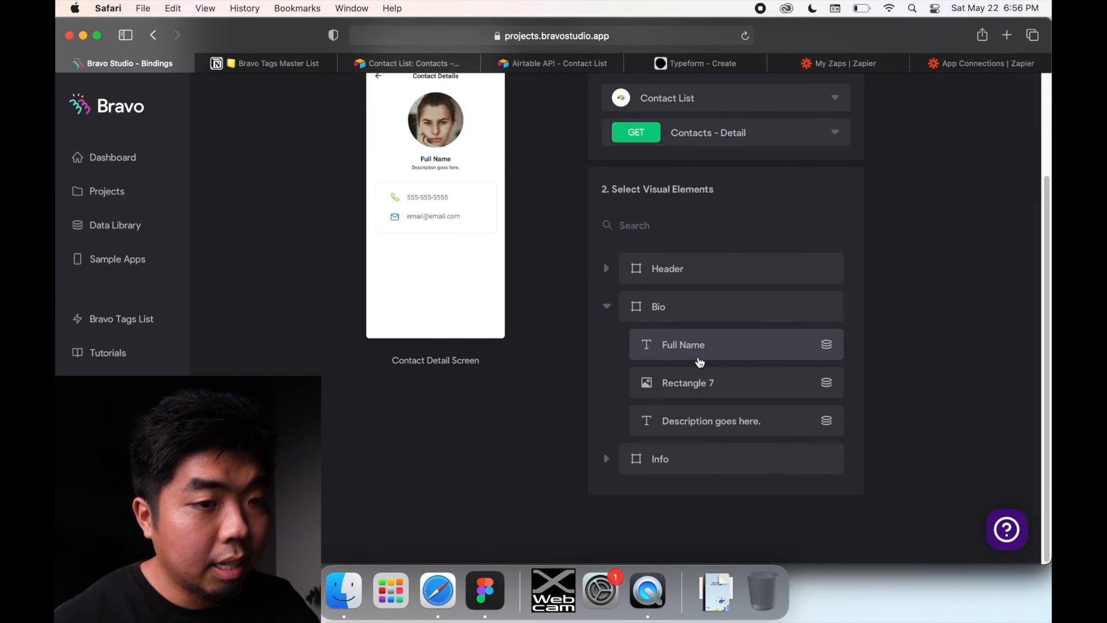
{"action": "left_click", "coordinate": [699, 359]}
{"action": "left_click", "coordinate": [630, 386]}
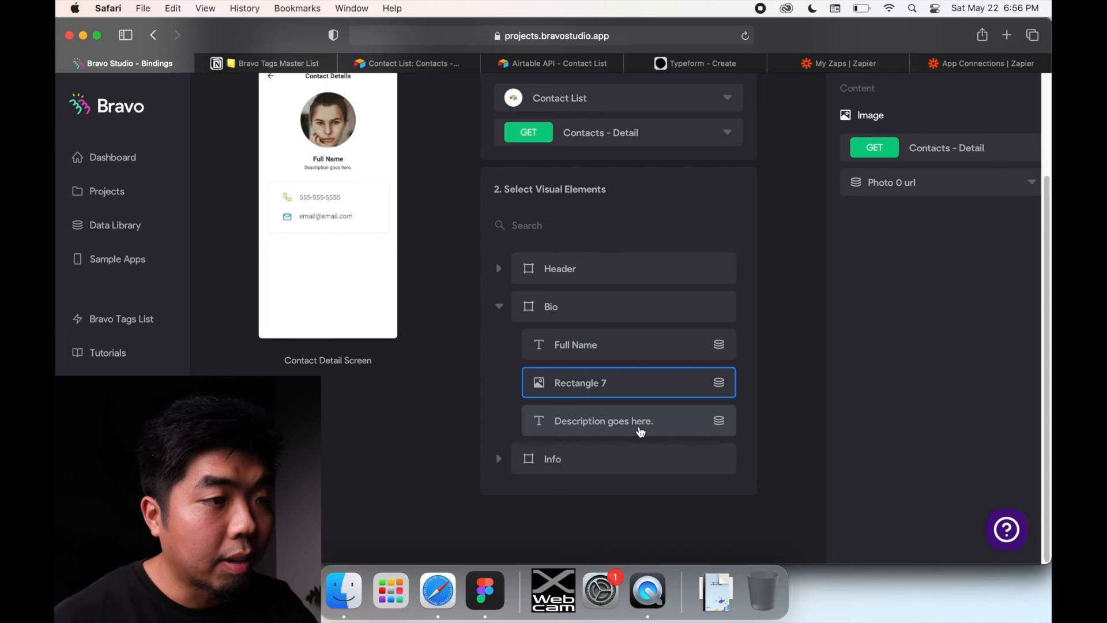
{"action": "left_click", "coordinate": [575, 431]}
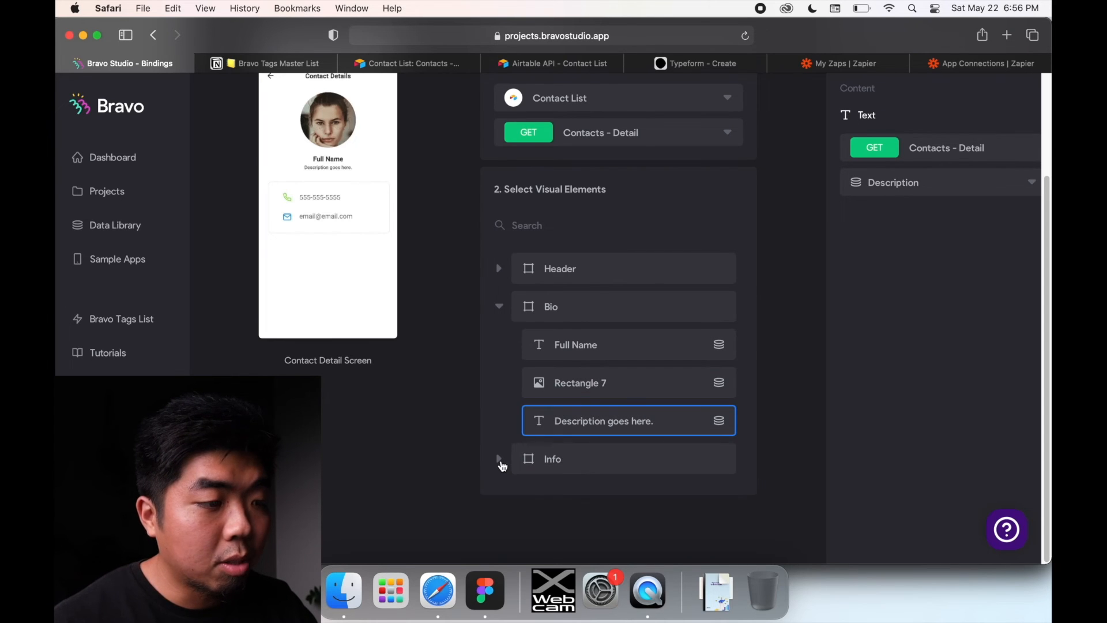
- Check that the Info group's phone and email texts use the Phone and Email fields
{"action": "left_click", "coordinate": [499, 459]}
{"action": "scroll", "coordinate": [611, 401], "scroll_direction": "down", "scroll_amount": 3}
{"action": "scroll", "coordinate": [611, 402], "scroll_direction": "down", "scroll_amount": 3}
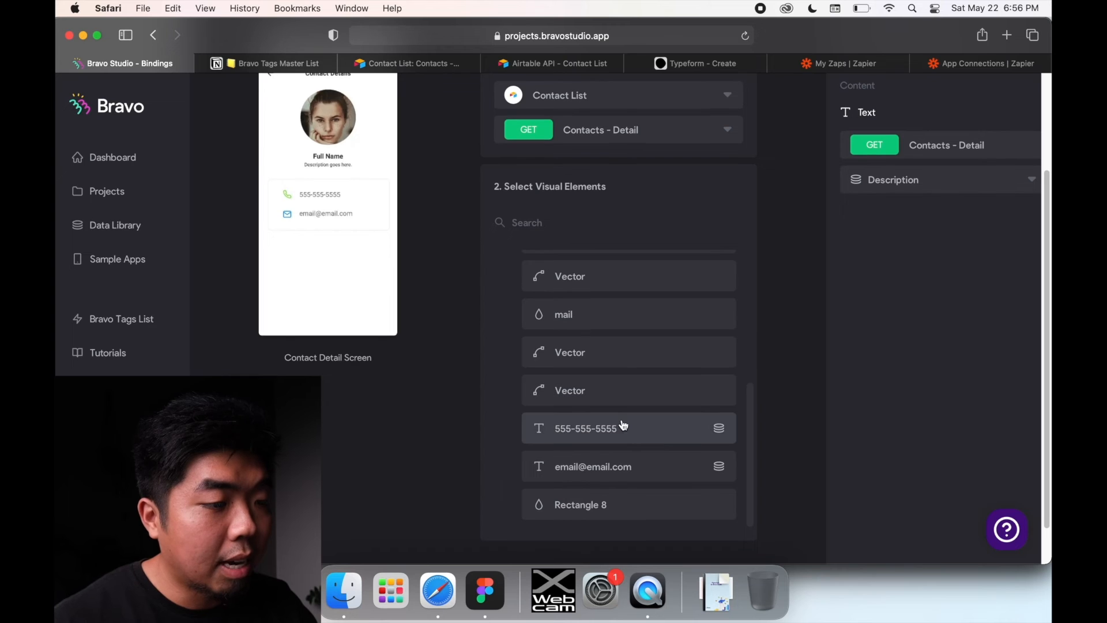
{"action": "left_click", "coordinate": [654, 441]}
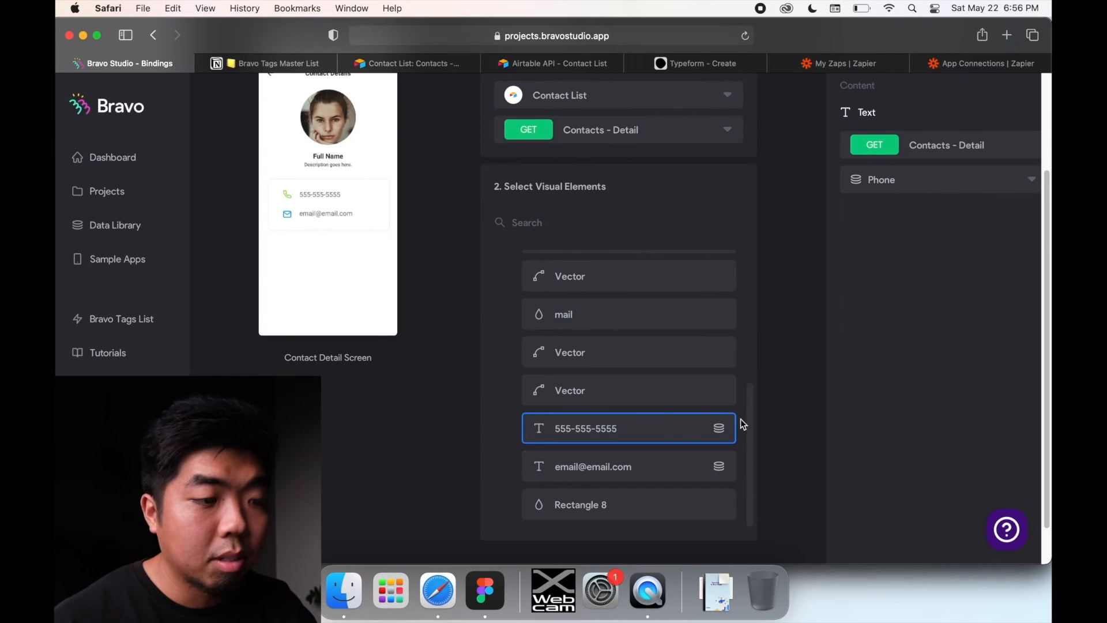
{"action": "left_click", "coordinate": [680, 465]}
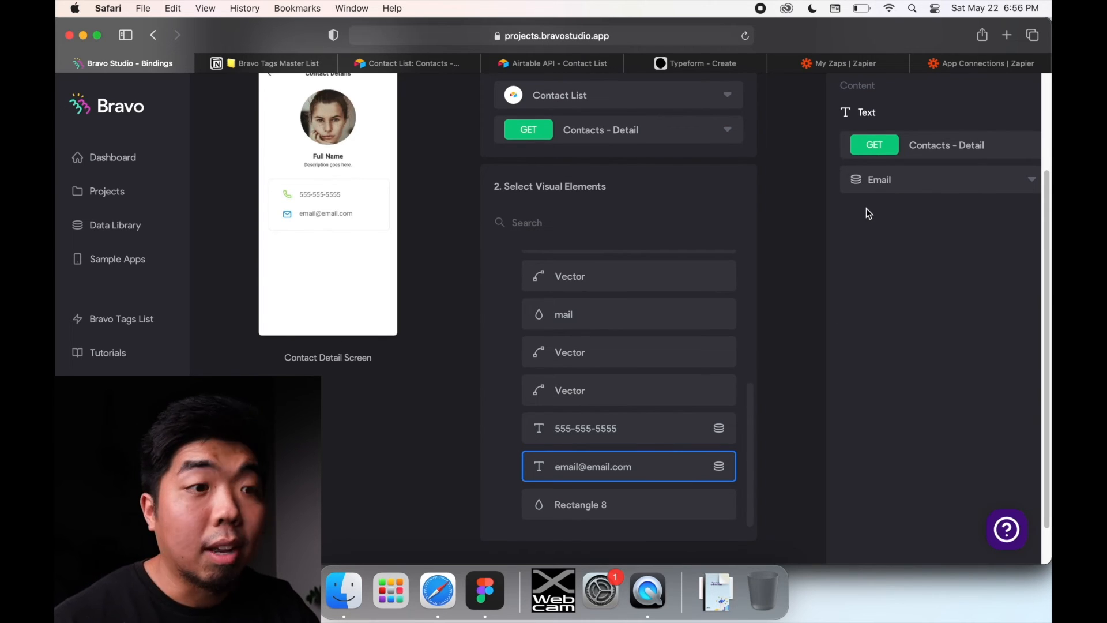
{"action": "scroll", "coordinate": [428, 158], "scroll_direction": "up", "scroll_amount": 3}
- Return to the screens overview and open the Add Contact Screen's POST Contact bindings
{"action": "left_click", "coordinate": [237, 112]}
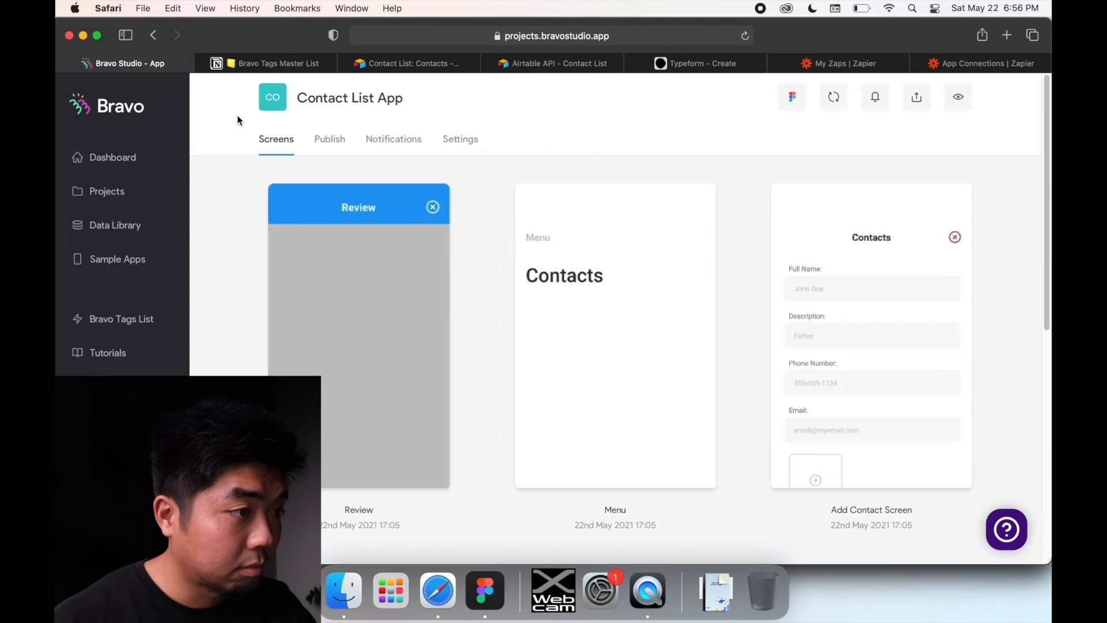
{"action": "scroll", "coordinate": [556, 367], "scroll_direction": "down", "scroll_amount": 4}
{"action": "scroll", "coordinate": [555, 366], "scroll_direction": "down", "scroll_amount": 2}
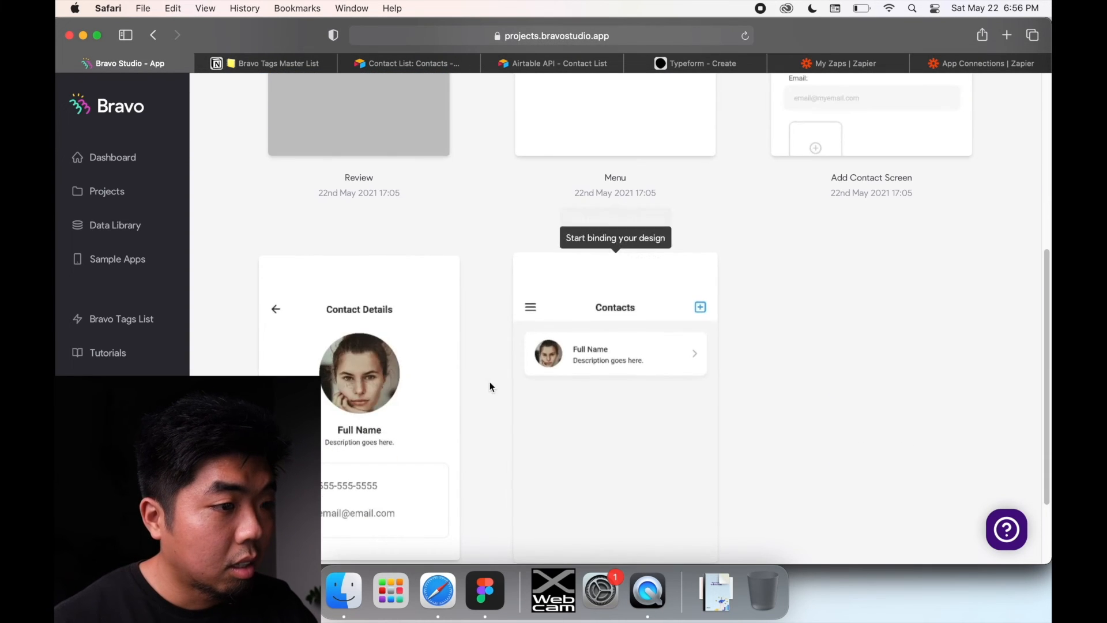
{"action": "scroll", "coordinate": [606, 356], "scroll_direction": "up", "scroll_amount": 6}
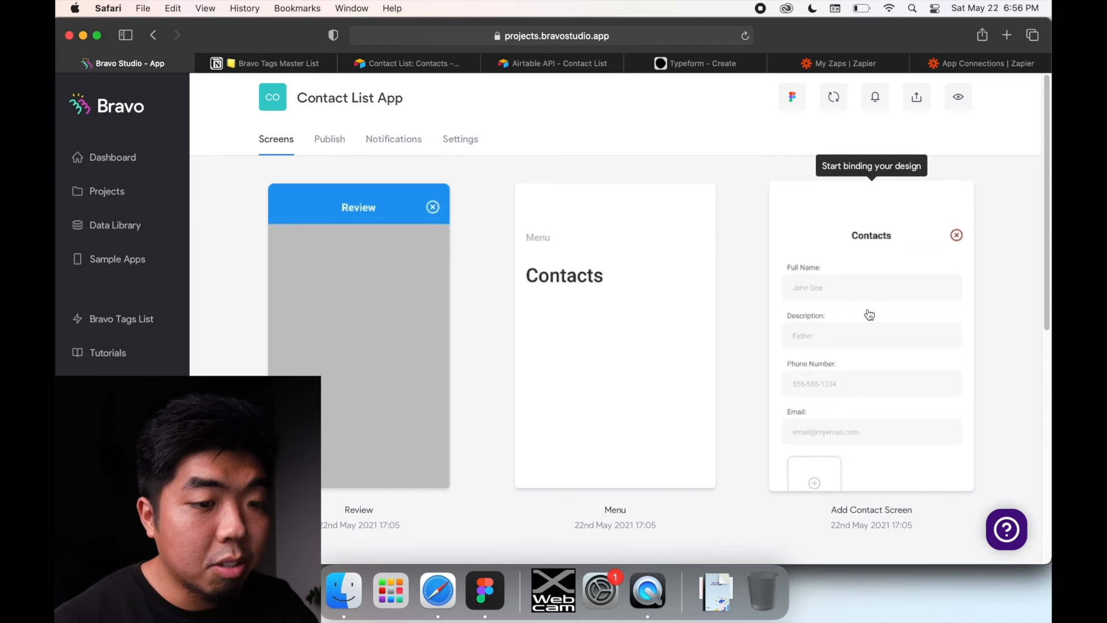
{"action": "scroll", "coordinate": [856, 309], "scroll_direction": "down", "scroll_amount": 1}
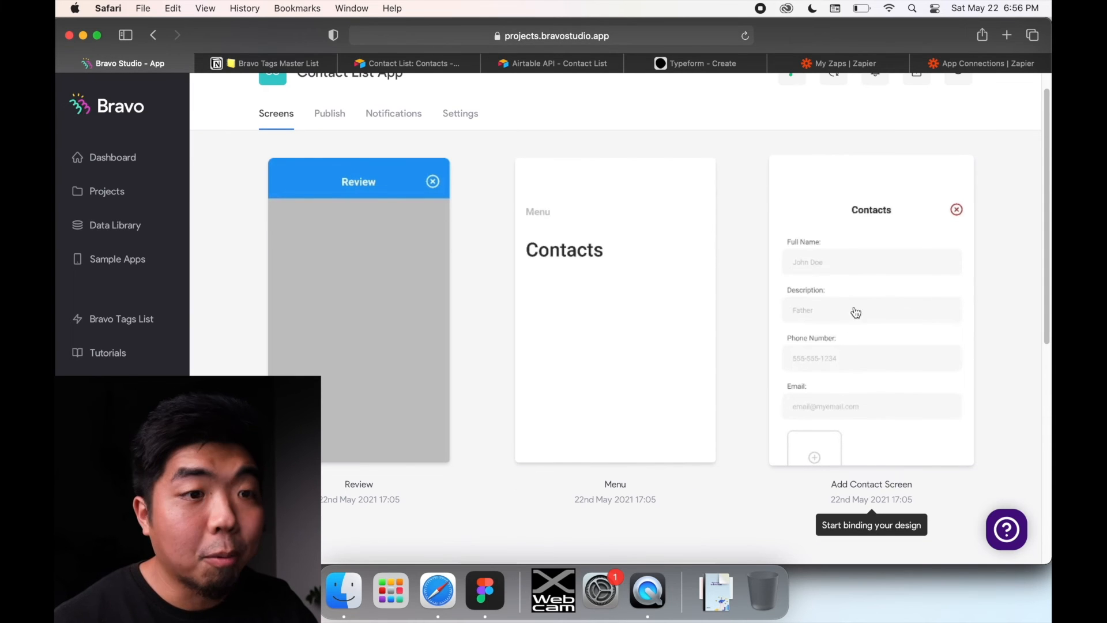
{"action": "left_click", "coordinate": [835, 237]}
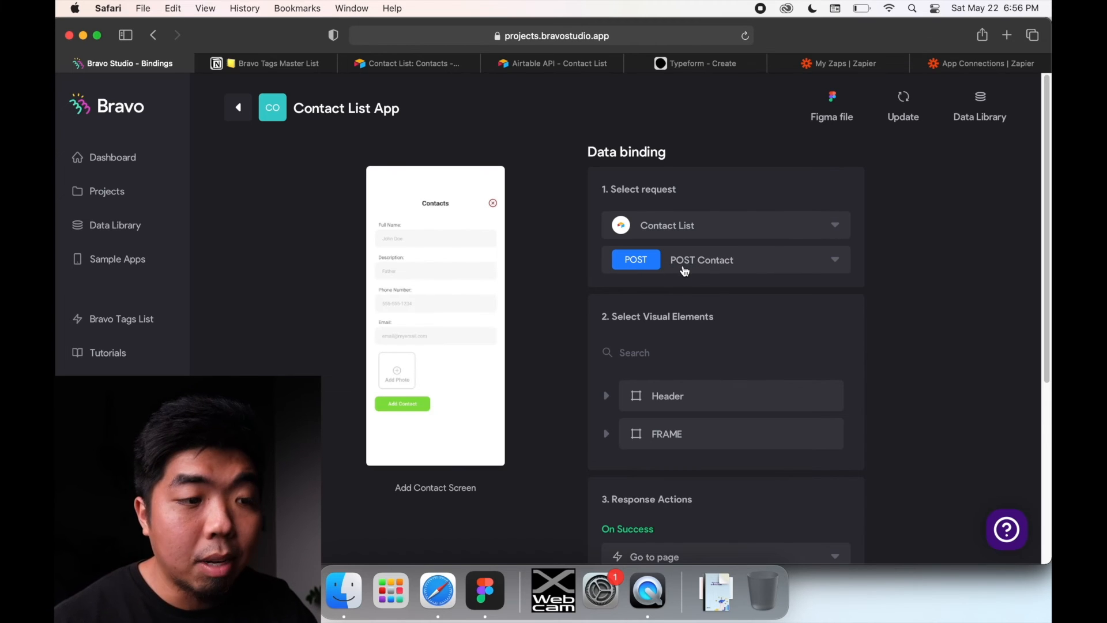
- Set On Success to Go to page Home Screen and On Error to an 'Error...' alert
{"action": "scroll", "coordinate": [788, 340], "scroll_direction": "down", "scroll_amount": 1}
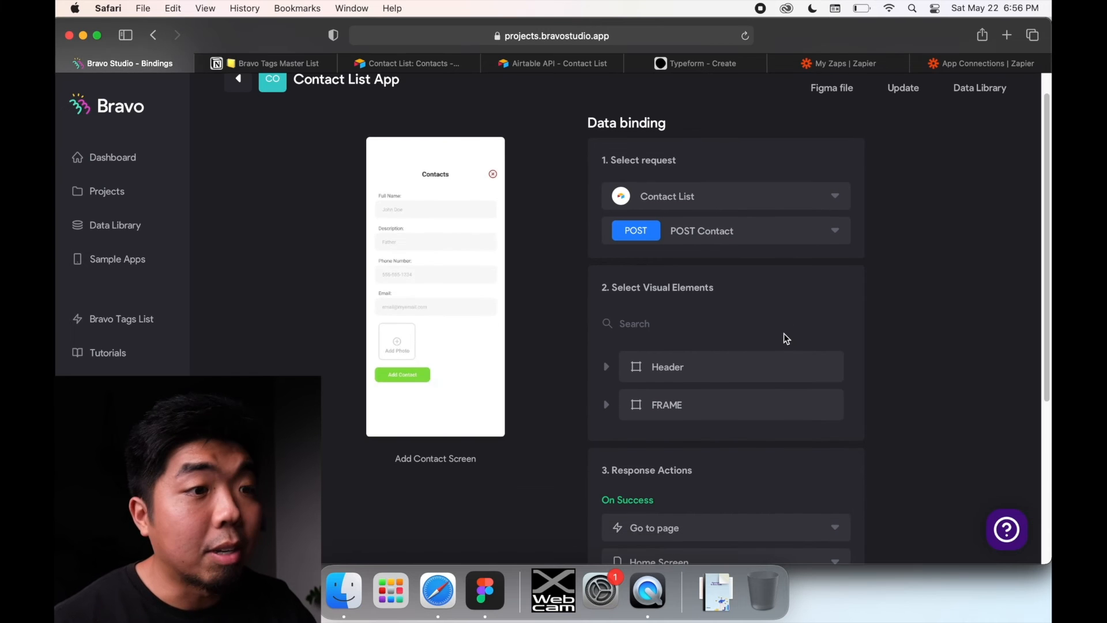
{"action": "scroll", "coordinate": [785, 334], "scroll_direction": "down", "scroll_amount": 5}
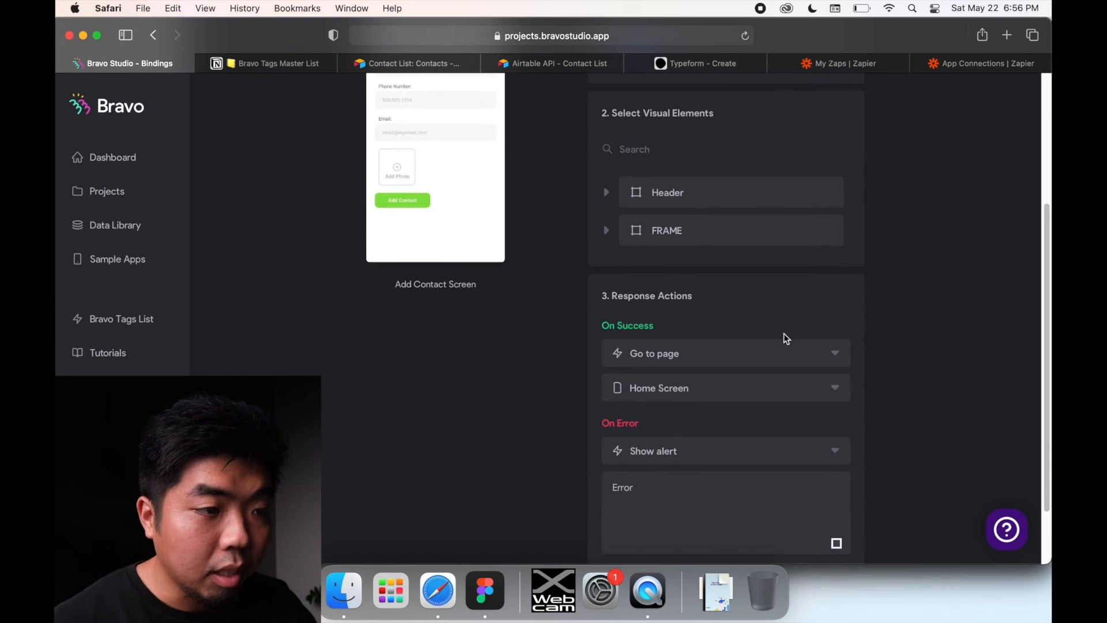
{"action": "scroll", "coordinate": [773, 323], "scroll_direction": "down", "scroll_amount": 1}
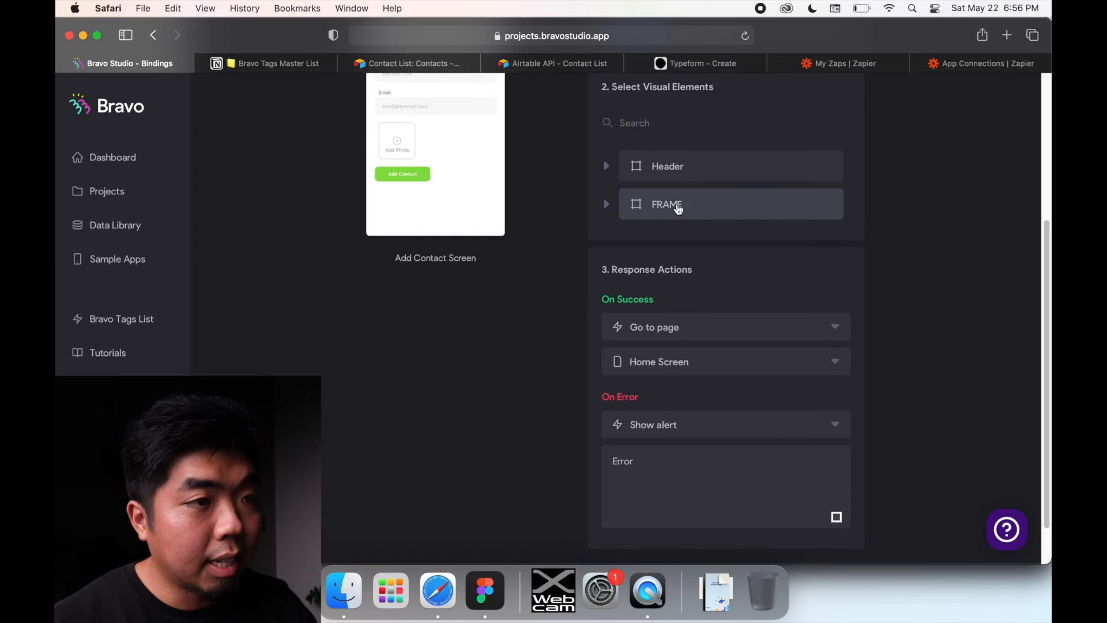
{"action": "scroll", "coordinate": [692, 330], "scroll_direction": "down", "scroll_amount": 1}
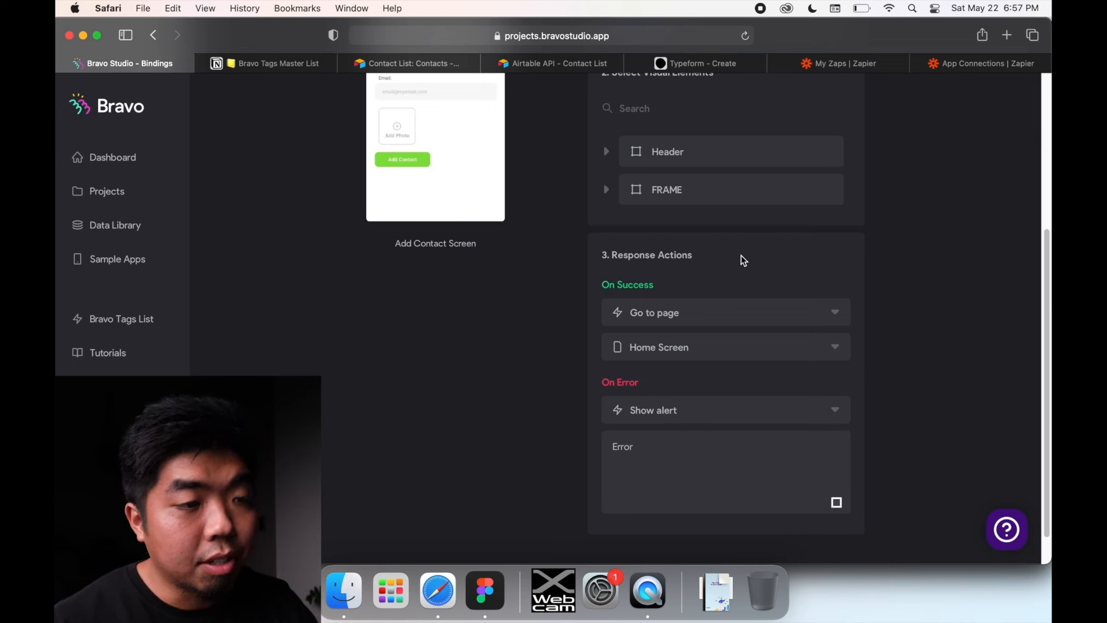
{"action": "scroll", "coordinate": [439, 199], "scroll_direction": "up", "scroll_amount": 1}
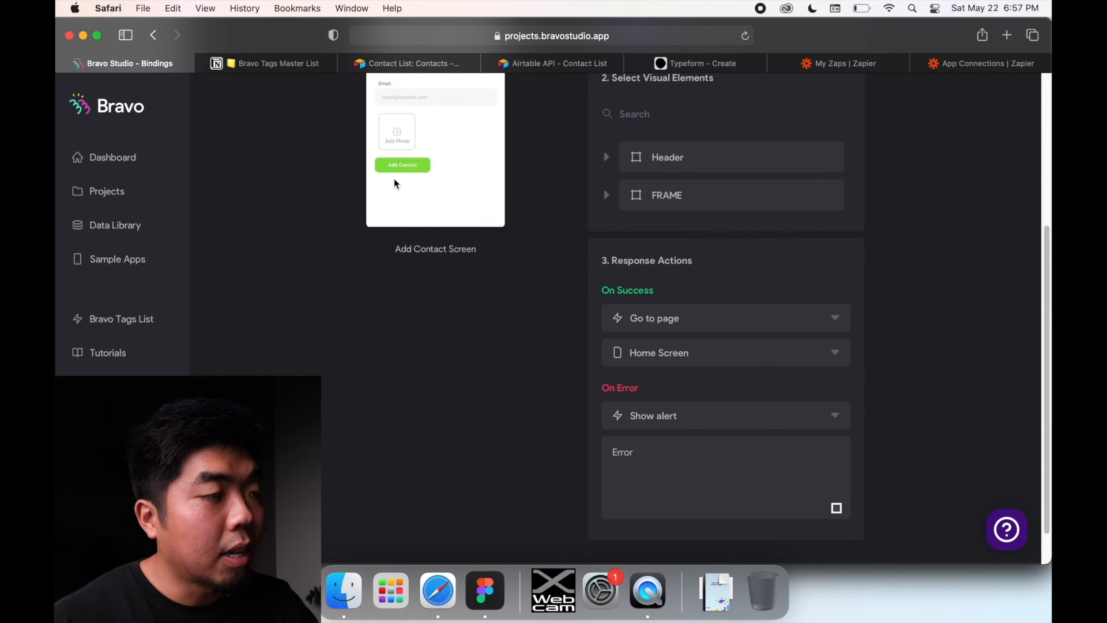
{"action": "scroll", "coordinate": [396, 171], "scroll_direction": "up", "scroll_amount": 1}
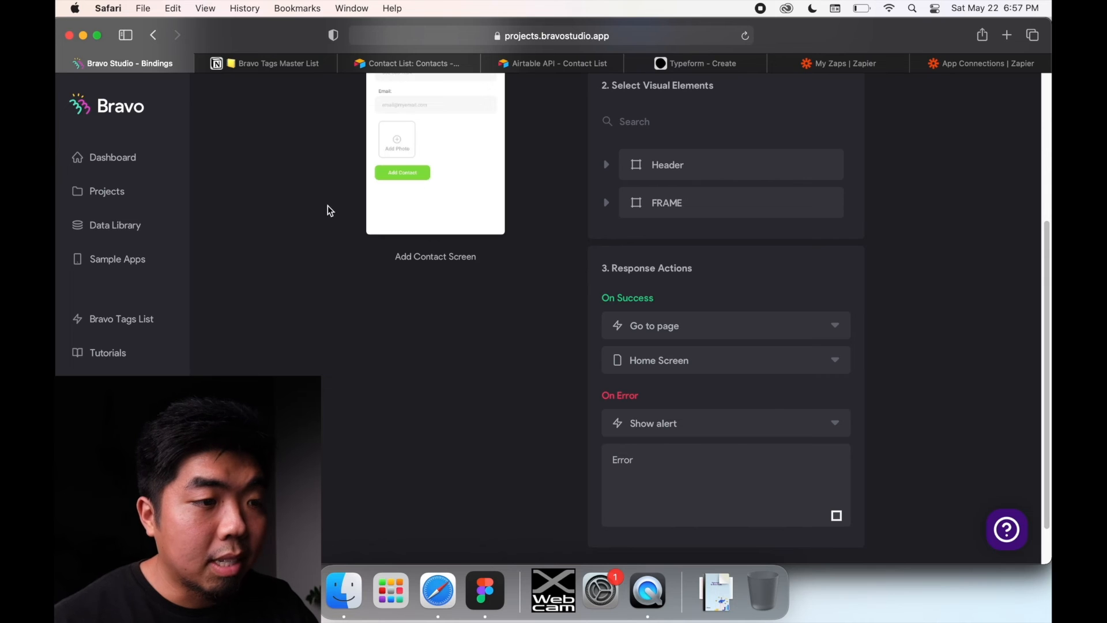
{"action": "left_click", "coordinate": [660, 325]}
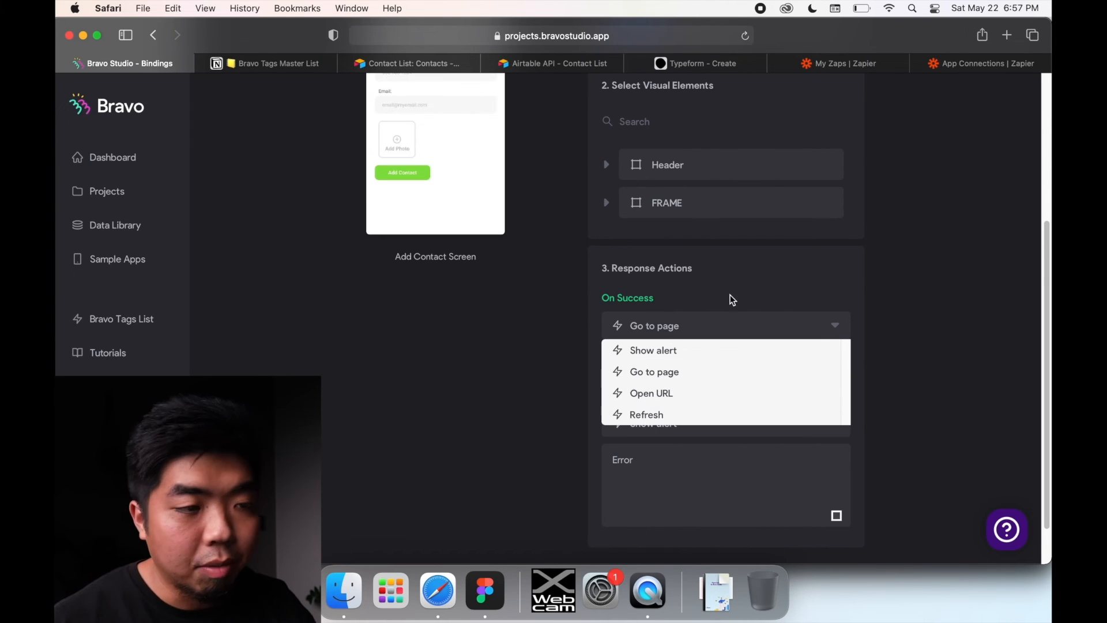
{"action": "left_click", "coordinate": [690, 371]}
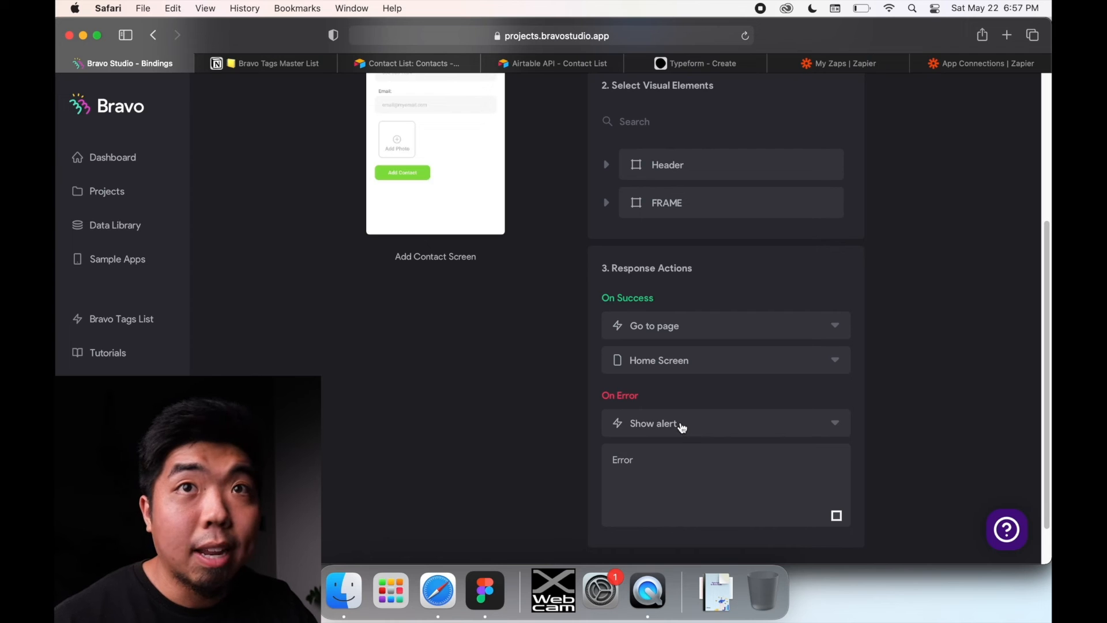
{"action": "left_click", "coordinate": [649, 460]}
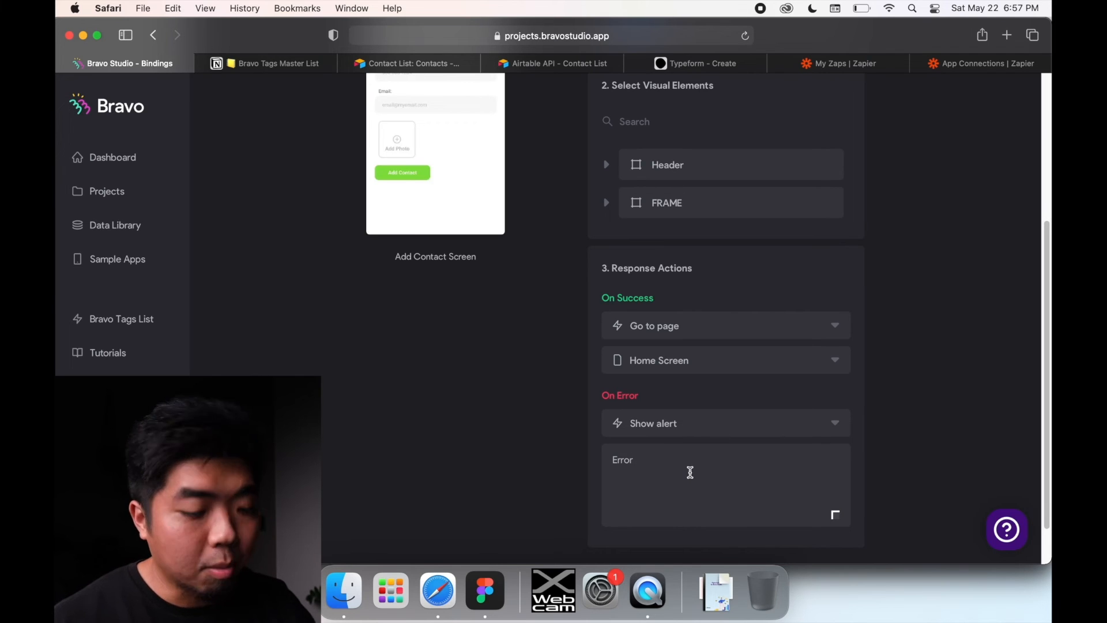
{"action": "type", "text": "..."}
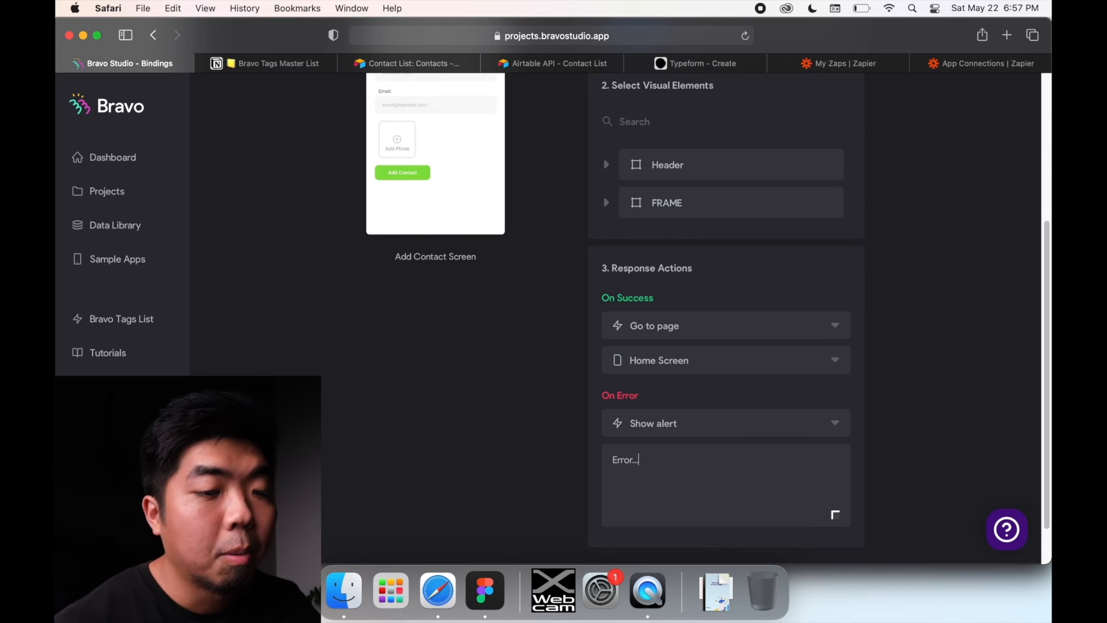
{"action": "scroll", "coordinate": [910, 296], "scroll_direction": "up", "scroll_amount": 3}
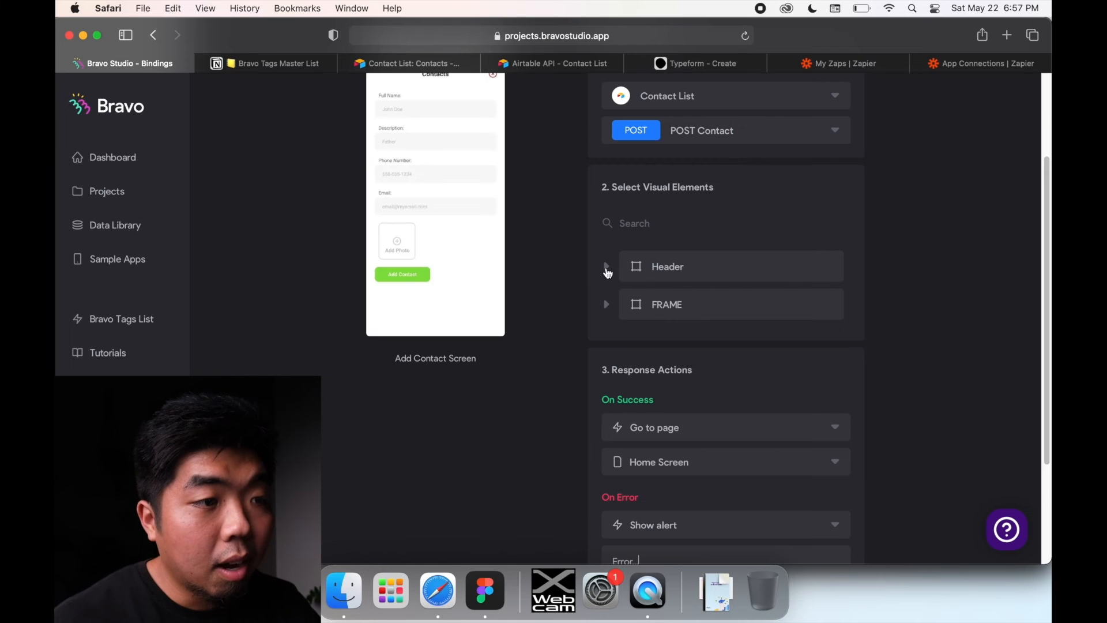
- Expand FRAME and confirm the John Doe input's destination field is Name
{"action": "scroll", "coordinate": [714, 342], "scroll_direction": "up", "scroll_amount": 1}
{"action": "left_click", "coordinate": [609, 331]}
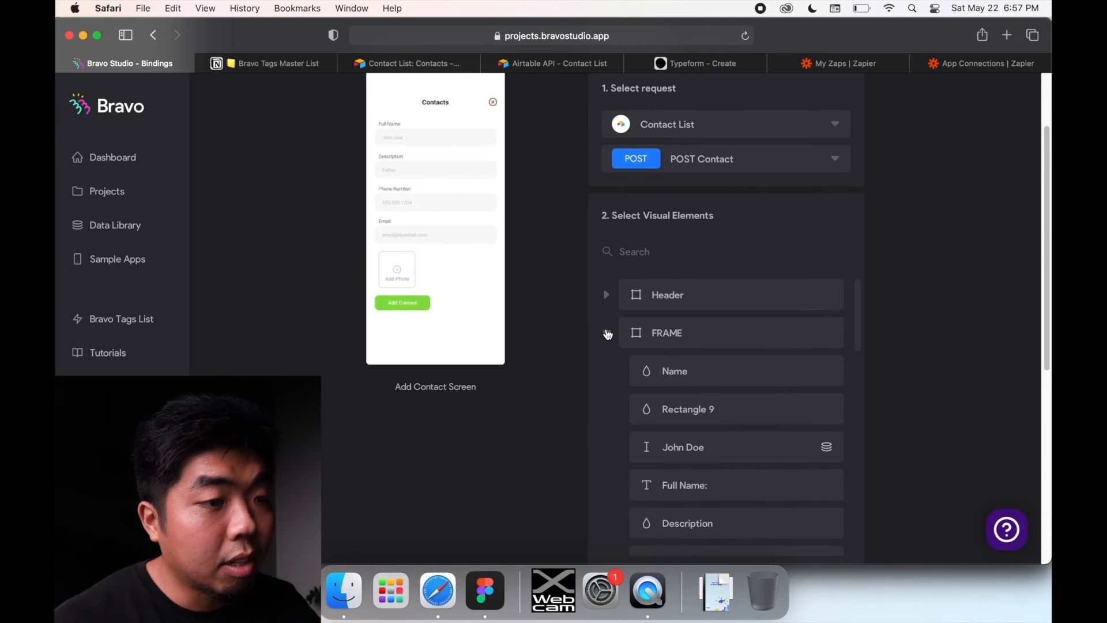
{"action": "scroll", "coordinate": [704, 343], "scroll_direction": "down", "scroll_amount": 2}
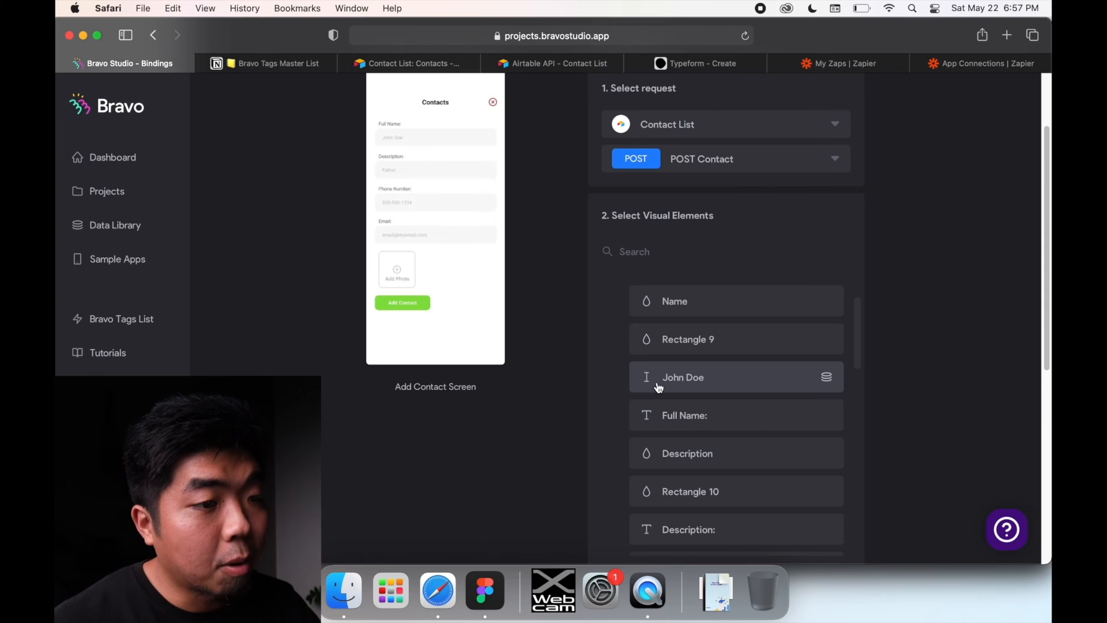
{"action": "left_click", "coordinate": [649, 386]}
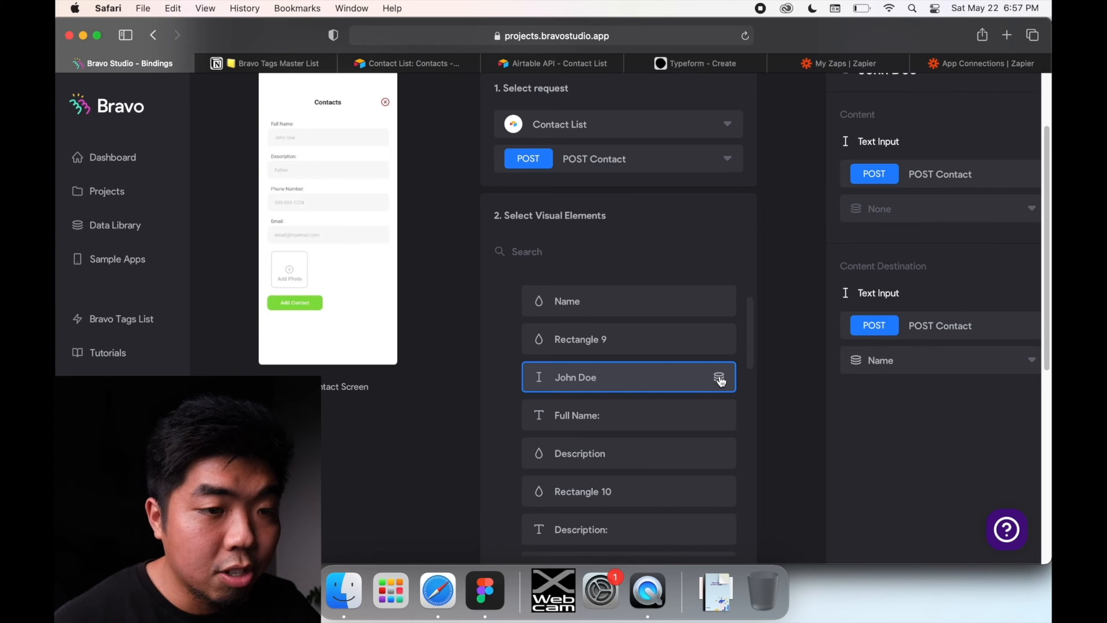
{"action": "left_click", "coordinate": [899, 362]}
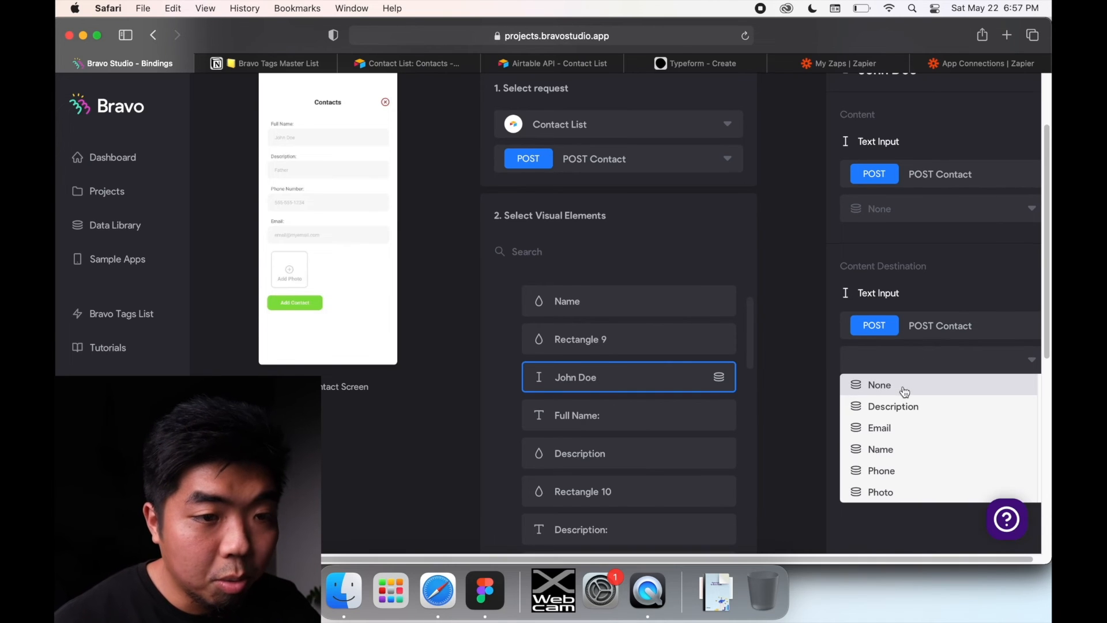
{"action": "left_click", "coordinate": [835, 364]}
- Check the Description, Phone, Email, Photo Upload Area and Add Contact label bindings
{"action": "scroll", "coordinate": [593, 396], "scroll_direction": "down", "scroll_amount": 5}
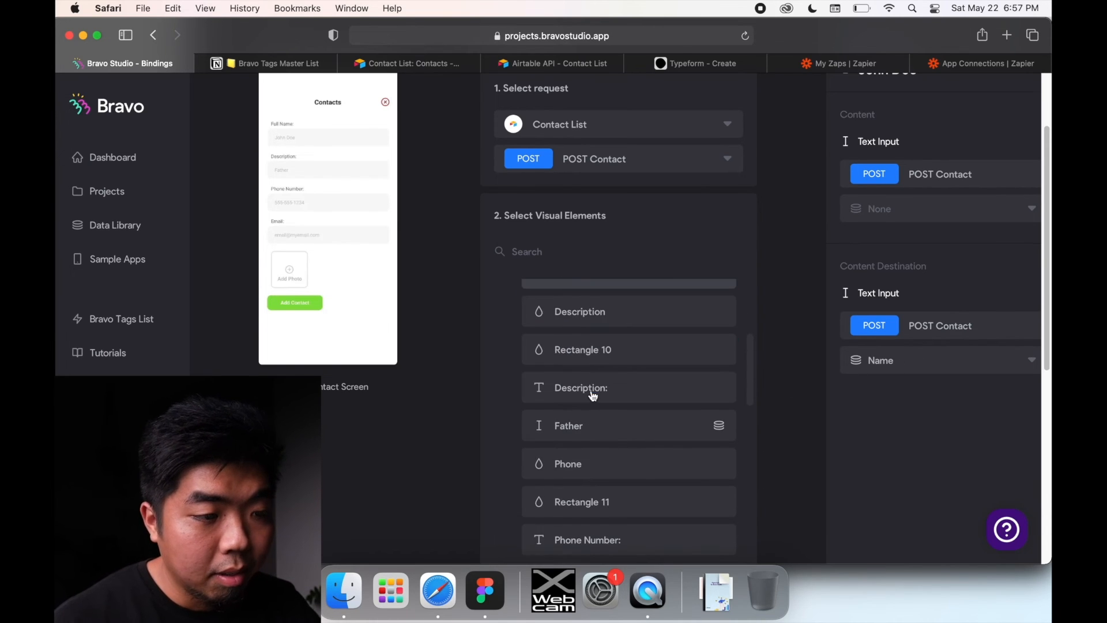
{"action": "left_click", "coordinate": [588, 439]}
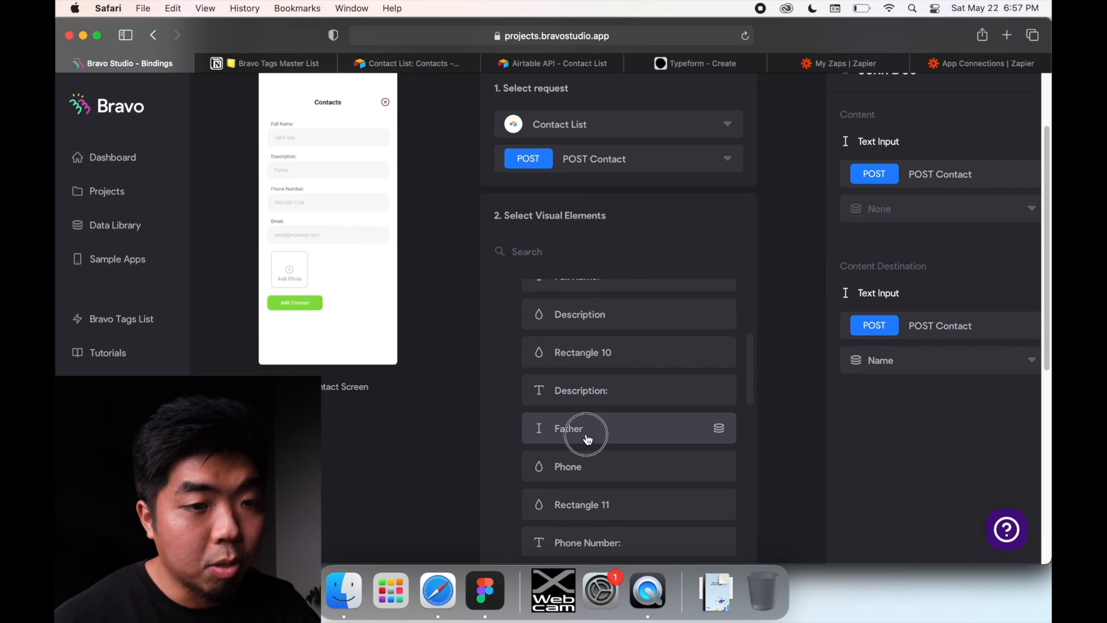
{"action": "scroll", "coordinate": [663, 385], "scroll_direction": "down", "scroll_amount": 5}
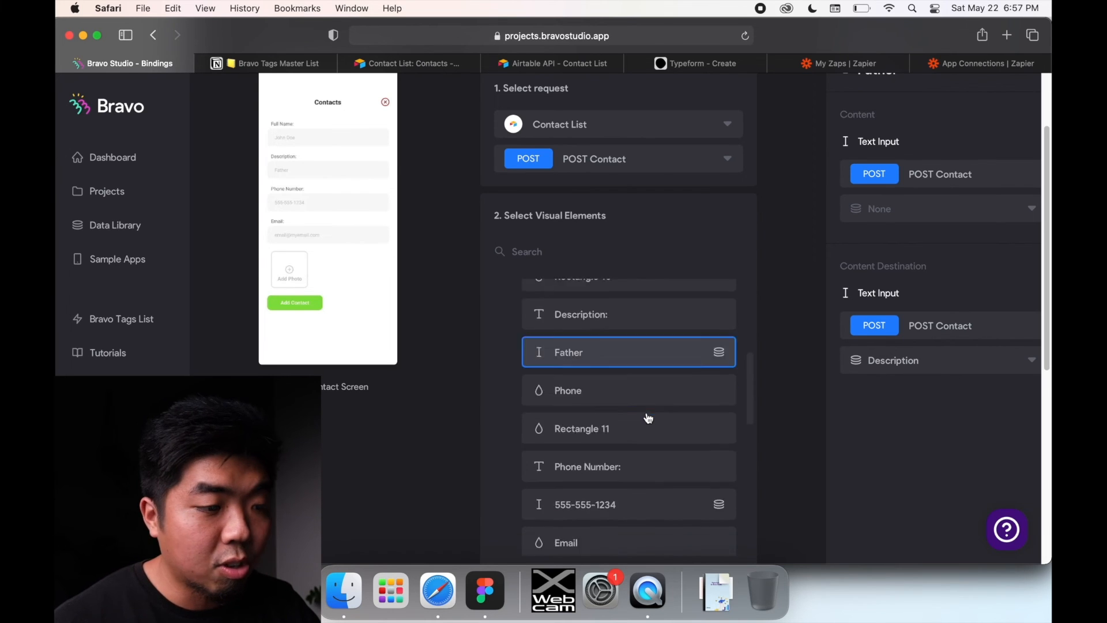
{"action": "left_click", "coordinate": [630, 385]}
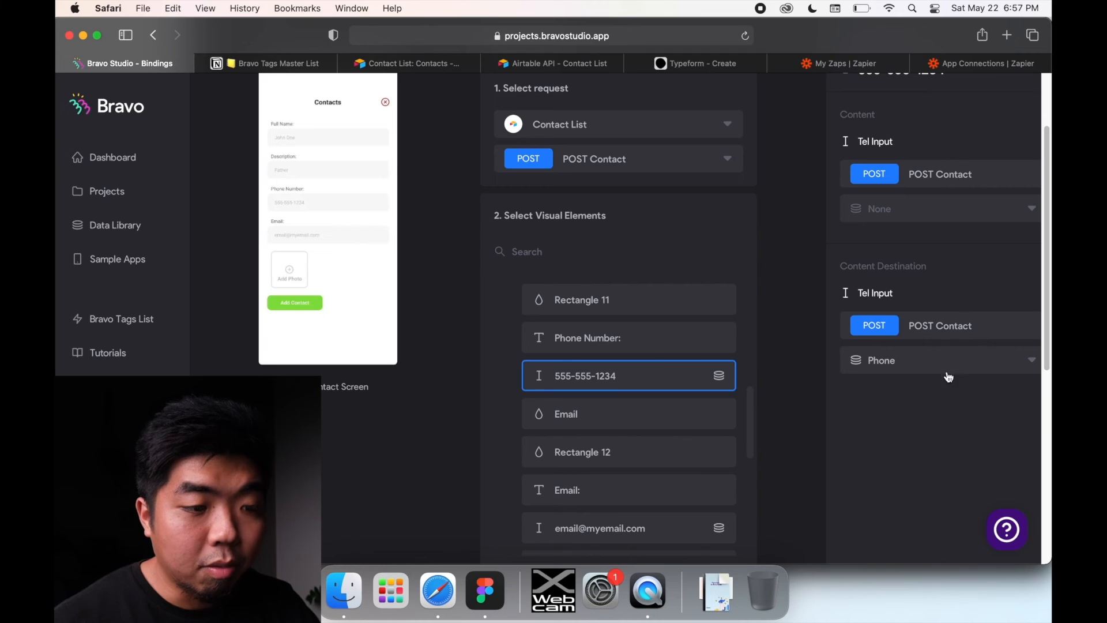
{"action": "scroll", "coordinate": [670, 427], "scroll_direction": "down", "scroll_amount": 3}
{"action": "left_click", "coordinate": [668, 414]}
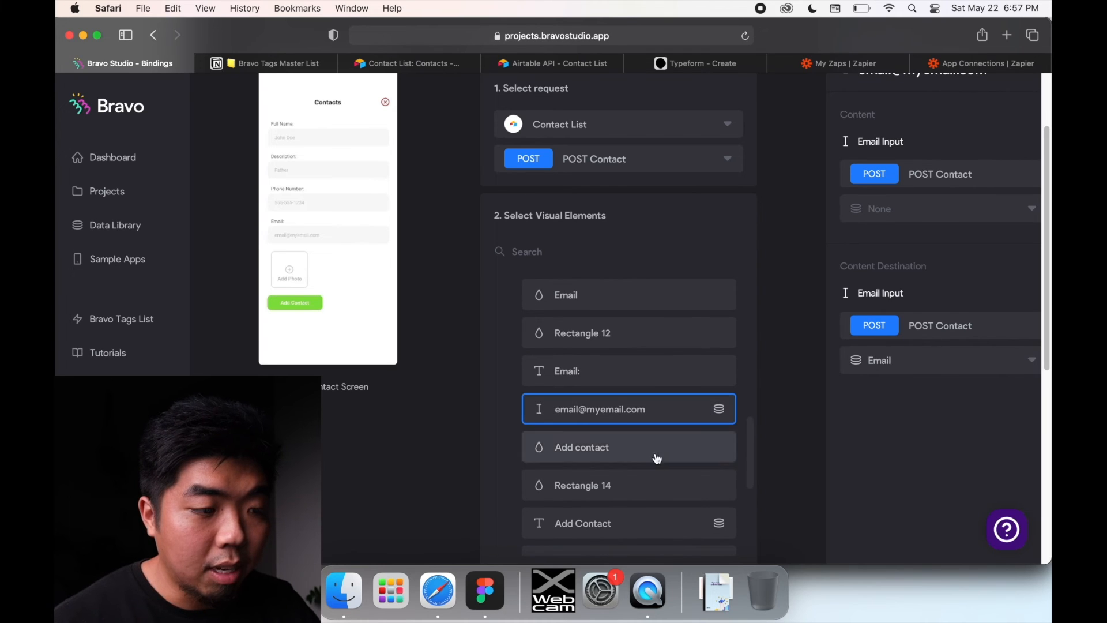
{"action": "scroll", "coordinate": [655, 457], "scroll_direction": "down", "scroll_amount": 2}
{"action": "left_click", "coordinate": [620, 516]}
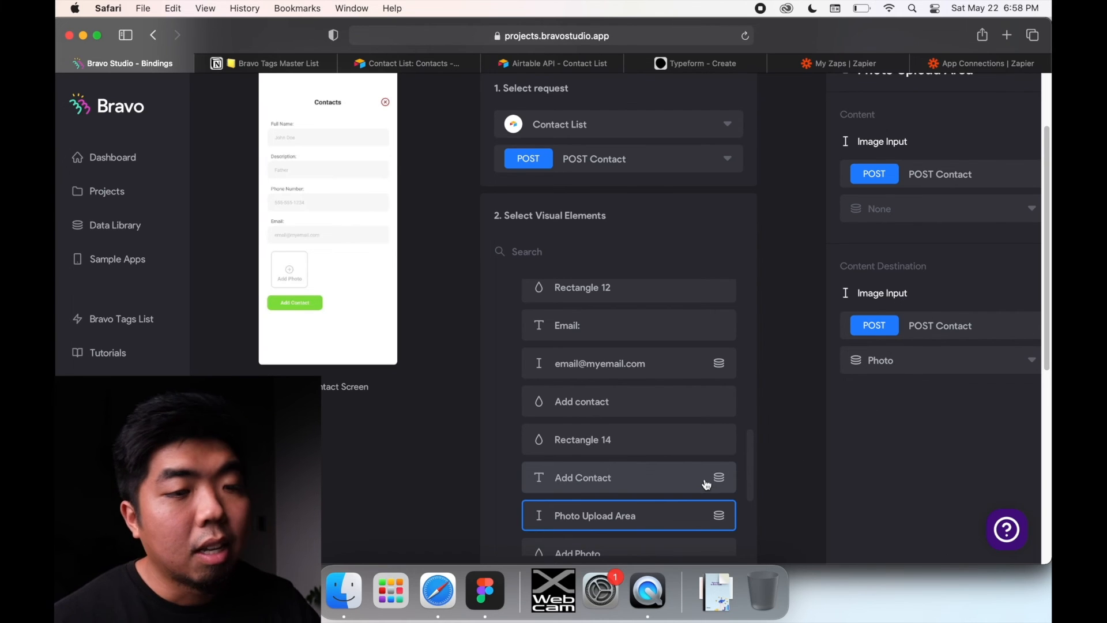
{"action": "left_click", "coordinate": [649, 484]}
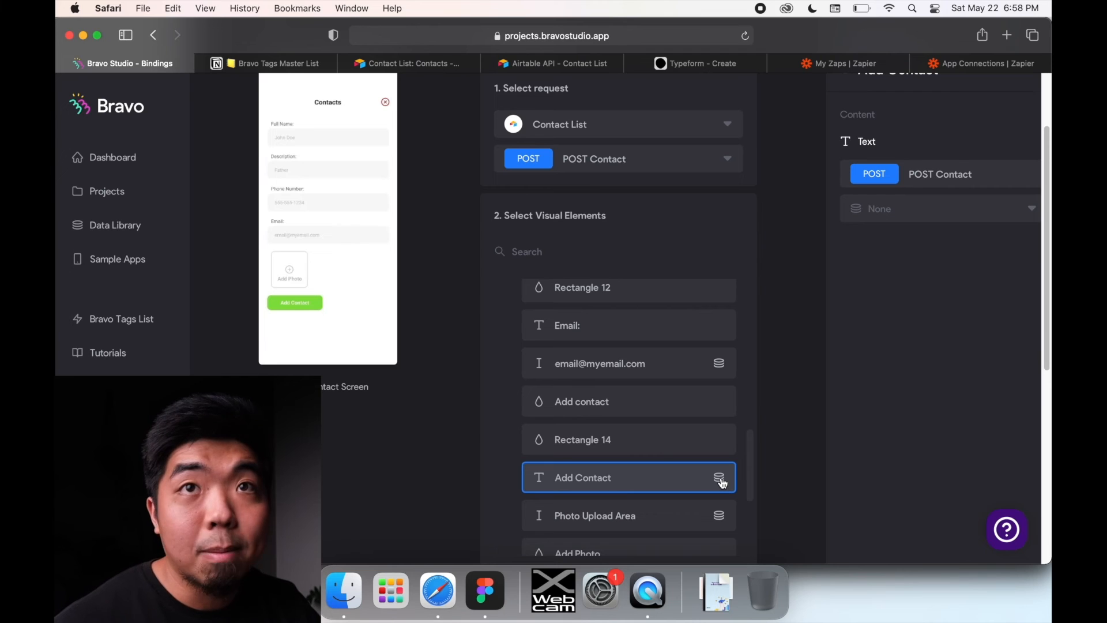
- Return to the Contact List App screens overview and switch to the Airtable Contacts table
{"action": "scroll", "coordinate": [408, 228], "scroll_direction": "up", "scroll_amount": 3}
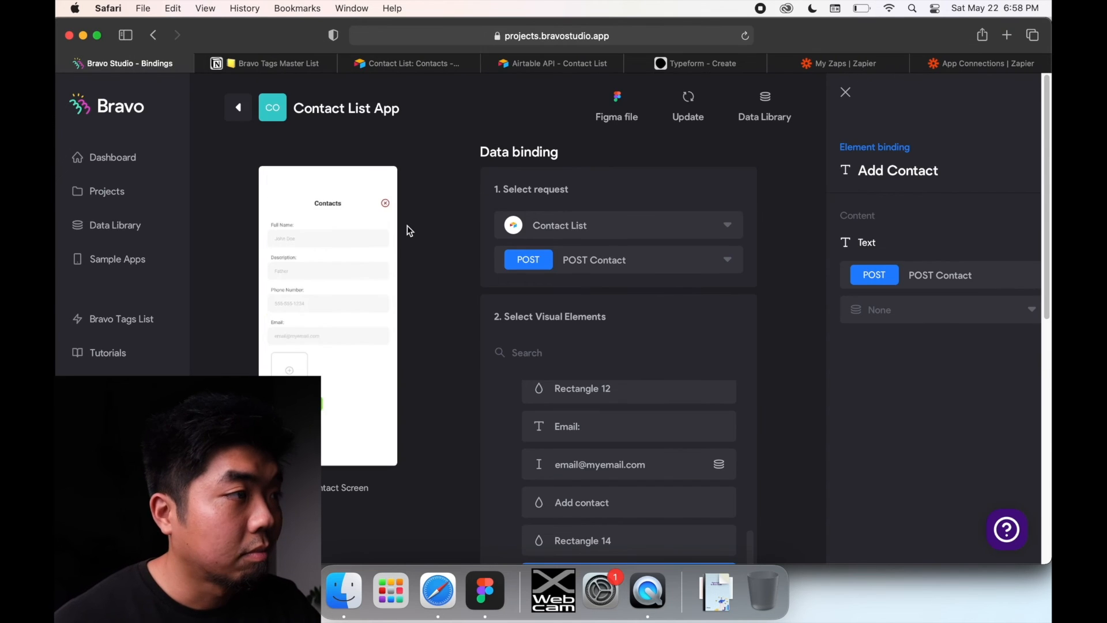
{"action": "left_click", "coordinate": [227, 109]}
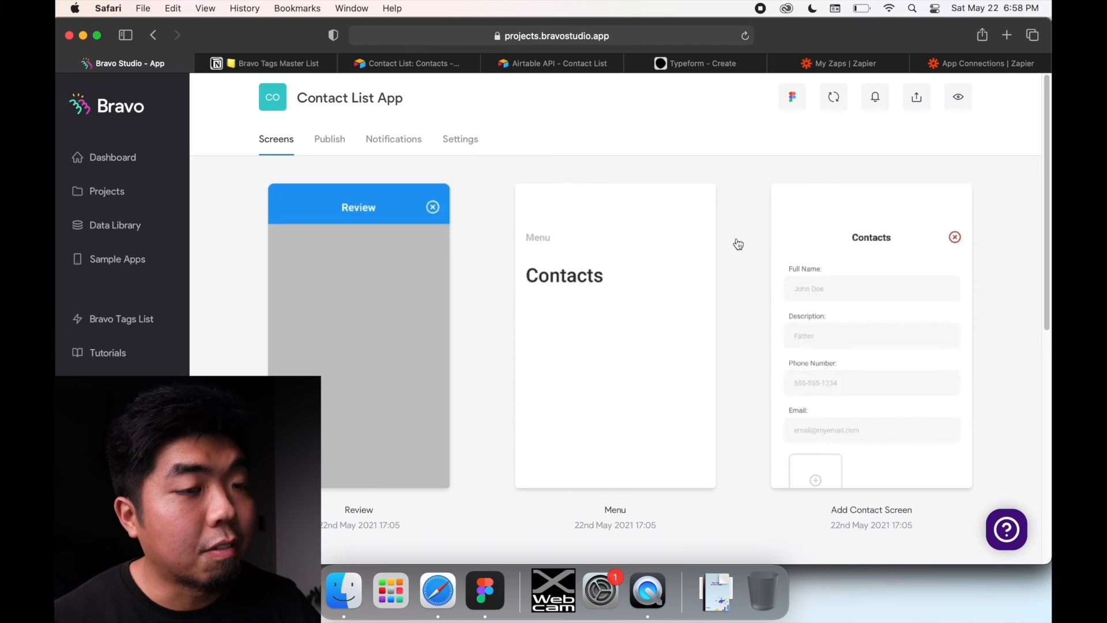
{"action": "left_click", "coordinate": [442, 66]}
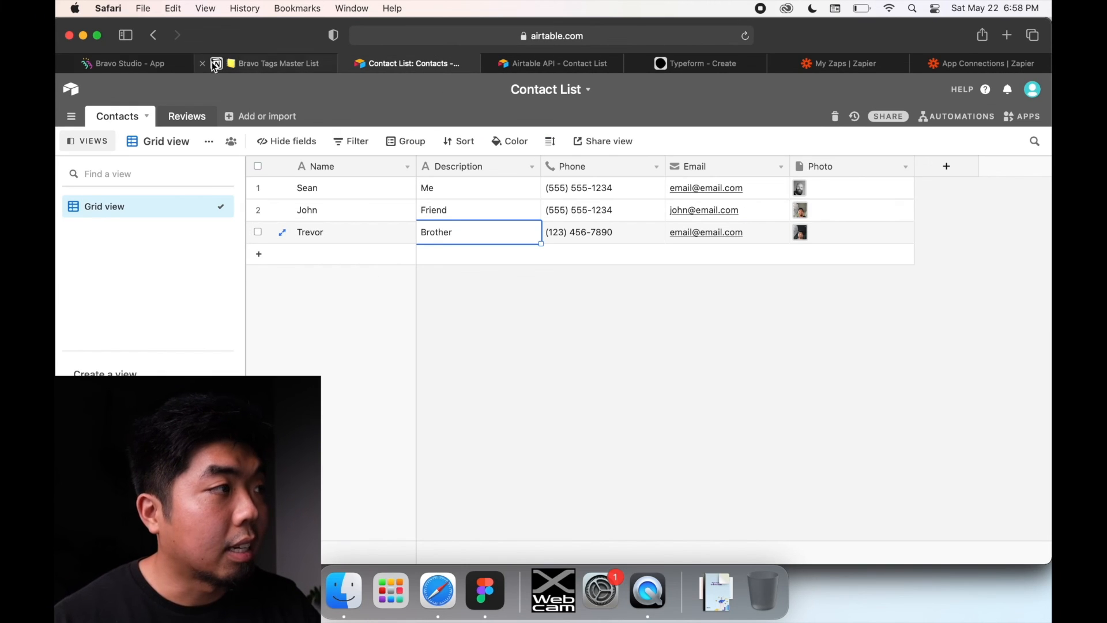
- Add a new Airtable contact with its name, 'Sister' description, phone and e-mail, then return to Figma
{"action": "mouse_move", "coordinate": [314, 71]}
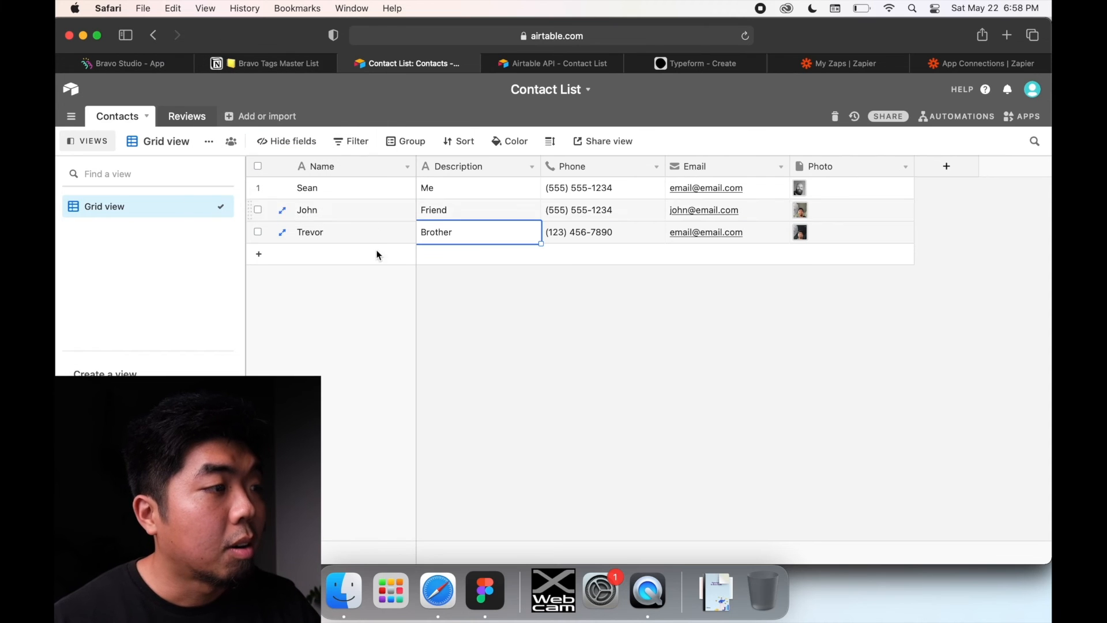
{"action": "left_click", "coordinate": [358, 261]}
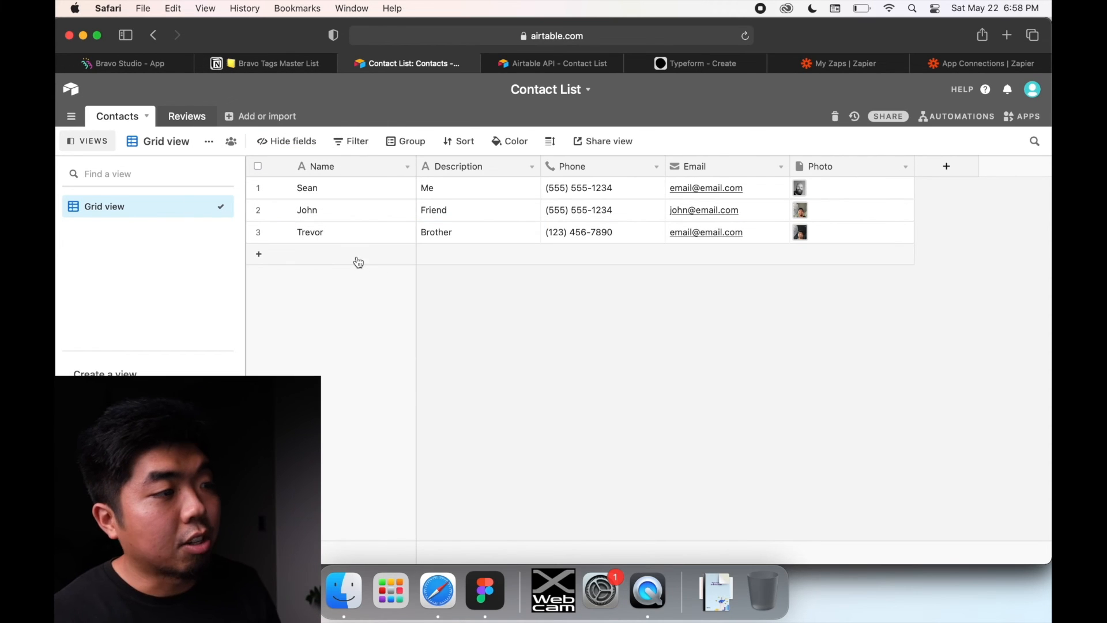
{"action": "left_click", "coordinate": [357, 259]}
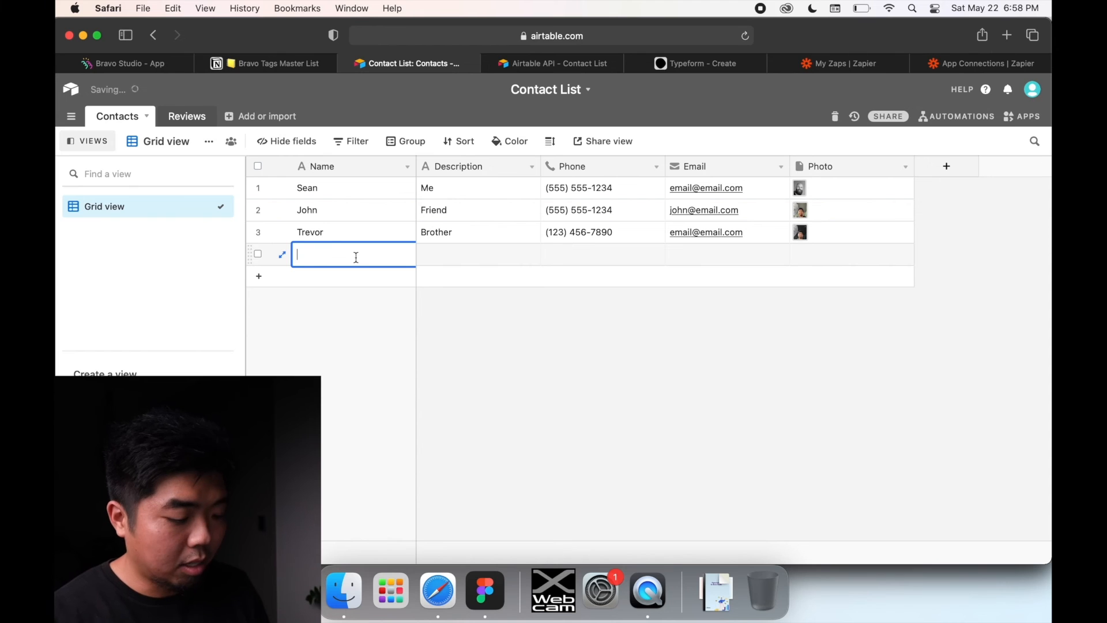
{"action": "type", "text": "Taylo"}
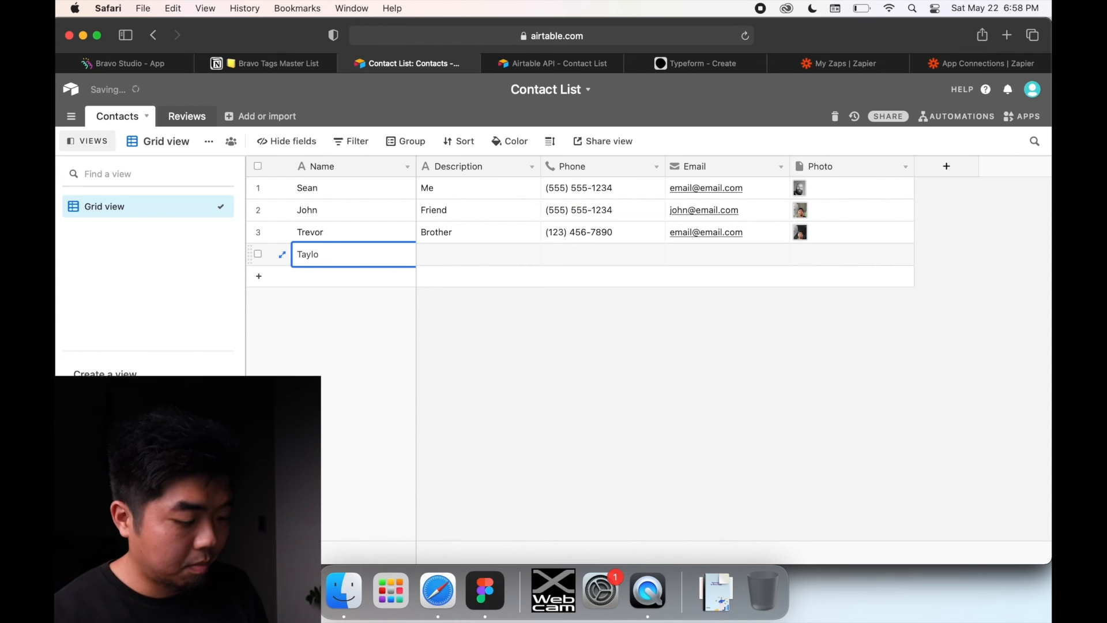
{"action": "type", "text": "r"}
{"action": "left_click", "coordinate": [453, 264]}
{"action": "type", "text": "Sis"}
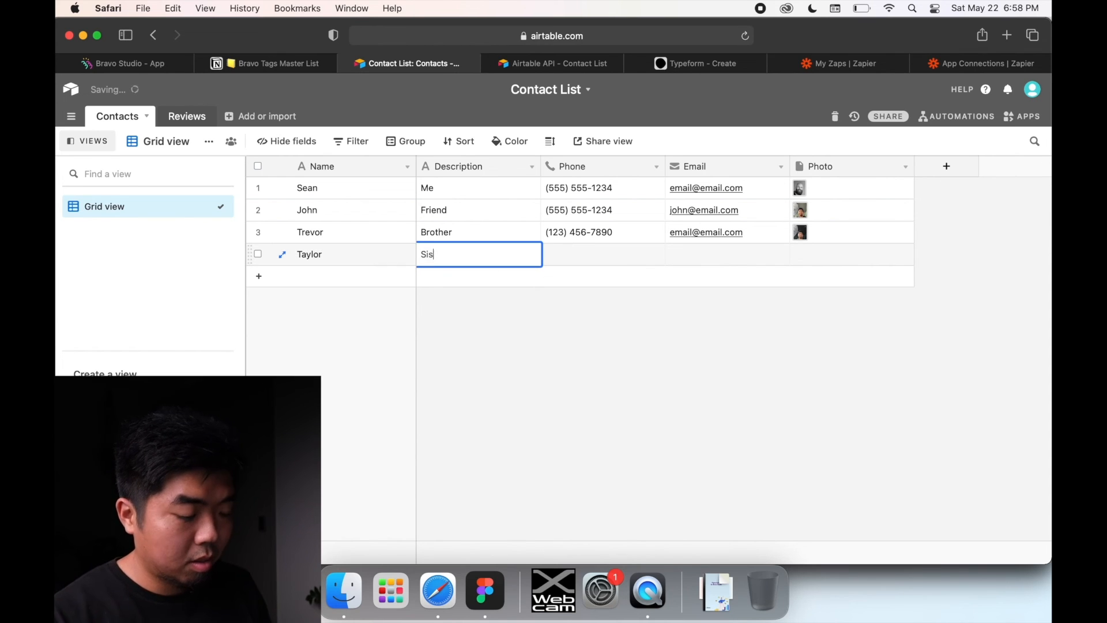
{"action": "type", "text": "ter"}
{"action": "left_click", "coordinate": [581, 256]}
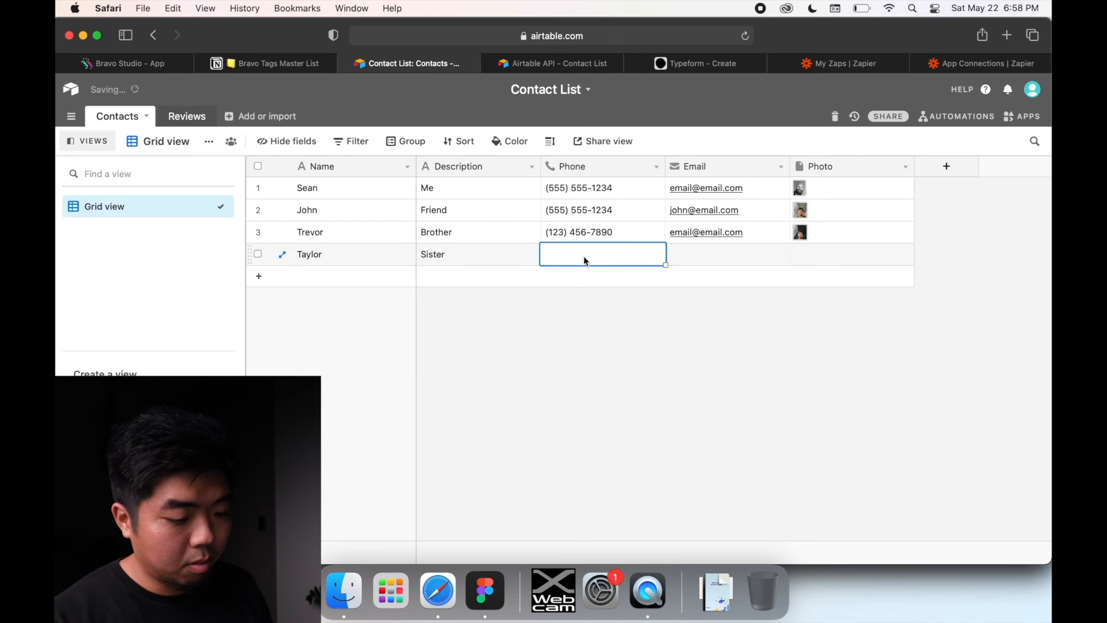
{"action": "type", "text": "(123"}
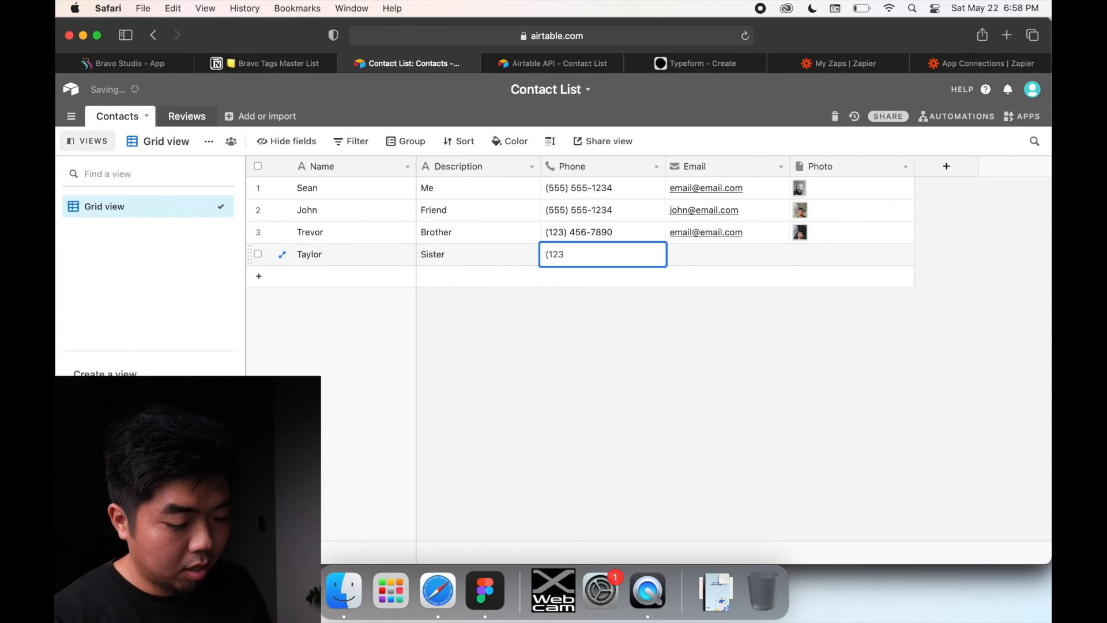
{"action": "type", "text": ")1231234"}
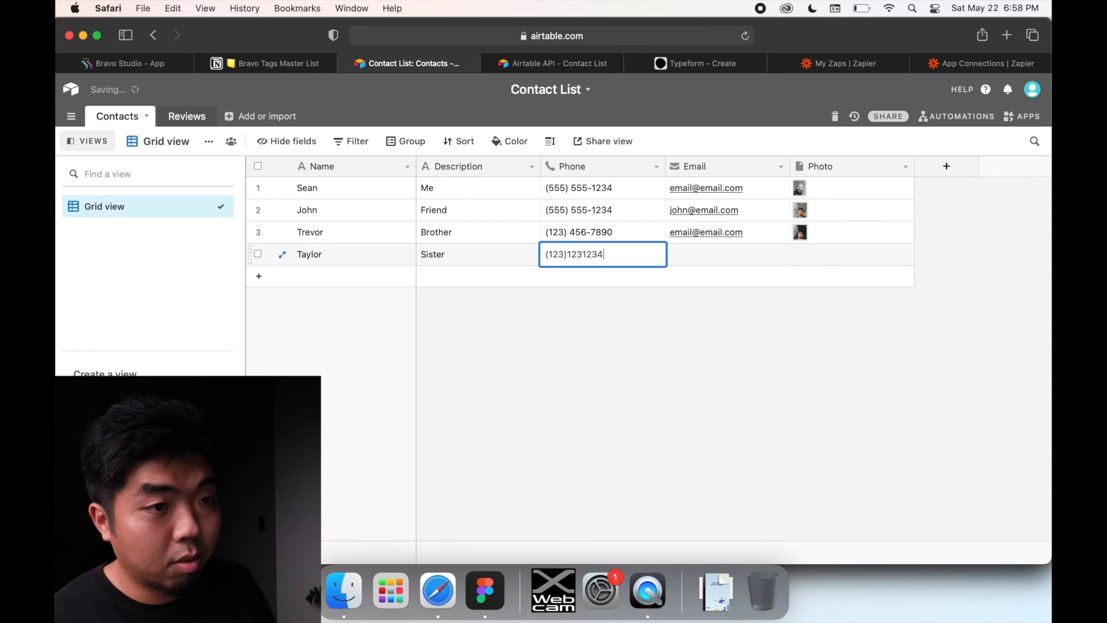
{"action": "left_click", "coordinate": [691, 259]}
{"action": "type", "text": "ta"}
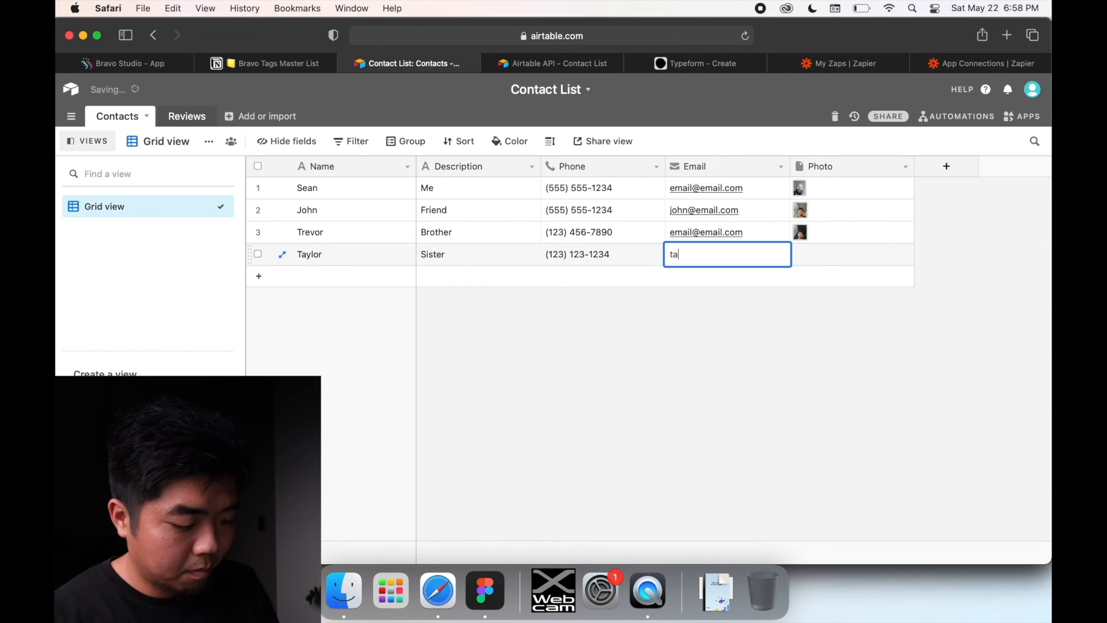
{"action": "type", "text": "ylor@"}
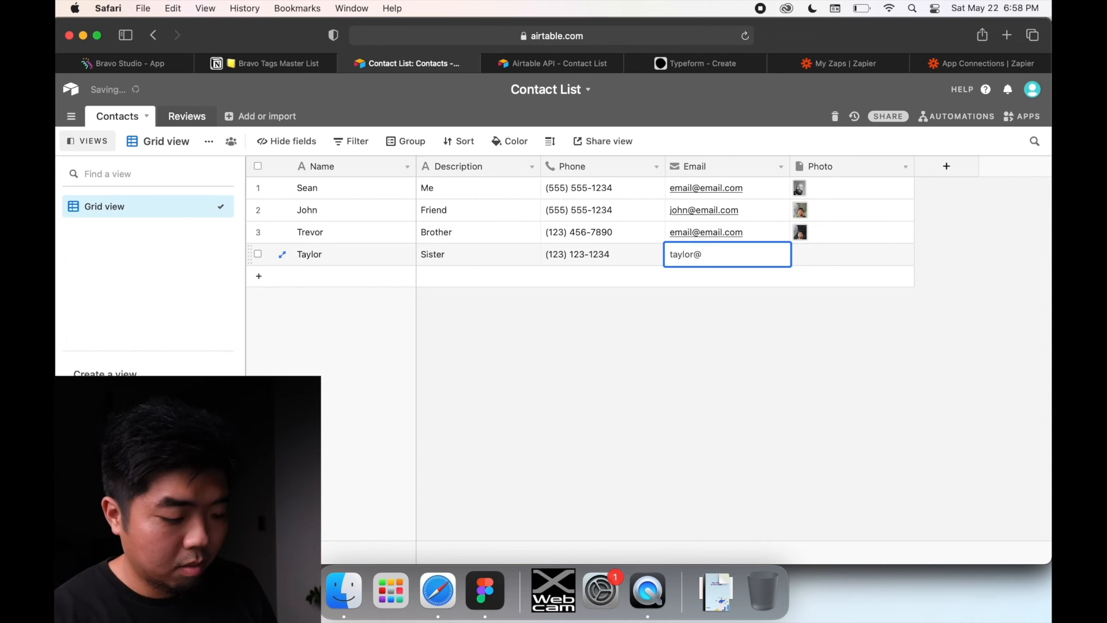
{"action": "type", "text": "email.com"}
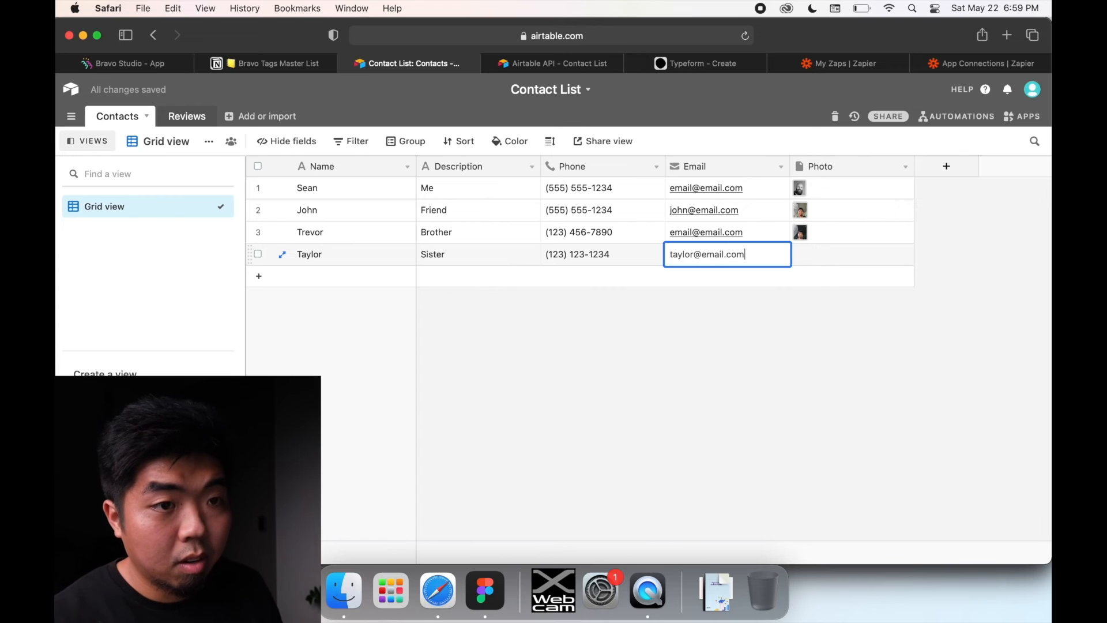
{"action": "left_click", "coordinate": [797, 254]}
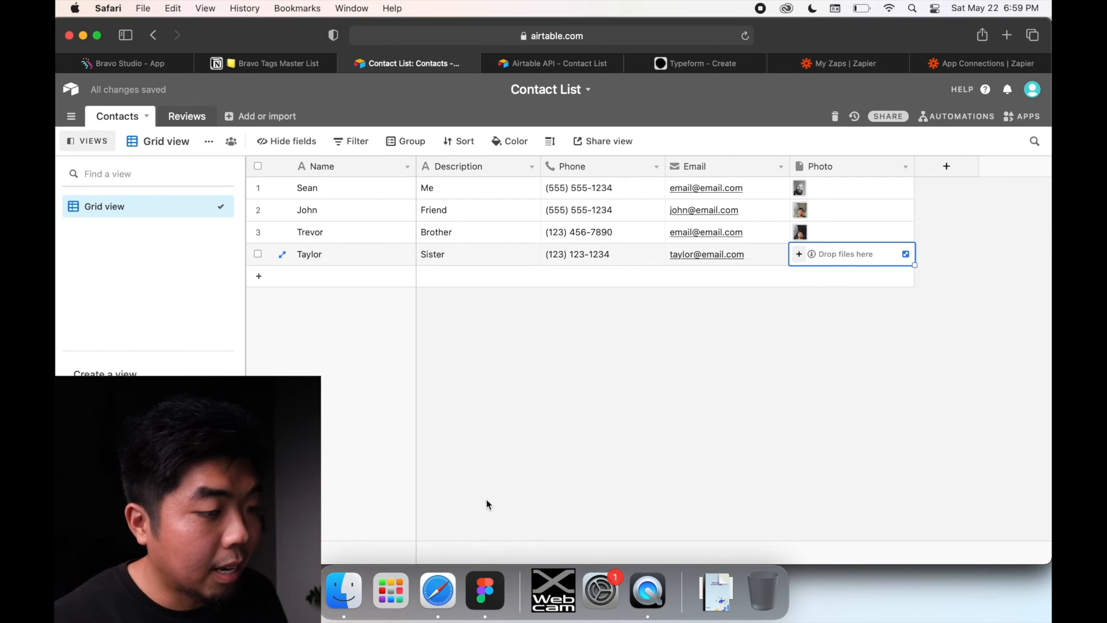
{"action": "left_click", "coordinate": [485, 591]}
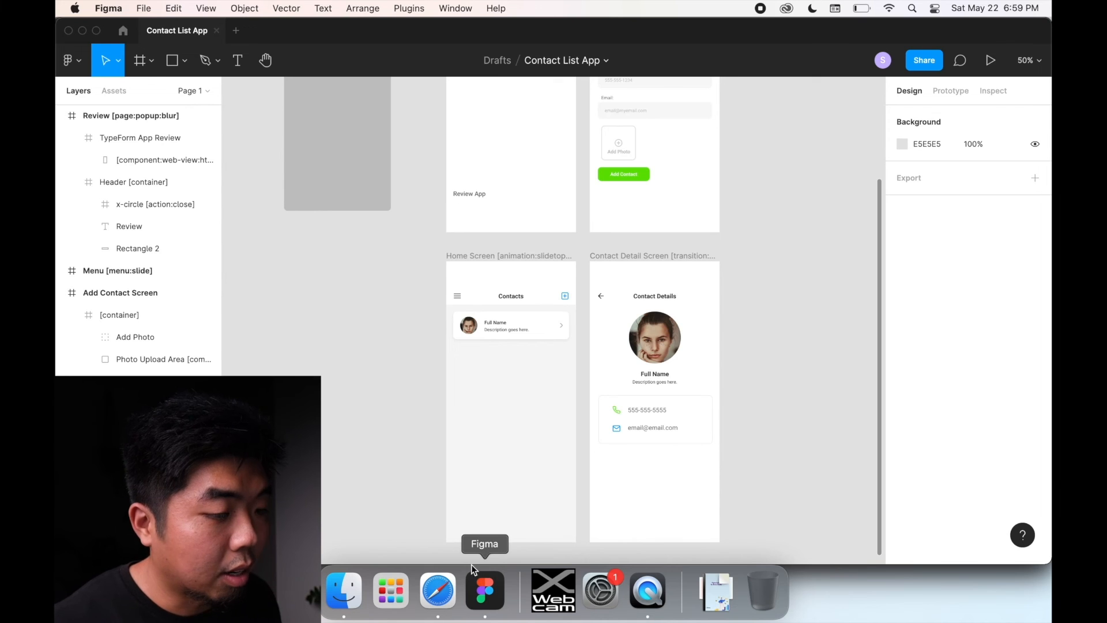
- Bring the QuickTime Movie Recording window forward to see the reloaded five-contact list
{"action": "key", "text": "ctrl+Up"}
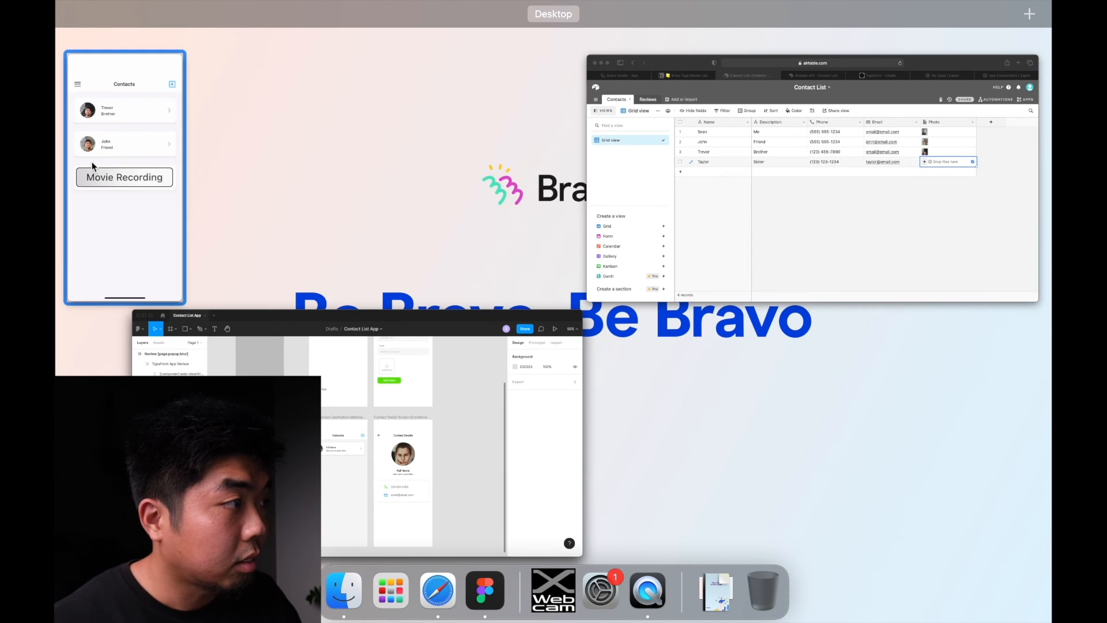
{"action": "left_click", "coordinate": [124, 173]}
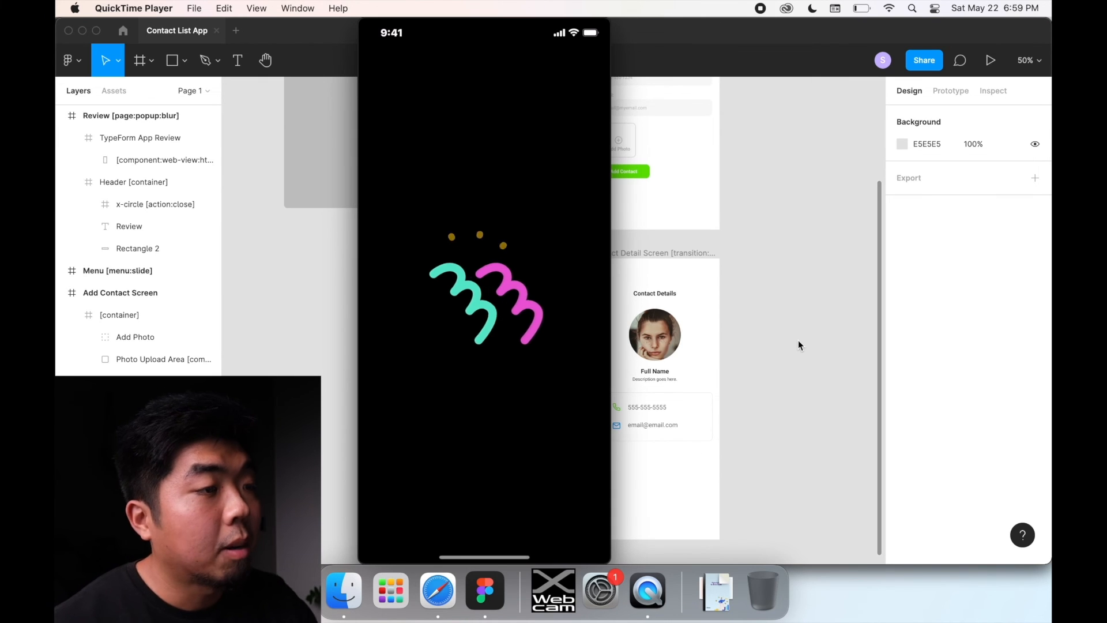
{"action": "scroll", "coordinate": [750, 369], "scroll_direction": "down", "scroll_amount": 1}
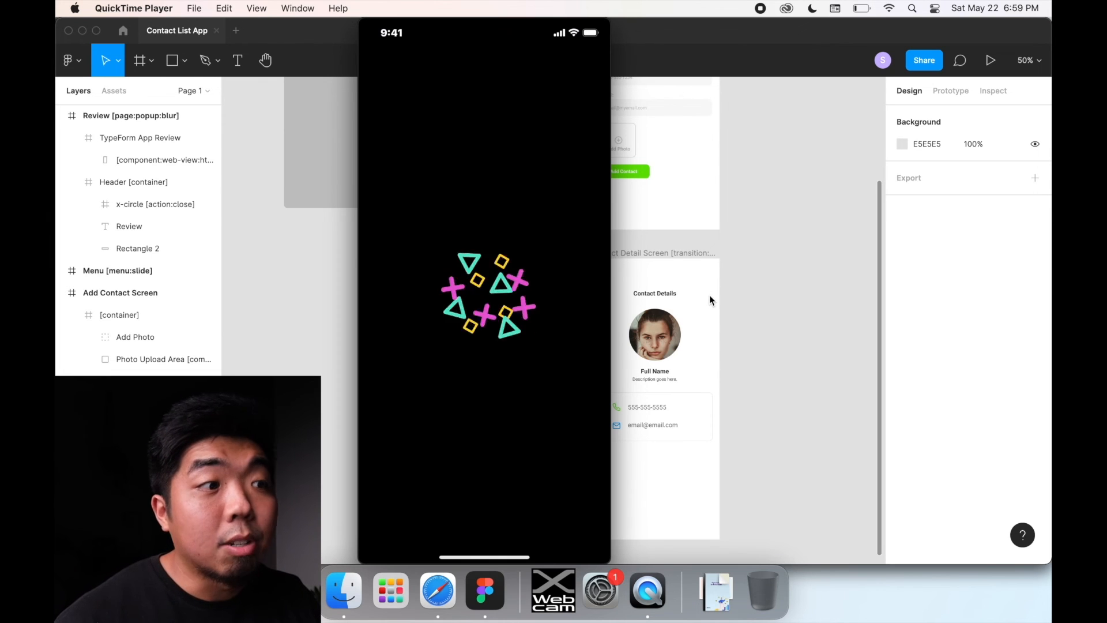
{"action": "mouse_move", "coordinate": [457, 389]}
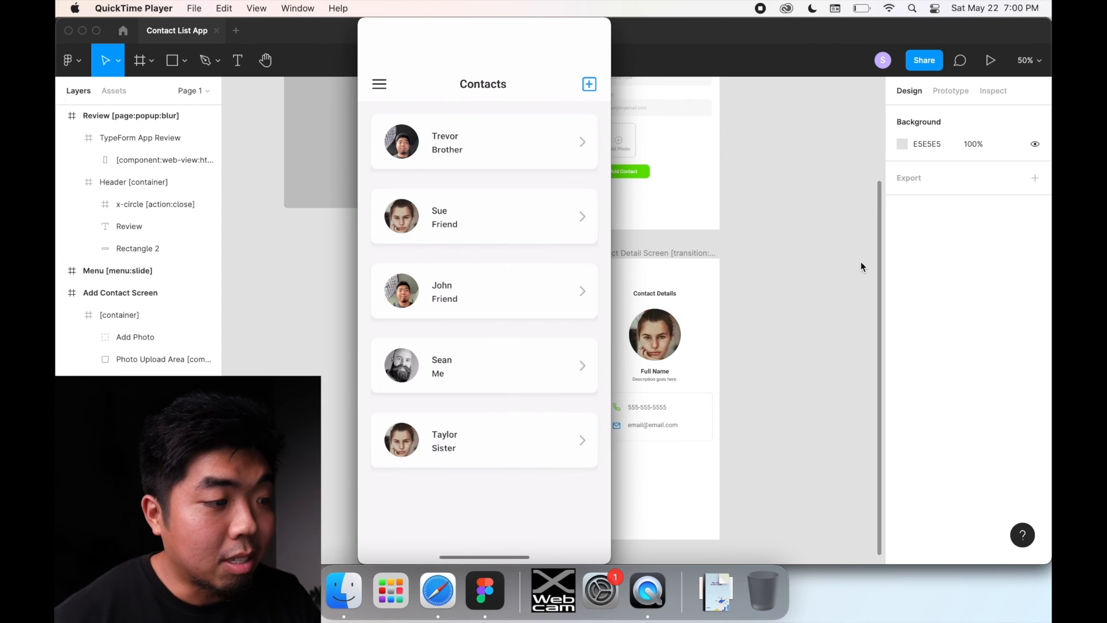
{"action": "mouse_move", "coordinate": [448, 221]}
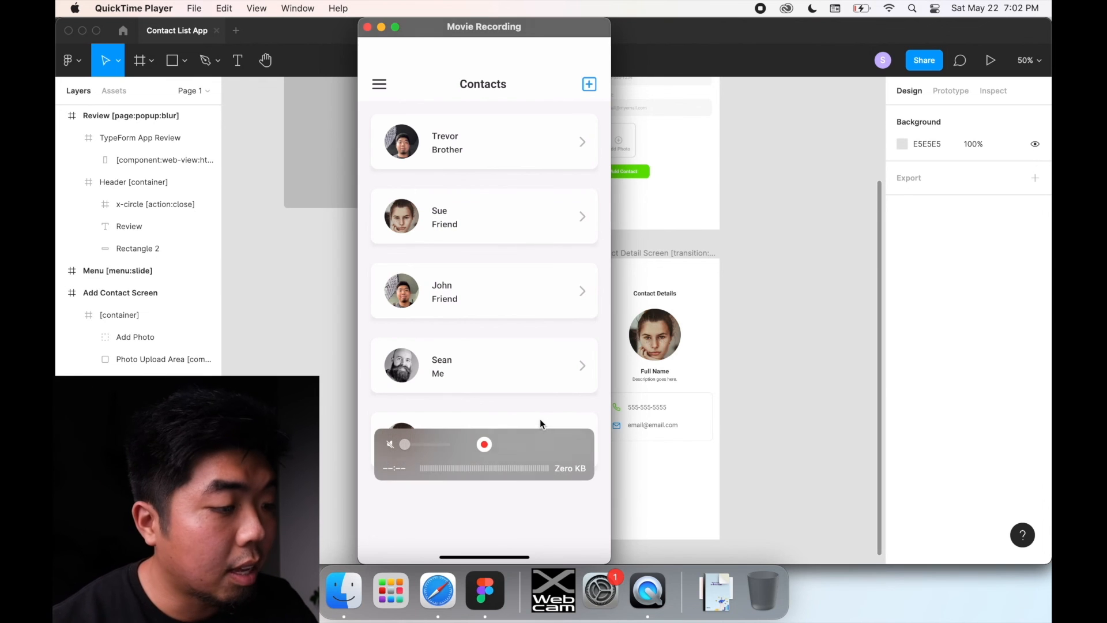
- Open the Bravo Tags Master List, collapse Forms and expand the Refresh page section
{"action": "left_click", "coordinate": [438, 590]}
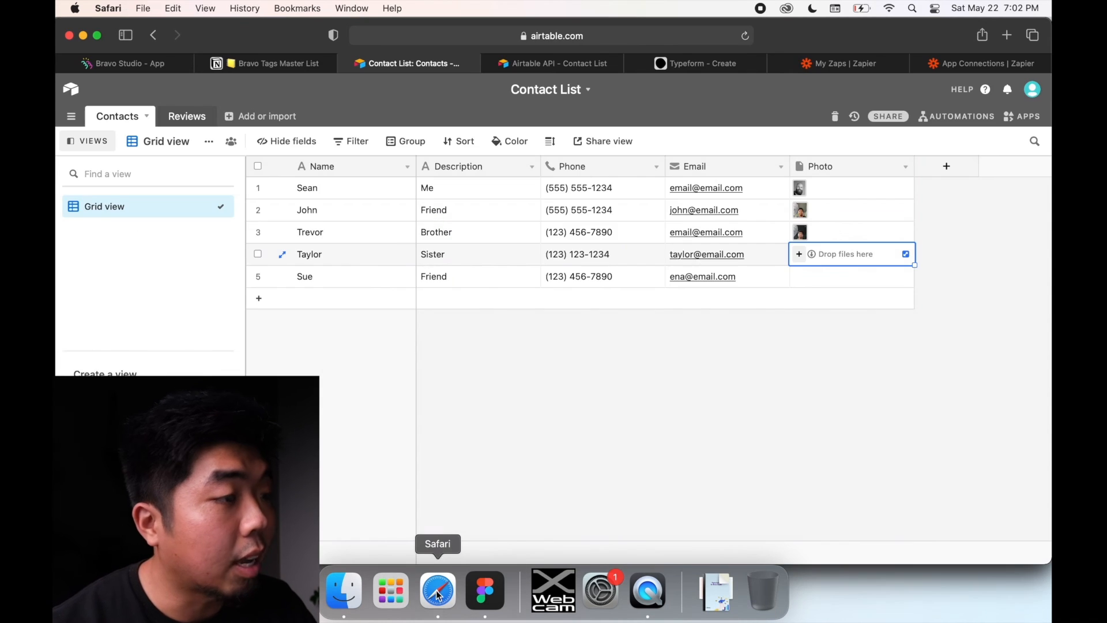
{"action": "left_click", "coordinate": [291, 60]}
{"action": "scroll", "coordinate": [259, 222], "scroll_direction": "up", "scroll_amount": 1}
{"action": "scroll", "coordinate": [258, 222], "scroll_direction": "up", "scroll_amount": 5}
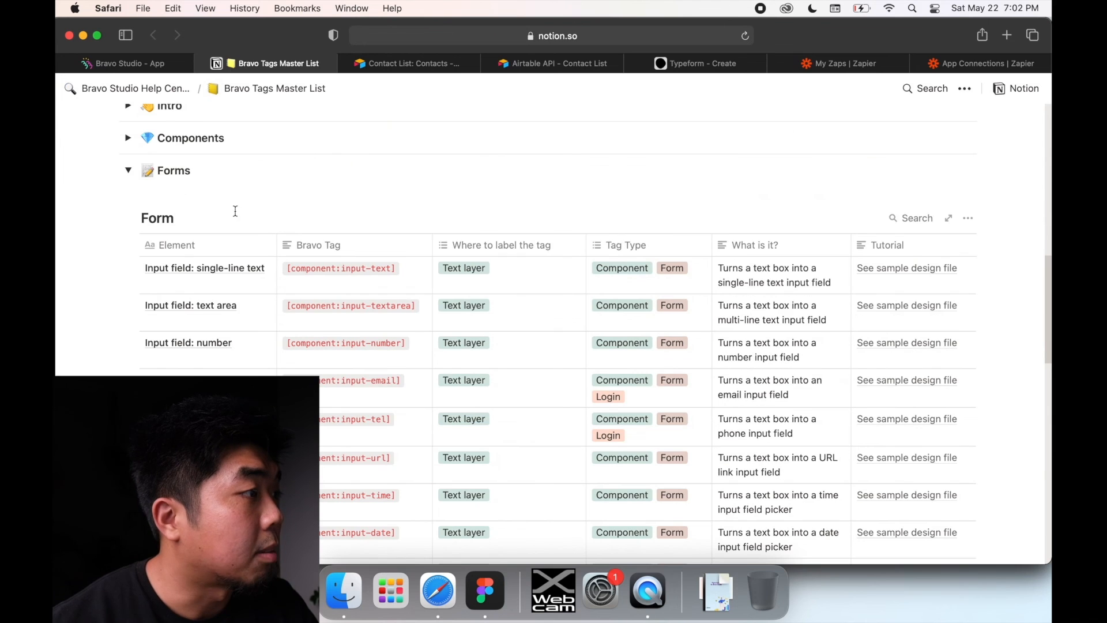
{"action": "left_click", "coordinate": [127, 170]}
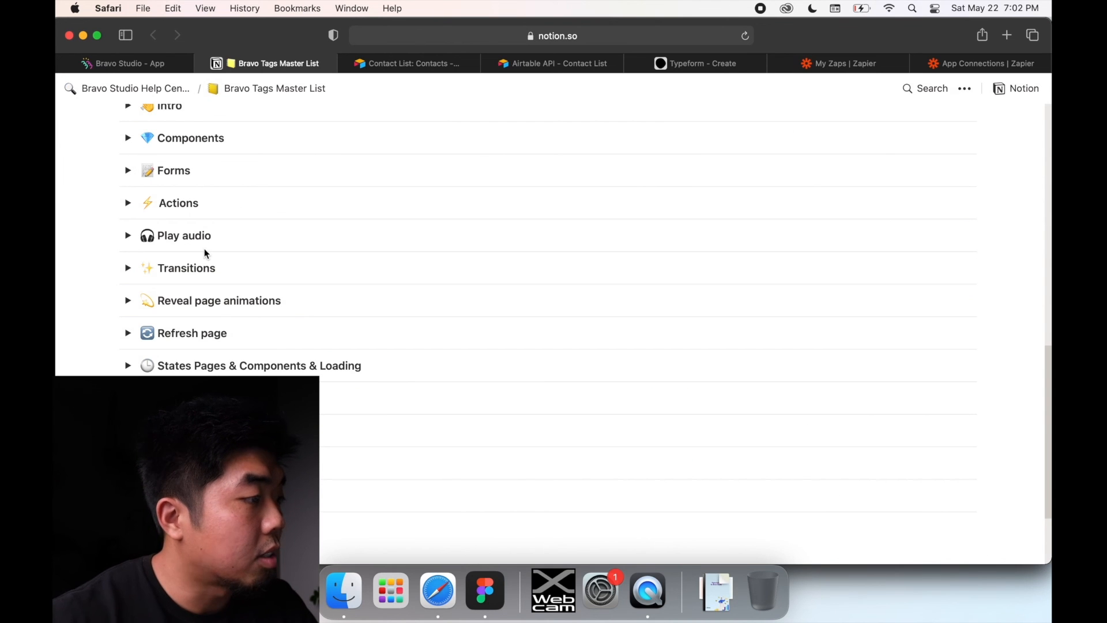
{"action": "scroll", "coordinate": [217, 334], "scroll_direction": "down", "scroll_amount": 2}
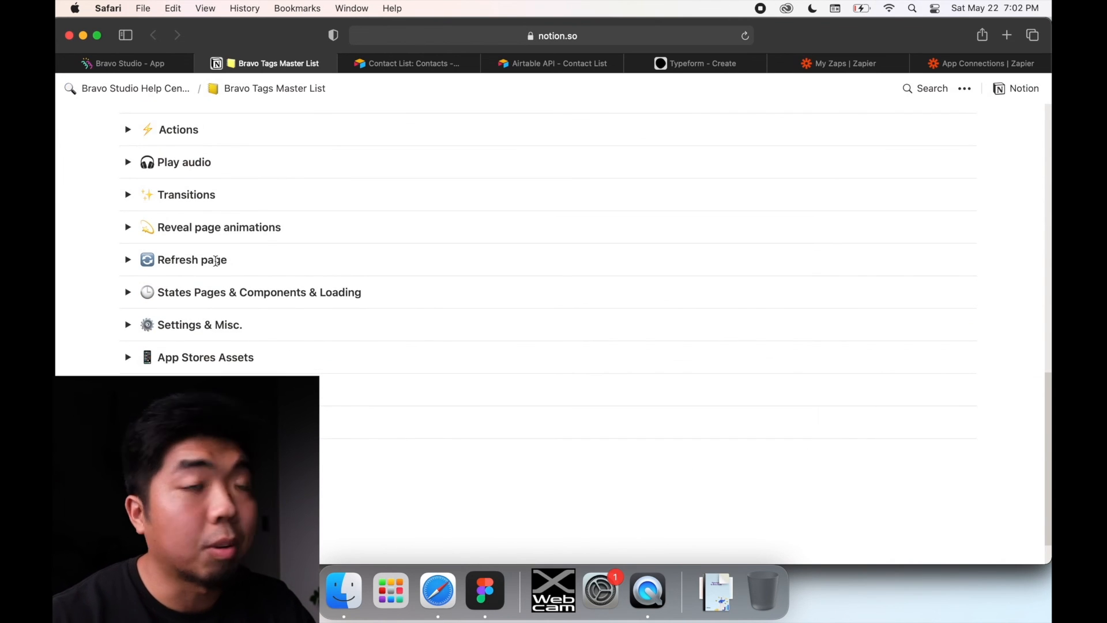
{"action": "left_click", "coordinate": [127, 259]}
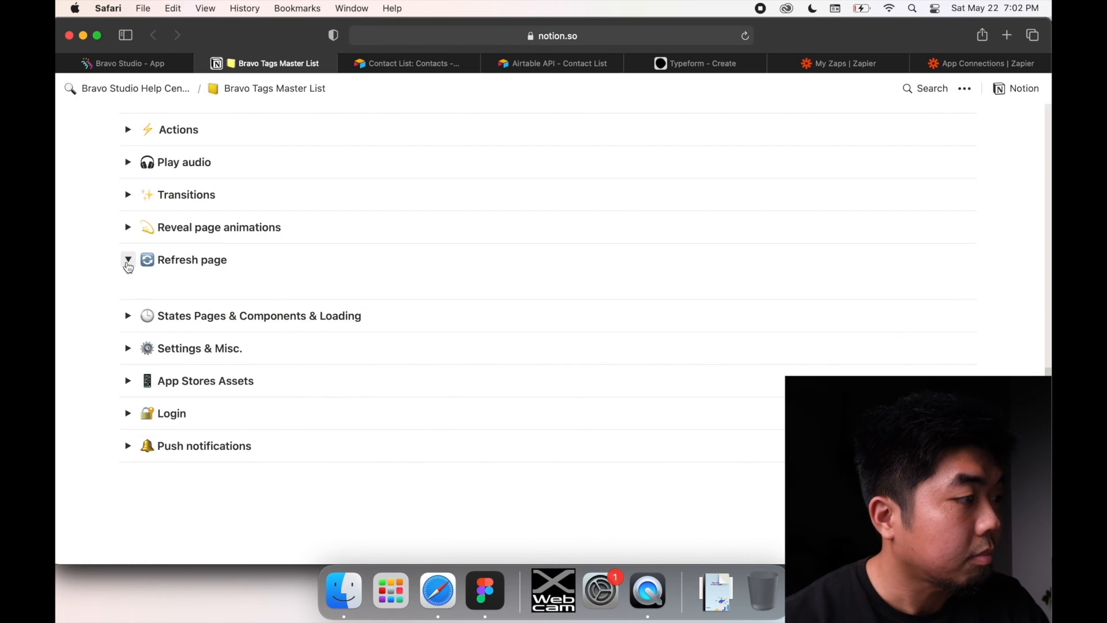
{"action": "scroll", "coordinate": [240, 344], "scroll_direction": "down", "scroll_amount": 2}
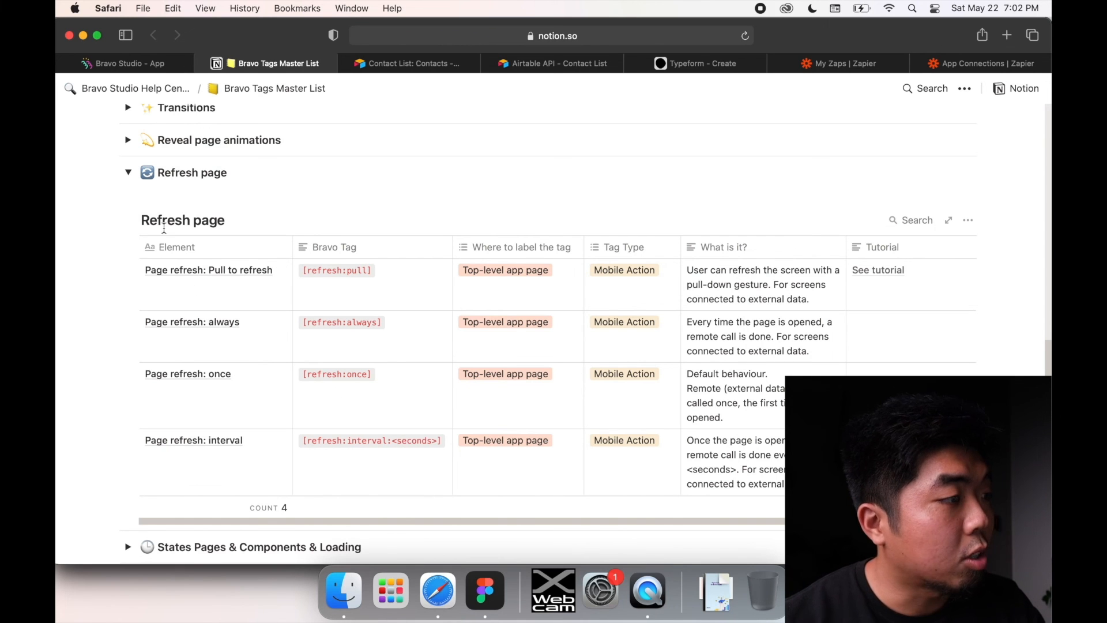
- Select the full [refresh:pull] tag text in its table cell
{"action": "left_click", "coordinate": [306, 269]}
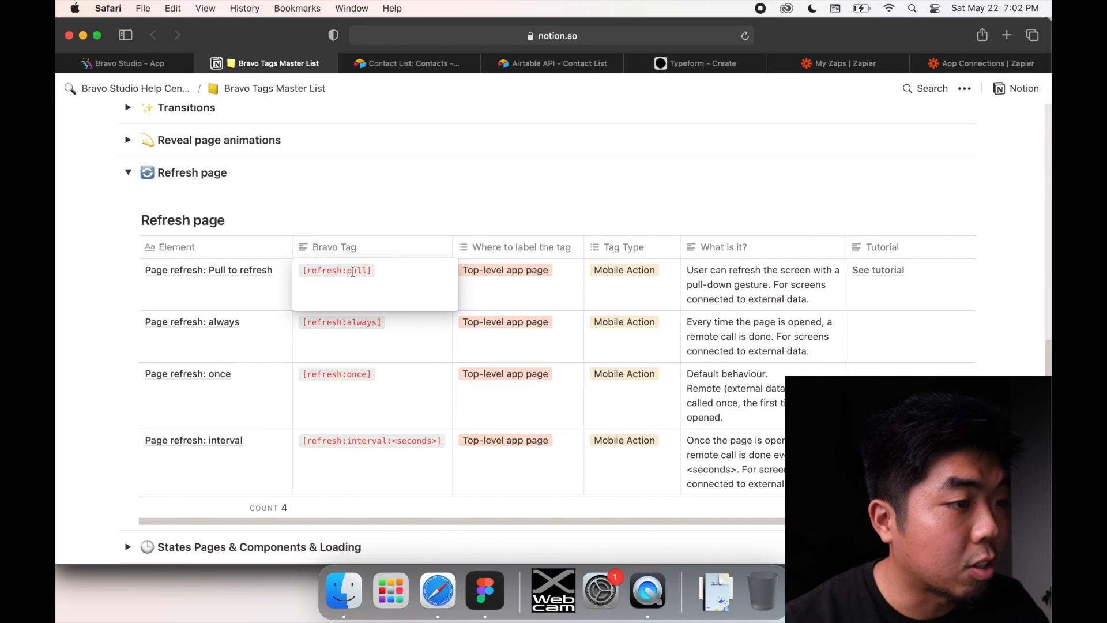
{"action": "key", "text": "Escape"}
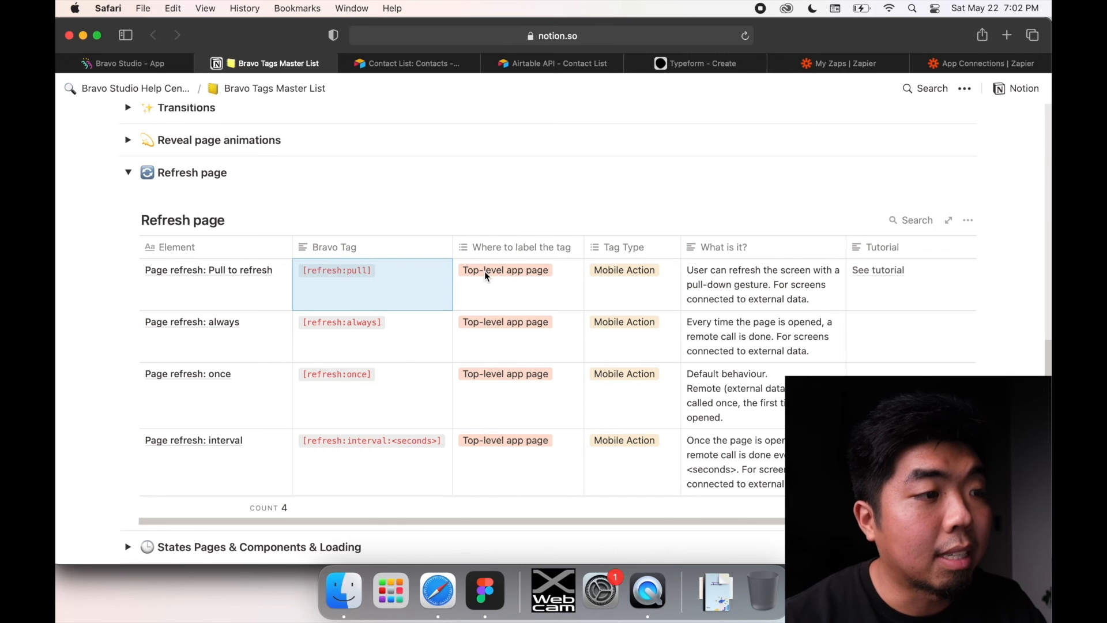
{"action": "double_click", "coordinate": [354, 274]}
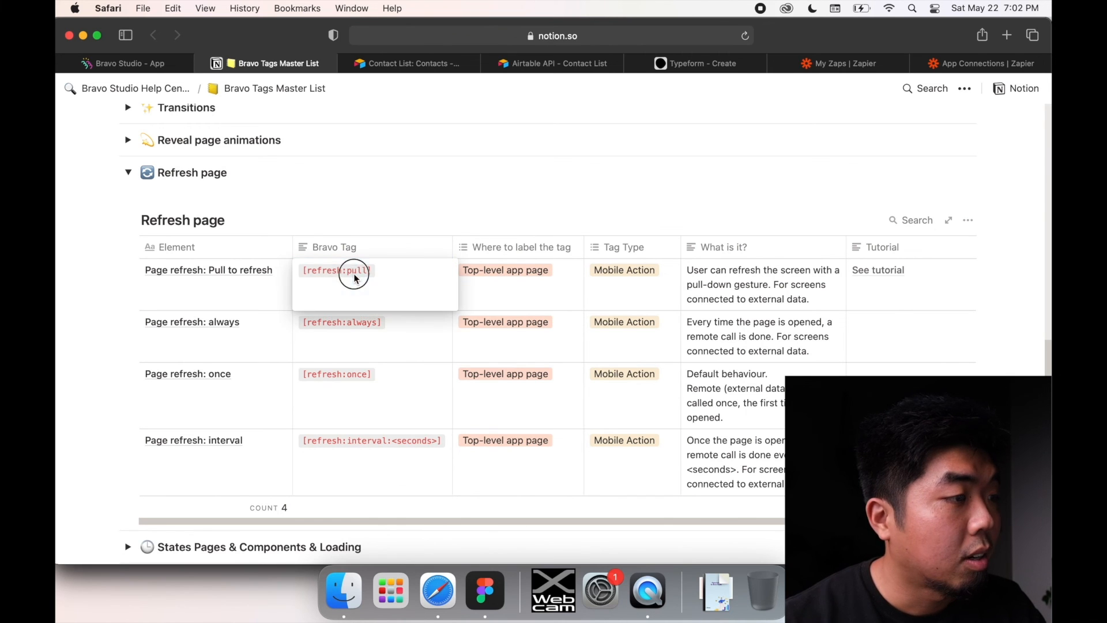
{"action": "left_click_drag", "start_coordinate": [305, 269], "coordinate": [370, 275]}
{"action": "key", "text": "super+c"}
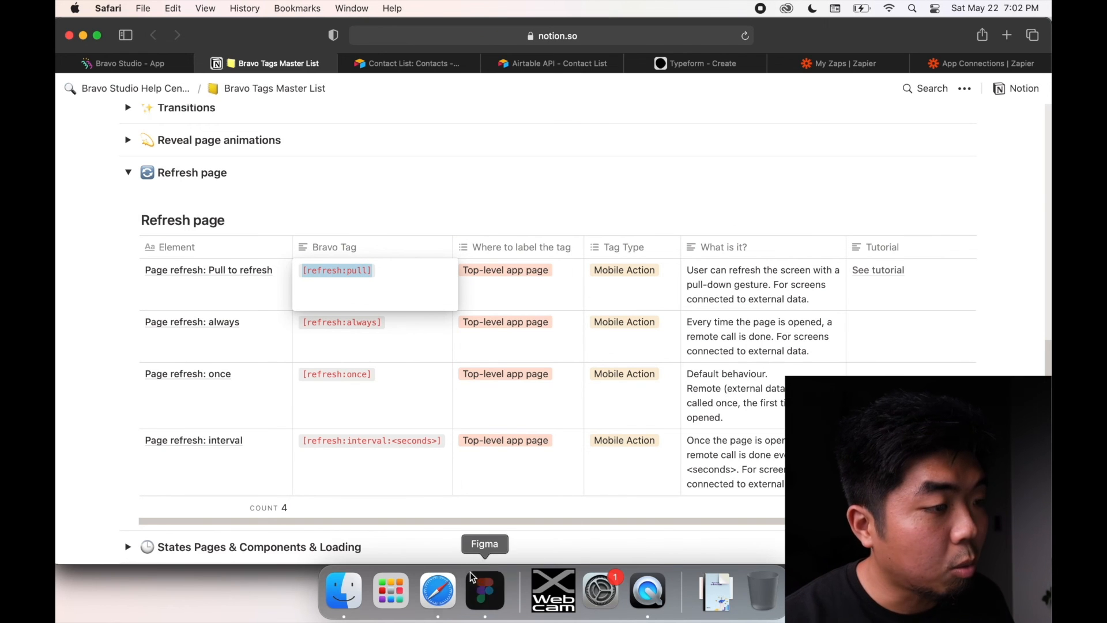
- In Figma, select the Home Screen frame and collapse the Add Contact Screen and Review layers
{"action": "left_click", "coordinate": [483, 585]}
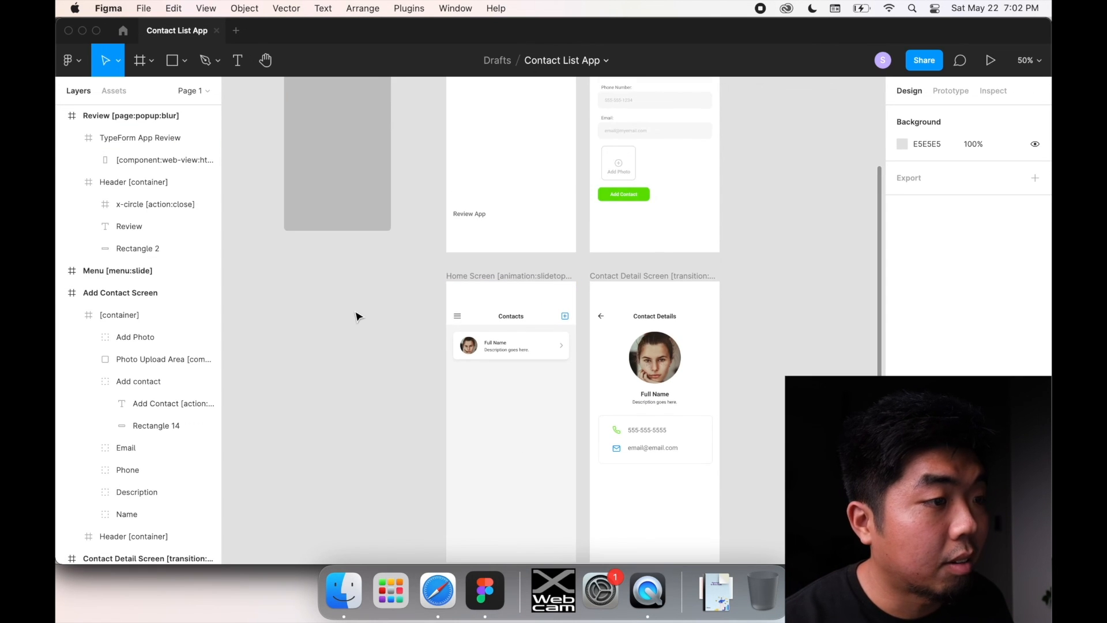
{"action": "scroll", "coordinate": [400, 336], "scroll_direction": "down", "scroll_amount": 2}
{"action": "scroll", "coordinate": [455, 340], "scroll_direction": "up", "scroll_amount": 1}
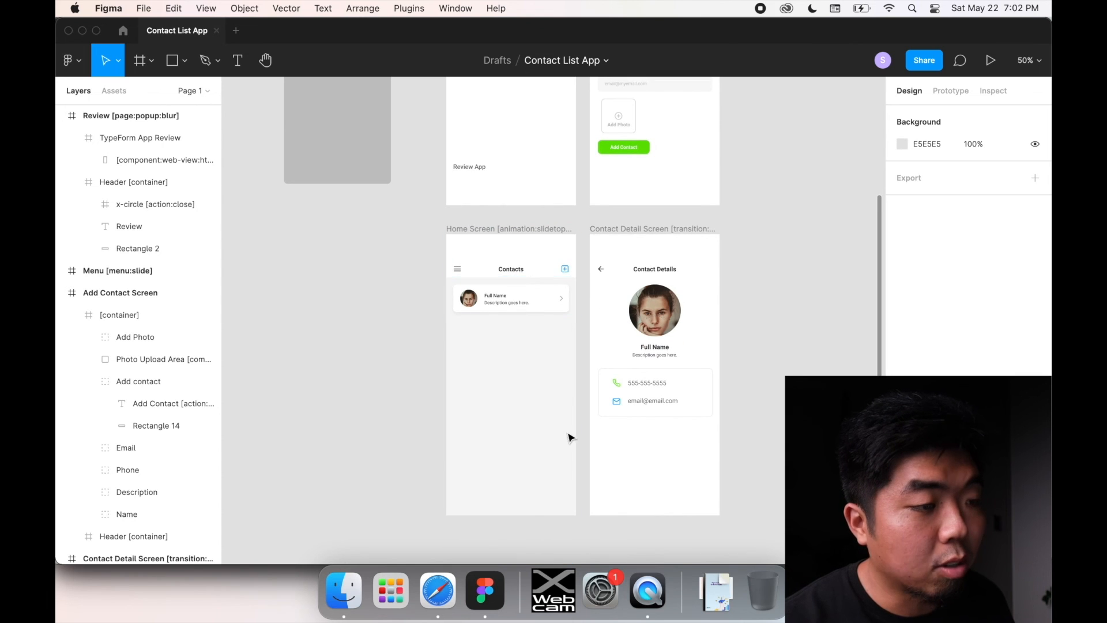
{"action": "left_click", "coordinate": [508, 230]}
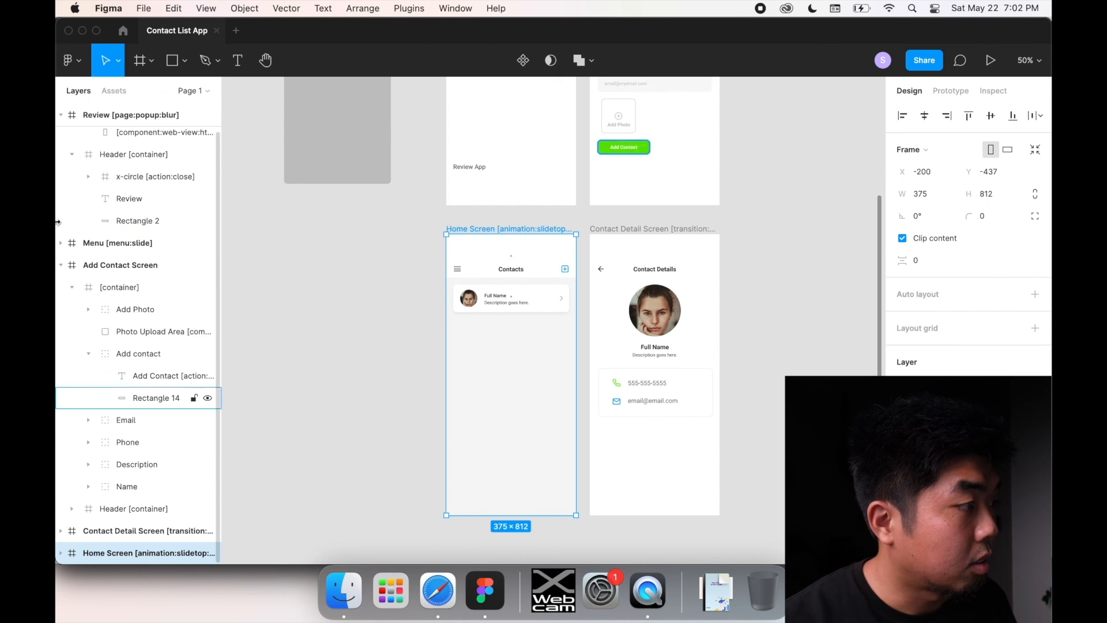
{"action": "scroll", "coordinate": [67, 248], "scroll_direction": "up", "scroll_amount": 1}
{"action": "left_click", "coordinate": [63, 269]}
{"action": "left_click", "coordinate": [62, 115]}
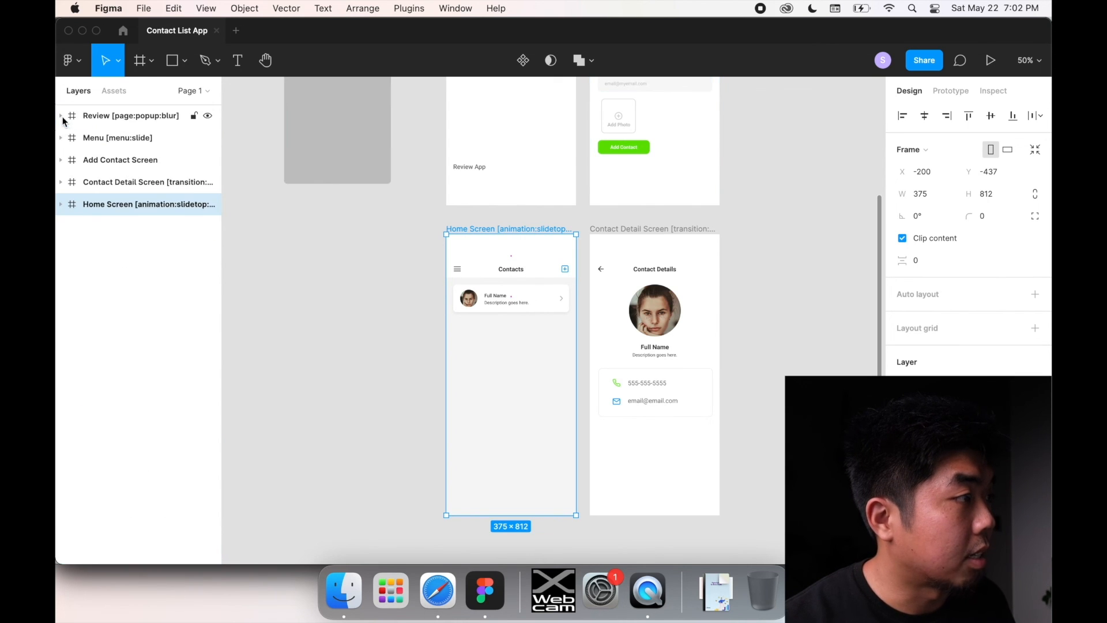
- Rename the Home Screen frame to include the pasted [refresh:pull] tag
{"action": "double_click", "coordinate": [166, 204]}
{"action": "left_click", "coordinate": [133, 204]}
{"action": "key", "text": "super+v"}
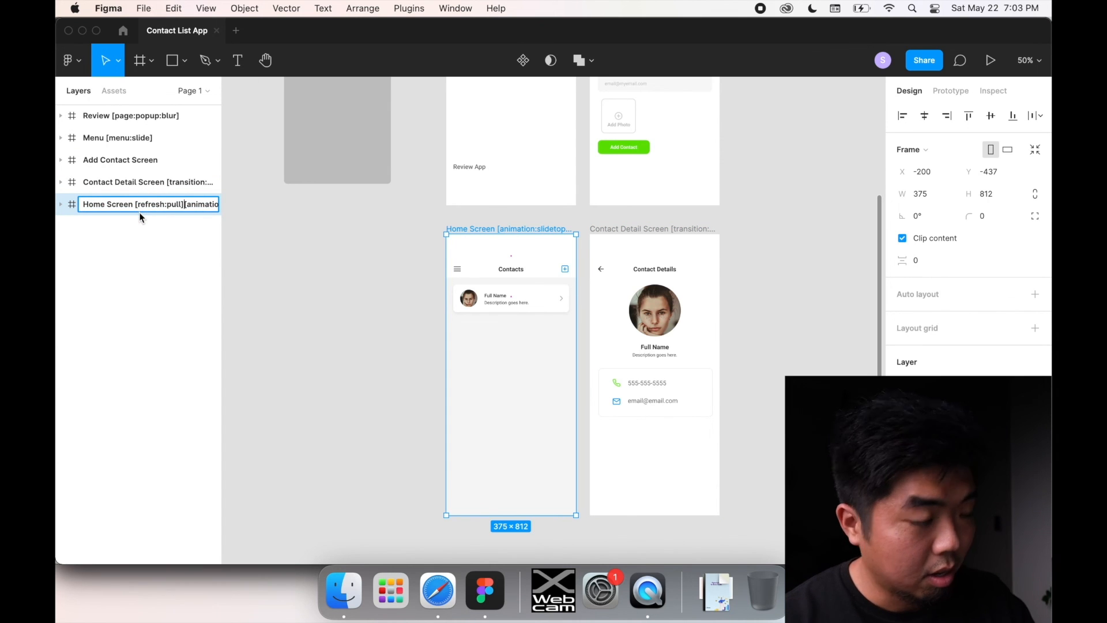
{"action": "key", "text": "Return"}
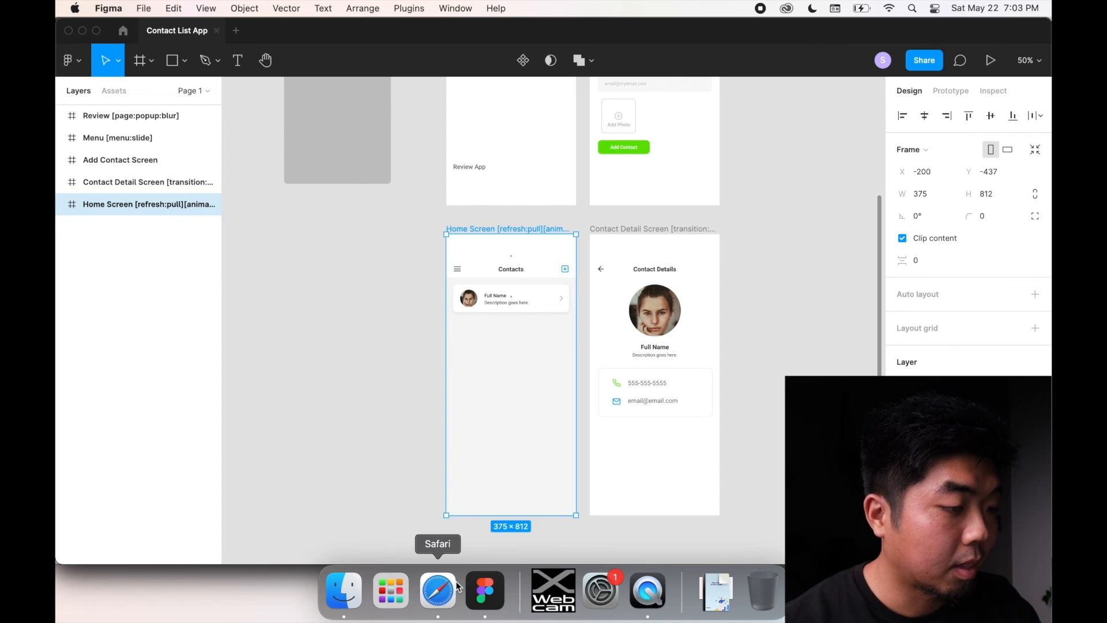
{"action": "left_click", "coordinate": [438, 589]}
- Sync the Contact List App from Figma in Bravo, then bring the mirrored phone forward
{"action": "left_click", "coordinate": [150, 68]}
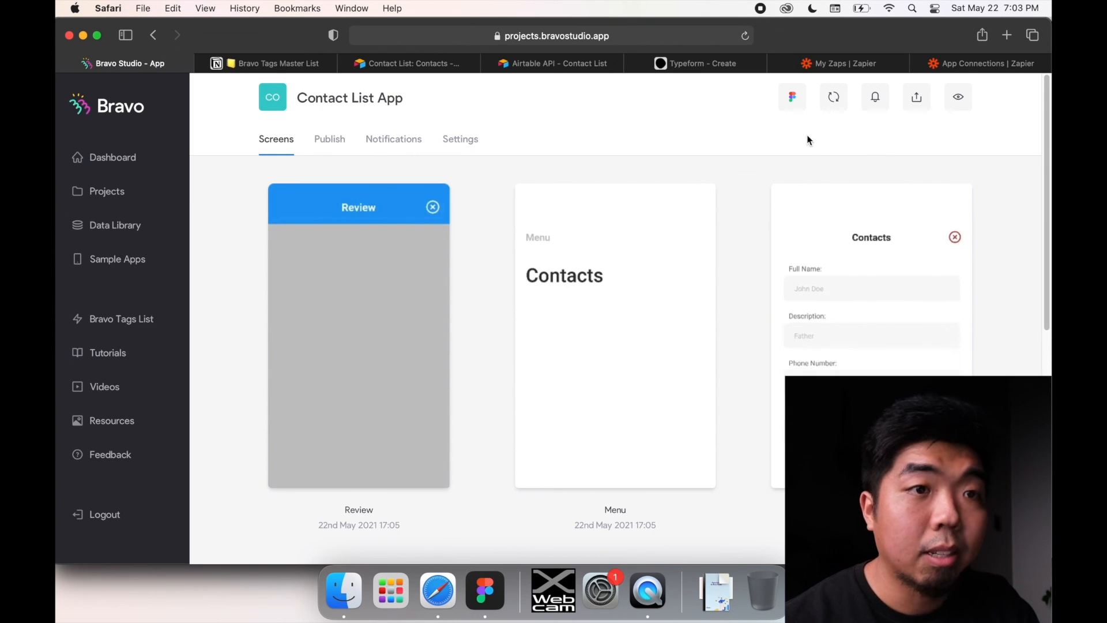
{"action": "left_click", "coordinate": [834, 96]}
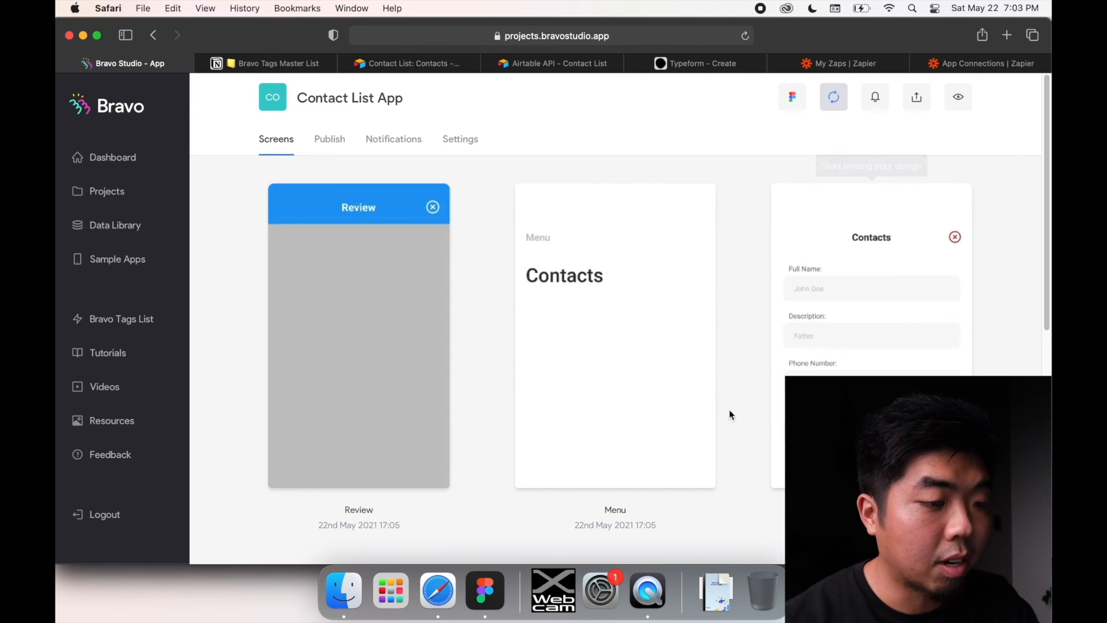
{"action": "key", "text": "ctrl+Up"}
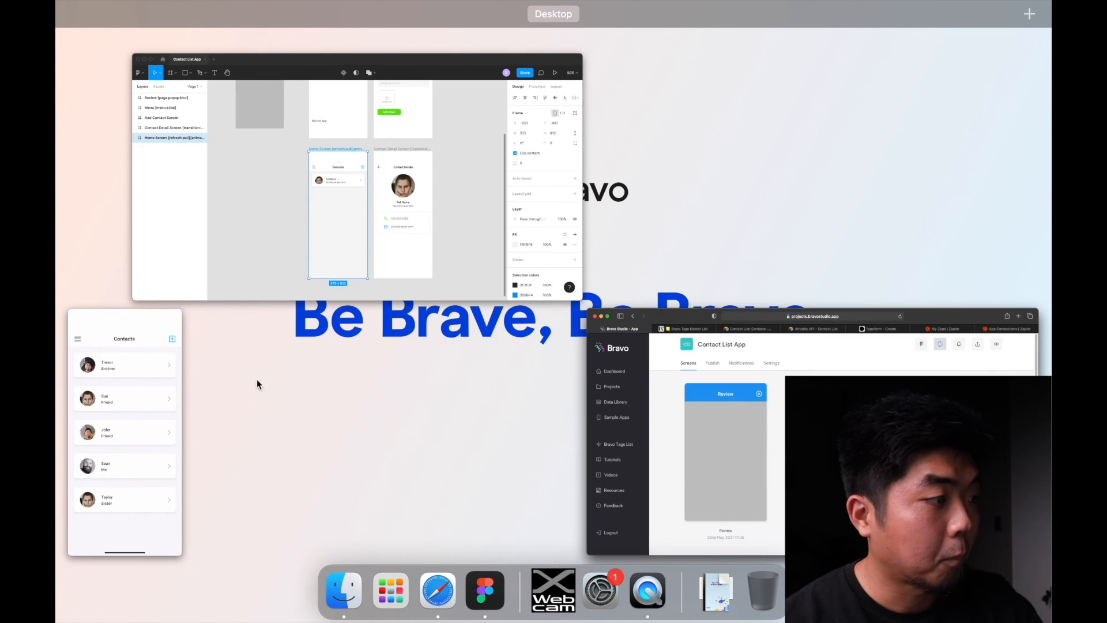
{"action": "left_click", "coordinate": [134, 379]}
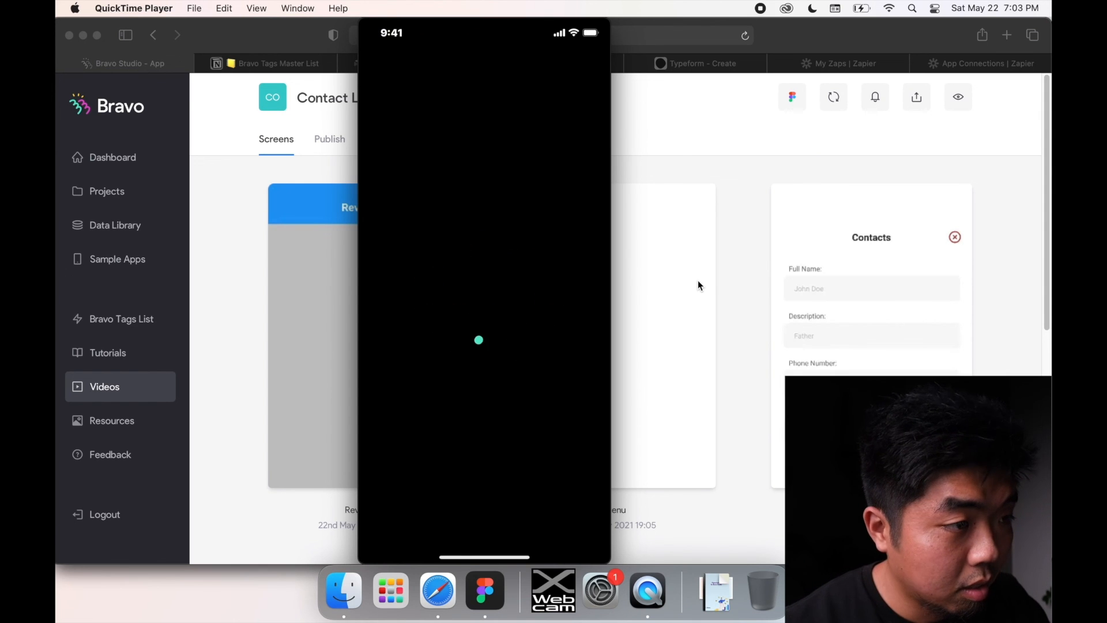
{"action": "mouse_move", "coordinate": [603, 331]}
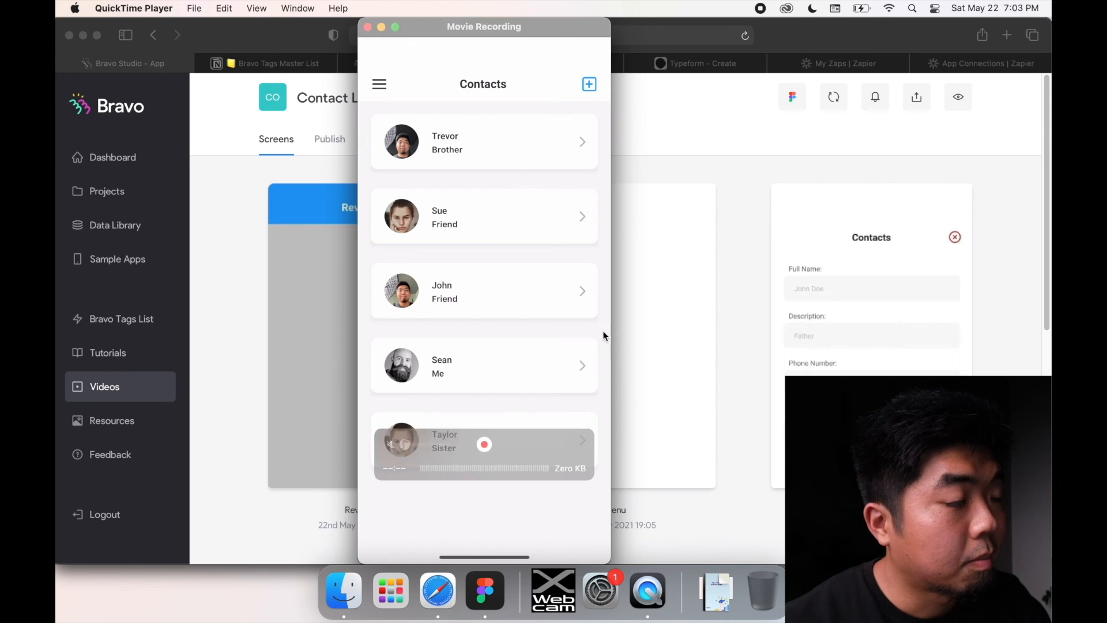
- Delete the Sue, Taylor and Trevor records from the Airtable Contacts table
{"action": "left_click", "coordinate": [716, 141]}
{"action": "left_click", "coordinate": [401, 61]}
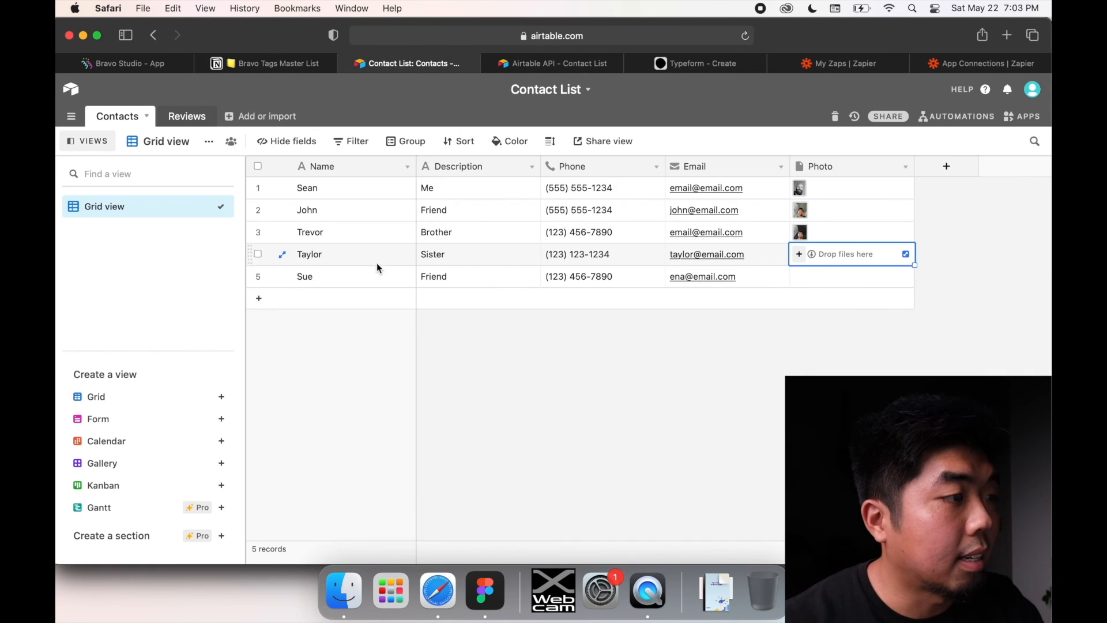
{"action": "right_click", "coordinate": [355, 281]}
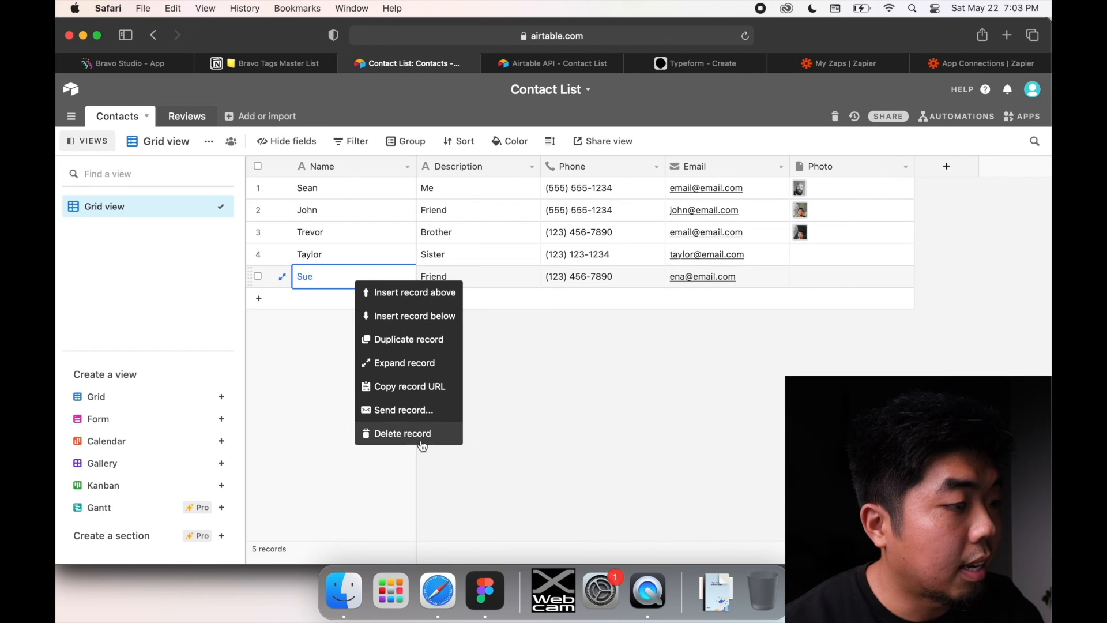
{"action": "left_click", "coordinate": [402, 433]}
{"action": "right_click", "coordinate": [357, 250]}
{"action": "left_click", "coordinate": [397, 401]}
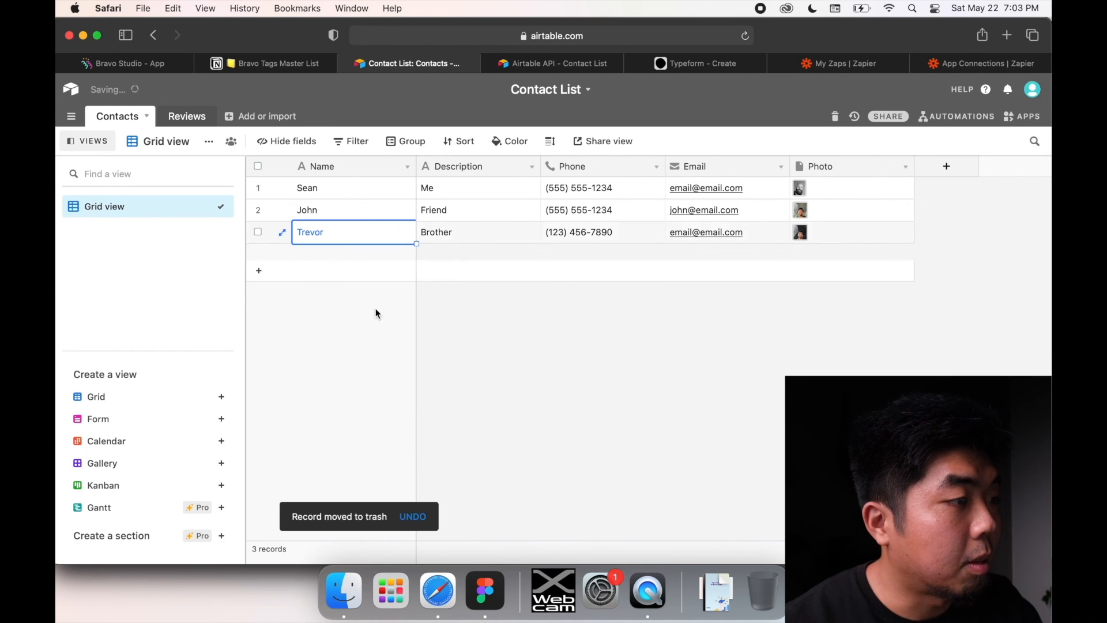
{"action": "right_click", "coordinate": [354, 232]}
{"action": "left_click", "coordinate": [410, 379]}
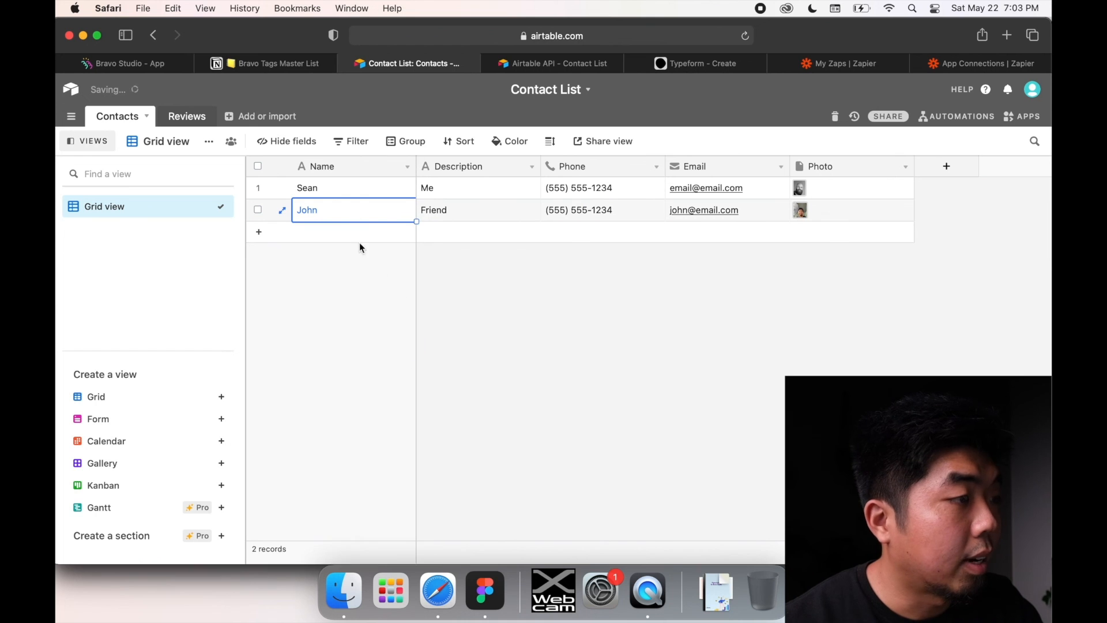
{"action": "left_click", "coordinate": [599, 352]}
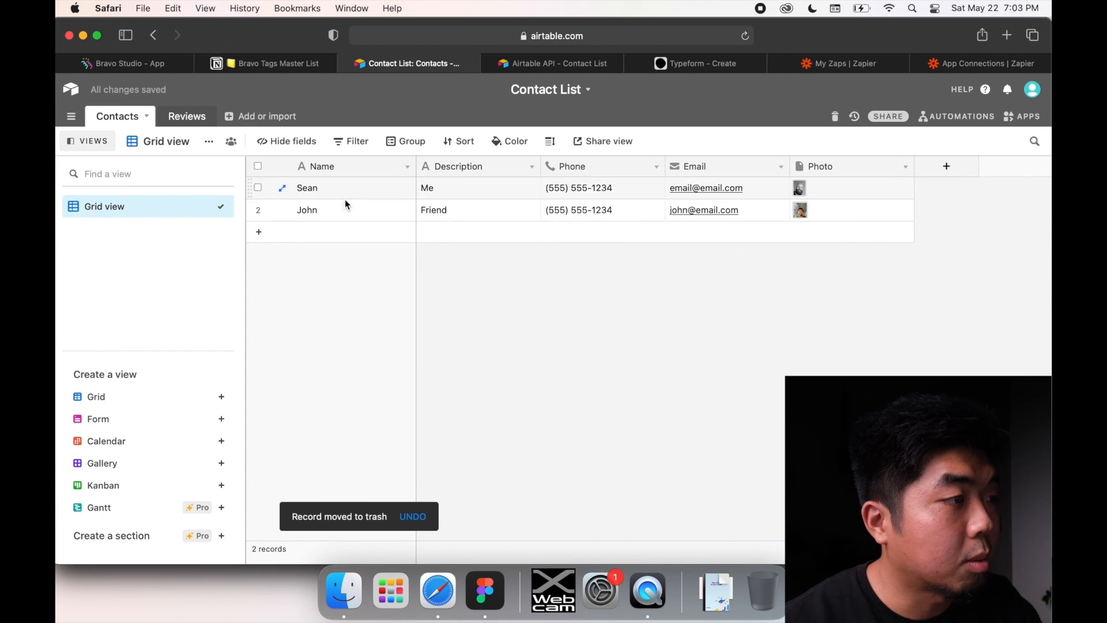
{"action": "key", "text": "ctrl+Up"}
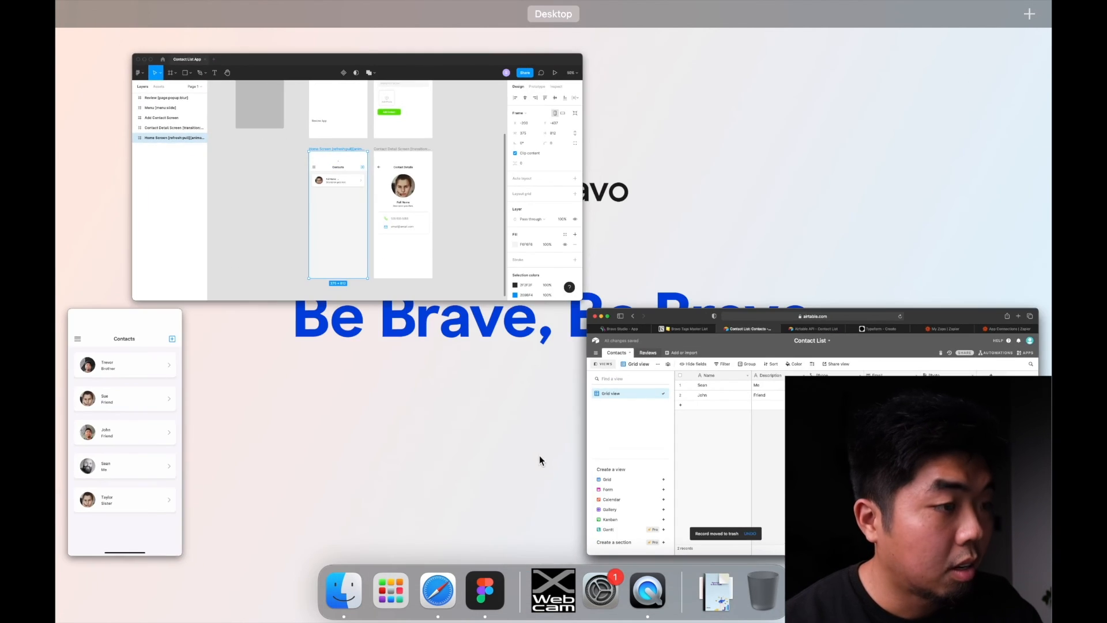
- Move the mirrored phone window beside the table and pull to refresh, showing only John and Sean
{"action": "left_click", "coordinate": [145, 420]}
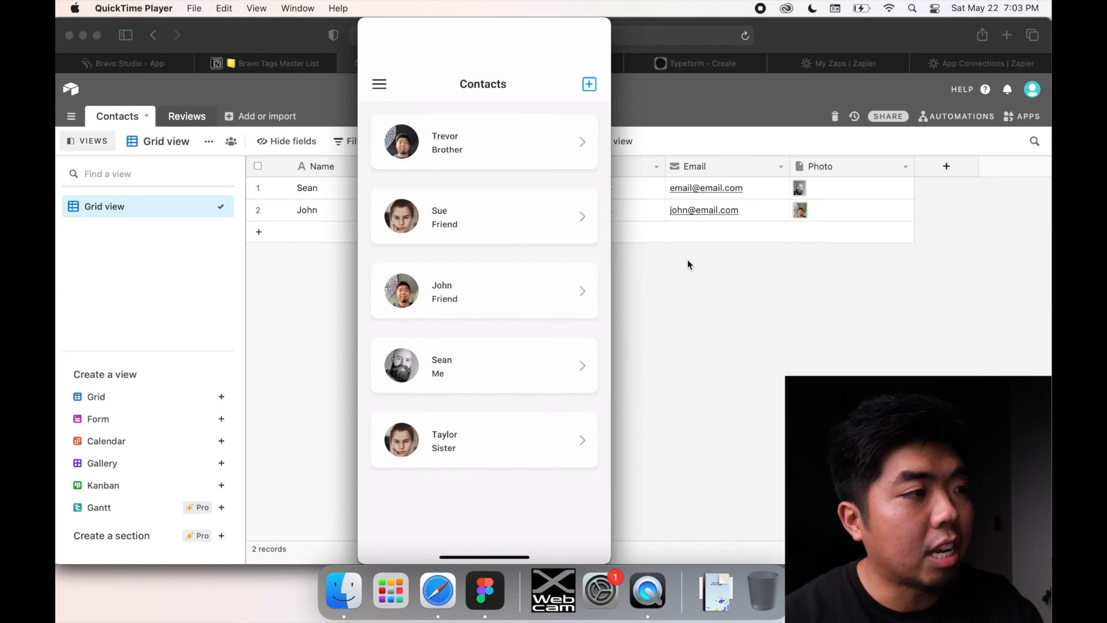
{"action": "left_click_drag", "start_coordinate": [414, 26], "coordinate": [535, 24]}
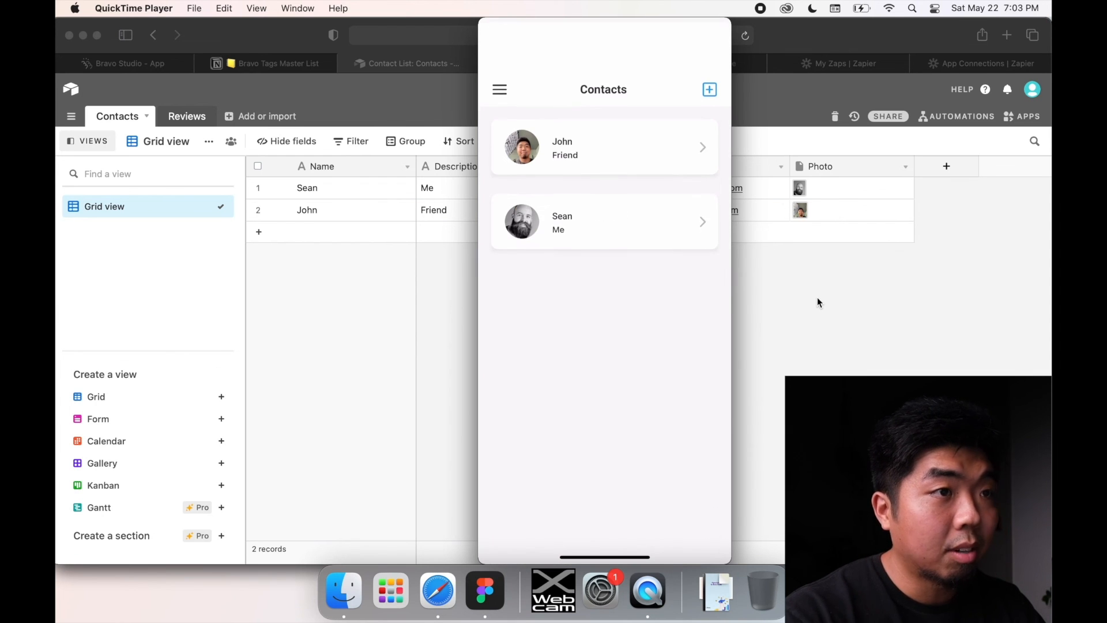
{"action": "mouse_move", "coordinate": [584, 200]}
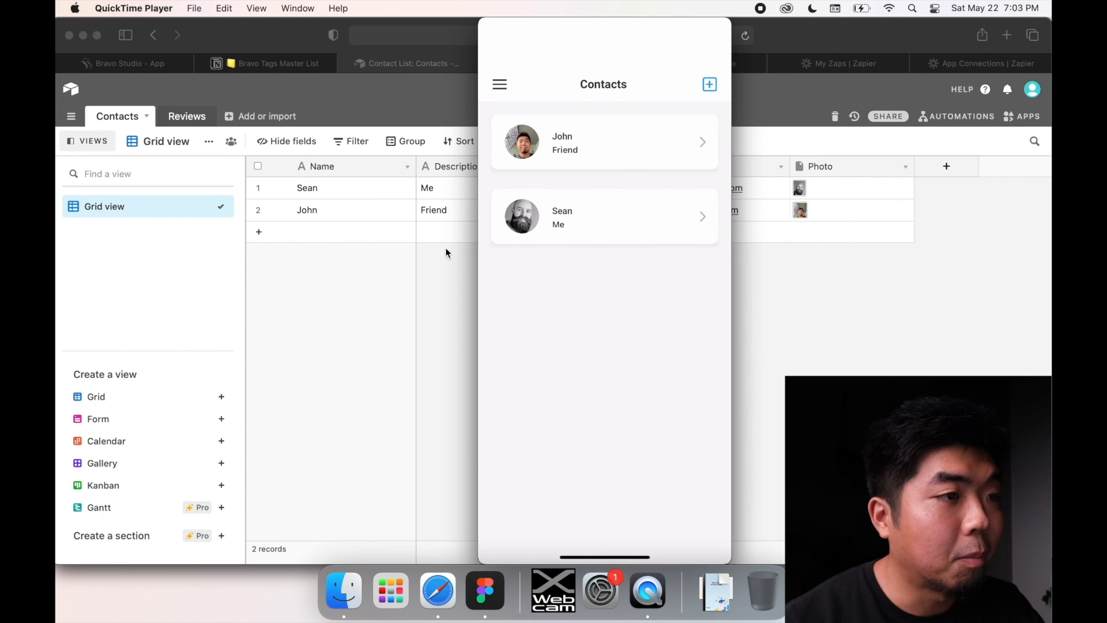
- Add a new Contacts record named Taylor, correcting the misspelled name
{"action": "left_click", "coordinate": [315, 231]}
{"action": "left_click", "coordinate": [316, 233]}
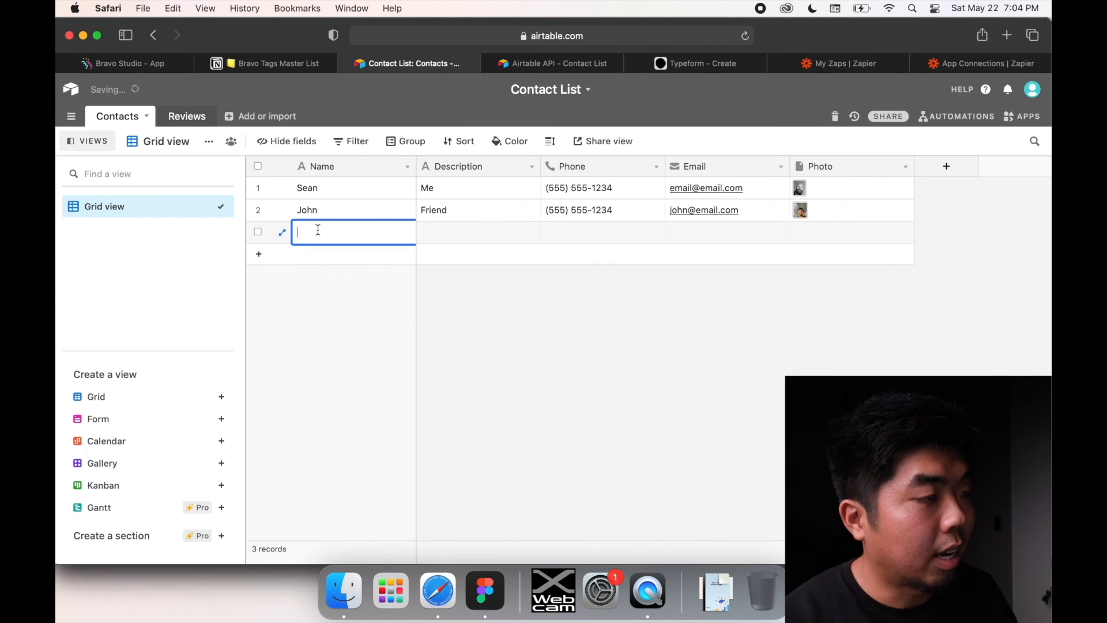
{"action": "type", "text": "Taylro"}
{"action": "key", "text": "Tab"}
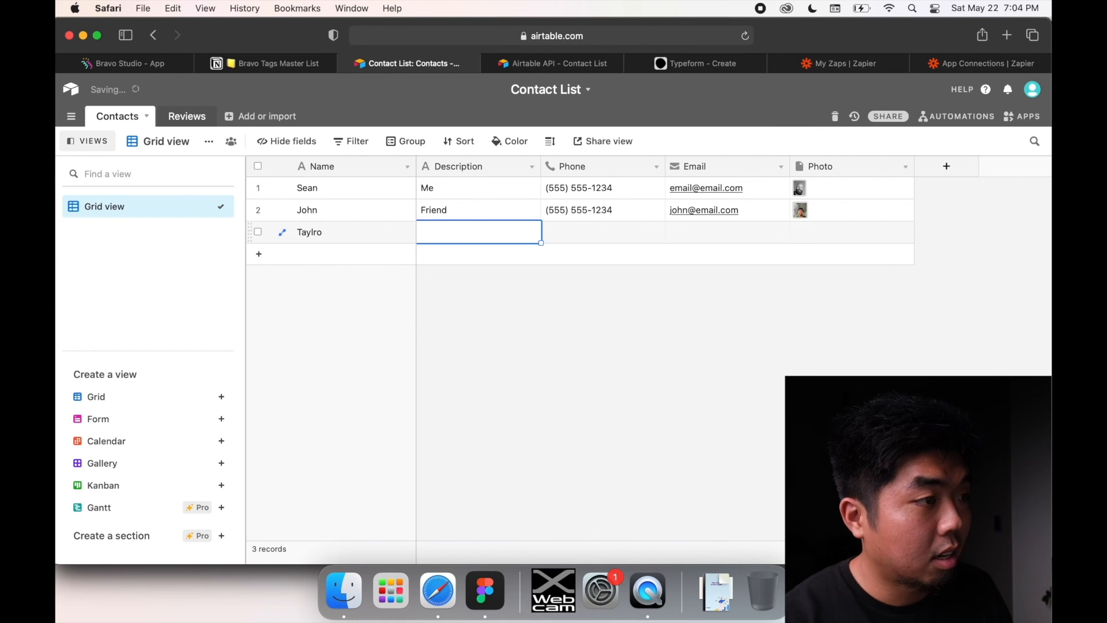
{"action": "left_click", "coordinate": [318, 233]}
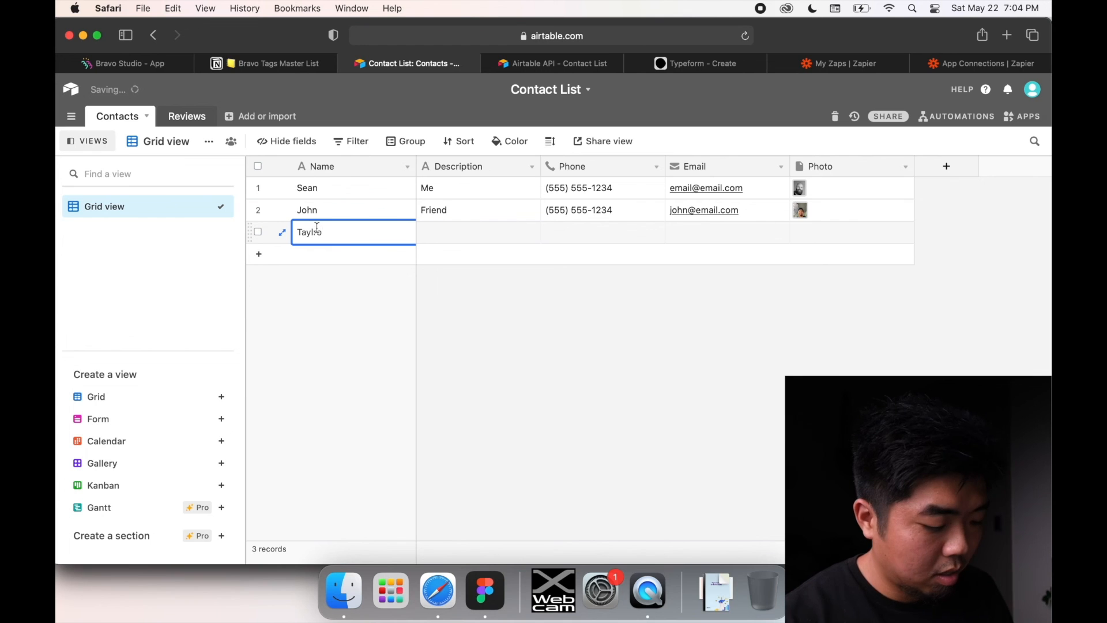
{"action": "type", "text": "r"}
- Fill in Taylor's description as Sister, plus a phone number and an email address
{"action": "left_click", "coordinate": [461, 242]}
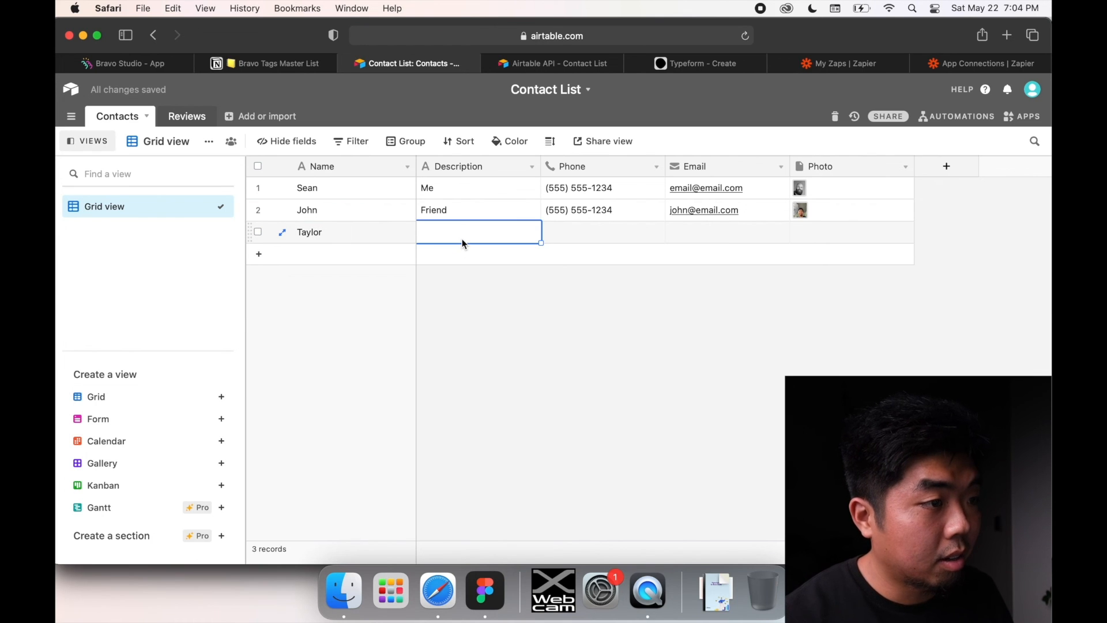
{"action": "type", "text": "Sister"}
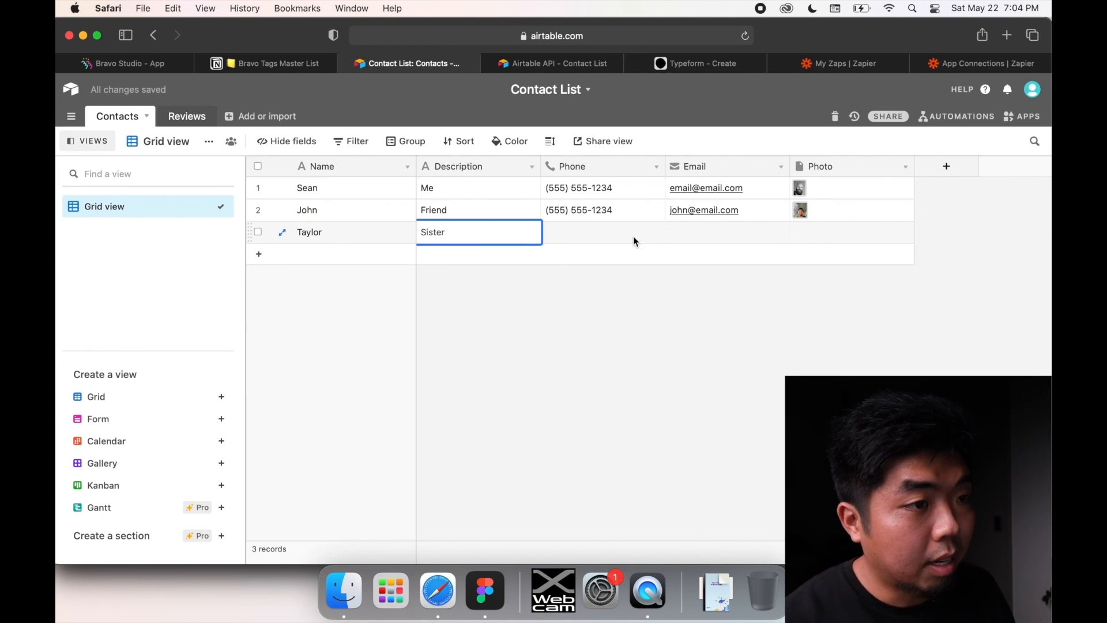
{"action": "left_click", "coordinate": [634, 241]}
{"action": "left_click", "coordinate": [586, 214]}
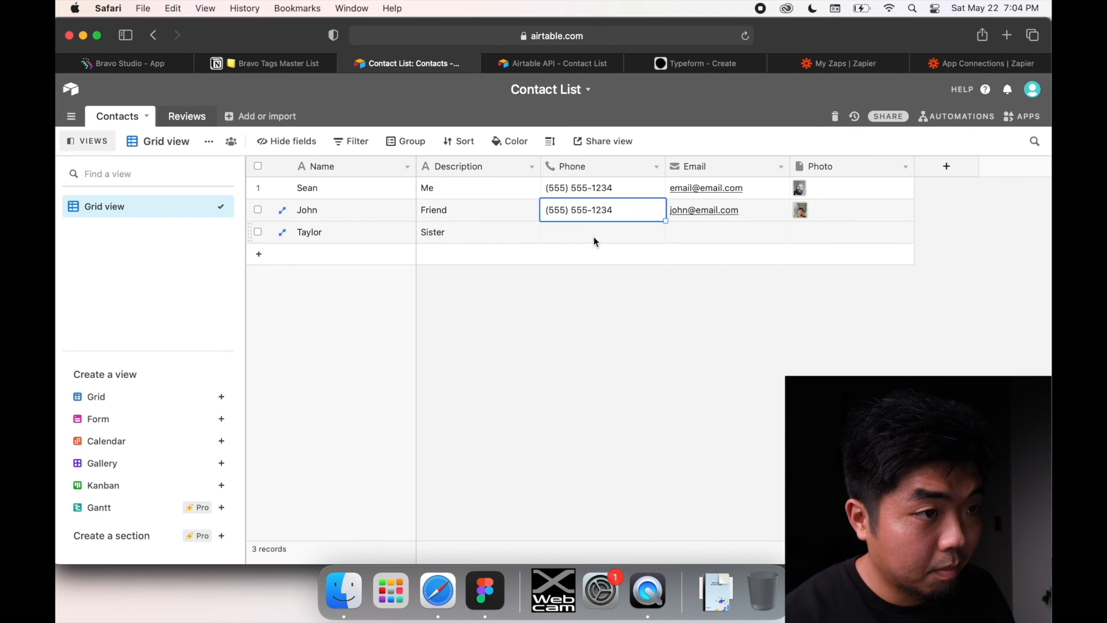
{"action": "left_click", "coordinate": [595, 241]}
{"action": "type", "text": "(123) "}
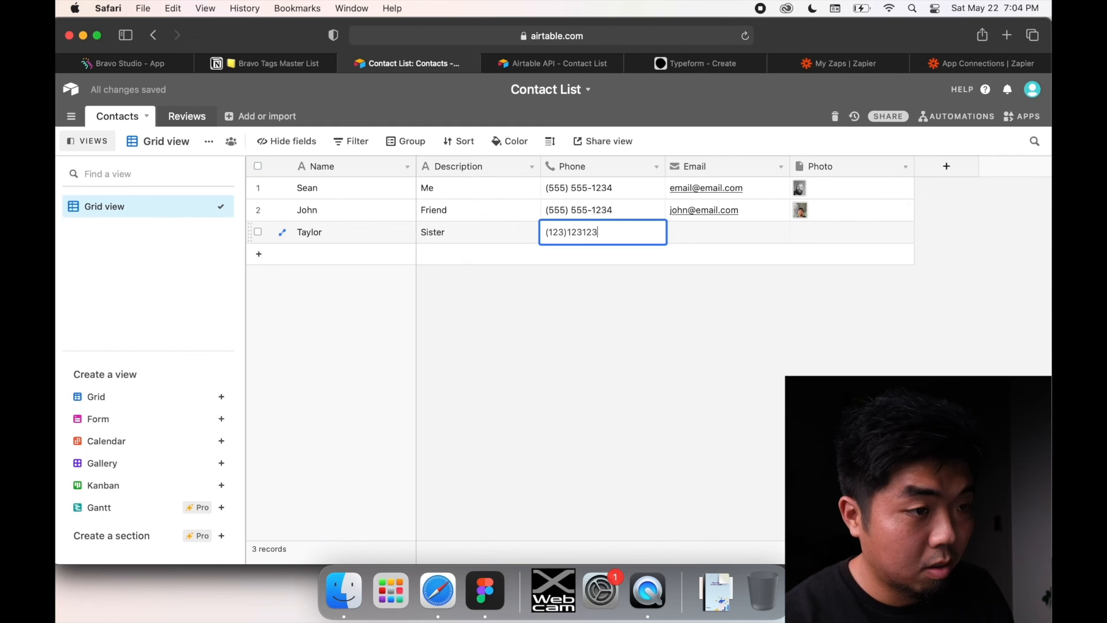
{"action": "type", "text": "123-1234"}
{"action": "left_click", "coordinate": [717, 235]}
{"action": "type", "text": "tay"}
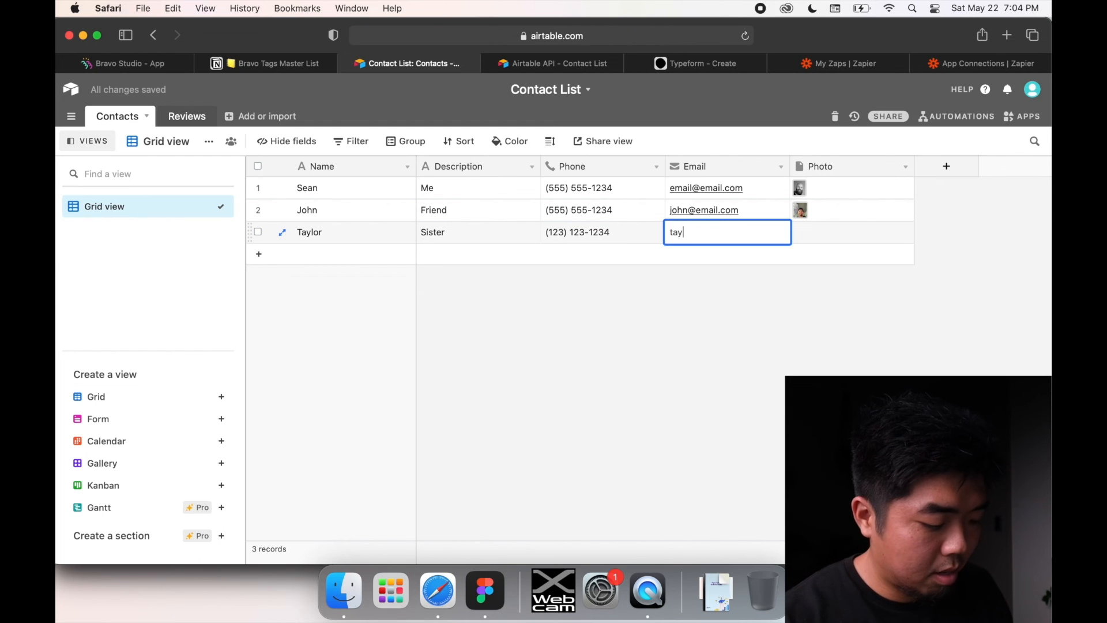
{"action": "type", "text": "lor@emai"}
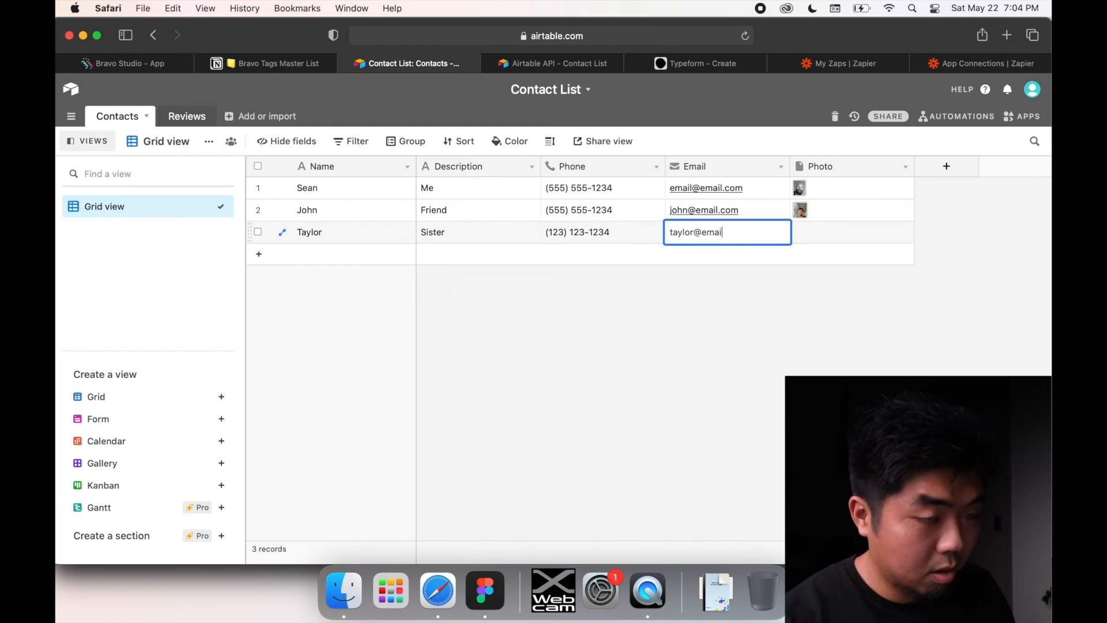
{"action": "type", "text": "l.com"}
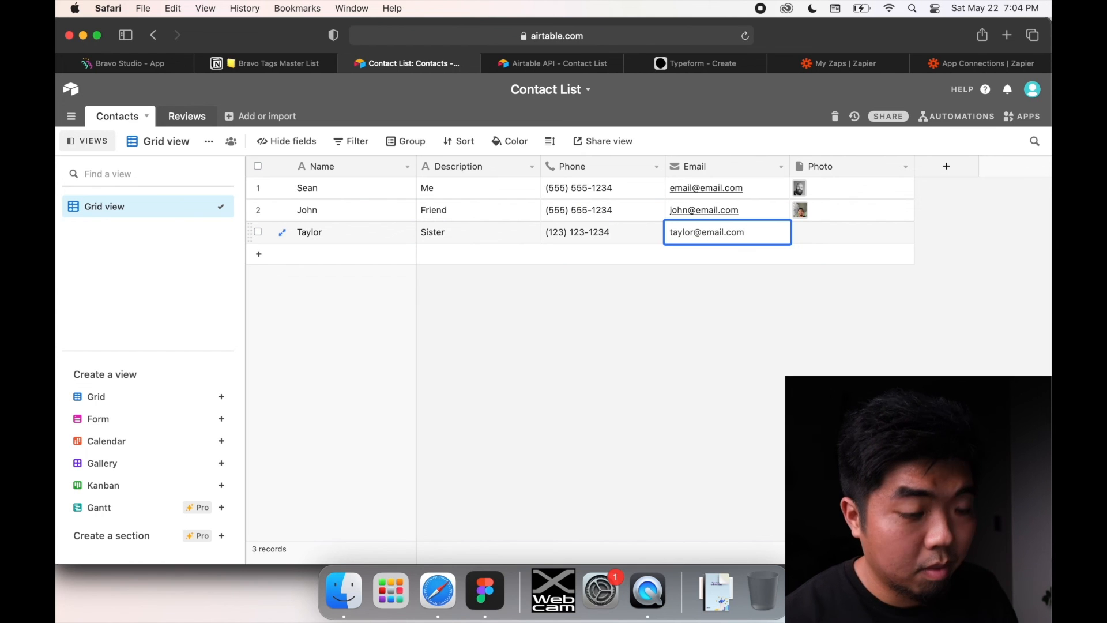
{"action": "key", "text": "Return"}
{"action": "left_click", "coordinate": [725, 340]}
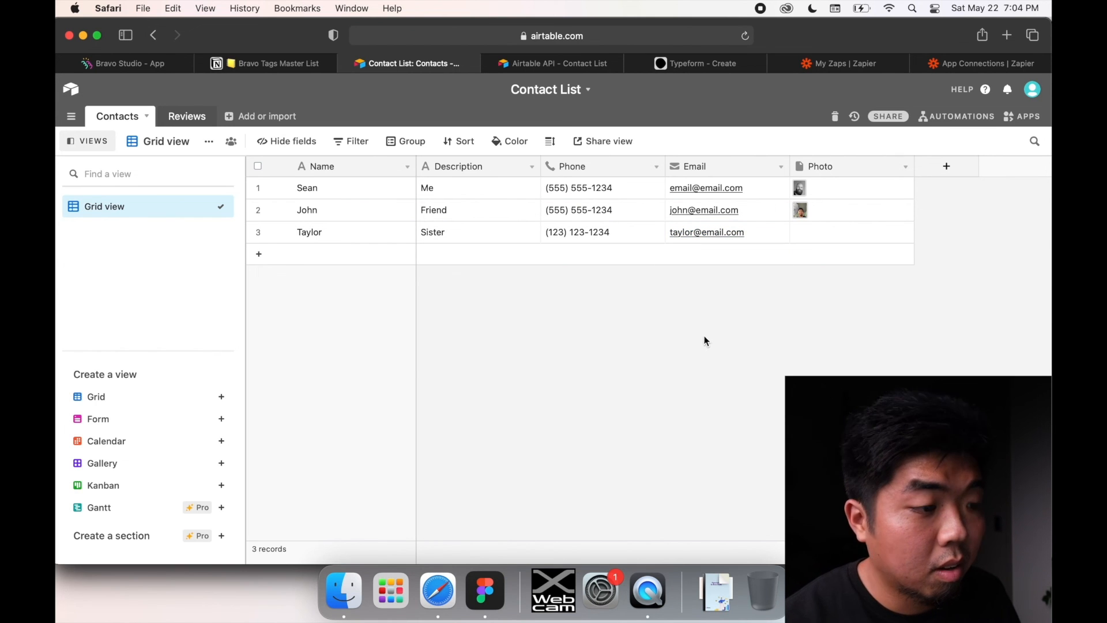
{"action": "key", "text": "ctrl+Up"}
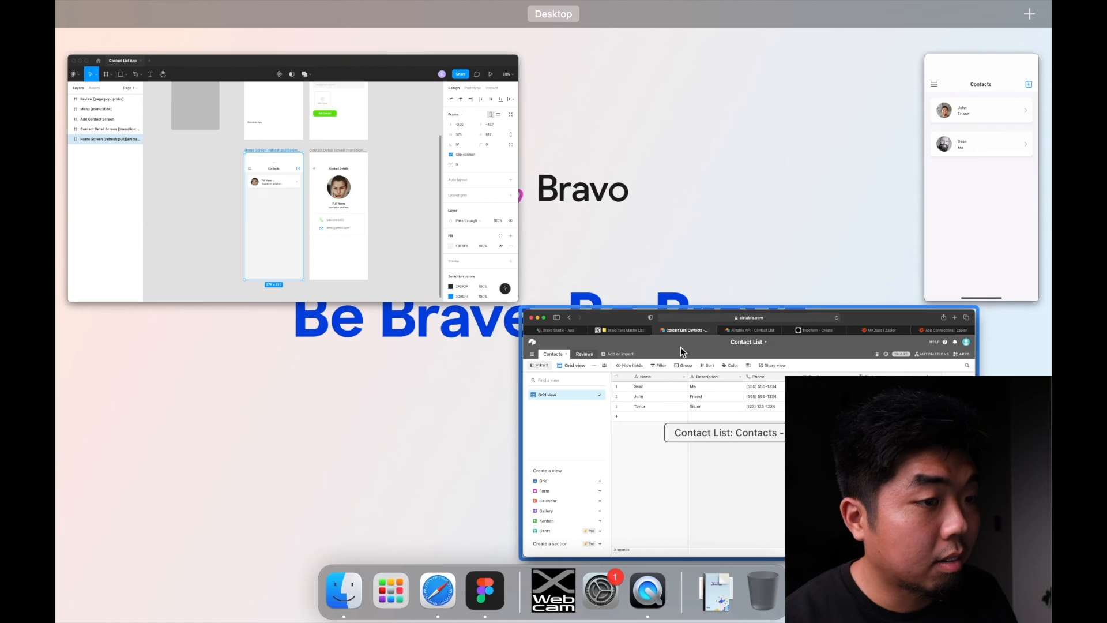
- Pull to refresh the mirrored phone list to pick up Taylor, then check Sue (Friends) in Airtable
{"action": "left_click", "coordinate": [971, 215]}
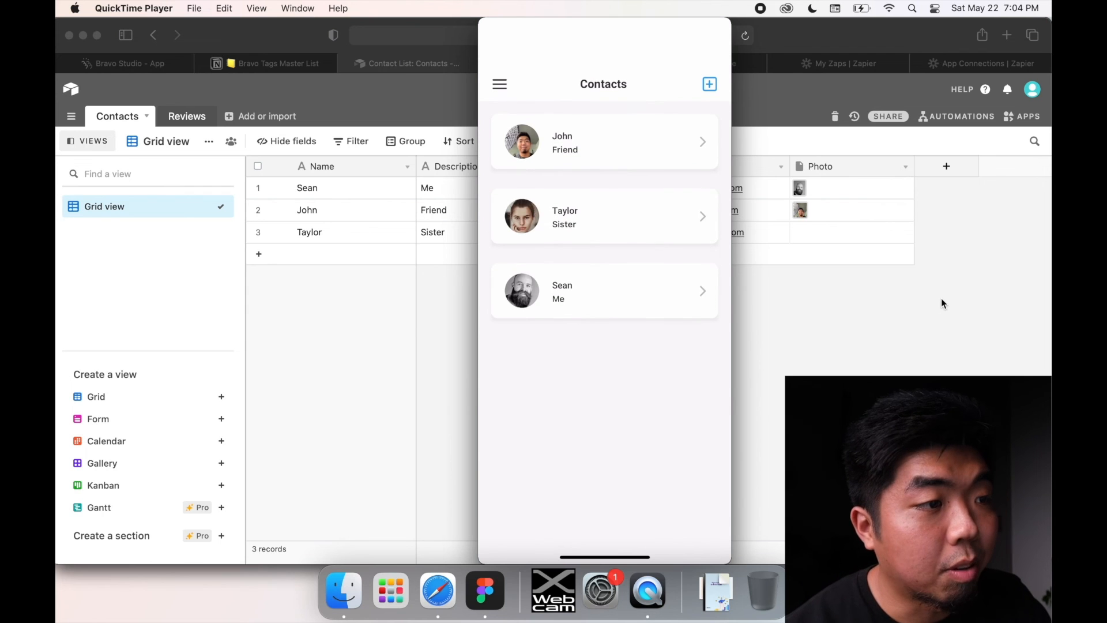
{"action": "mouse_move", "coordinate": [635, 225]}
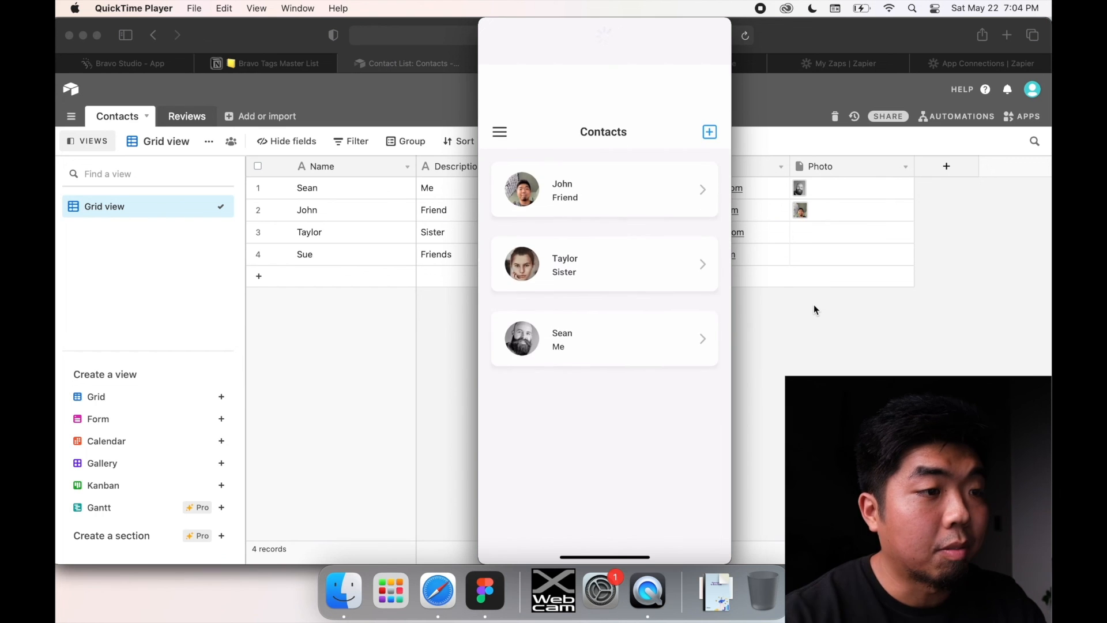
{"action": "mouse_move", "coordinate": [585, 154]}
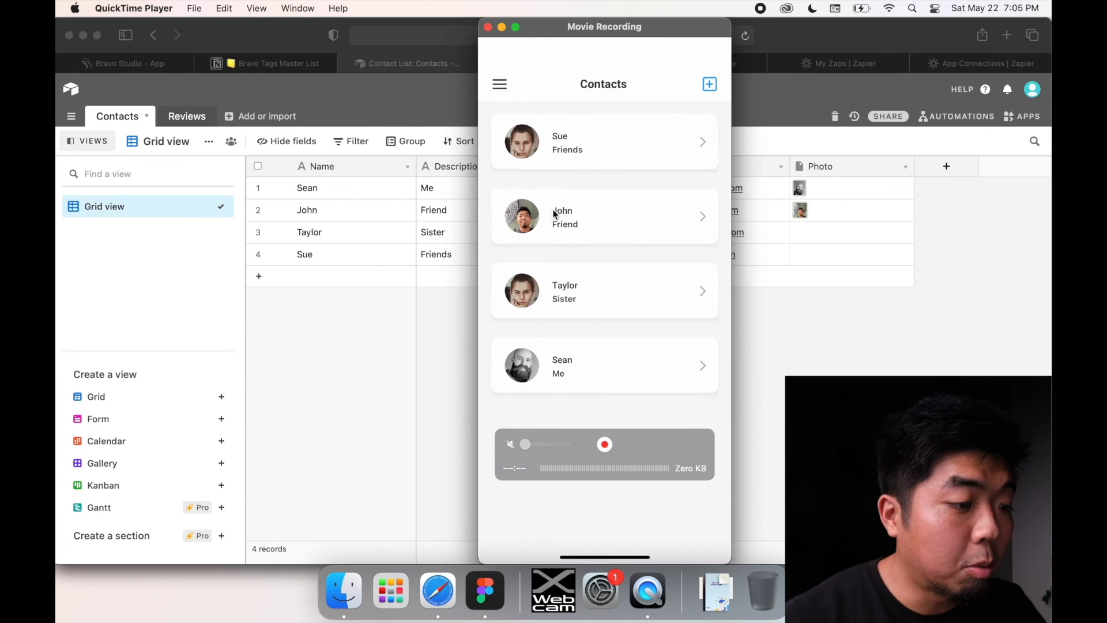
{"action": "left_click", "coordinate": [395, 312]}
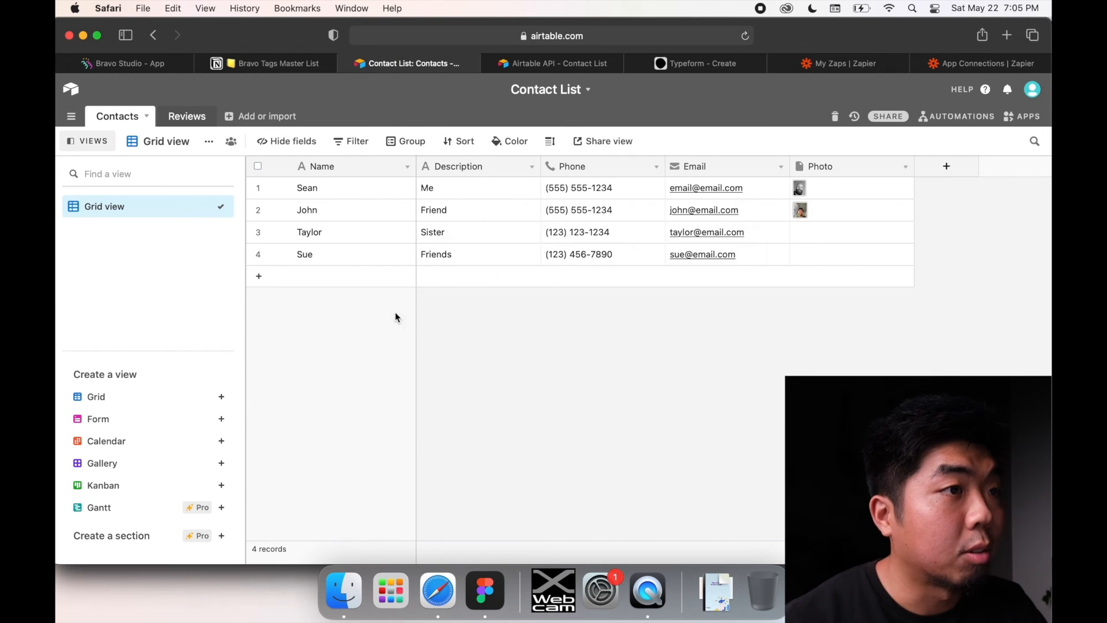
- Switch to Notion's Bravo Tags Master List and view the [refresh:pull] tag's description
{"action": "left_click", "coordinate": [272, 60]}
{"action": "key", "text": "Escape"}
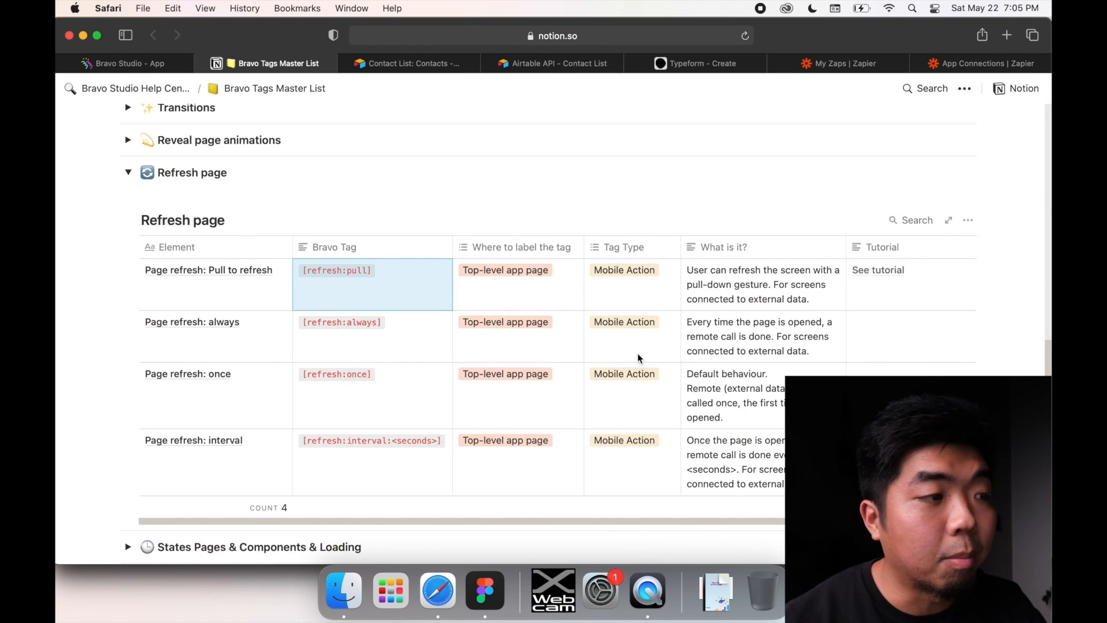
{"action": "left_click", "coordinate": [817, 283]}
{"action": "key", "text": "Escape"}
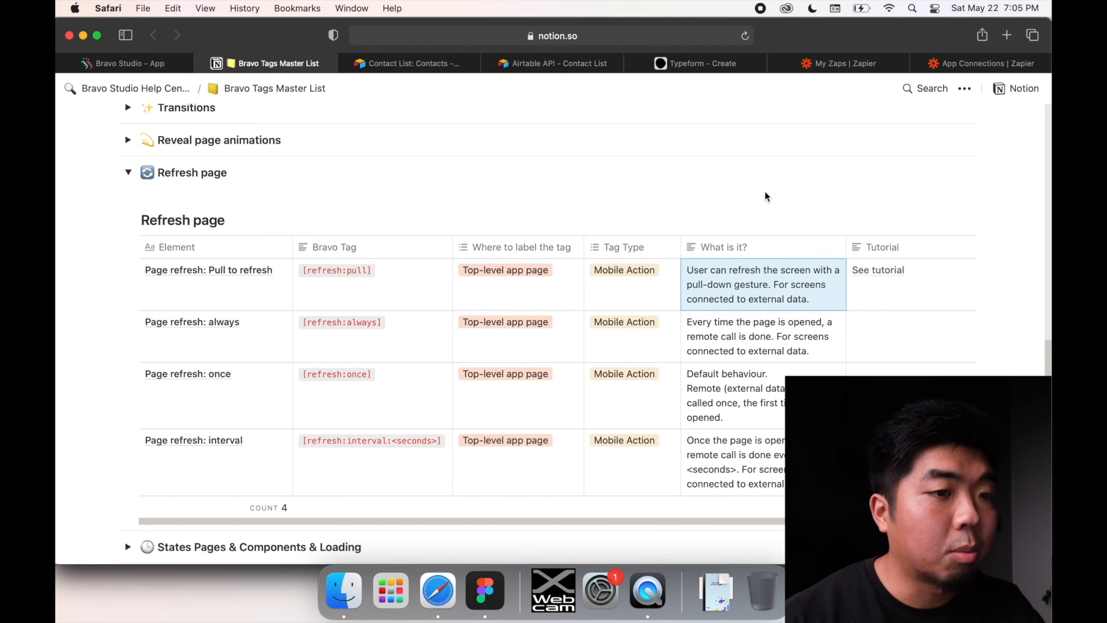